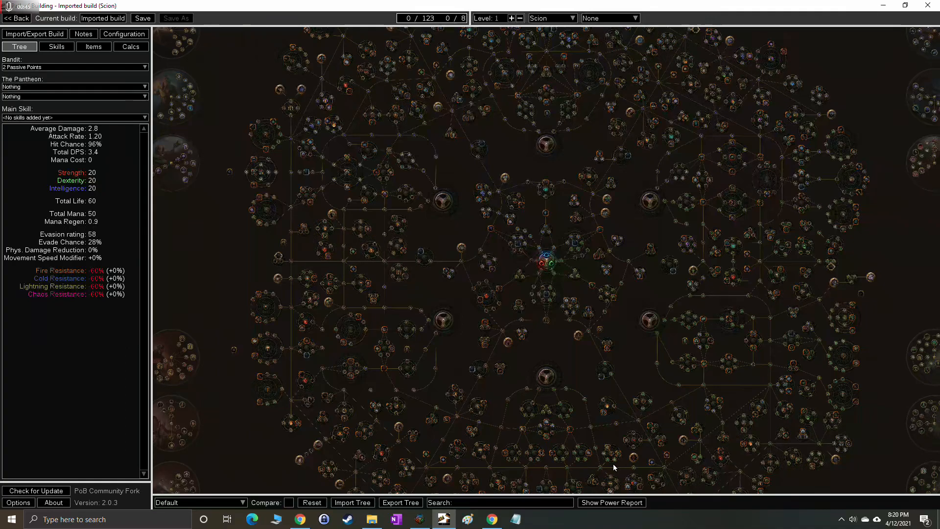
Switch to Chrome and copy the Pastebin link for the community-fork build from the YouTube video's description.
{"action": "left_click", "coordinate": [491, 520]}
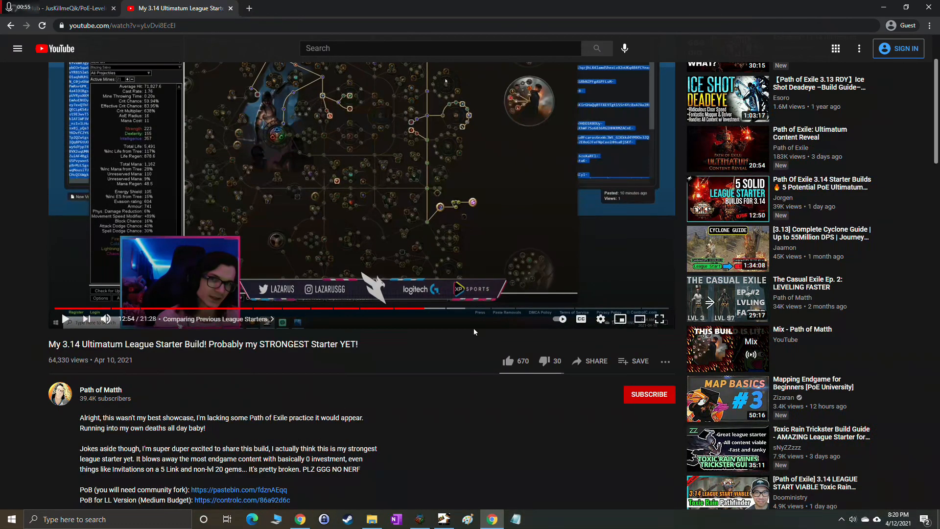
{"action": "scroll", "coordinate": [496, 447], "scroll_direction": "down", "scroll_amount": 1}
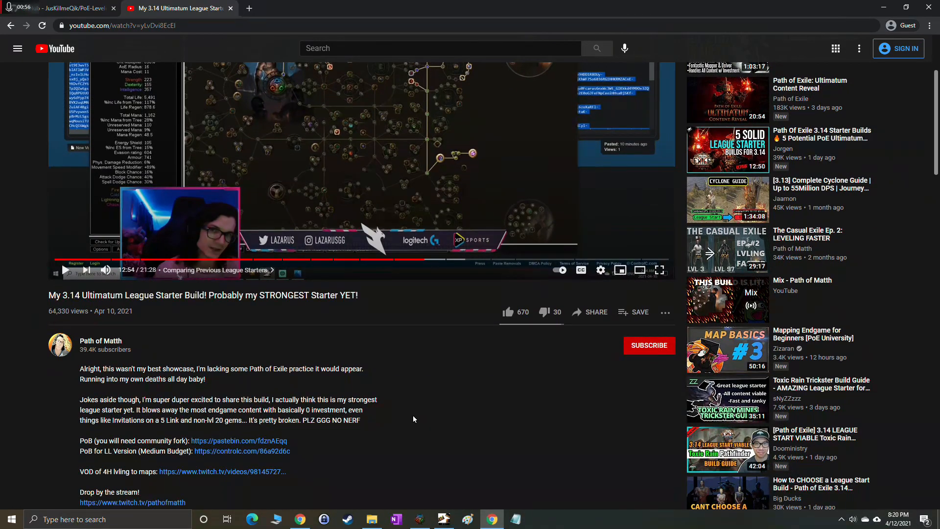
{"action": "scroll", "coordinate": [264, 364], "scroll_direction": "down", "scroll_amount": 1}
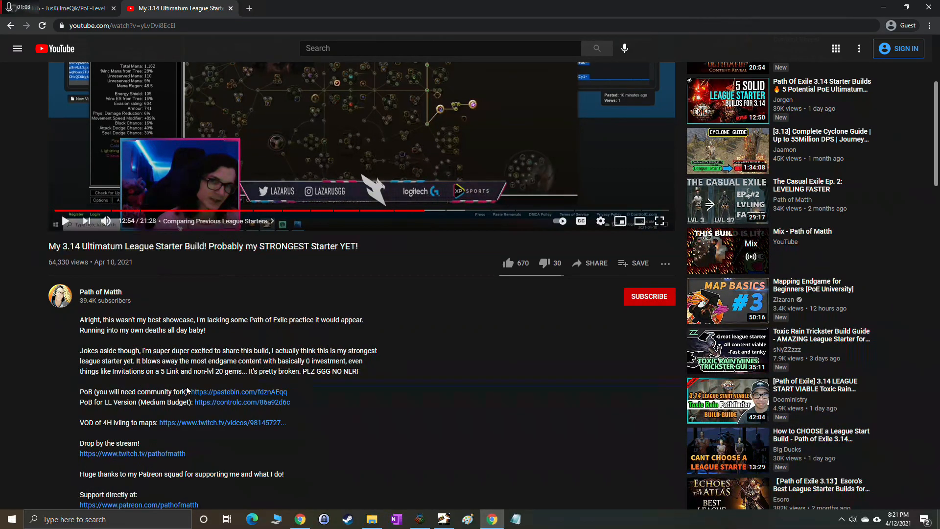
{"action": "left_click_drag", "start_coordinate": [287, 395], "coordinate": [192, 392]}
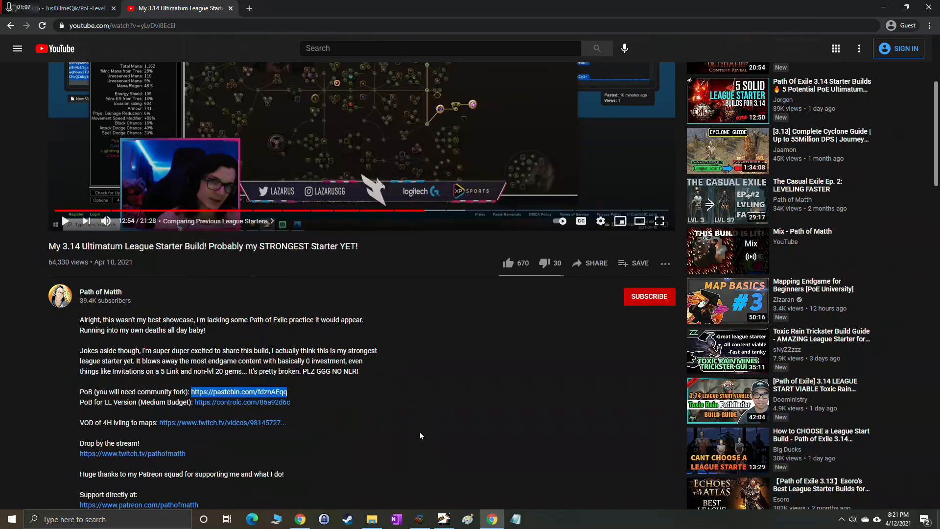
{"action": "left_click", "coordinate": [443, 519]}
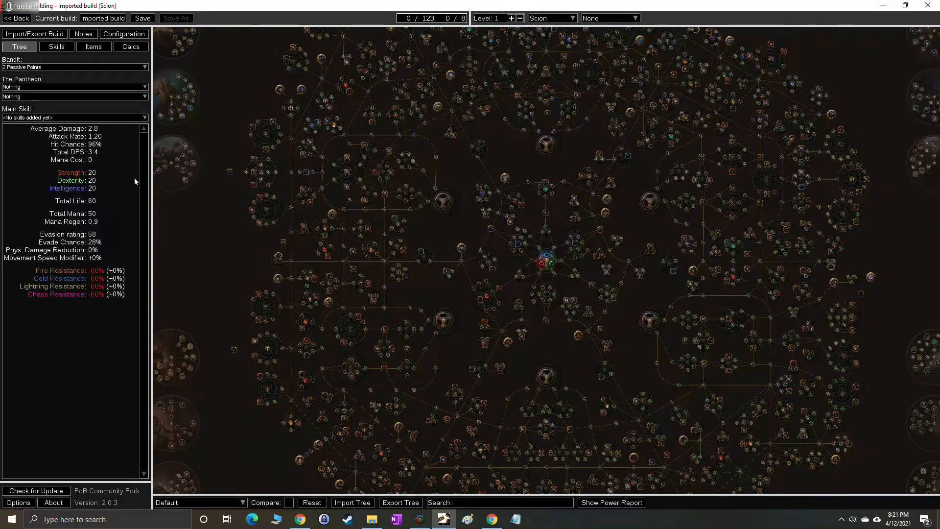
{"action": "left_click", "coordinate": [36, 35]}
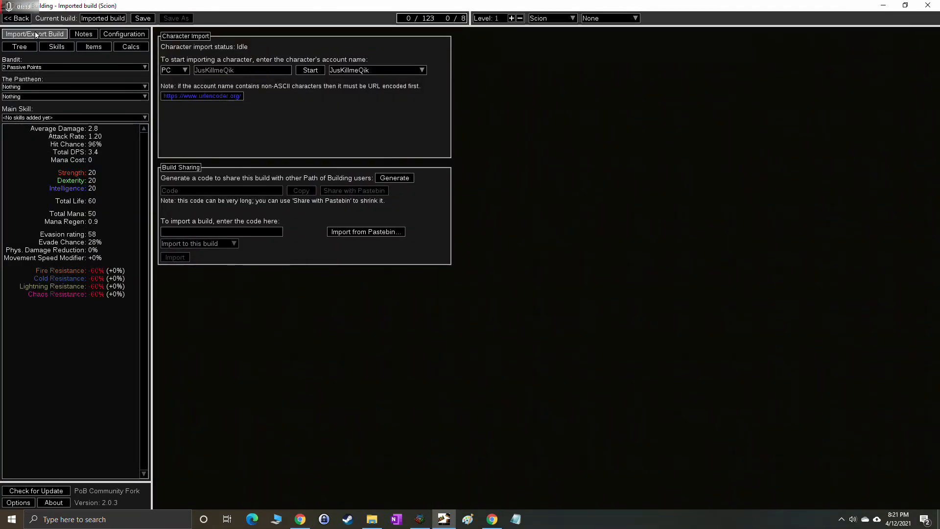
{"action": "left_click", "coordinate": [383, 231]}
{"action": "type", "text": "https://pastebin.com/fdznAEqq"}
{"action": "left_click", "coordinate": [455, 279]}
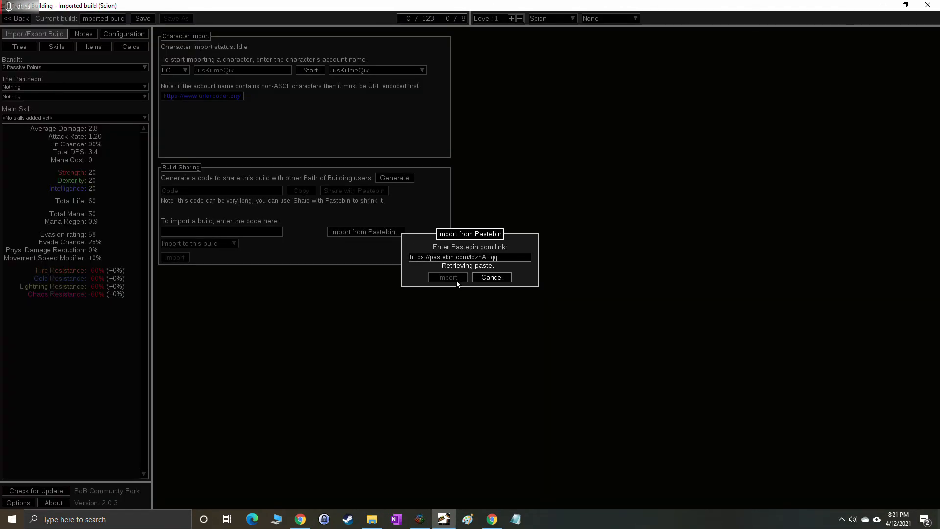
{"action": "left_click", "coordinate": [176, 258]}
Display the Brutus passive tree of the imported build and open the build's leveling notes.
{"action": "scroll", "coordinate": [383, 243], "scroll_direction": "up", "scroll_amount": 3}
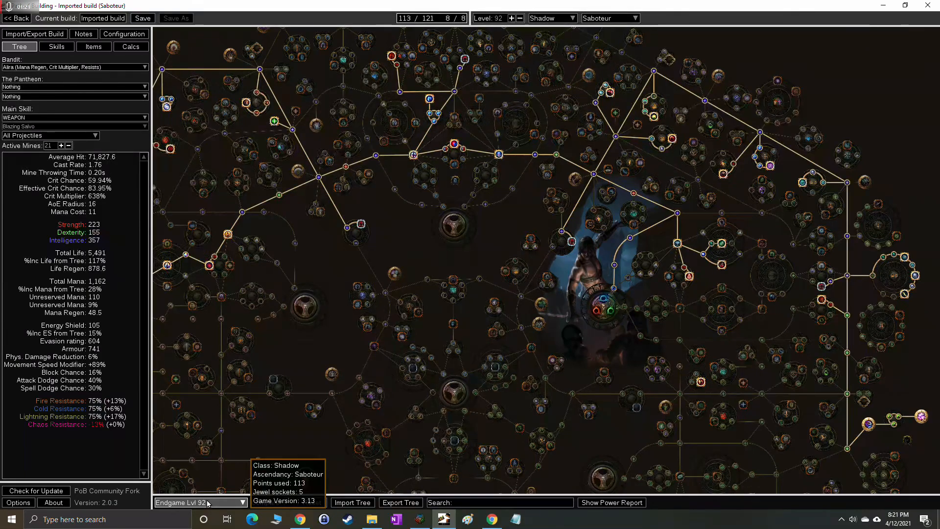
{"action": "left_click_drag", "start_coordinate": [323, 254], "coordinate": [422, 230]}
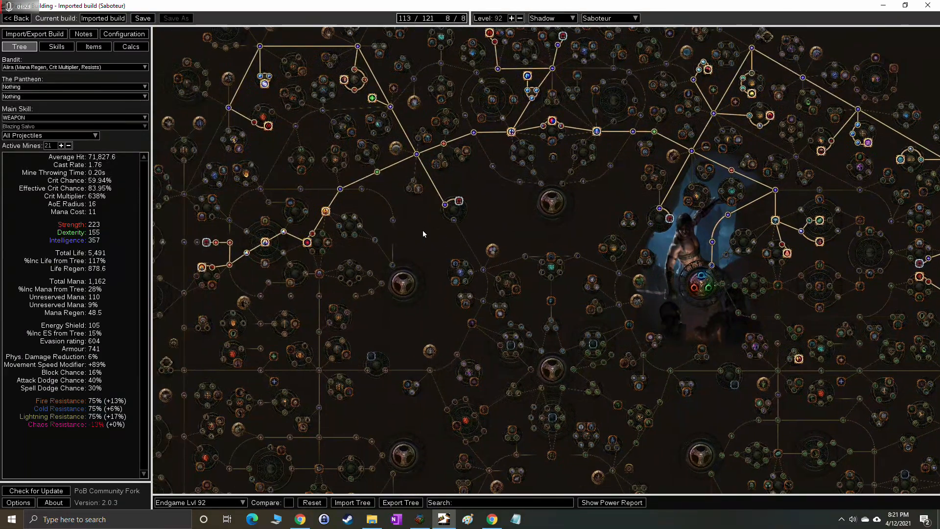
{"action": "left_click", "coordinate": [221, 501]}
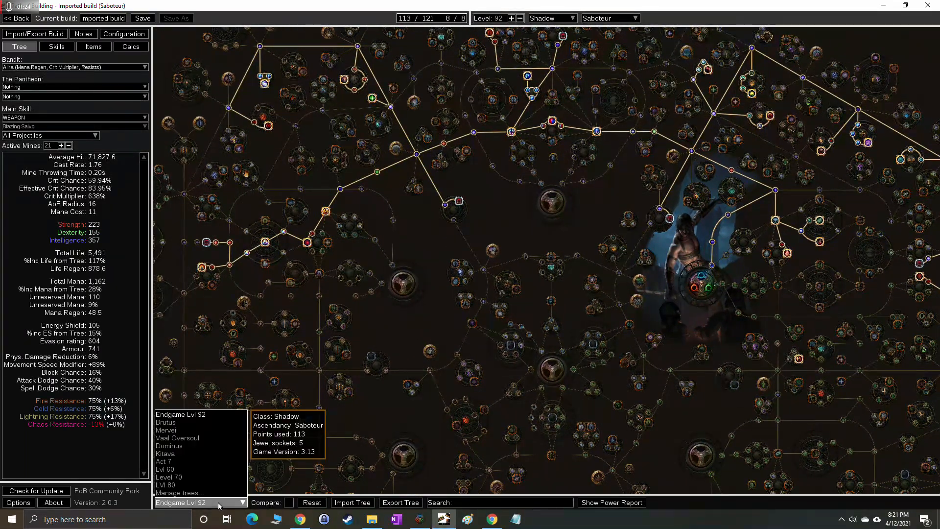
{"action": "left_click", "coordinate": [207, 422]}
{"action": "left_click_drag", "start_coordinate": [497, 219], "coordinate": [293, 306]}
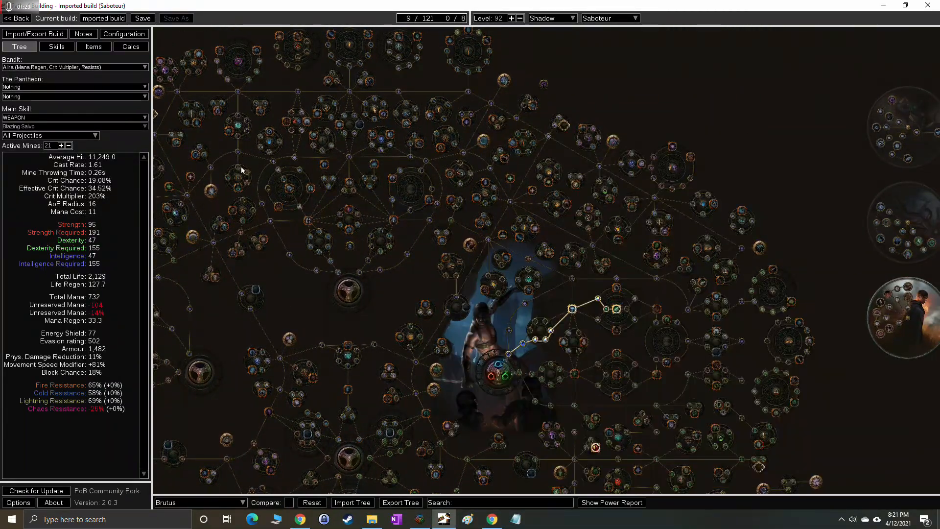
{"action": "left_click", "coordinate": [82, 34]}
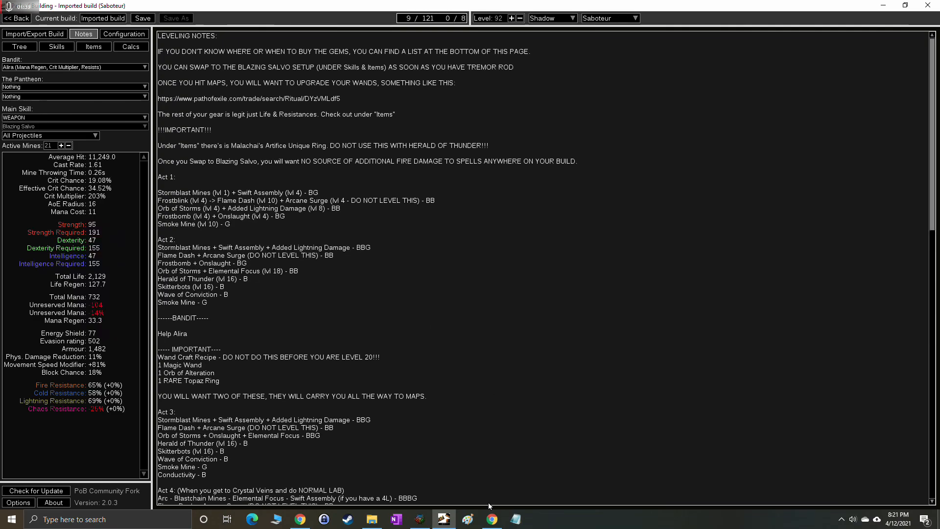
Switch to Chrome and open the Ultimatum Pre-Patch Release page of the PoE-Leveling-Guide repository at its downloadable assets.
{"action": "left_click", "coordinate": [371, 522]}
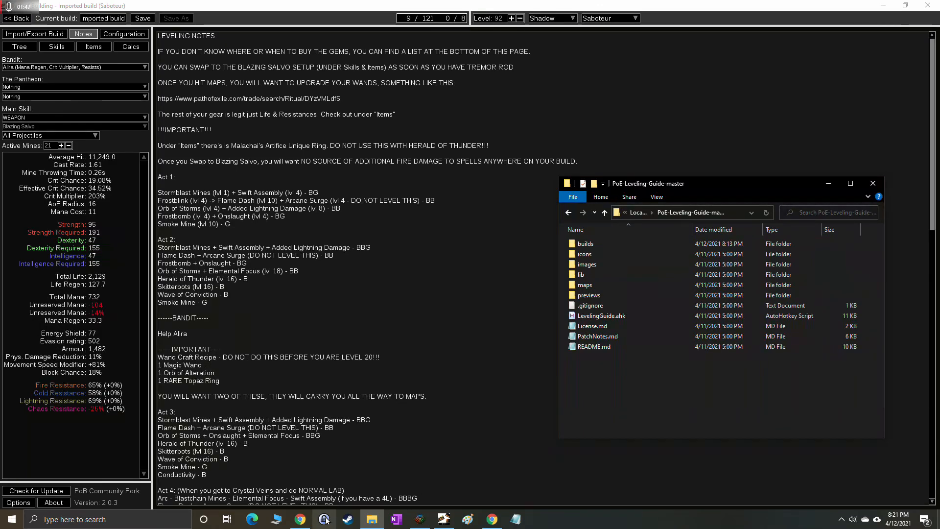
{"action": "left_click", "coordinate": [491, 519]}
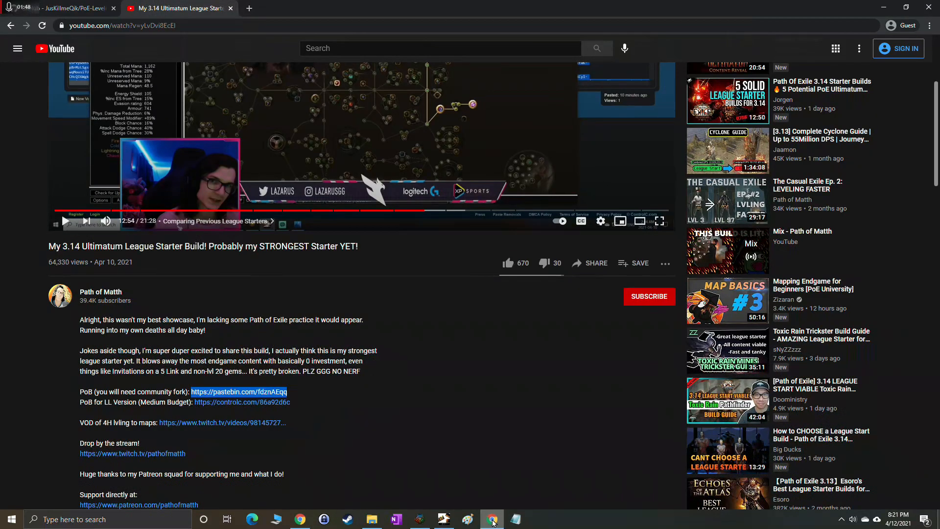
{"action": "left_click", "coordinate": [82, 9]}
{"action": "scroll", "coordinate": [434, 279], "scroll_direction": "up", "scroll_amount": 15}
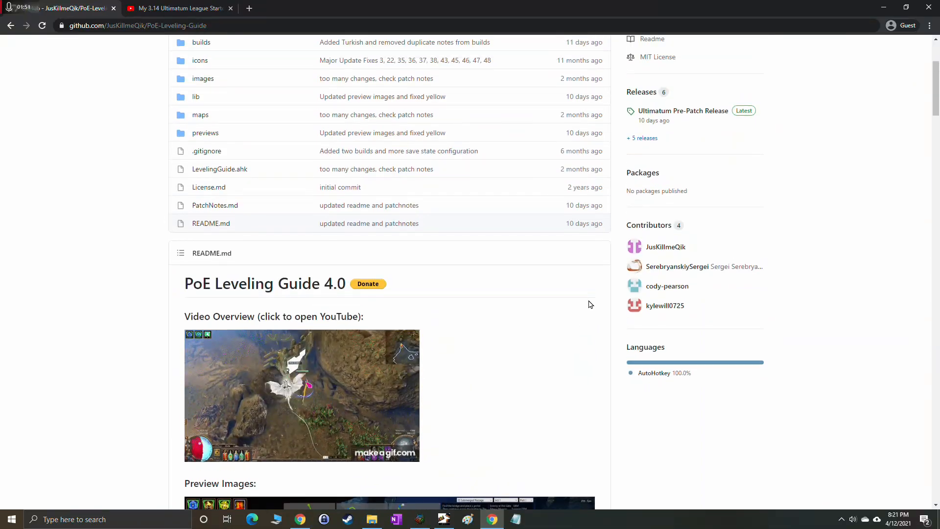
{"action": "scroll", "coordinate": [585, 307], "scroll_direction": "up", "scroll_amount": 1}
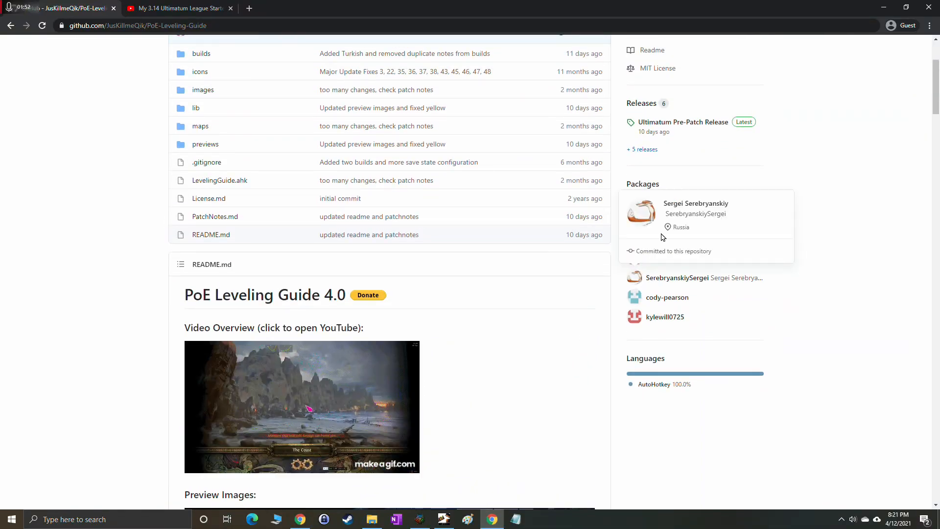
{"action": "left_click", "coordinate": [664, 126]}
{"action": "scroll", "coordinate": [465, 304], "scroll_direction": "down", "scroll_amount": 5}
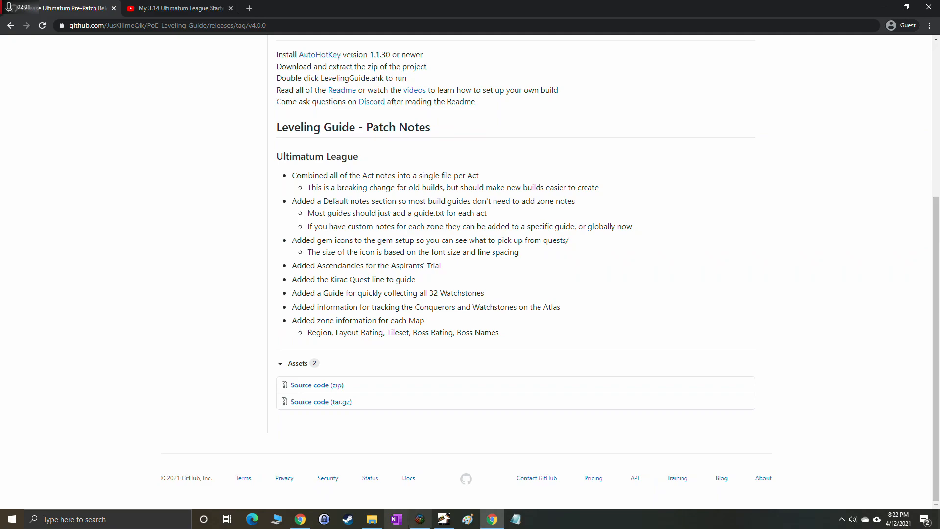
Run LevelingGuide.ahk from the PoE-Leveling-Guide-master folder, decline the gem image download, and minimize the folder window.
{"action": "left_click", "coordinate": [372, 519]}
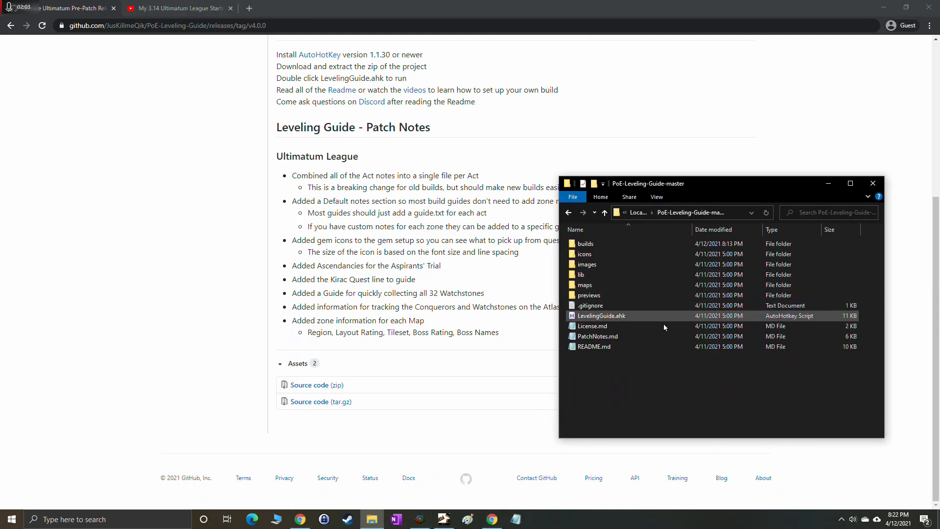
{"action": "double_click", "coordinate": [601, 317]}
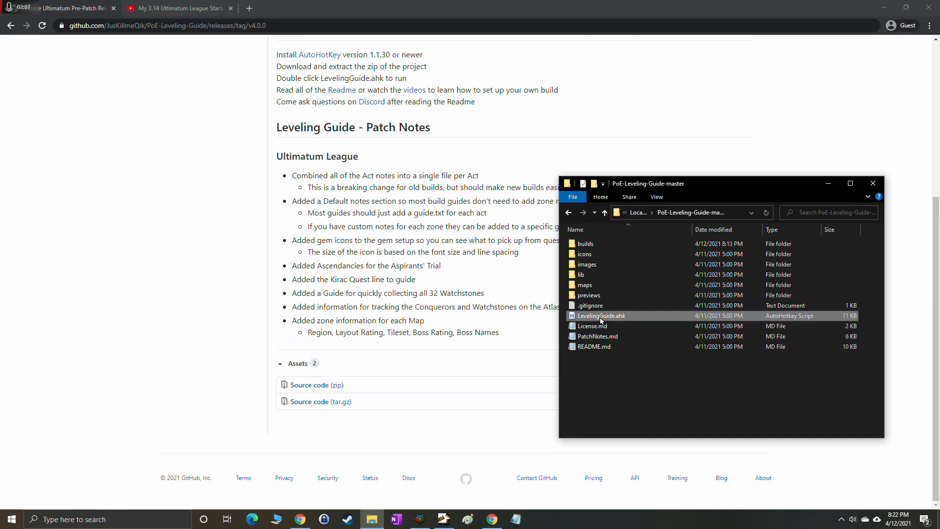
{"action": "left_click", "coordinate": [425, 330]}
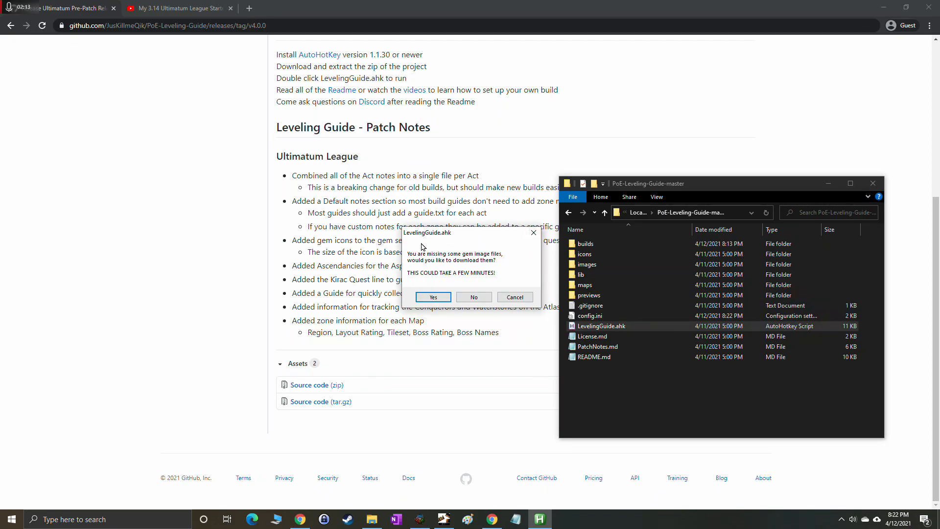
{"action": "left_click", "coordinate": [480, 297]}
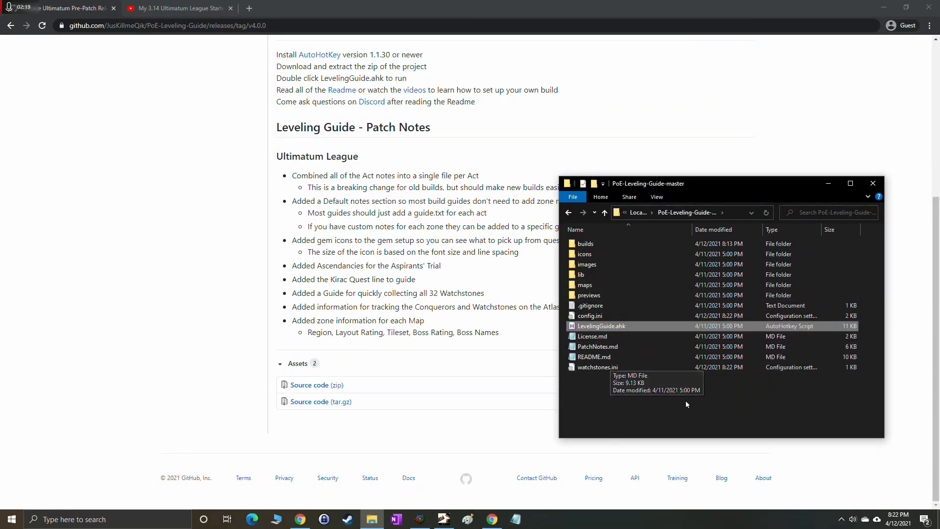
{"action": "left_click", "coordinate": [828, 184]}
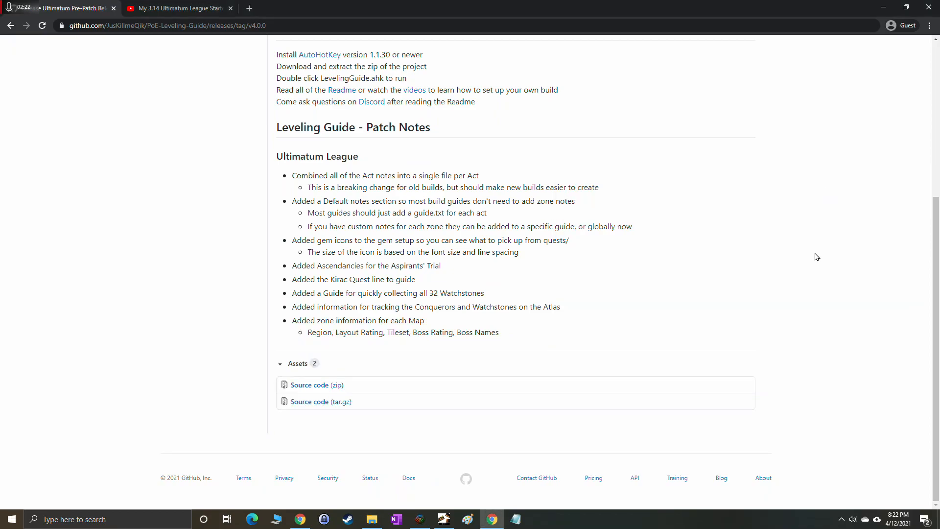
Open the settings of the running PoE Leveling Guide script.
{"action": "left_click", "coordinate": [842, 518]}
{"action": "right_click", "coordinate": [875, 481]}
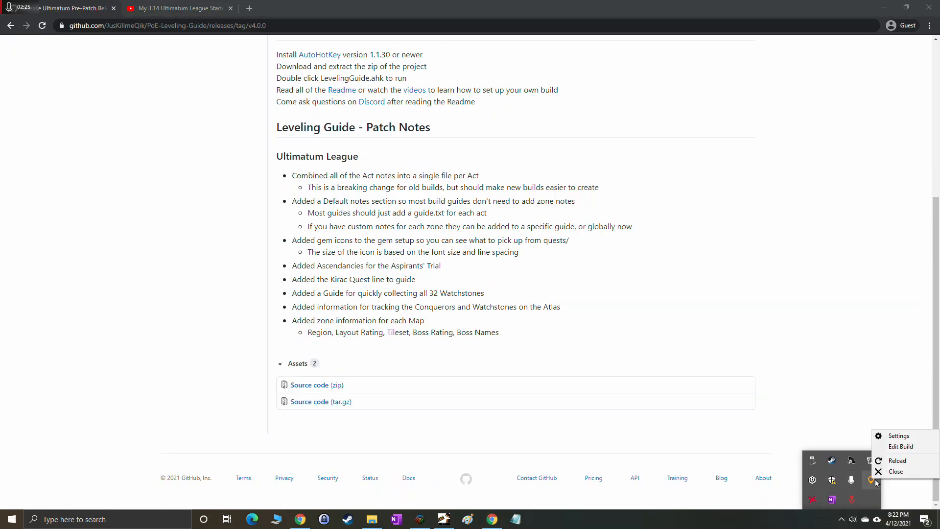
{"action": "left_click", "coordinate": [899, 437]}
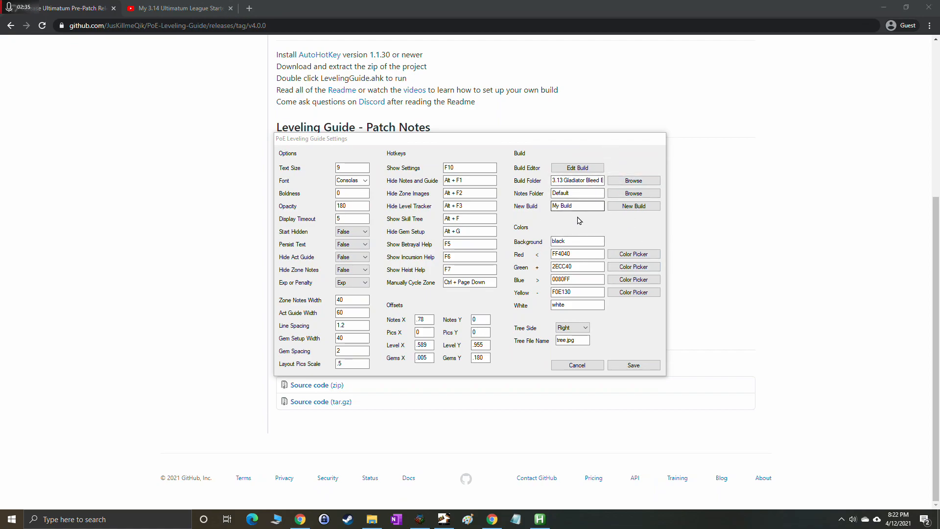
Look through the guide's builds folder, inspect the contents of 3.13 Trickster ED Contagion, and return to builds.
{"action": "left_click", "coordinate": [372, 519]}
{"action": "double_click", "coordinate": [608, 248]}
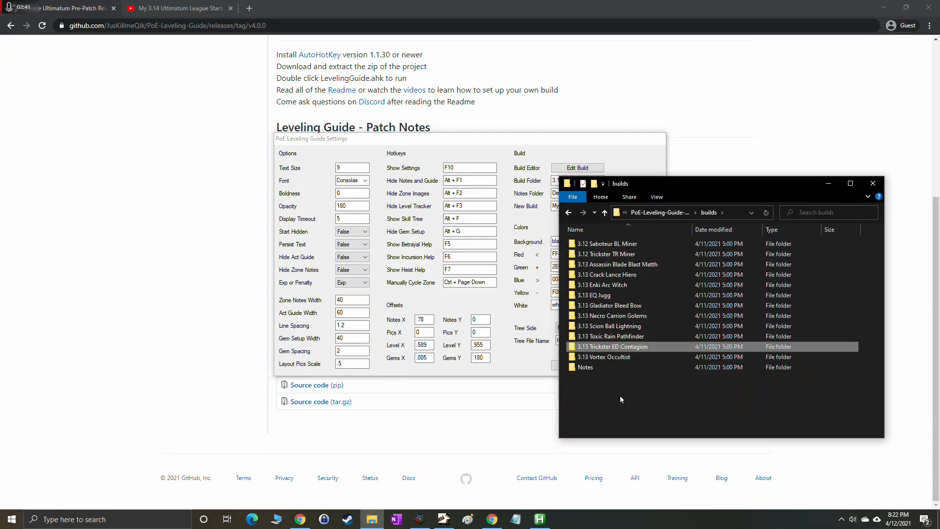
{"action": "double_click", "coordinate": [612, 347]}
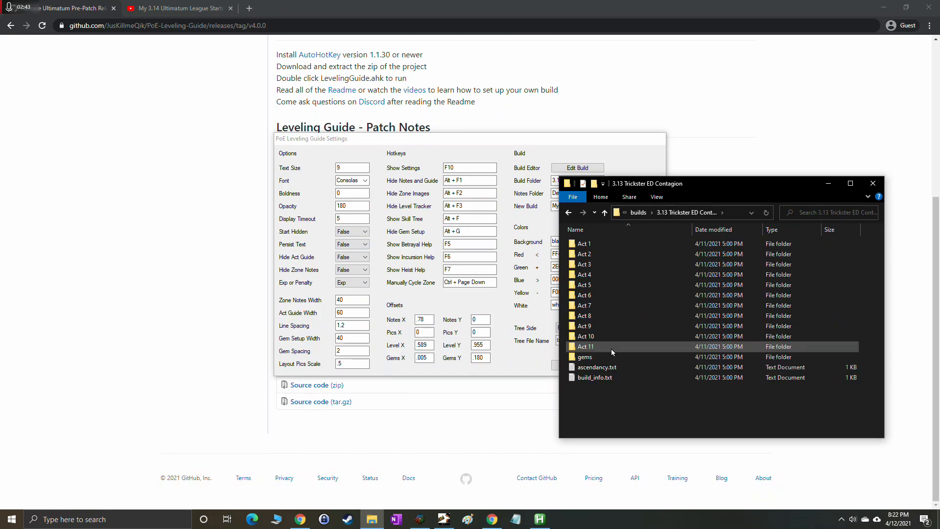
{"action": "left_click", "coordinate": [638, 213]}
Enter "3.14 Saboteur" as the new build's name and move the settings window clear of the builds folder.
{"action": "left_click", "coordinate": [636, 150]}
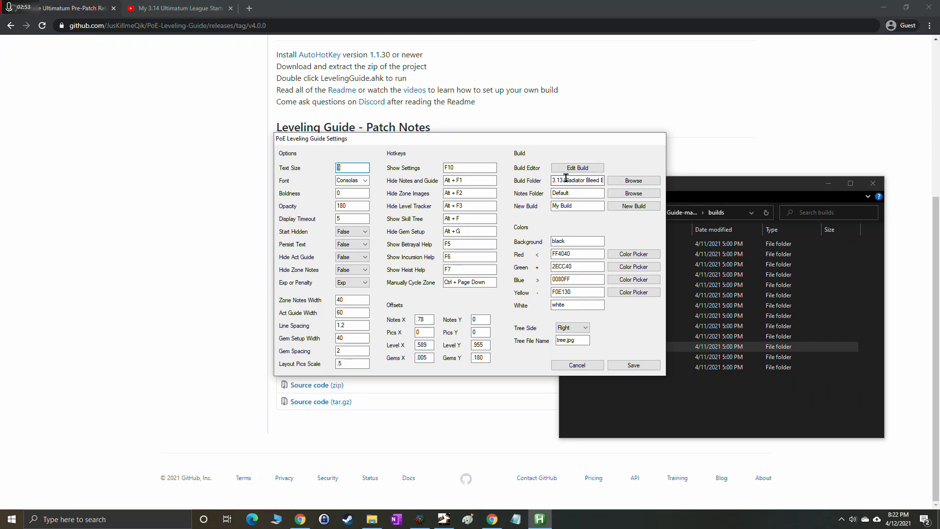
{"action": "left_click_drag", "start_coordinate": [577, 205], "coordinate": [552, 205]}
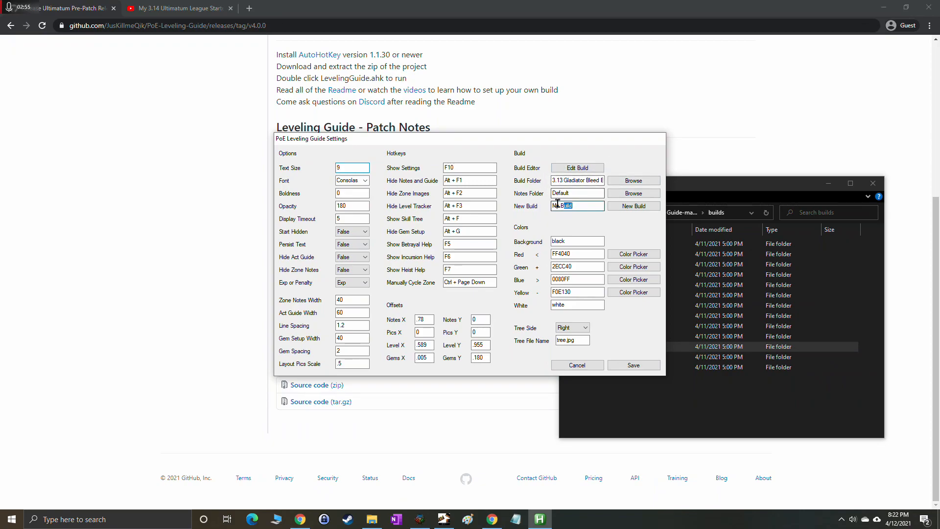
{"action": "type", "text": "3.1"}
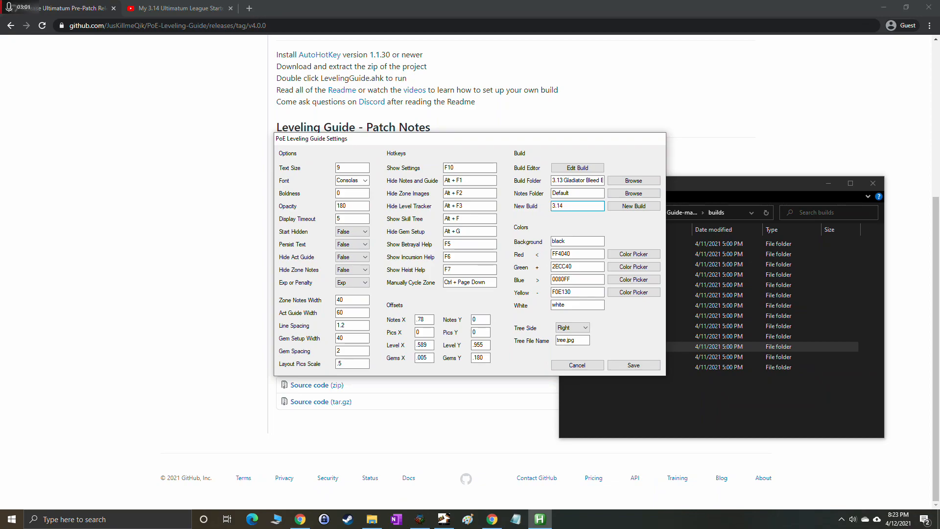
{"action": "type", "text": "4"}
{"action": "left_click_drag", "start_coordinate": [538, 140], "coordinate": [416, 138]}
{"action": "type", "text": "Saboteur"}
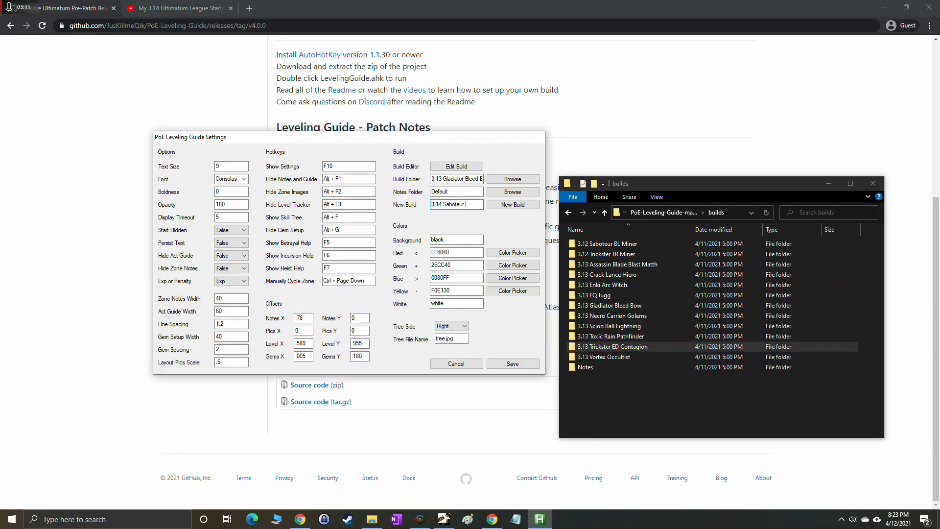
Check the skill gems in the imported build's boots and weapon socket groups in Path of Building, and return to the PoE Leveling Guide settings.
{"action": "left_click", "coordinate": [444, 517]}
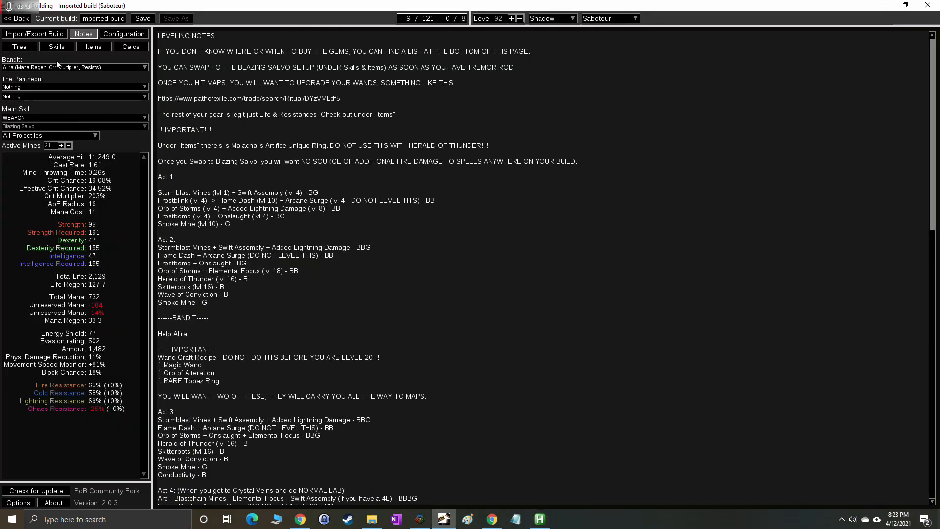
{"action": "left_click", "coordinate": [56, 46]}
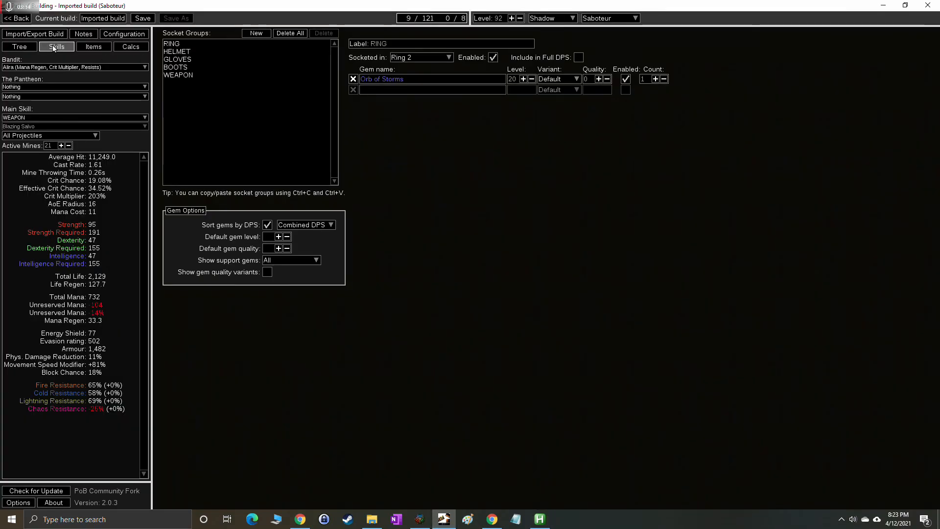
{"action": "left_click", "coordinate": [191, 60]}
{"action": "left_click", "coordinate": [182, 67]}
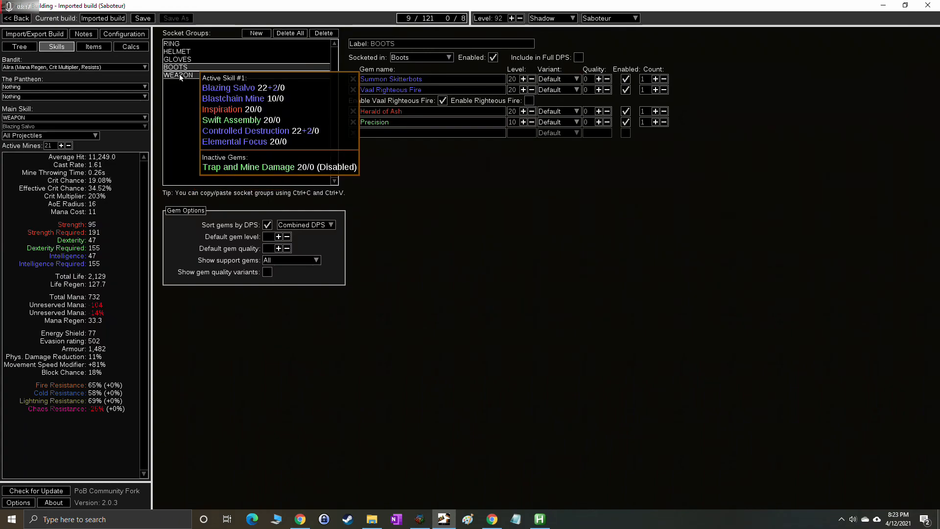
{"action": "left_click", "coordinate": [179, 75]}
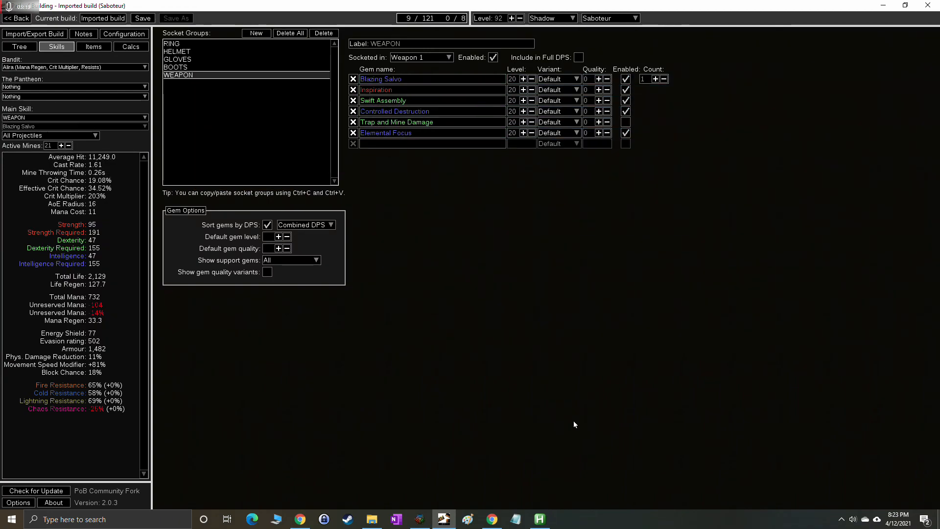
{"action": "left_click", "coordinate": [540, 520]}
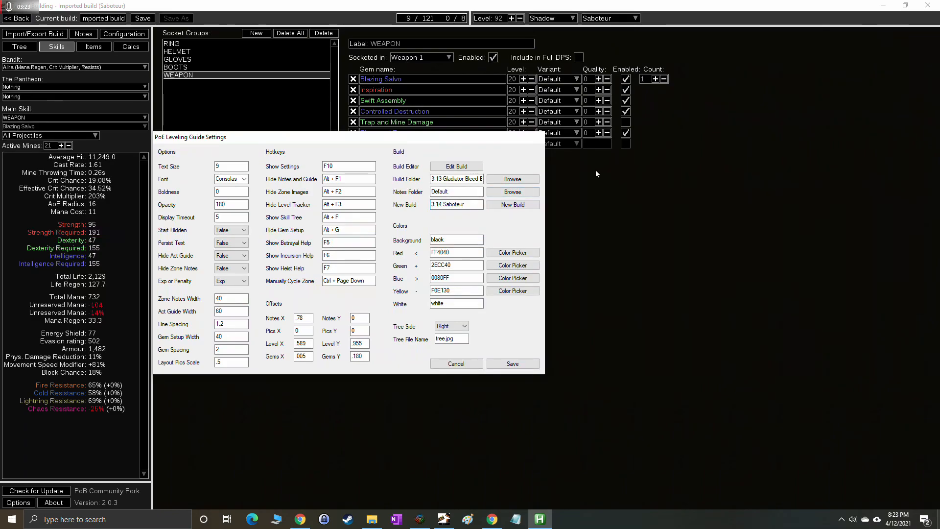
Complete the new build's name as "3.14 Saboteur Blazing Salvo" and create the build based on 3.13 Gladiator Bleed Bow.
{"action": "type", "text": "Blazing Salvo"}
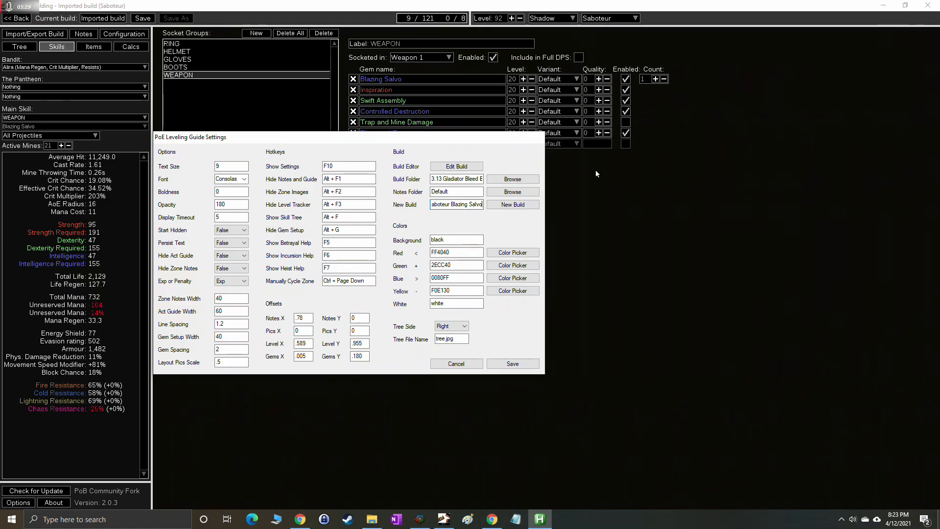
{"action": "left_click", "coordinate": [525, 205]}
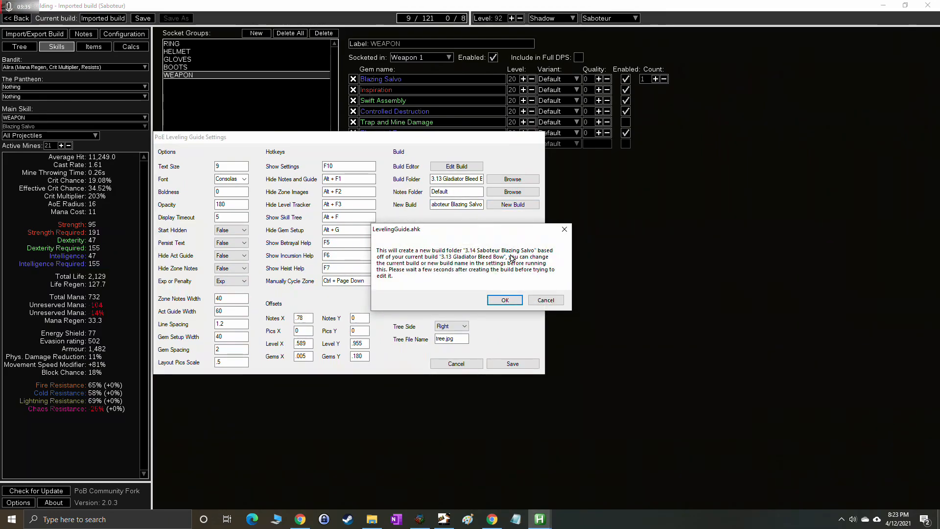
{"action": "left_click", "coordinate": [503, 300]}
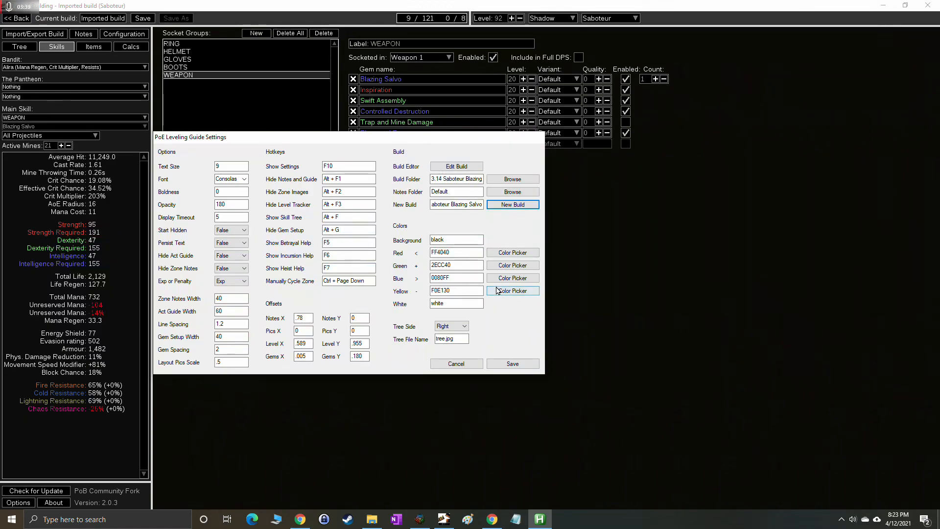
Bring up the builds folder beside the settings and open the build editor for the new build.
{"action": "left_click", "coordinate": [371, 519]}
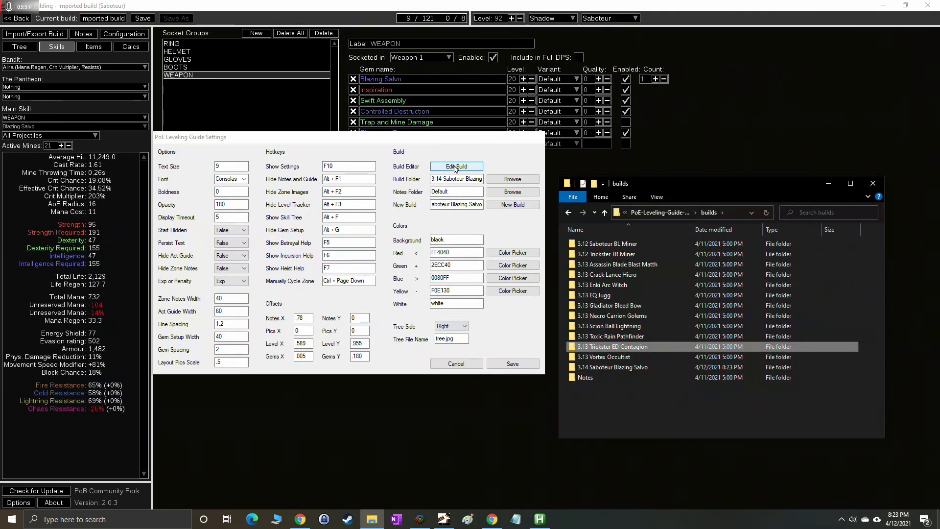
{"action": "left_click", "coordinate": [456, 167]}
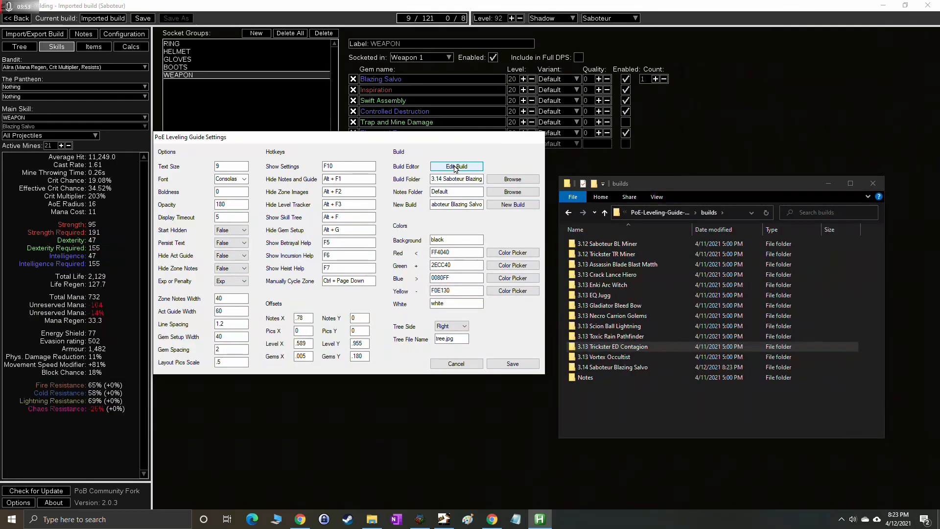
{"action": "left_click", "coordinate": [456, 166]}
Inspect the contents of 3.14 Saboteur Blazing Salvo and its gems folder in File Explorer, and return to the build's folder.
{"action": "left_click", "coordinate": [799, 414]}
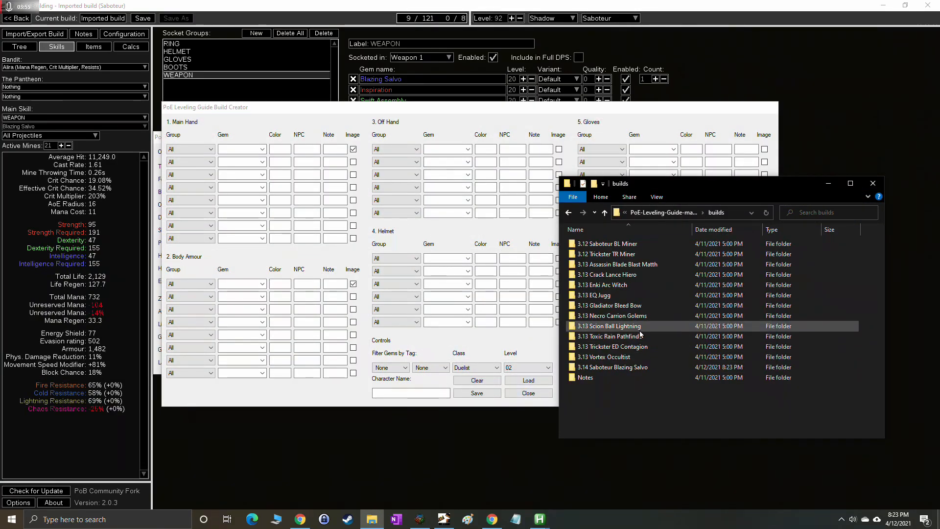
{"action": "left_click", "coordinate": [620, 368]}
{"action": "double_click", "coordinate": [621, 366]}
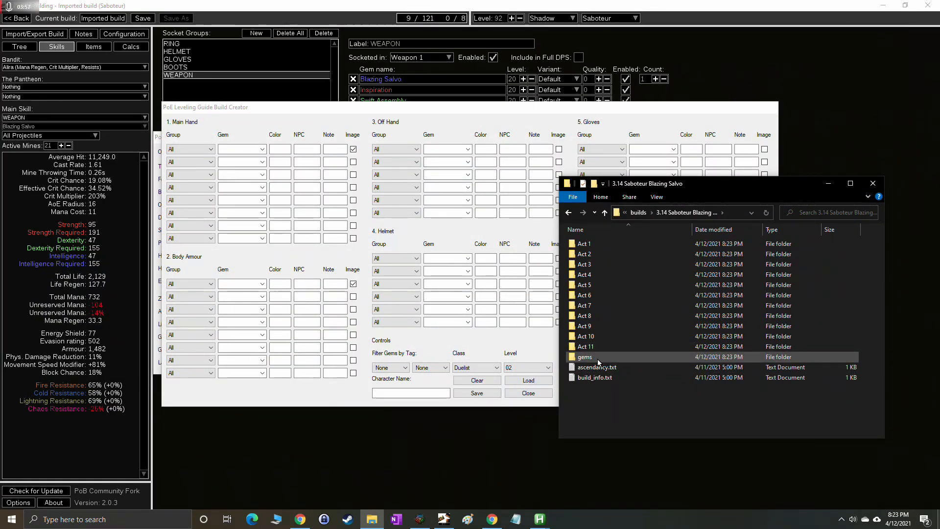
{"action": "double_click", "coordinate": [597, 359]}
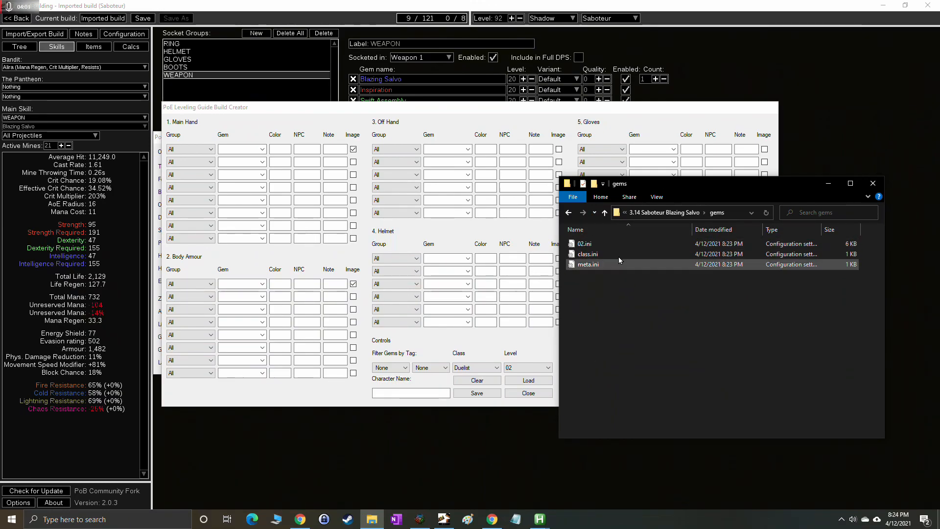
{"action": "left_click", "coordinate": [677, 212]}
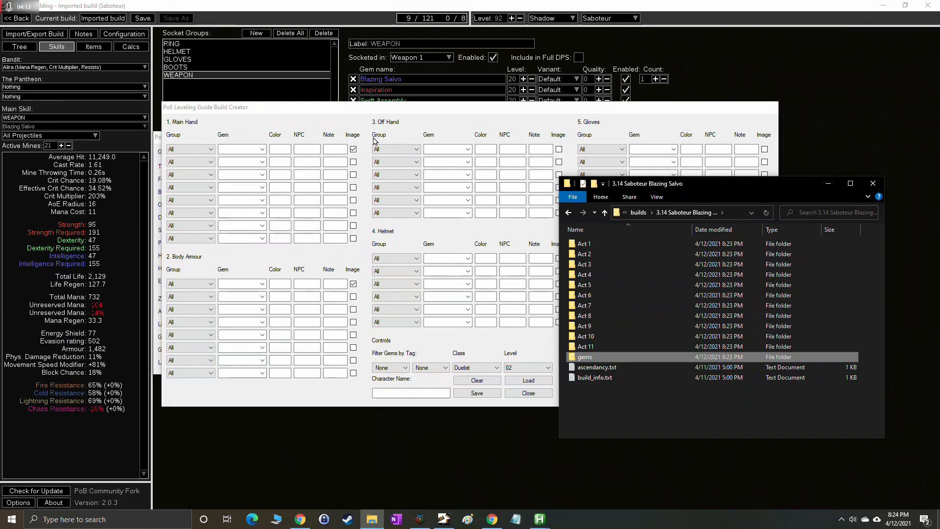
Look at the new build's Act 1 folder and the shared Notes folder, and return to builds.
{"action": "double_click", "coordinate": [618, 246]}
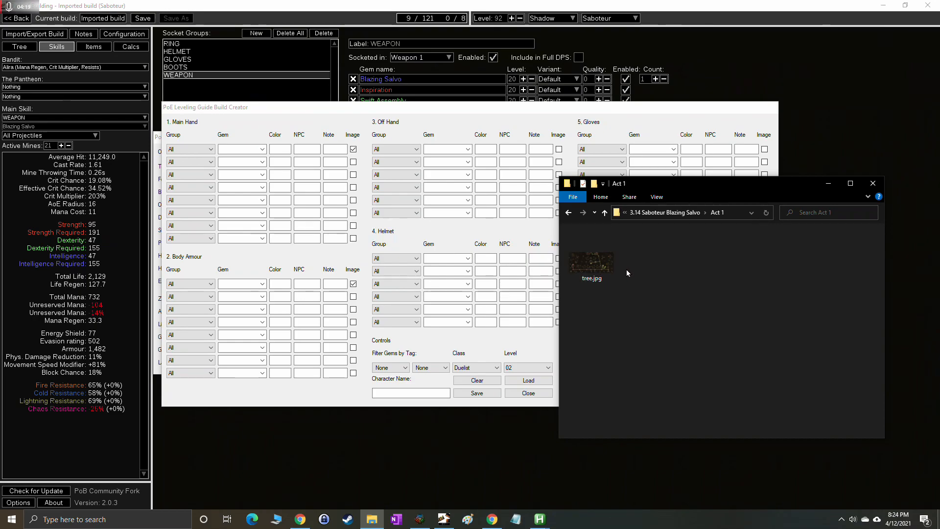
{"action": "left_click", "coordinate": [662, 213]}
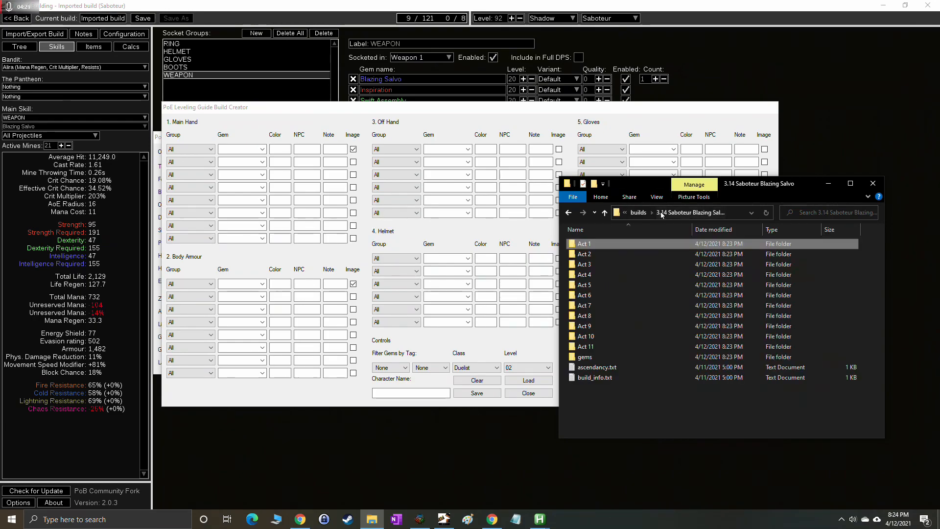
{"action": "left_click", "coordinate": [638, 213]}
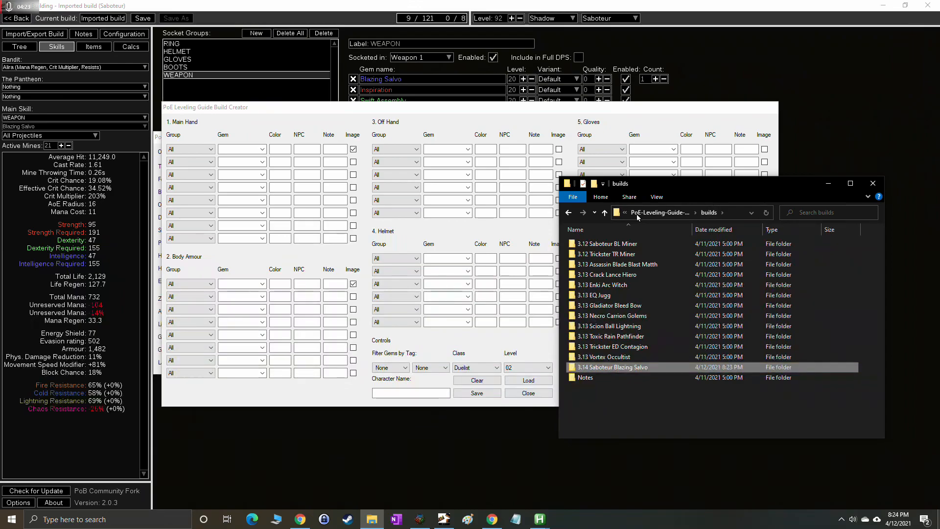
{"action": "double_click", "coordinate": [585, 377]}
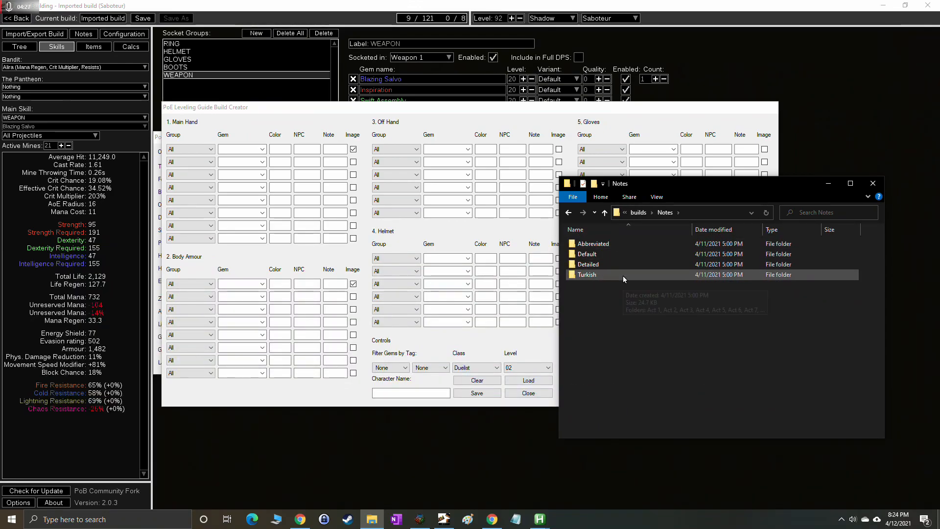
{"action": "left_click", "coordinate": [638, 213]}
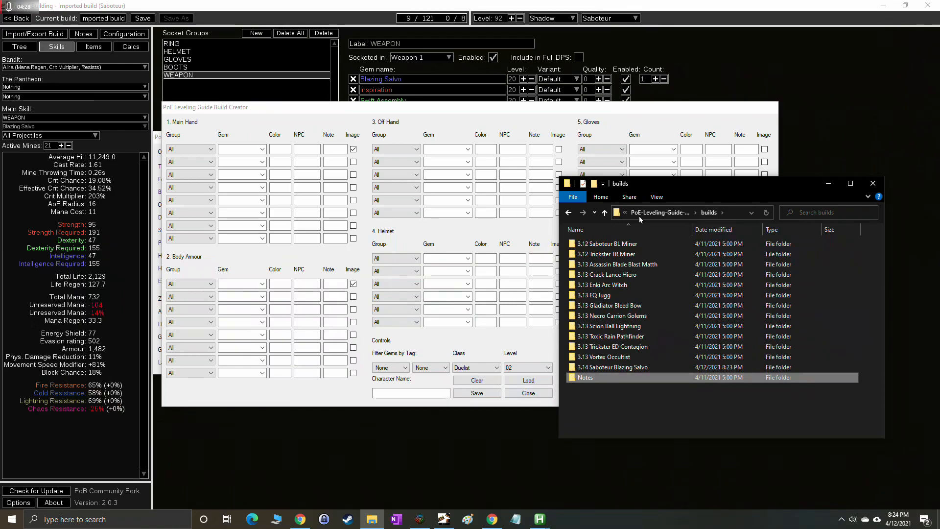
Inspect the Act 1 files of 3.12 Saboteur BL Miner for comparison and return to builds.
{"action": "double_click", "coordinate": [620, 245]}
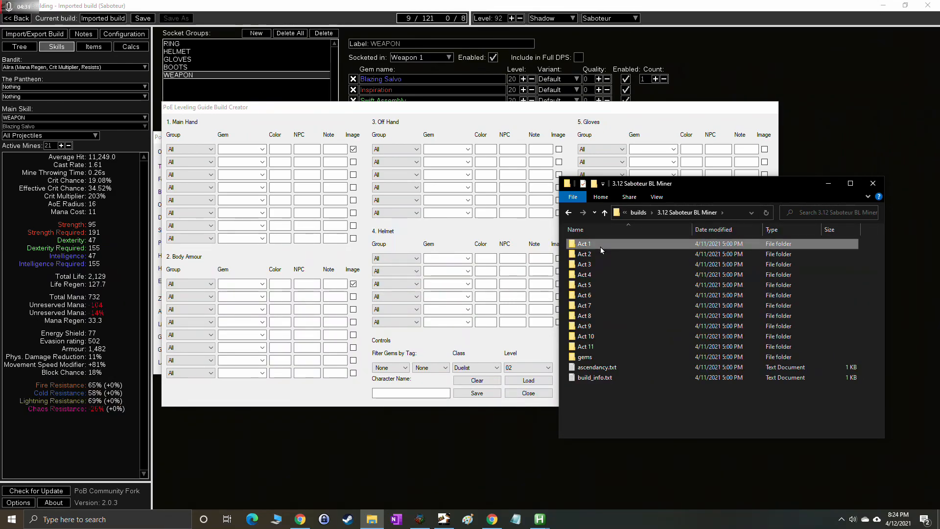
{"action": "double_click", "coordinate": [602, 244]}
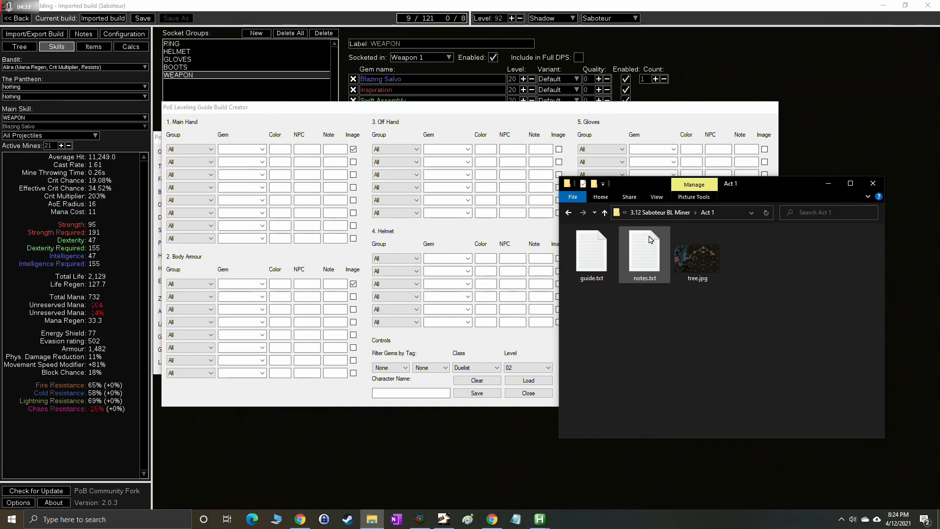
{"action": "left_click", "coordinate": [660, 212]}
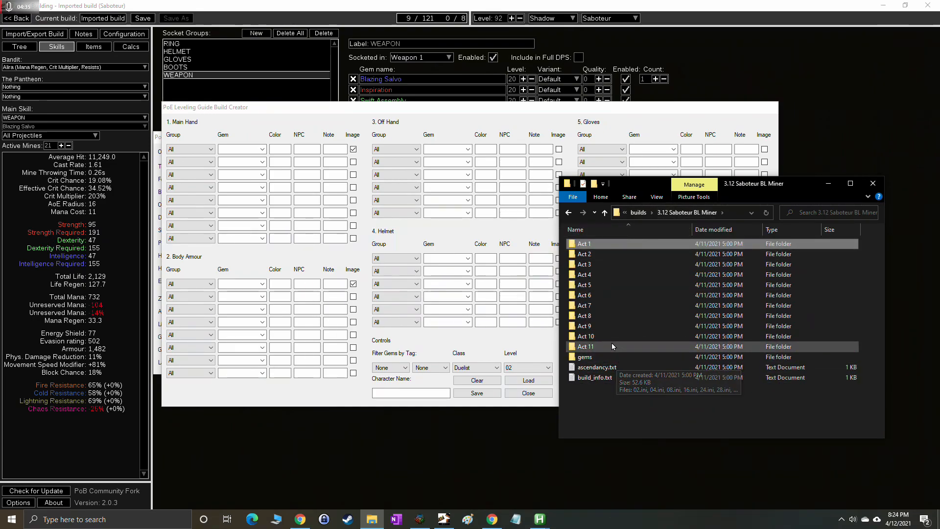
{"action": "left_click", "coordinate": [639, 212]}
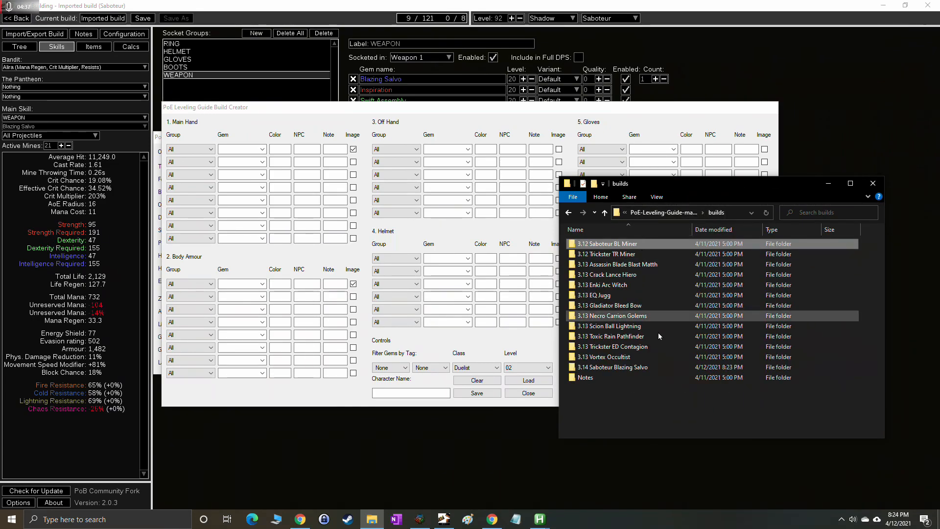
Copy all the act folders, Act 1 to Act 11, from the Abbreviated folder inside Notes.
{"action": "double_click", "coordinate": [597, 377]}
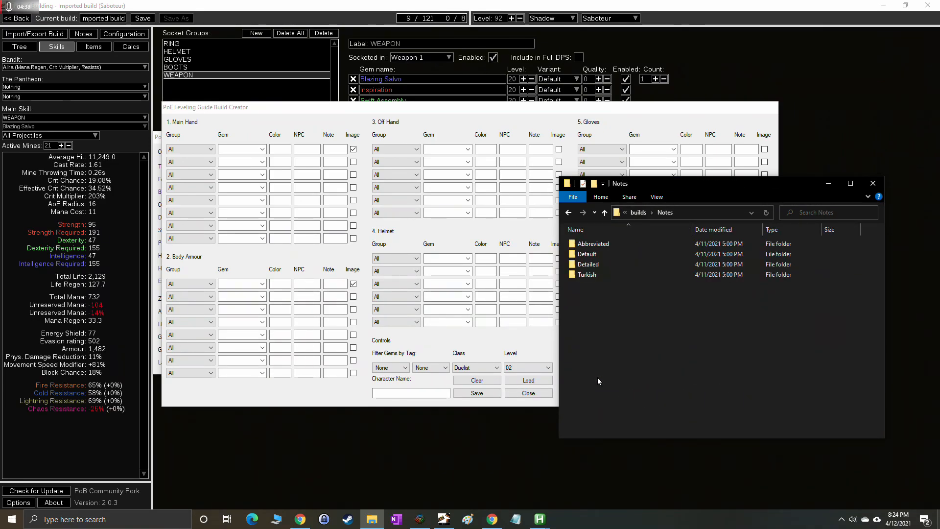
{"action": "left_click", "coordinate": [600, 245]}
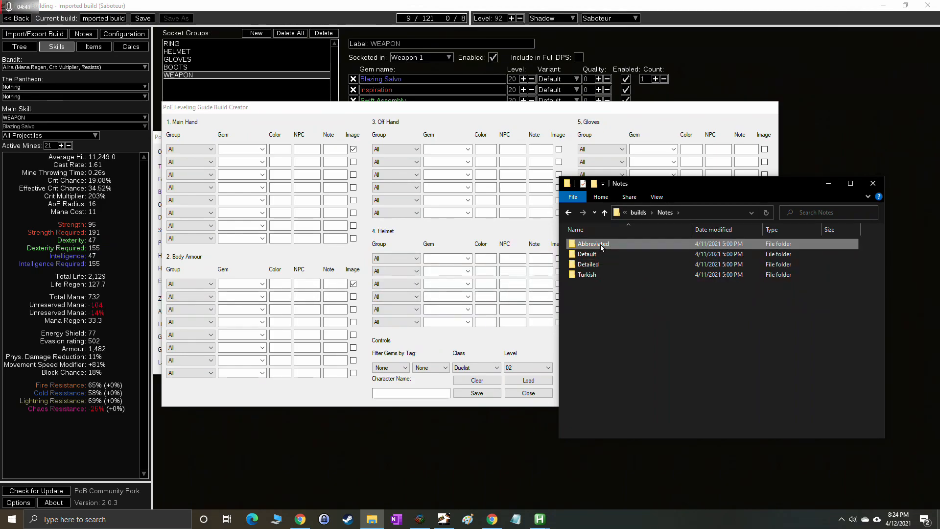
{"action": "double_click", "coordinate": [600, 244]}
{"action": "left_click_drag", "start_coordinate": [654, 416], "coordinate": [585, 244]}
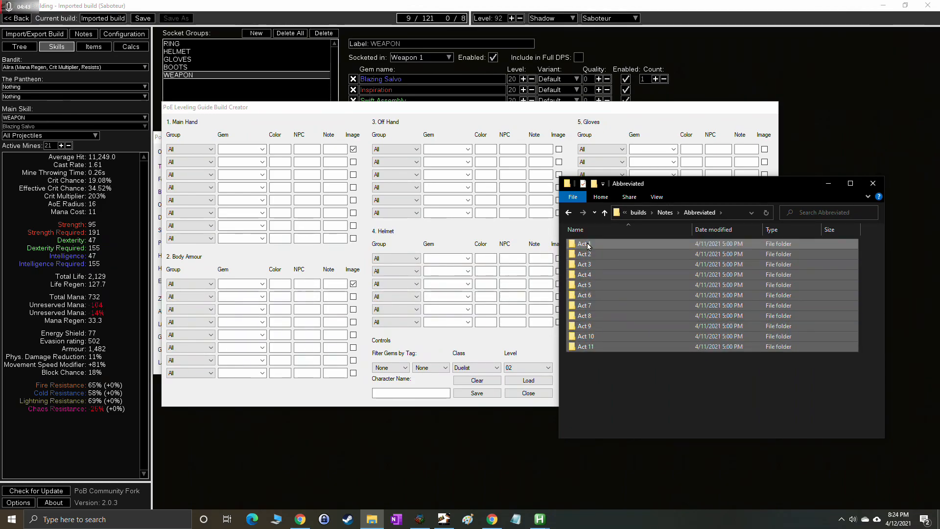
Check Act 1 and Act 10 in 3.14 Saboteur Blazing Salvo, paste the copied act folders there, and verify Act 2.
{"action": "left_click", "coordinate": [638, 211]}
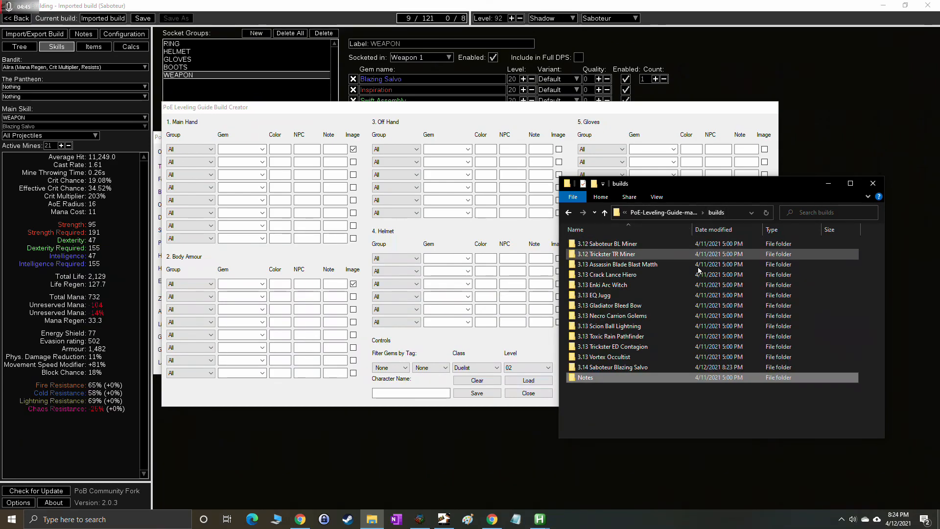
{"action": "left_click", "coordinate": [620, 371]}
{"action": "double_click", "coordinate": [619, 368]}
{"action": "double_click", "coordinate": [601, 244]}
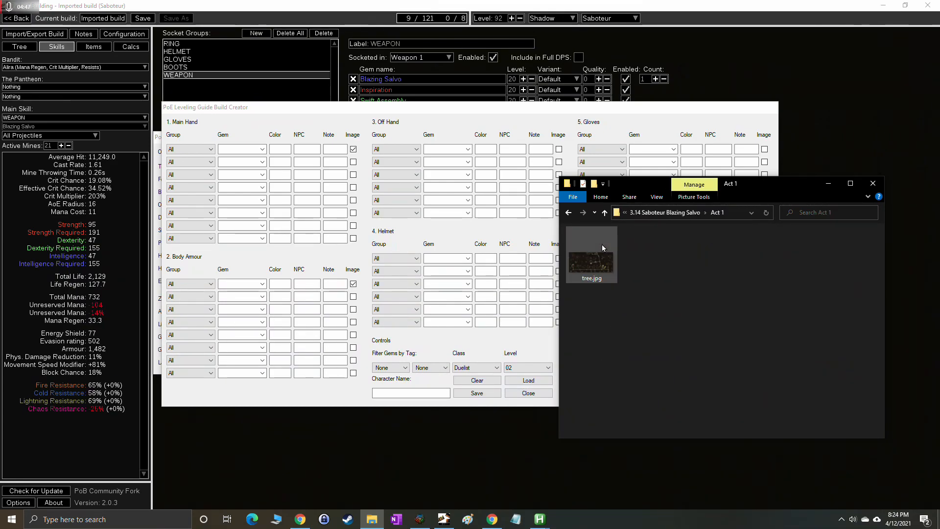
{"action": "left_click", "coordinate": [680, 213]}
{"action": "double_click", "coordinate": [585, 336]}
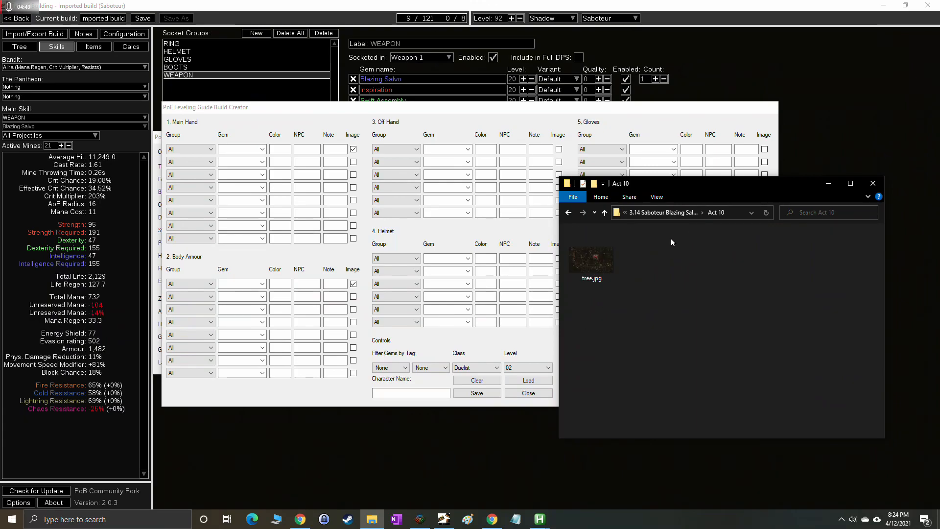
{"action": "left_click", "coordinate": [674, 213]}
{"action": "left_click", "coordinate": [646, 413]}
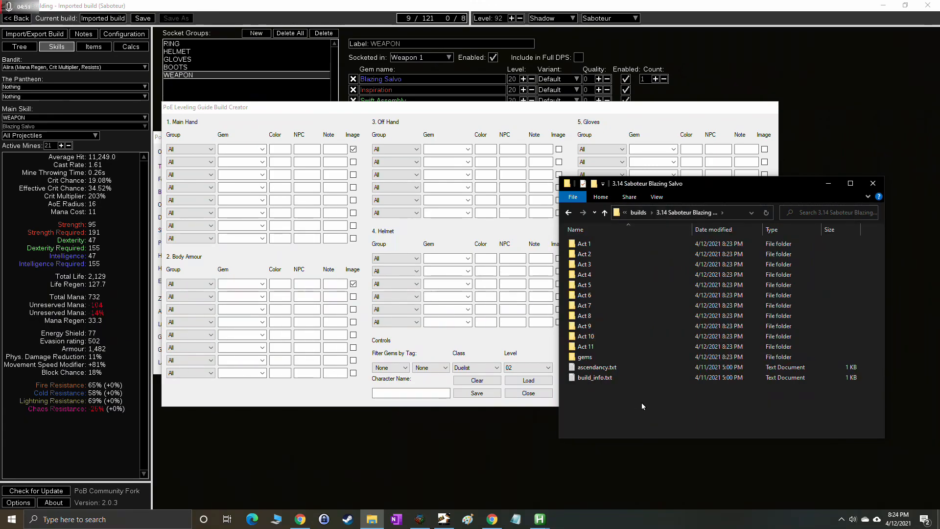
{"action": "double_click", "coordinate": [608, 254]}
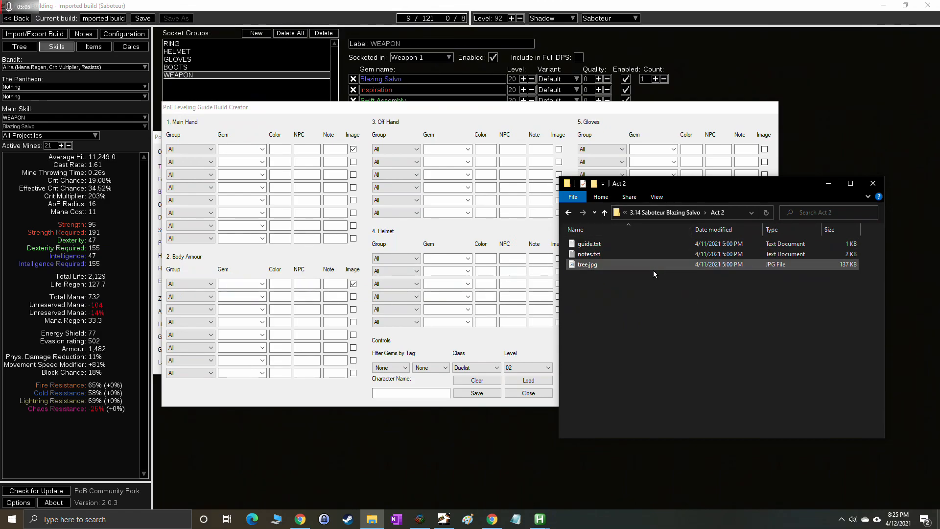
{"action": "left_click", "coordinate": [677, 212]}
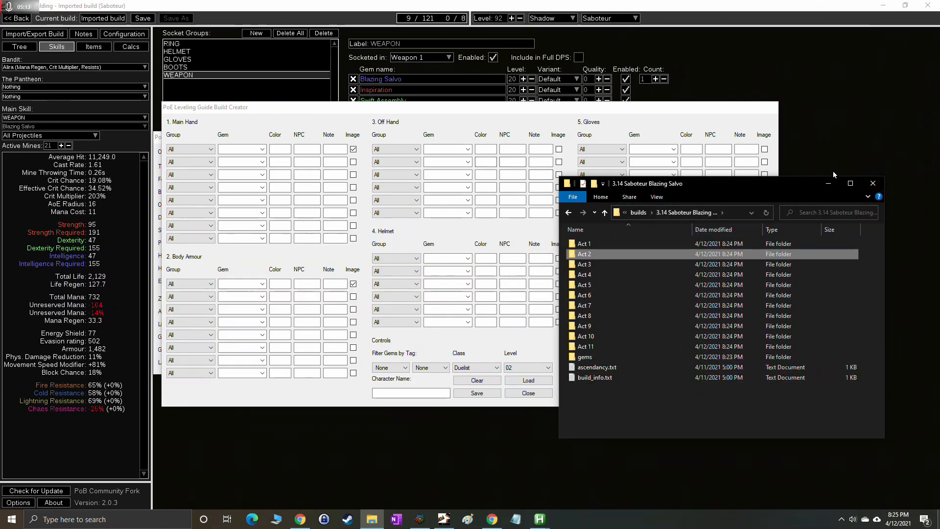
{"action": "double_click", "coordinate": [588, 378]}
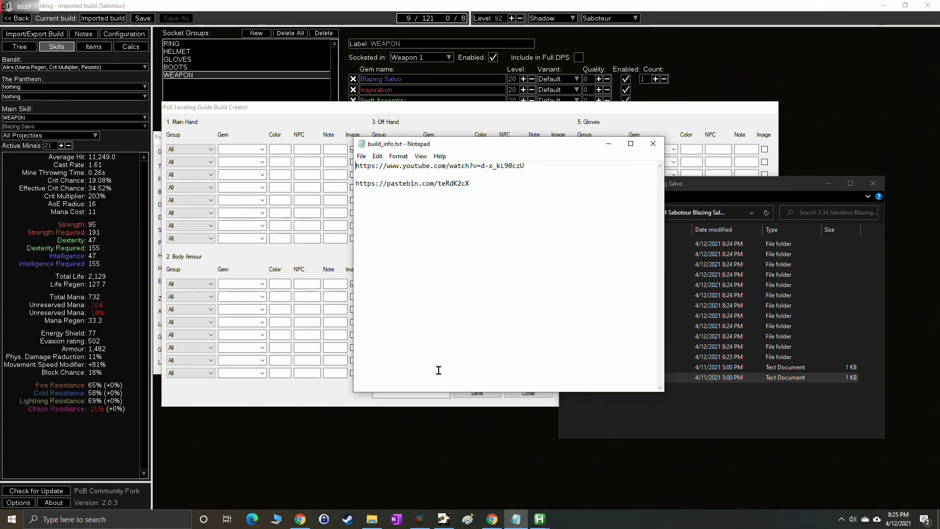
{"action": "left_click_drag", "start_coordinate": [488, 184], "coordinate": [352, 183]}
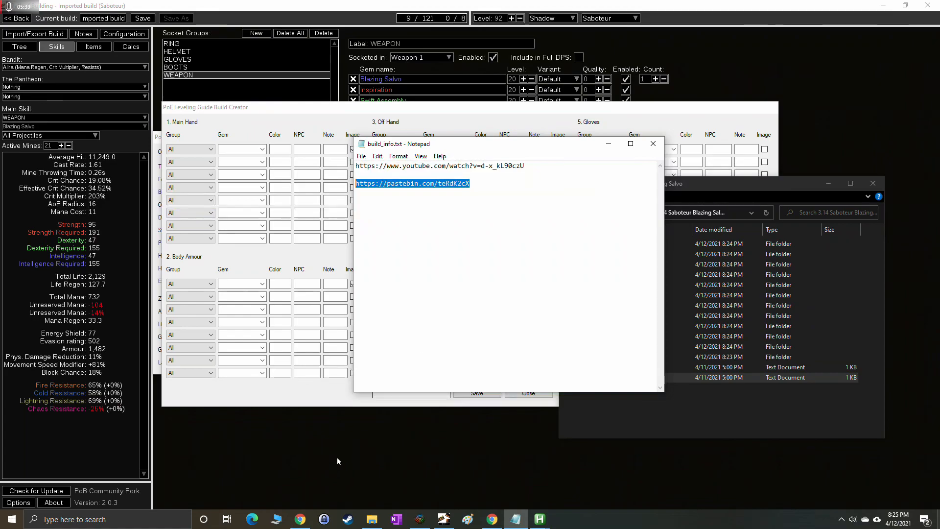
{"action": "left_click", "coordinate": [492, 517]}
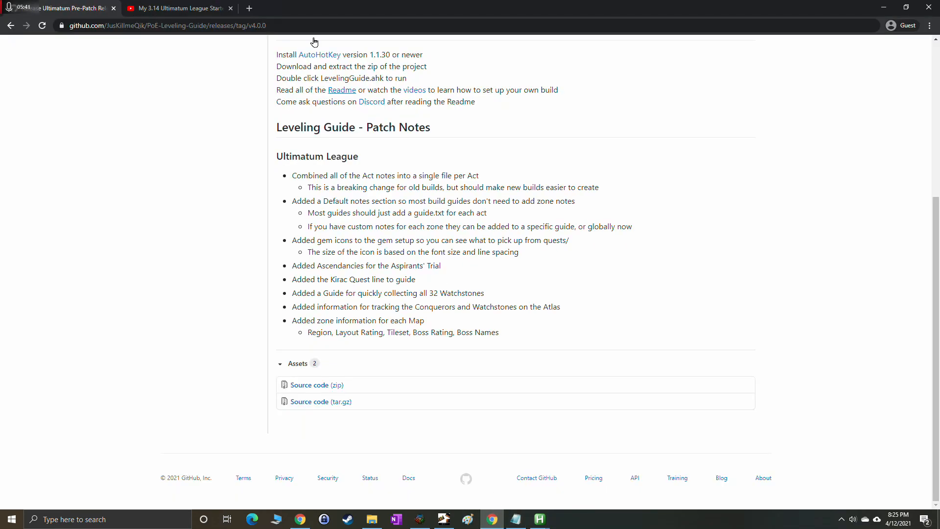
{"action": "left_click", "coordinate": [182, 8]}
{"action": "right_click", "coordinate": [253, 405]}
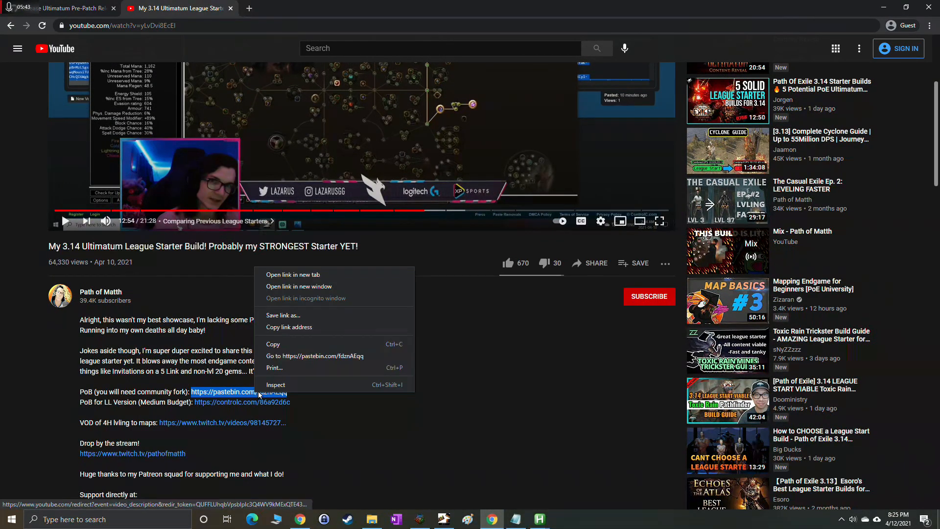
{"action": "left_click", "coordinate": [338, 344]}
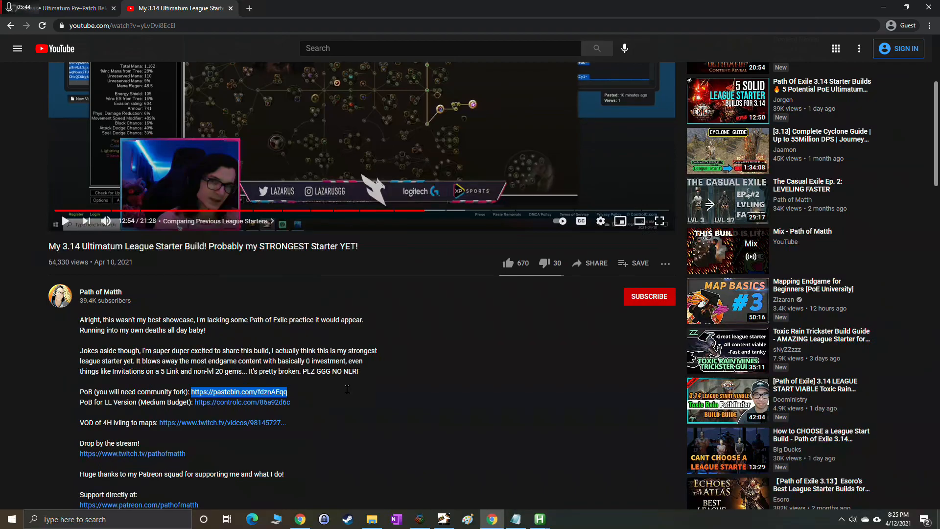
{"action": "left_click", "coordinate": [516, 518]}
{"action": "left_click", "coordinate": [500, 183]}
{"action": "left_click_drag", "start_coordinate": [500, 184], "coordinate": [358, 182]}
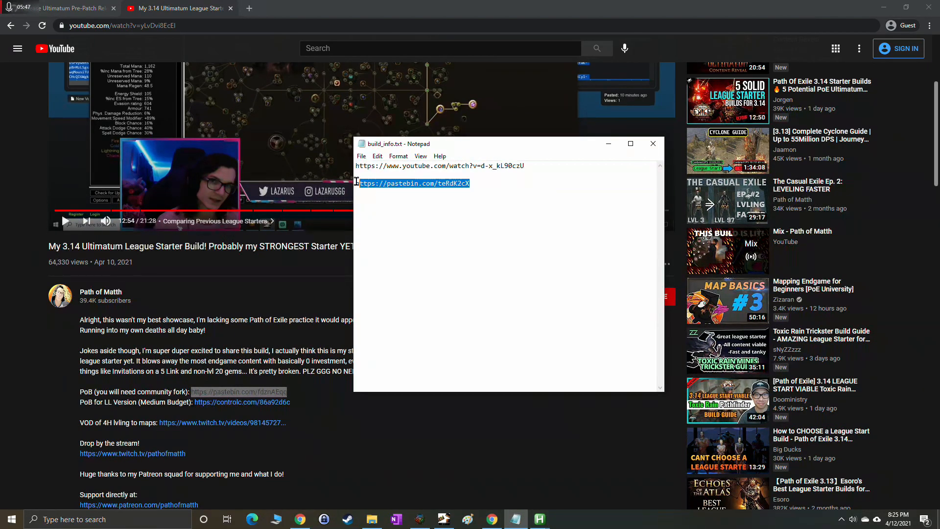
{"action": "left_click", "coordinate": [201, 26]}
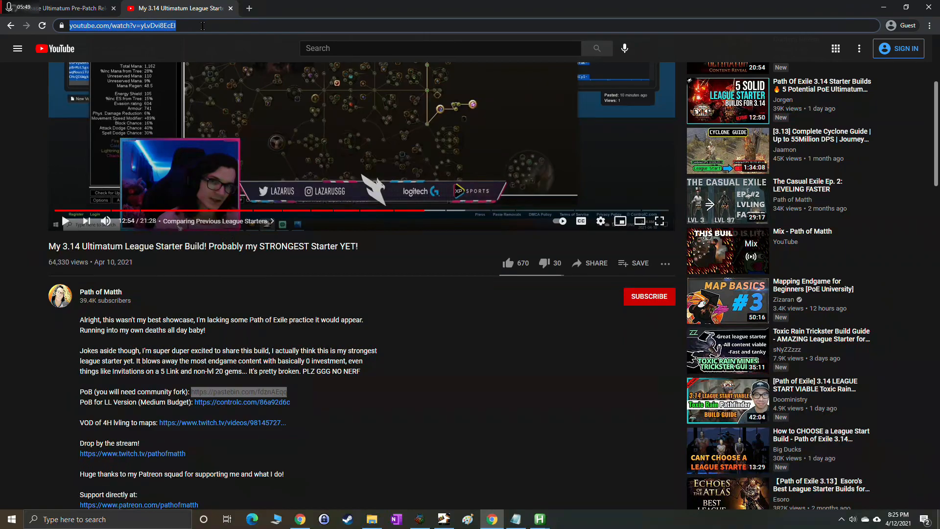
{"action": "left_click", "coordinate": [526, 519]}
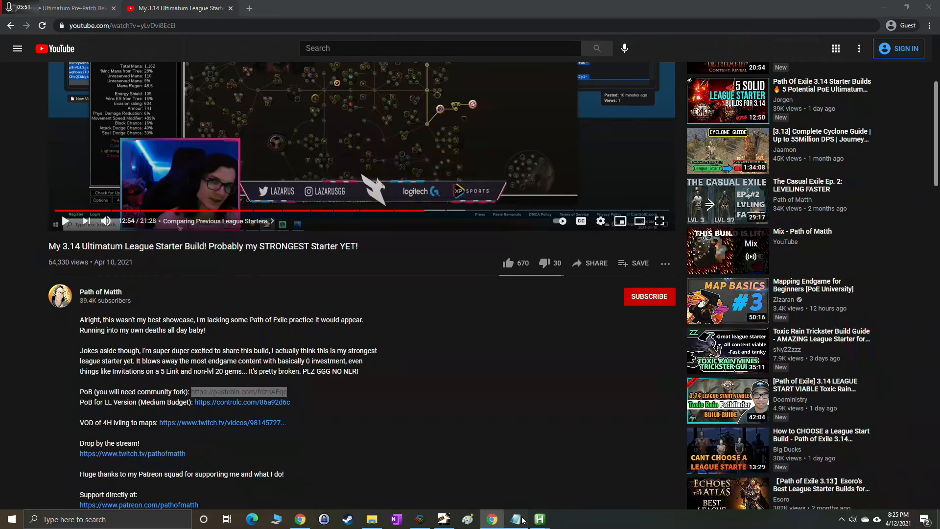
{"action": "key", "text": "ctrl+v"}
{"action": "left_click_drag", "start_coordinate": [507, 166], "coordinate": [356, 167]}
{"action": "key", "text": "ctrl+v"}
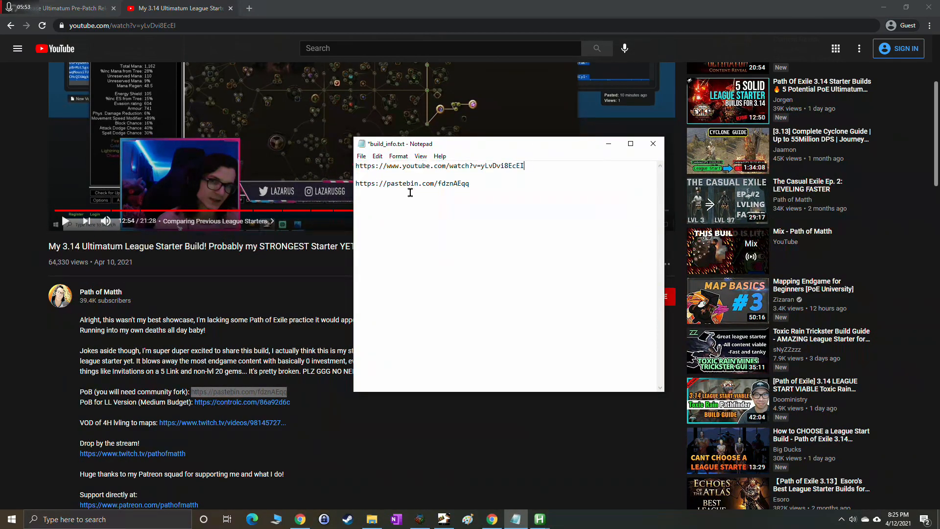
{"action": "left_click", "coordinate": [652, 146]}
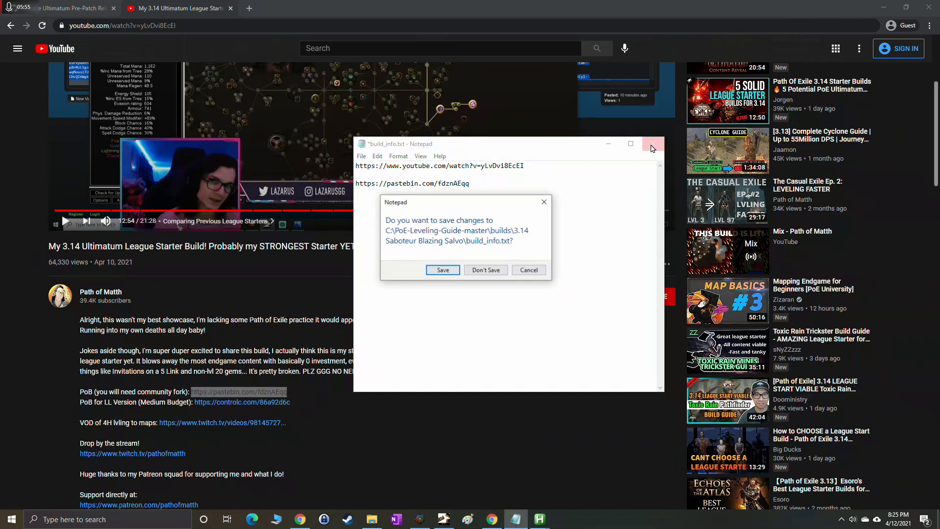
{"action": "left_click", "coordinate": [443, 271]}
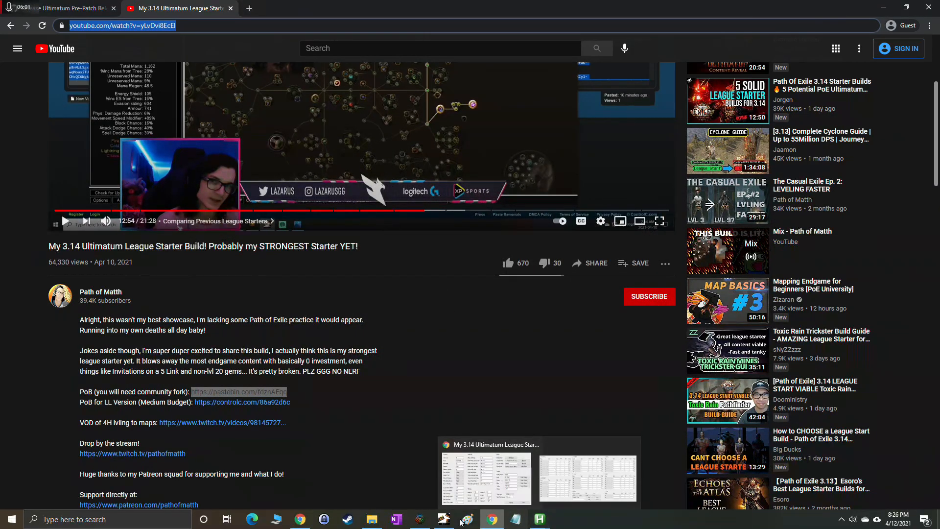
Switch to Path of Building, show the imported build's leveling notes, and bring the PoE Leveling Guide Build Creator in front of them.
{"action": "left_click", "coordinate": [372, 518]}
{"action": "left_click", "coordinate": [598, 371], "text": "ctrl"}
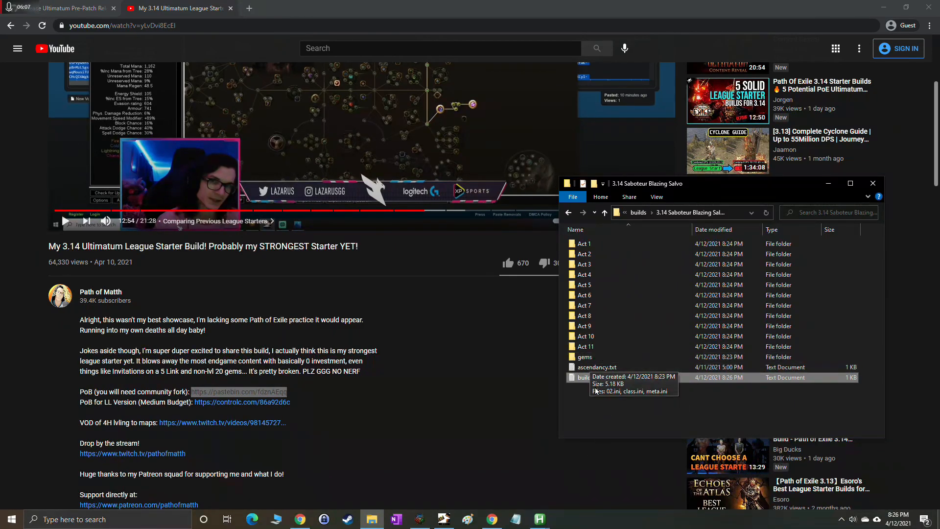
{"action": "mouse_move", "coordinate": [548, 525]}
{"action": "left_click", "coordinate": [492, 474]}
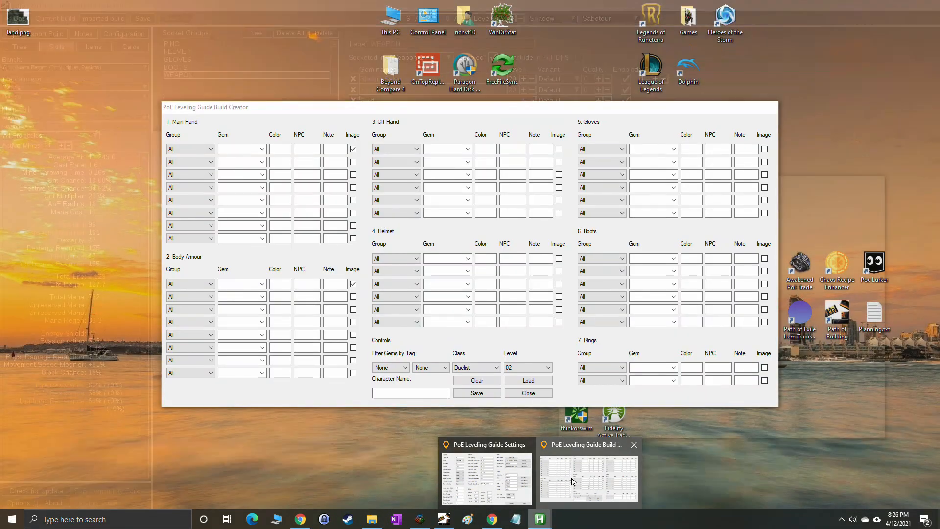
{"action": "left_click", "coordinate": [497, 477]}
{"action": "left_click_drag", "start_coordinate": [447, 107], "coordinate": [569, 165]}
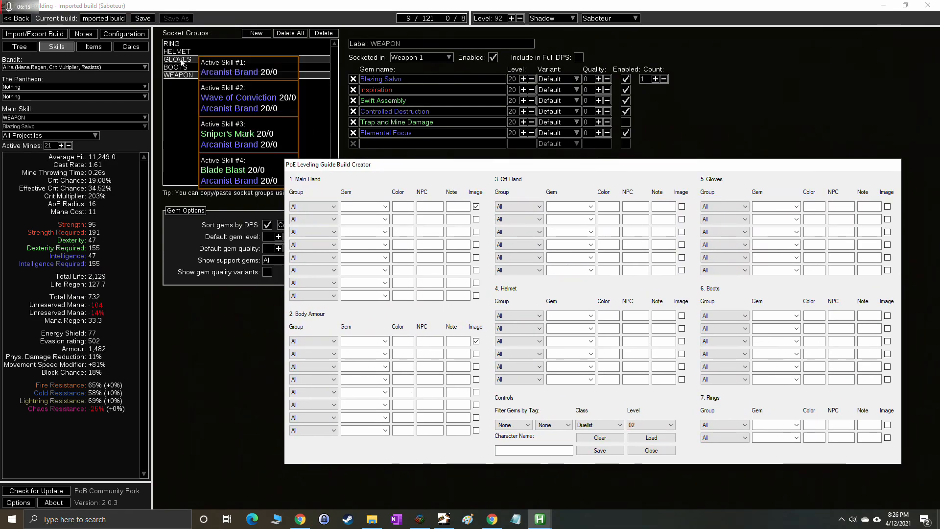
{"action": "left_click", "coordinate": [83, 34]}
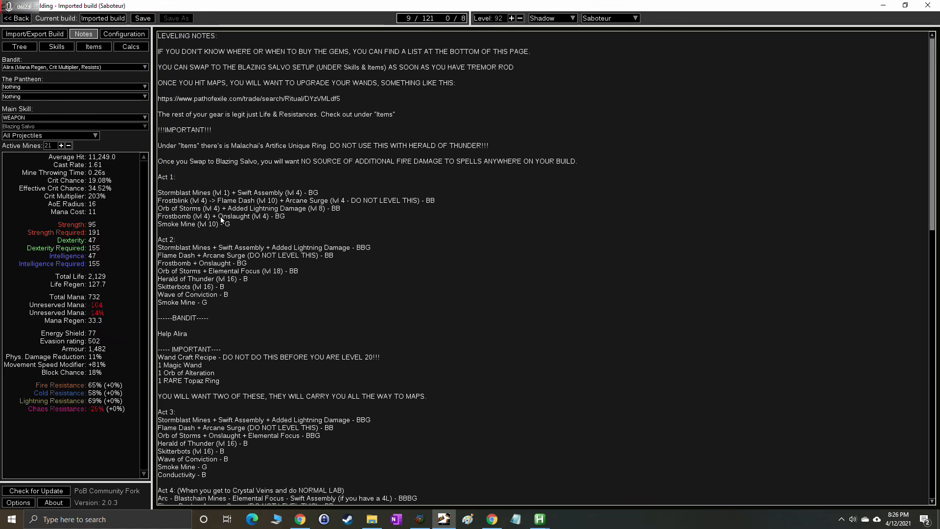
{"action": "mouse_move", "coordinate": [540, 519]}
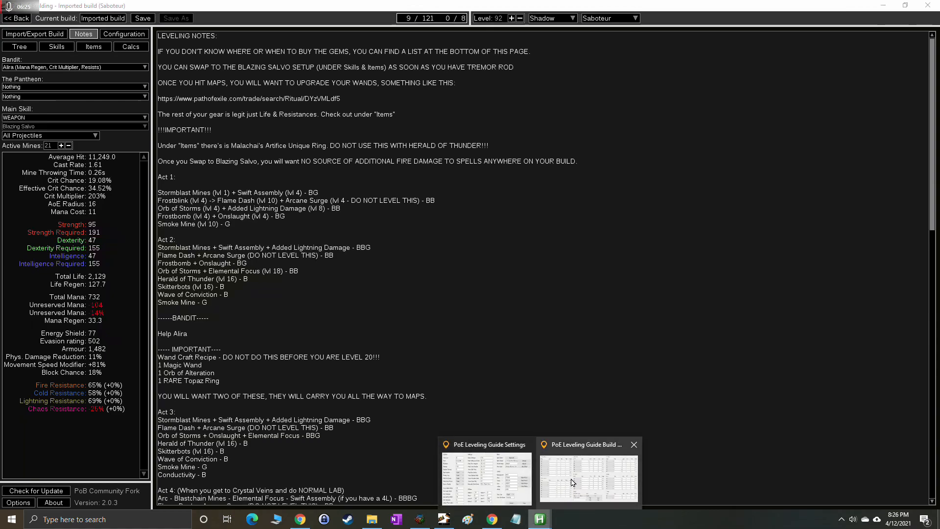
{"action": "left_click", "coordinate": [572, 479]}
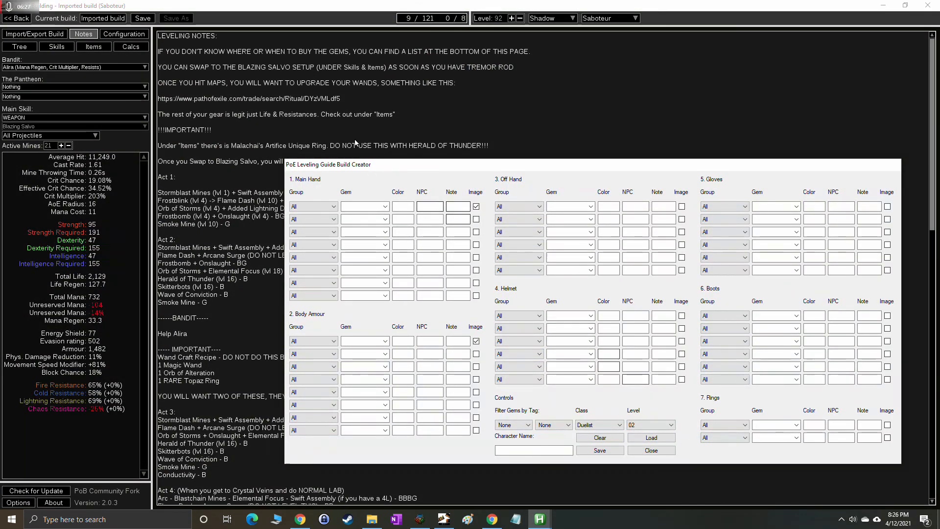
Set the Build Creator's class to Shadow and turn off the images for the first Body Armour and Main Hand rows.
{"action": "left_click", "coordinate": [588, 427]}
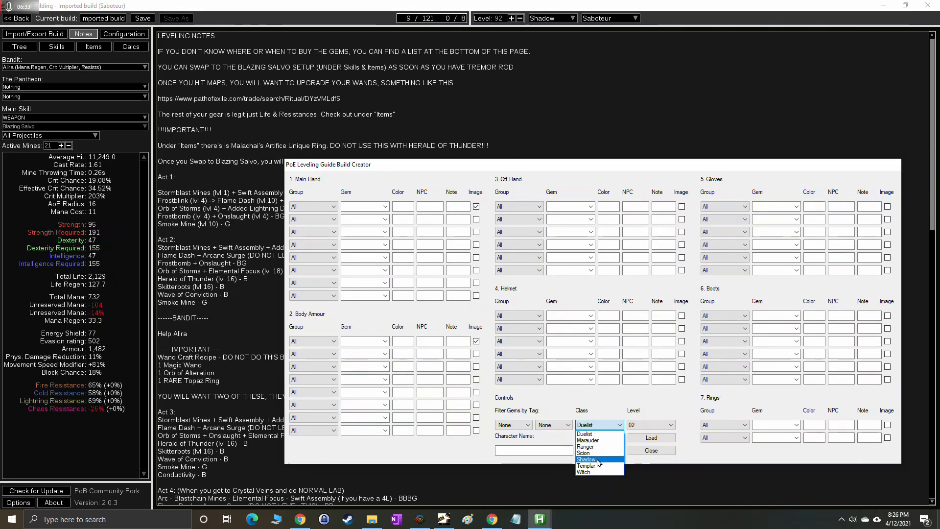
{"action": "left_click", "coordinate": [598, 460]}
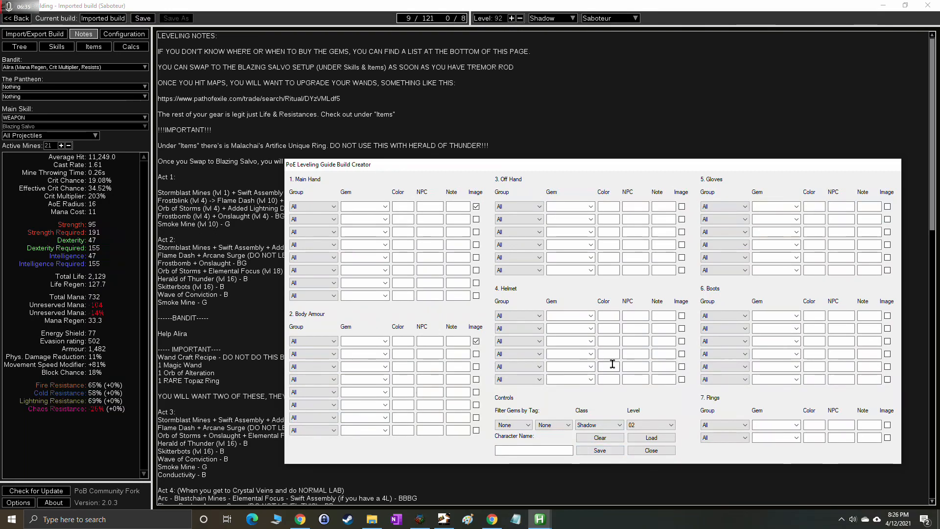
{"action": "left_click", "coordinate": [476, 341]}
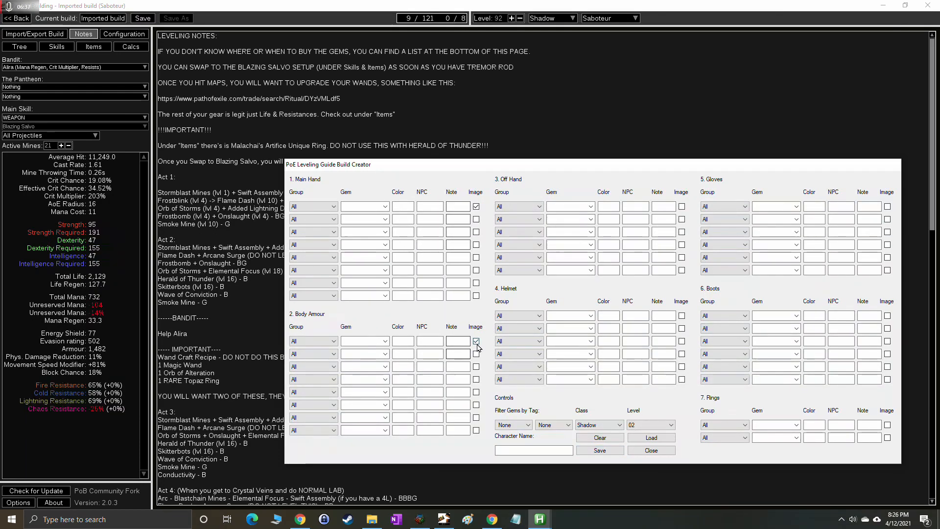
{"action": "left_click", "coordinate": [476, 206]}
{"action": "left_click", "coordinate": [315, 208]}
{"action": "left_click", "coordinate": [301, 241]}
{"action": "left_click", "coordinate": [384, 207]}
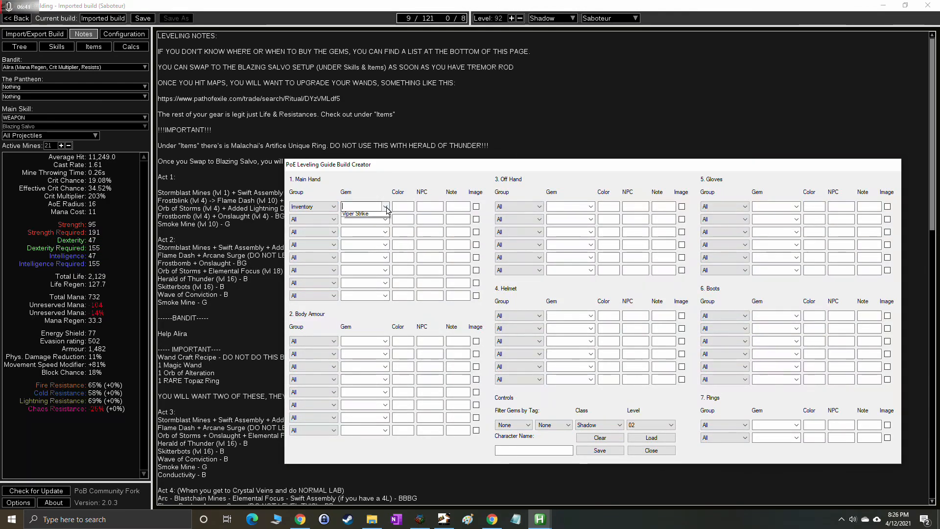
{"action": "left_click", "coordinate": [384, 215]}
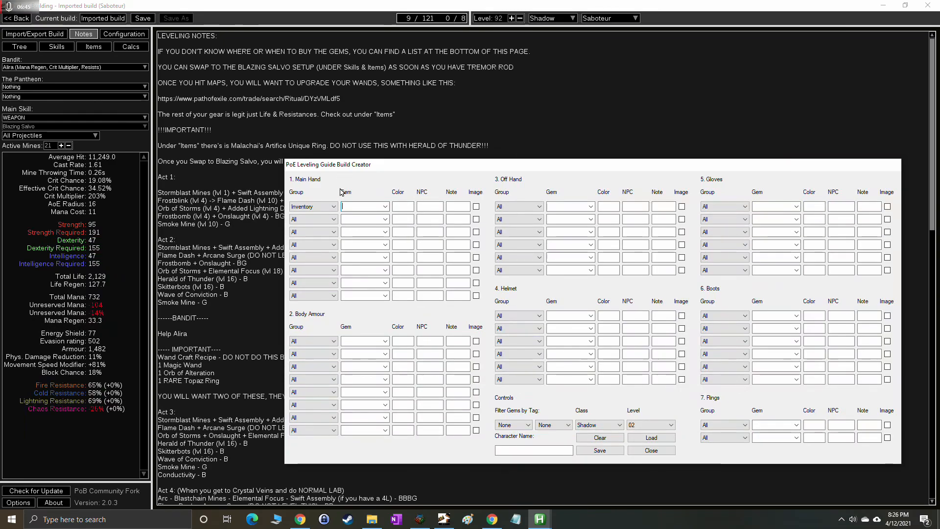
Set the first Main Hand gem to Stormblast Mine from the Enemy at the Gate group and uncover the Act 1 notes.
{"action": "left_click", "coordinate": [324, 208]}
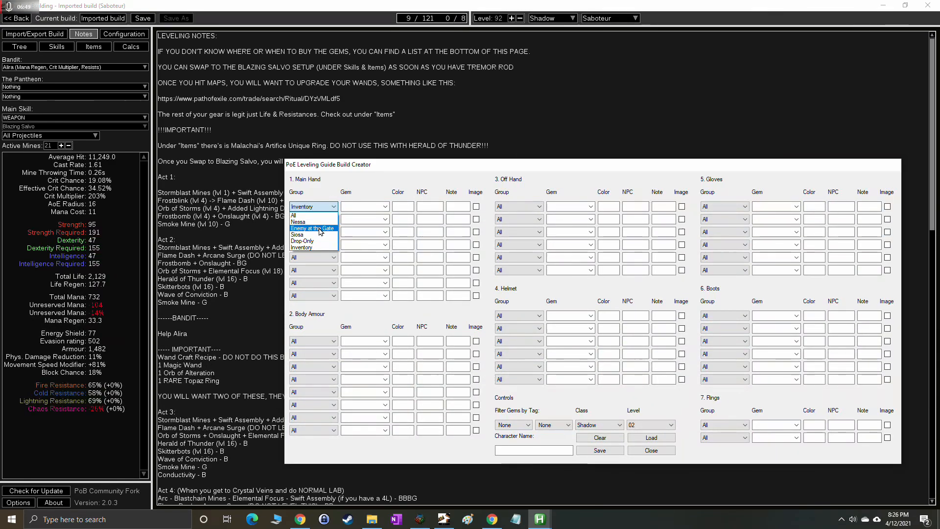
{"action": "left_click", "coordinate": [312, 228]}
{"action": "left_click", "coordinate": [384, 206]}
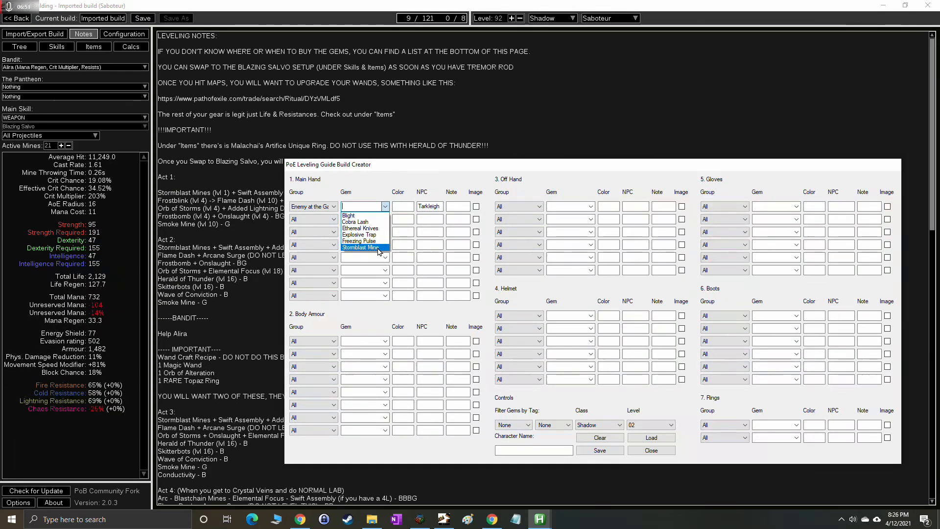
{"action": "left_click", "coordinate": [360, 247]}
{"action": "left_click_drag", "start_coordinate": [439, 164], "coordinate": [422, 215]}
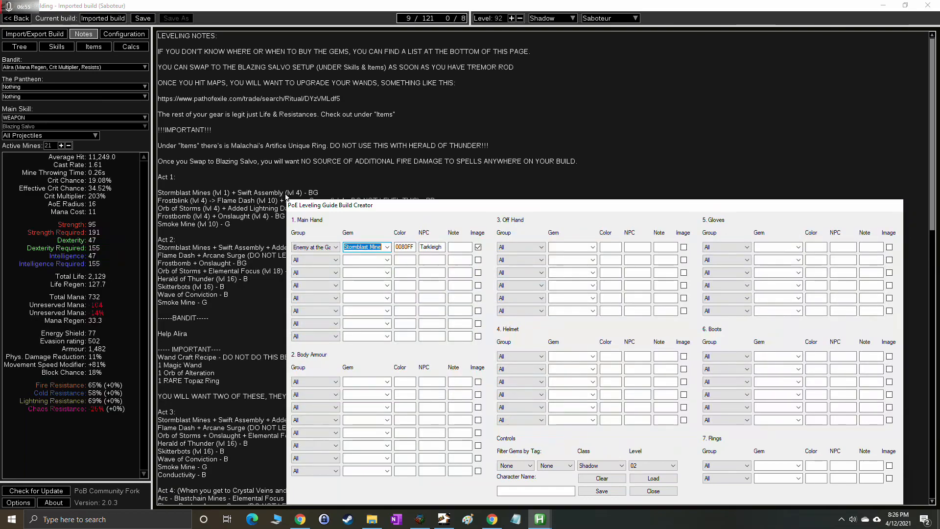
{"action": "left_click_drag", "start_coordinate": [357, 209], "coordinate": [414, 223]}
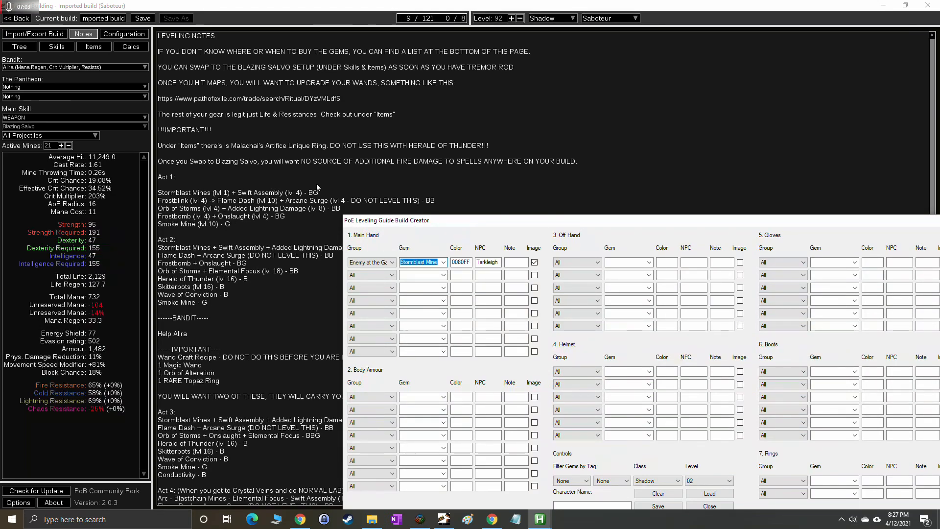
Set the second Main Hand gem to Lesser Poison from the Inventory group.
{"action": "left_click_drag", "start_coordinate": [442, 221], "coordinate": [404, 149]}
{"action": "left_click", "coordinate": [338, 203]}
{"action": "left_click", "coordinate": [323, 243]}
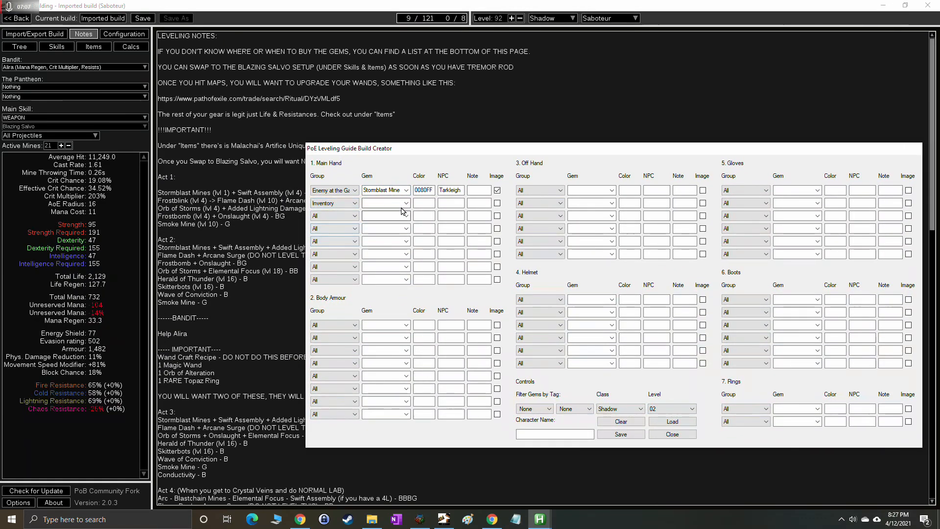
{"action": "left_click", "coordinate": [406, 202]}
{"action": "left_click", "coordinate": [379, 219]}
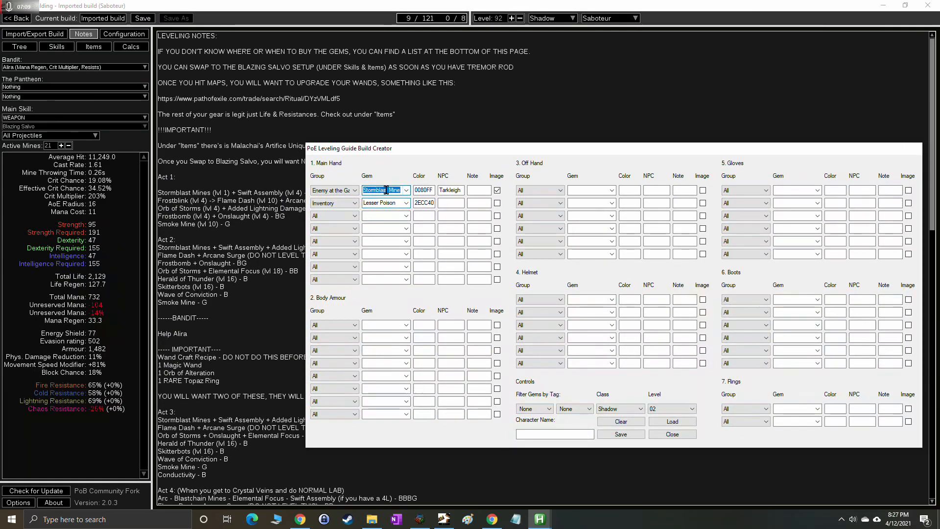
{"action": "left_click", "coordinate": [477, 189]}
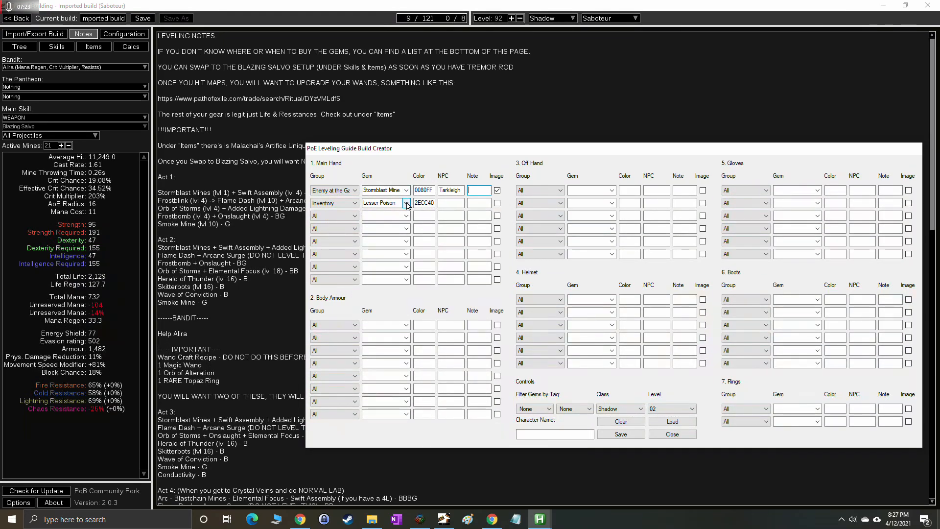
Try Freezing Pulse from the Nessa group as the first Off Hand gem, and clear that row back to All.
{"action": "left_click", "coordinate": [539, 190]}
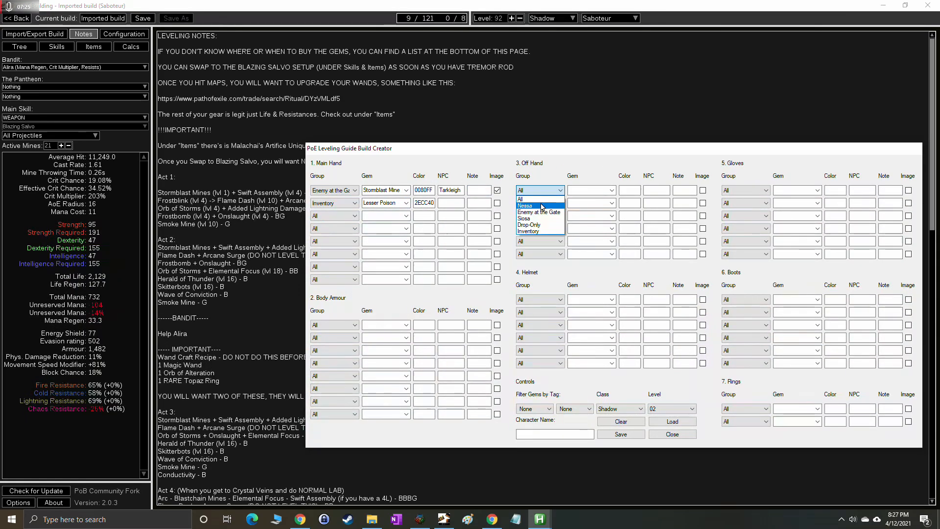
{"action": "left_click", "coordinate": [542, 206]}
{"action": "left_click", "coordinate": [612, 190]}
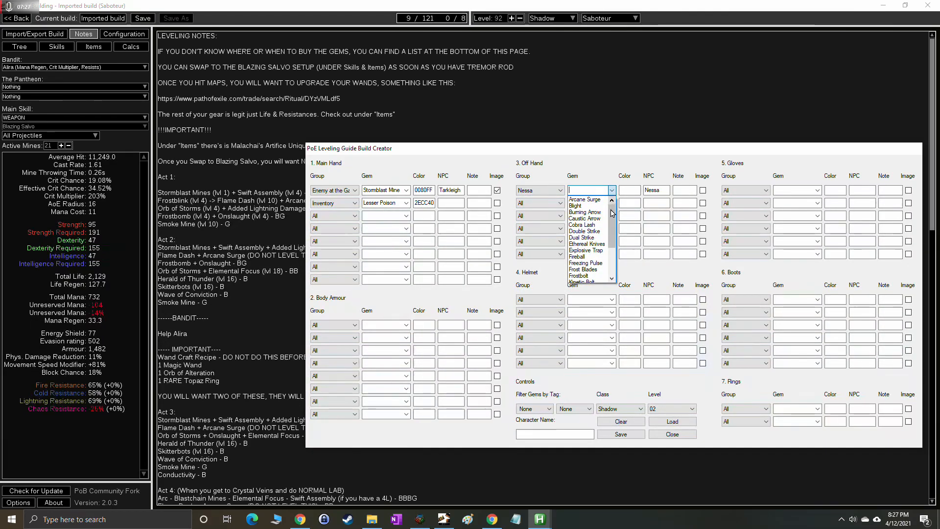
{"action": "left_click", "coordinate": [586, 263]}
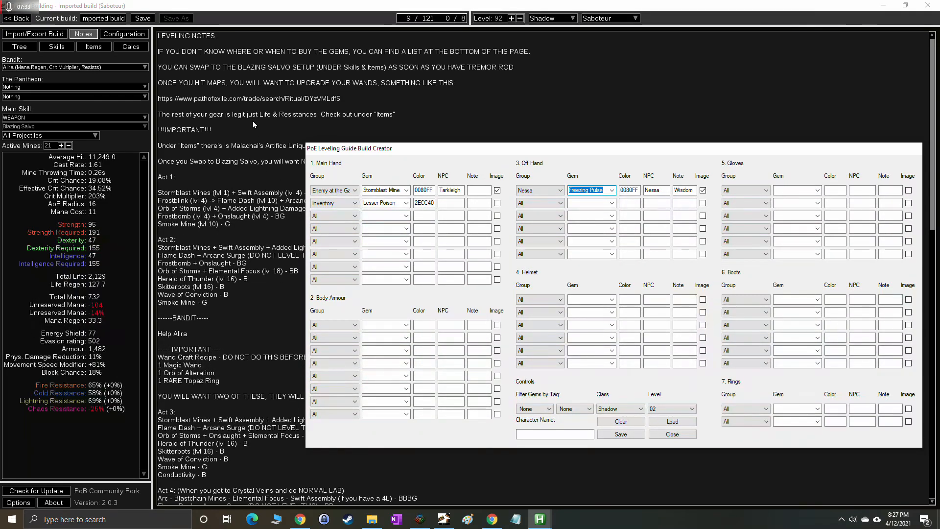
{"action": "left_click", "coordinate": [538, 190]}
{"action": "left_click", "coordinate": [533, 199]}
{"action": "left_click", "coordinate": [575, 192]}
{"action": "key", "text": "BackSpace"}
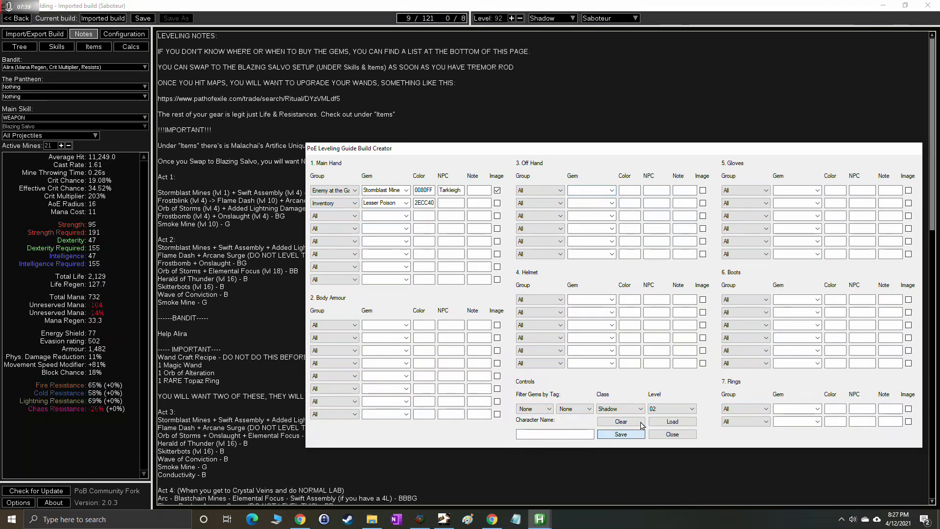
Set the build level to 04 and reselect Enemy at the Gate as the group of the first Main Hand gem.
{"action": "left_click", "coordinate": [671, 409]}
{"action": "left_click", "coordinate": [666, 427]}
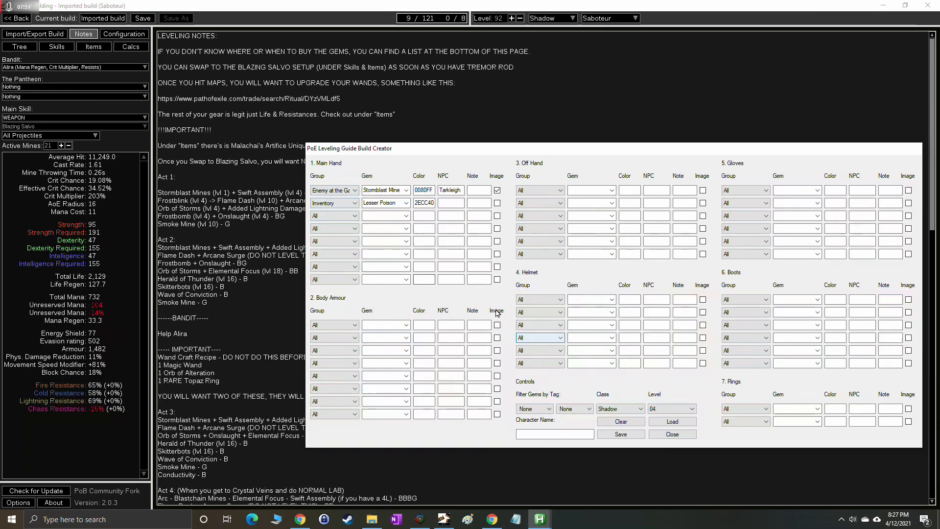
{"action": "left_click", "coordinate": [355, 194]}
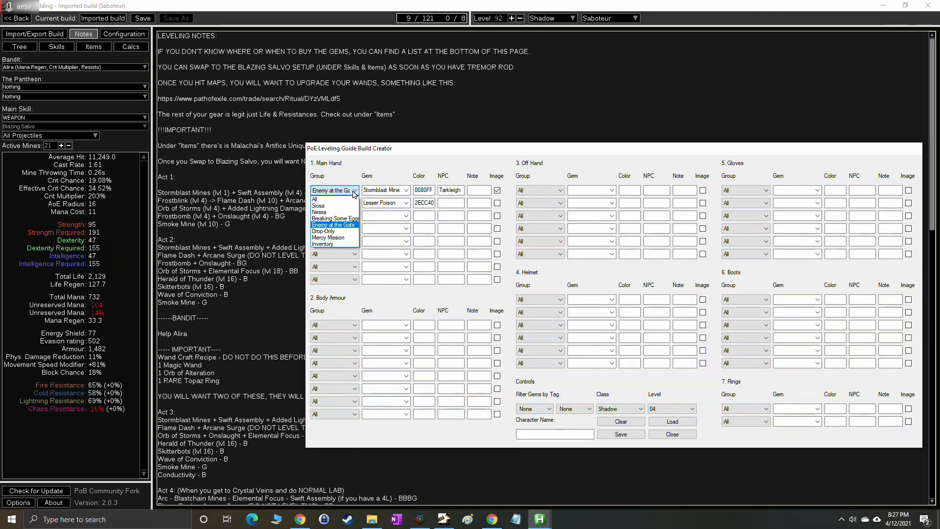
{"action": "left_click", "coordinate": [352, 225]}
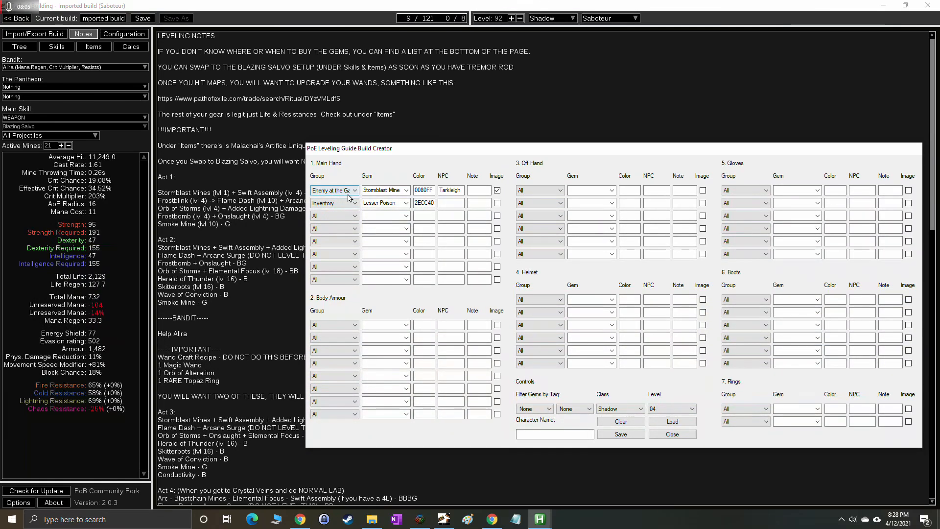
Change the second Main Hand gem to Swift Assembly from the Mercy Mission group.
{"action": "left_click", "coordinate": [331, 207]}
{"action": "left_click", "coordinate": [336, 254]}
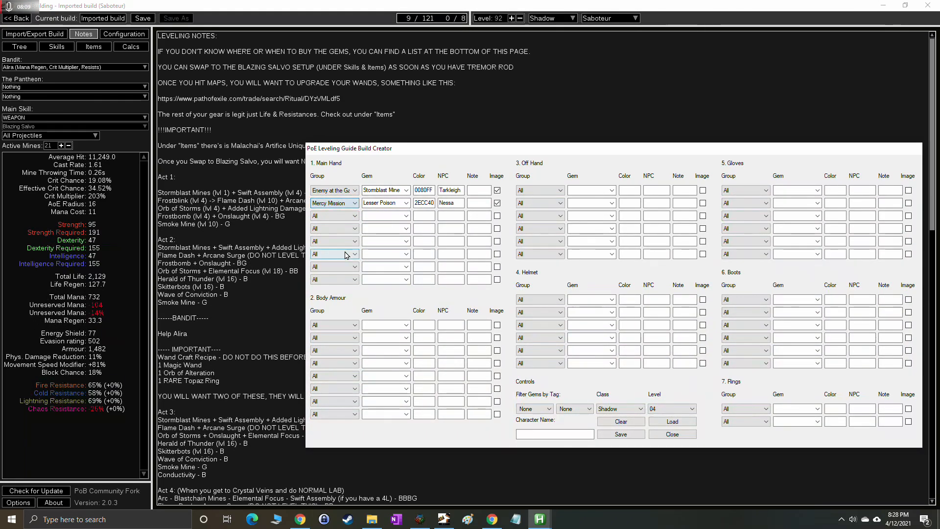
{"action": "left_click", "coordinate": [406, 203]}
{"action": "left_click", "coordinate": [380, 243]}
{"action": "left_click", "coordinate": [479, 203]}
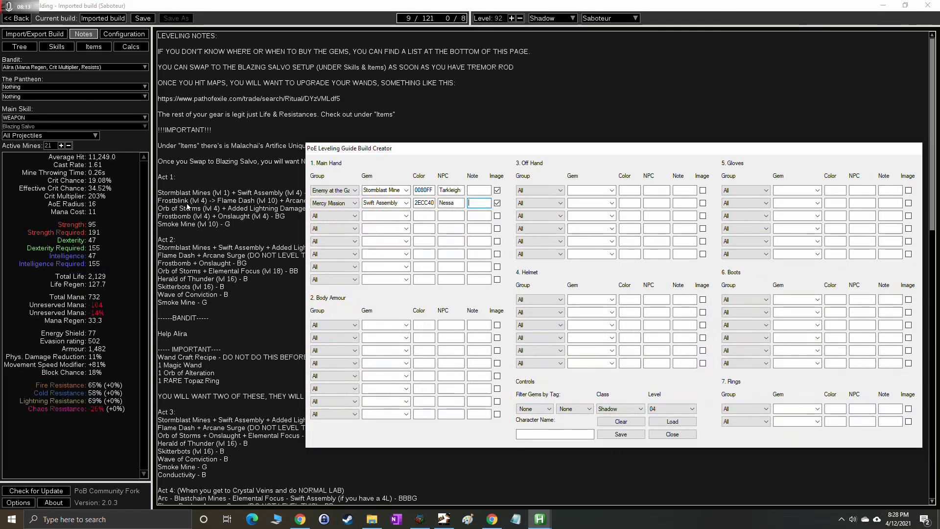
Set the first Off Hand gem to Frostblink from the Breaking Some Eggs group.
{"action": "left_click", "coordinate": [538, 190]}
{"action": "left_click", "coordinate": [536, 216]}
{"action": "left_click", "coordinate": [611, 190]}
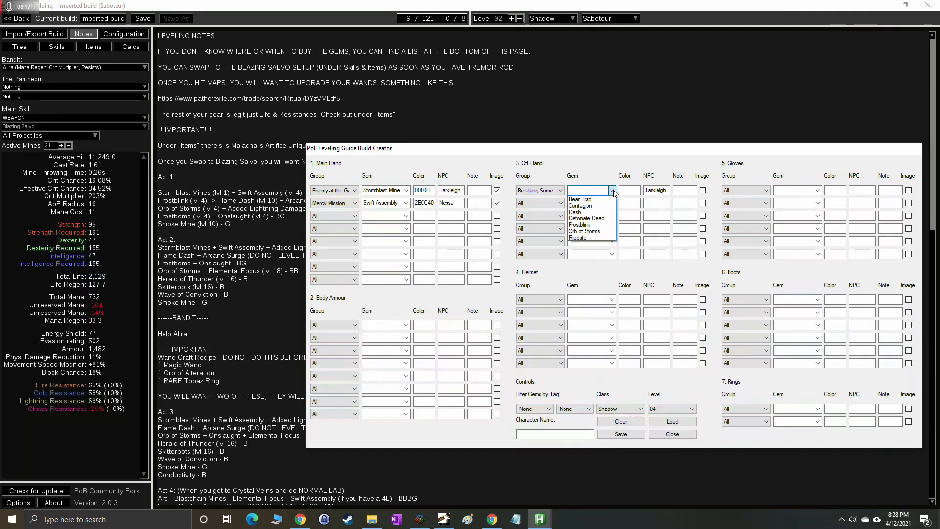
{"action": "left_click", "coordinate": [580, 225]}
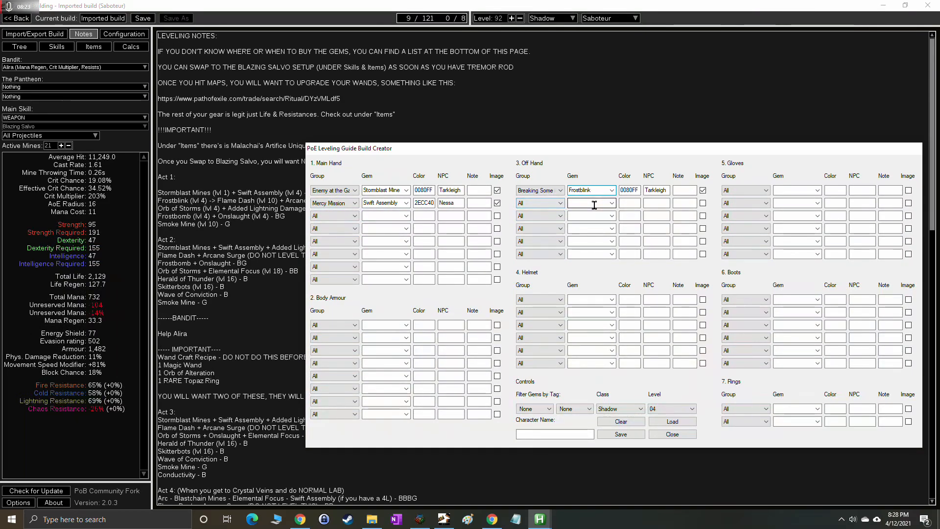
Try Frostblink as the second Off Hand gem under the Nessa group, and clear that row back to All.
{"action": "type", "text": "frost"}
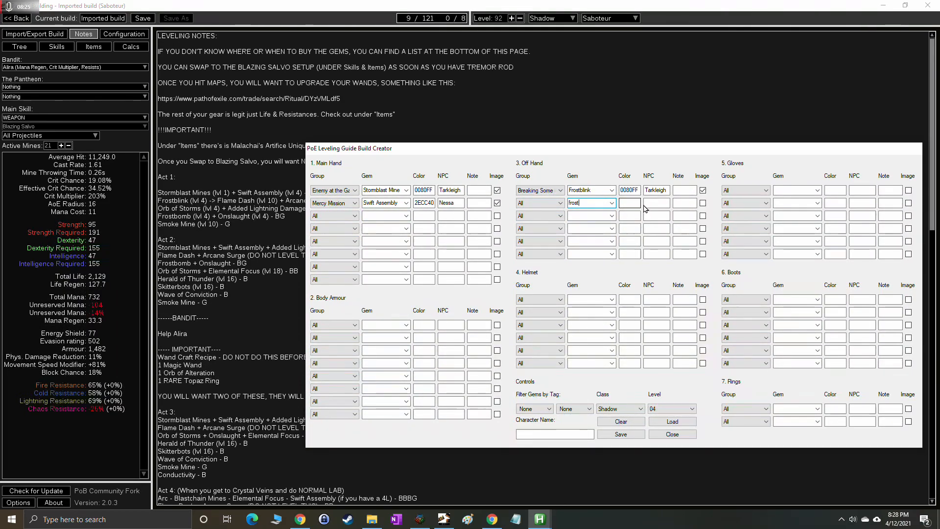
{"action": "left_click", "coordinate": [611, 202]}
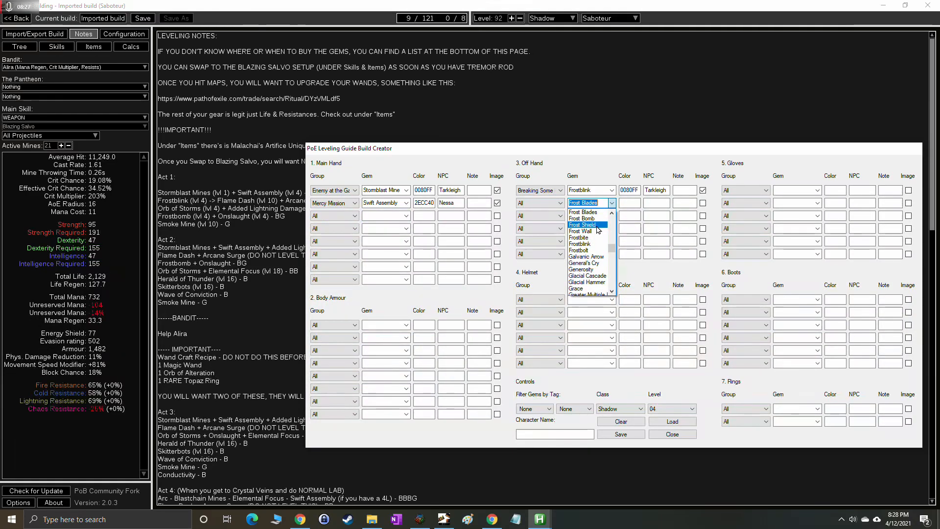
{"action": "left_click", "coordinate": [587, 244]}
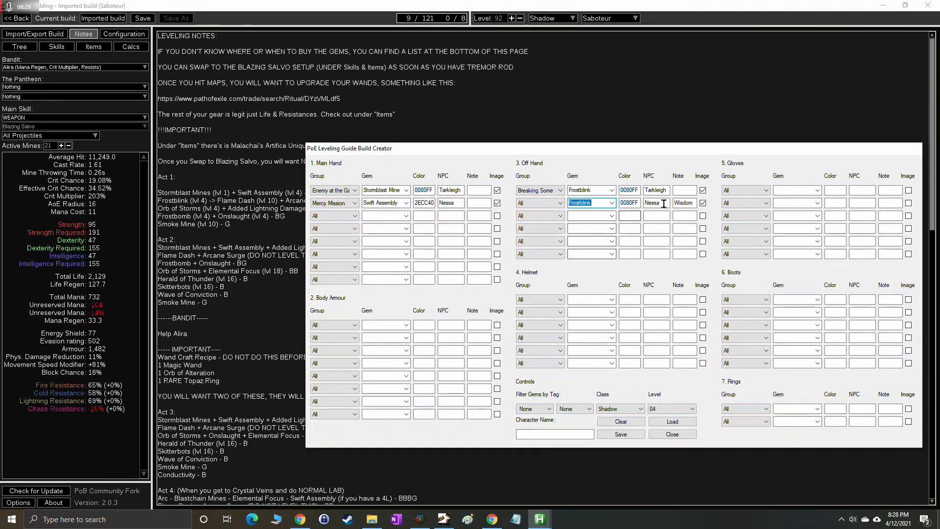
{"action": "left_click", "coordinate": [538, 202]}
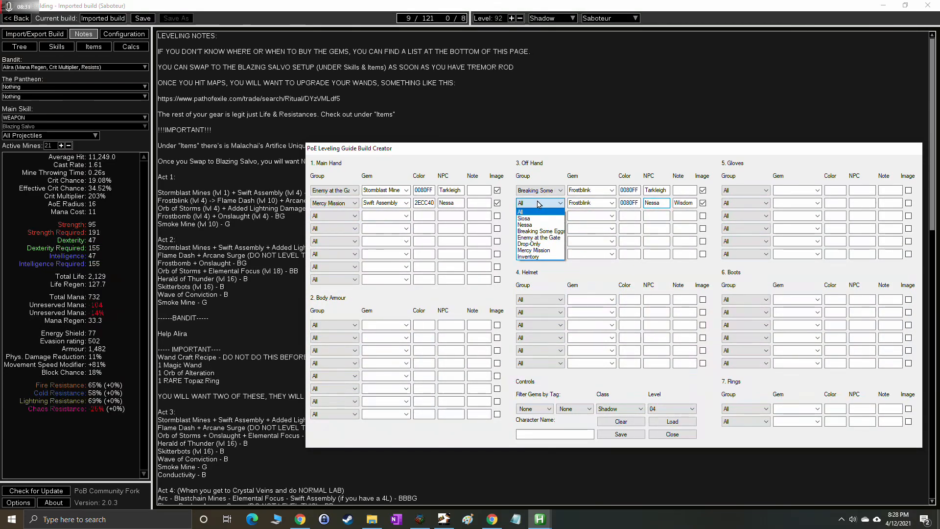
{"action": "left_click", "coordinate": [536, 230]}
{"action": "left_click", "coordinate": [541, 204]}
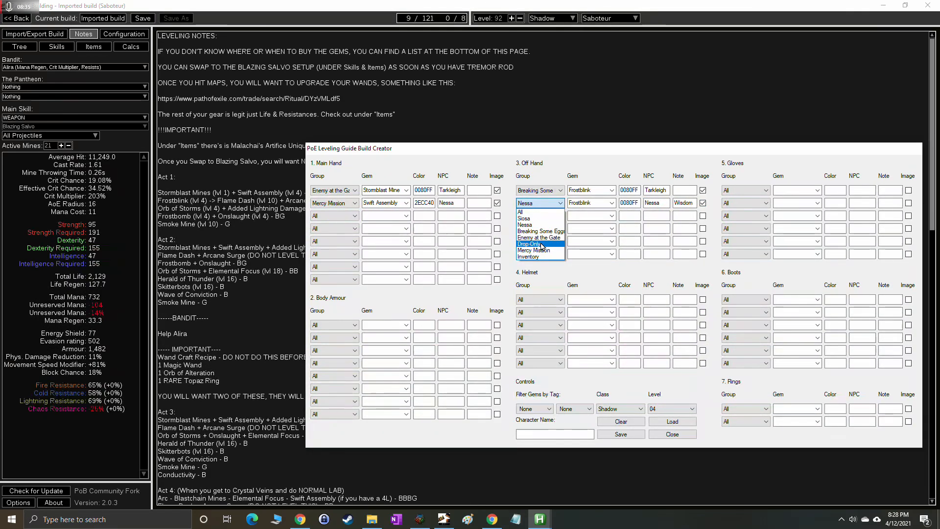
{"action": "left_click", "coordinate": [547, 203]}
{"action": "left_click", "coordinate": [540, 205]}
{"action": "left_click", "coordinate": [537, 210]}
{"action": "double_click", "coordinate": [589, 202]}
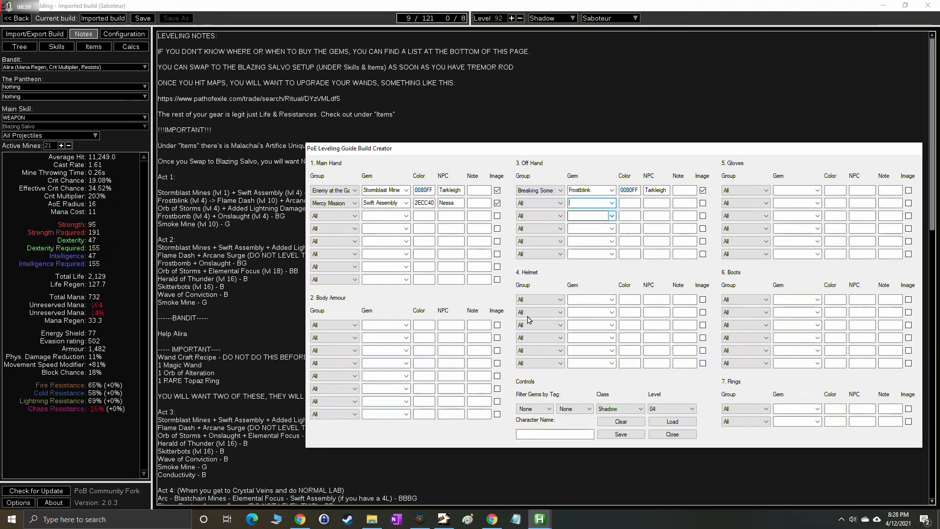
Switch to Chrome, search the web for "poedb quest reward" in a new tab, and open PoEDB's Quest Reward page.
{"action": "left_click", "coordinate": [492, 518]}
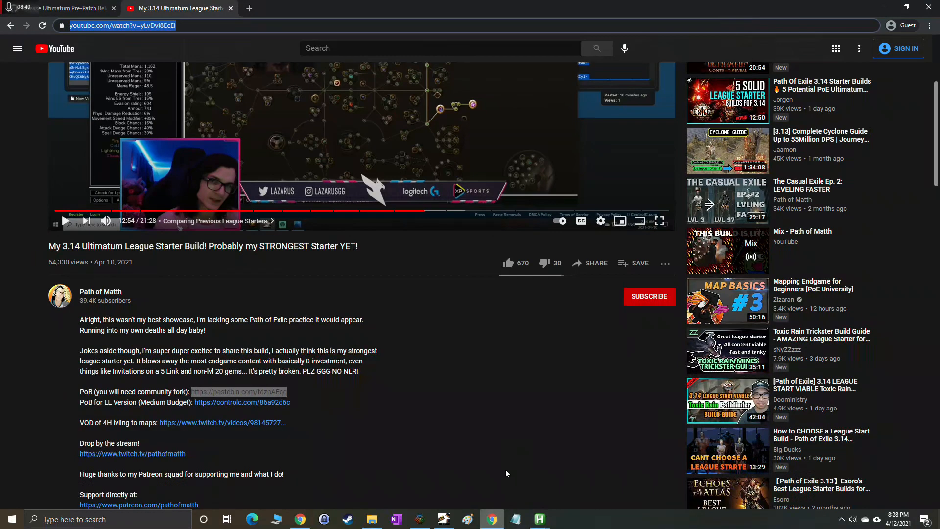
{"action": "left_click", "coordinate": [251, 13]}
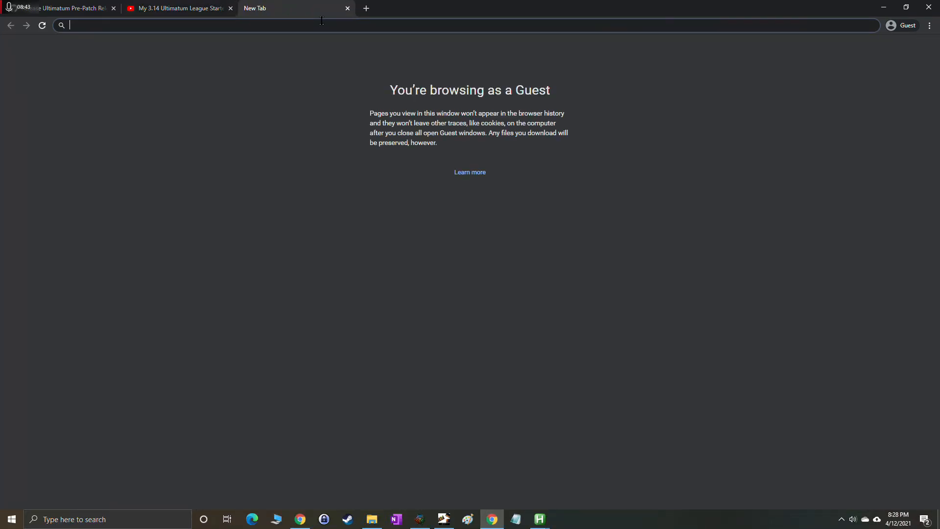
{"action": "type", "text": "poedbv"}
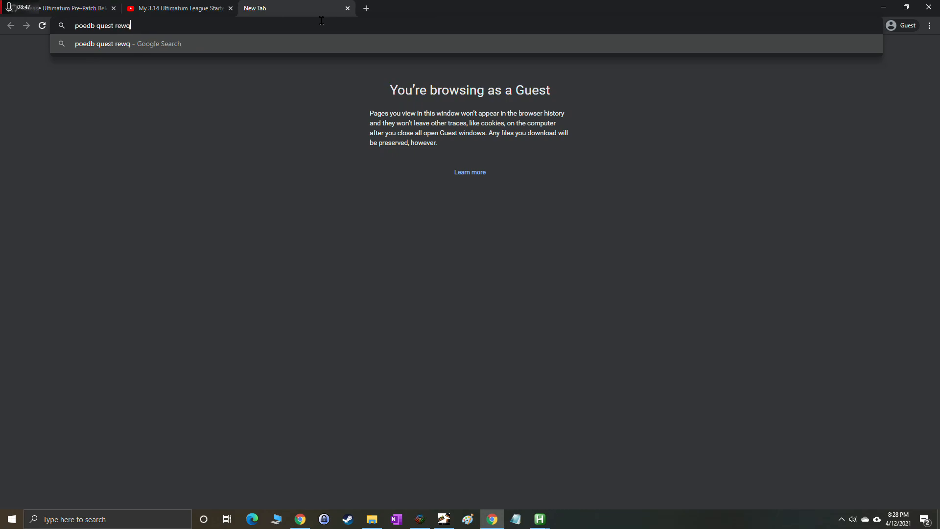
{"action": "type", "text": "quest reward"}
{"action": "key", "text": "Return"}
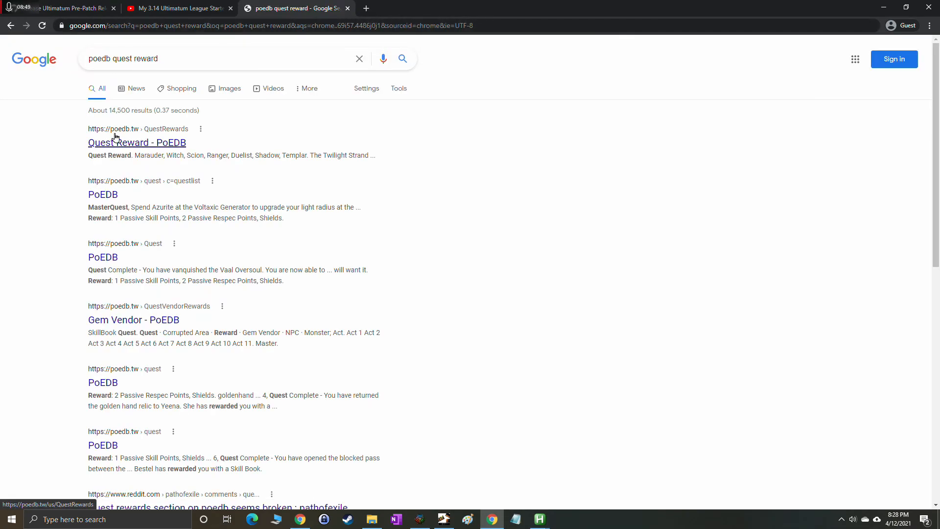
{"action": "left_click", "coordinate": [119, 144]}
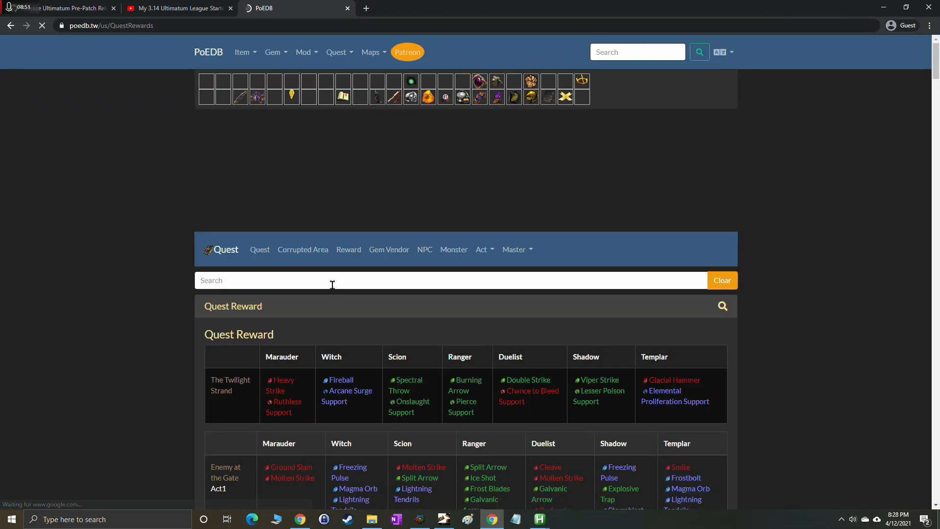
Find "frostblink" in the quest reward table and check which quest offers it to the Shadow.
{"action": "scroll", "coordinate": [367, 296], "scroll_direction": "down", "scroll_amount": 8}
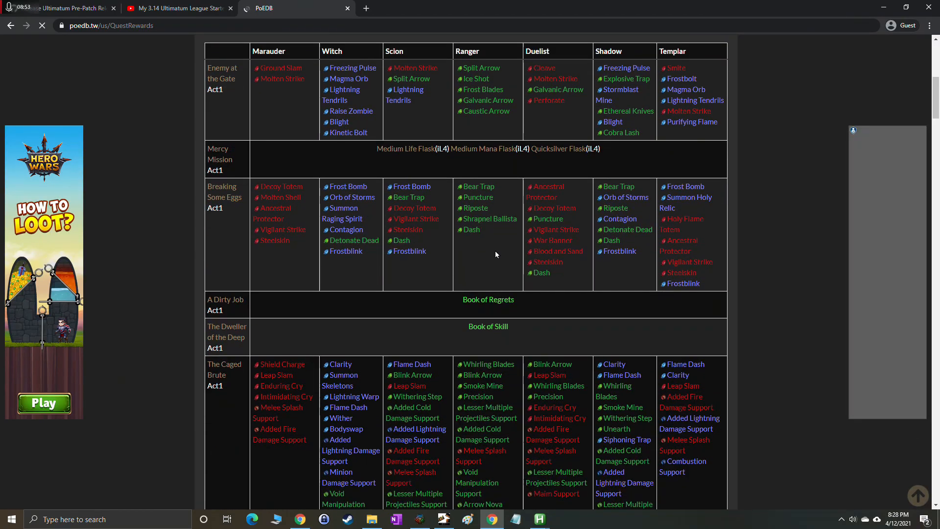
{"action": "key", "text": "ctrl+f"}
{"action": "type", "text": "fr"}
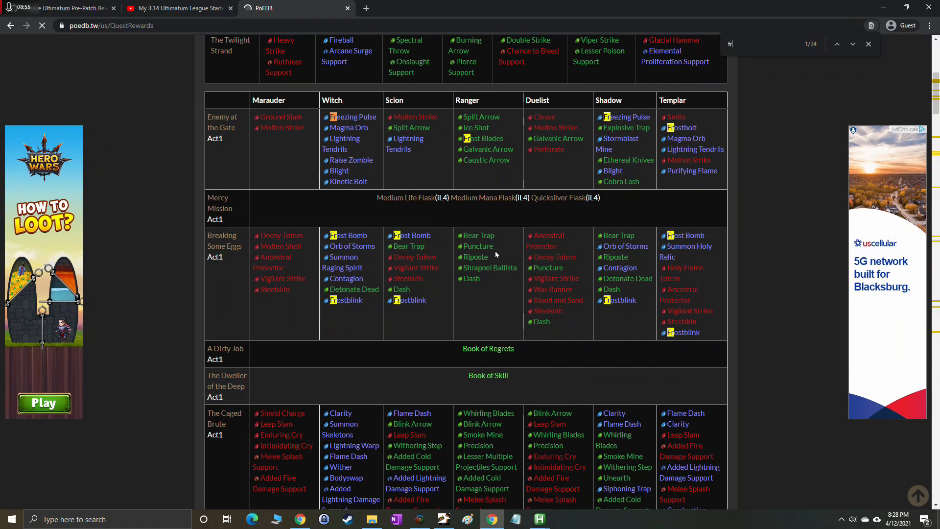
{"action": "type", "text": "ostb"}
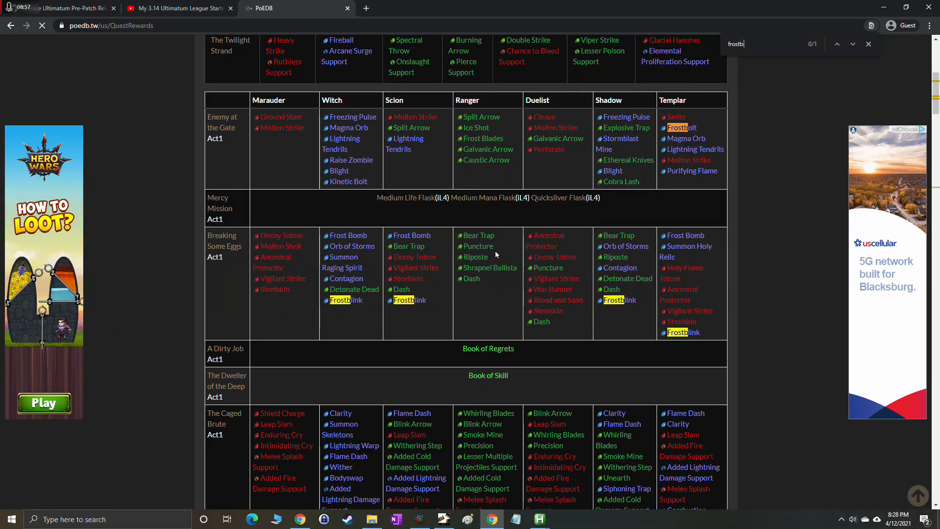
{"action": "type", "text": "link"}
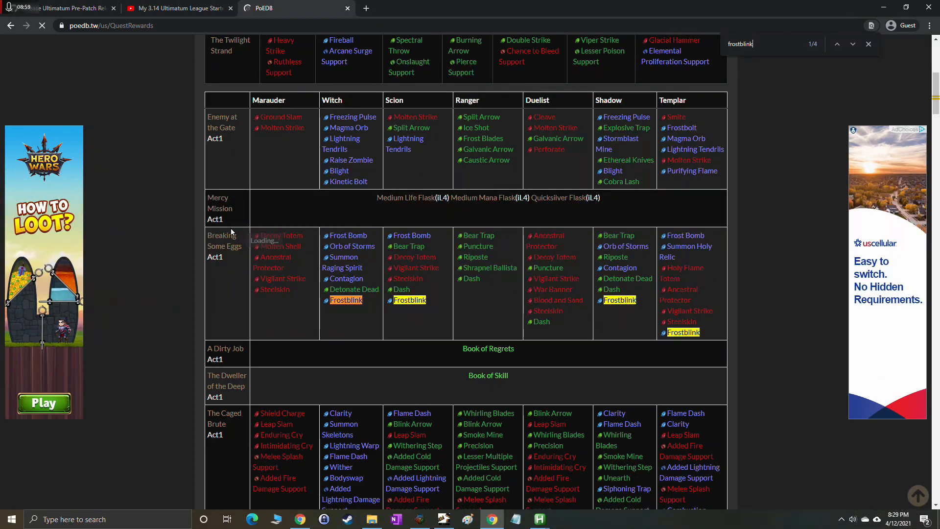
{"action": "mouse_move", "coordinate": [224, 239]}
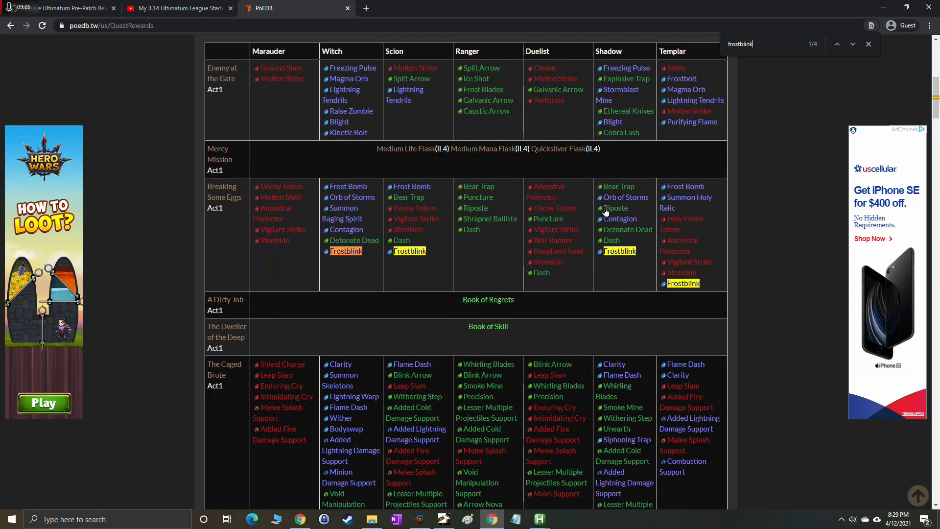
Switch back to the PoE Leveling Guide Build Creator with Path of Building's leveling notes behind it.
{"action": "left_click", "coordinate": [539, 519]}
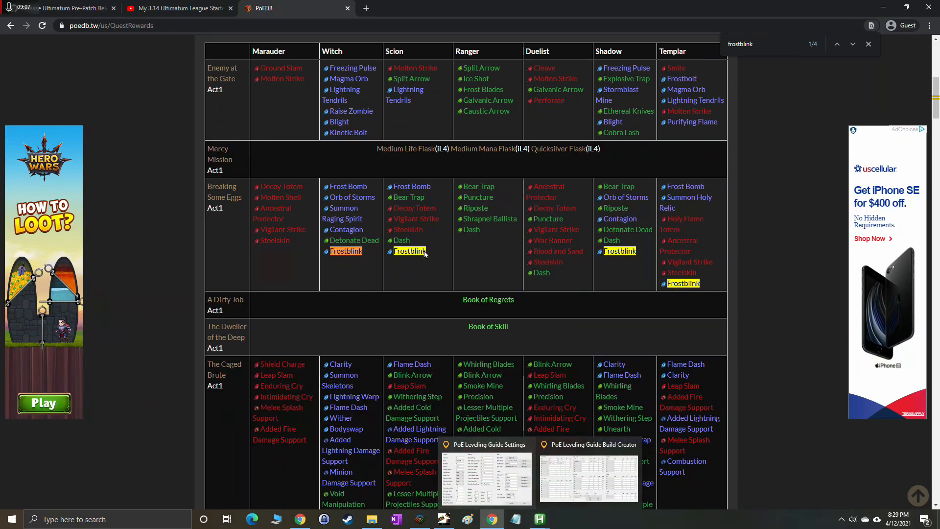
{"action": "key", "text": "ctrl+shift+Tab"}
{"action": "left_click", "coordinate": [570, 482]}
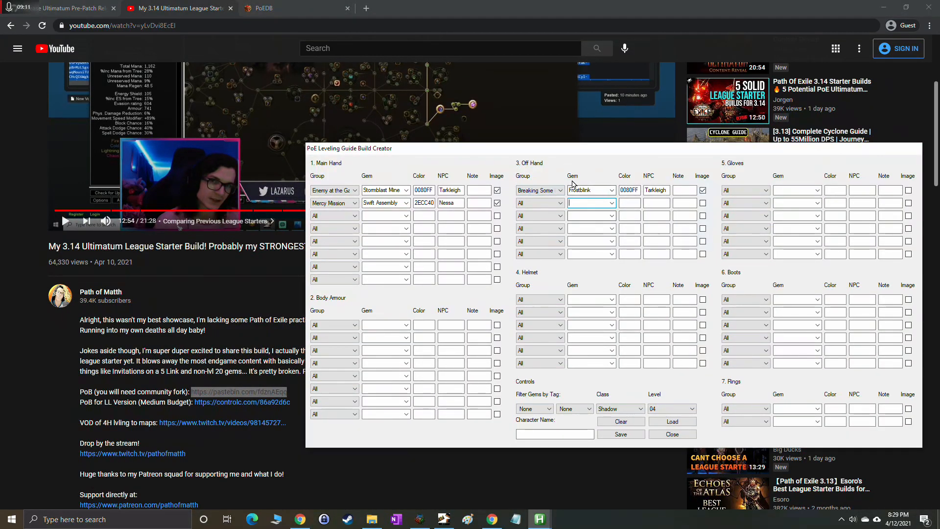
{"action": "left_click", "coordinate": [443, 518]}
{"action": "left_click", "coordinate": [540, 519]}
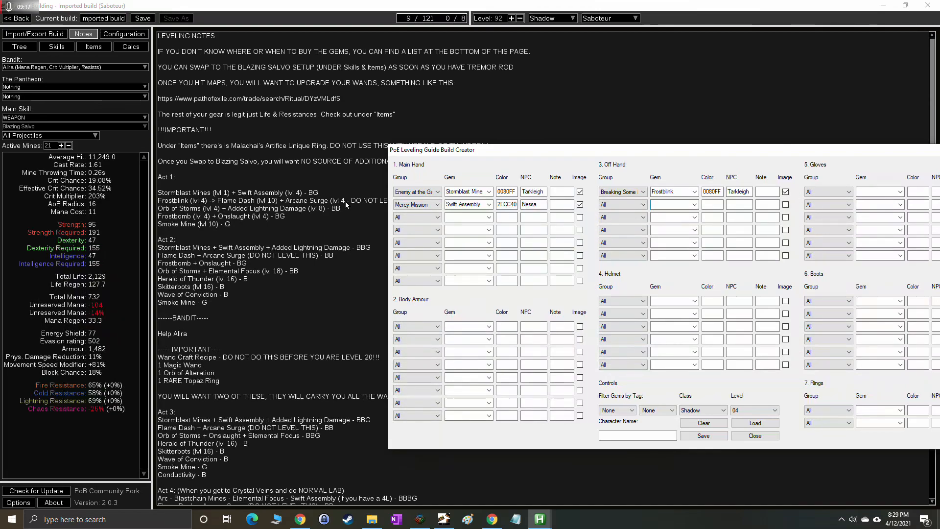
Try Mercy Mission as the second Off Hand row's group and look through its gems.
{"action": "left_click", "coordinate": [635, 206]}
{"action": "left_click", "coordinate": [616, 252]}
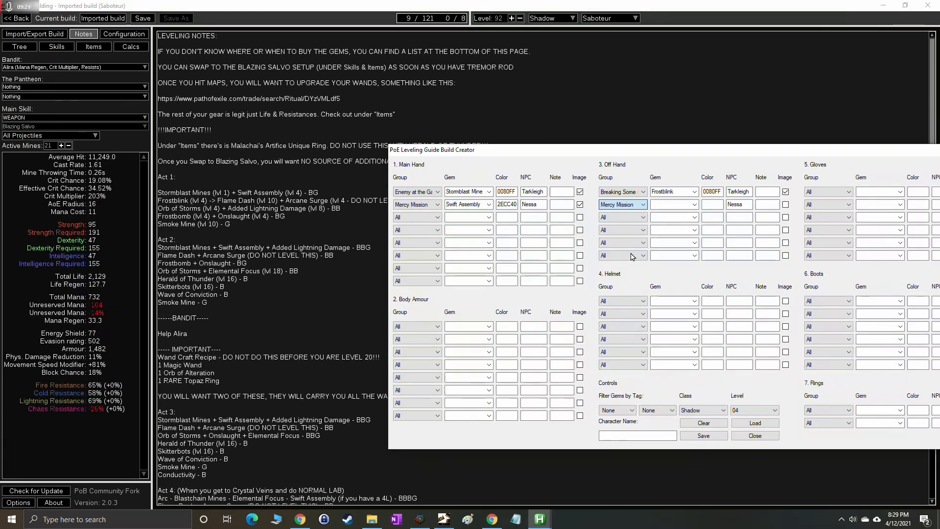
{"action": "left_click", "coordinate": [694, 205]}
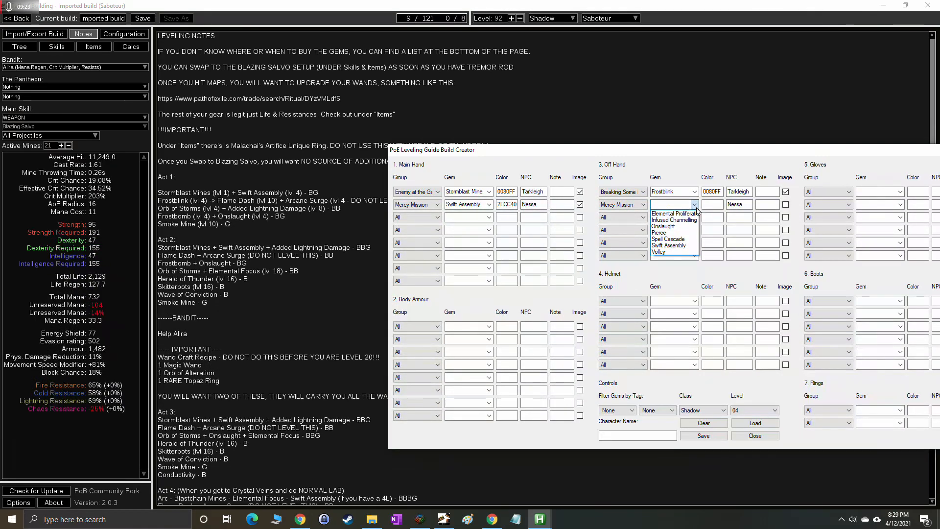
{"action": "left_click", "coordinate": [629, 204]}
Set the second Off Hand gem to Arcane Surge from the Nessa group.
{"action": "left_click", "coordinate": [629, 205]}
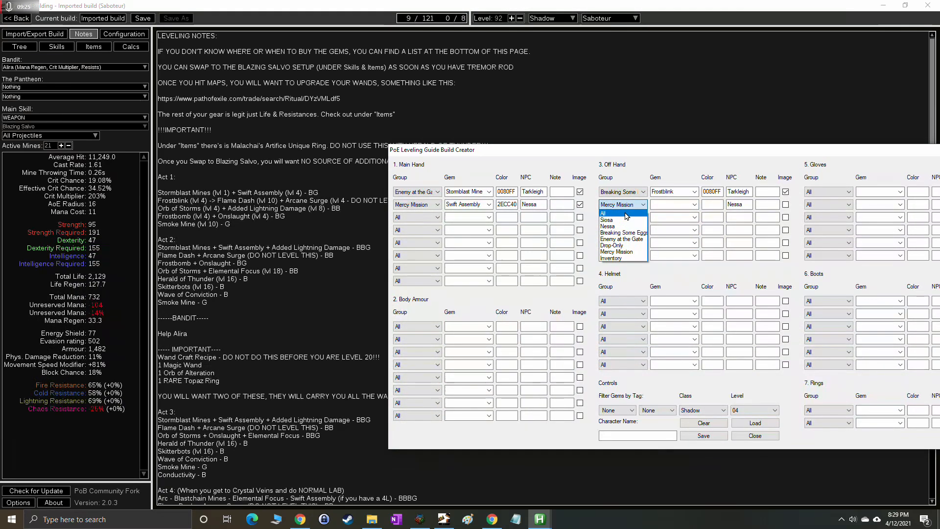
{"action": "left_click", "coordinate": [607, 226]}
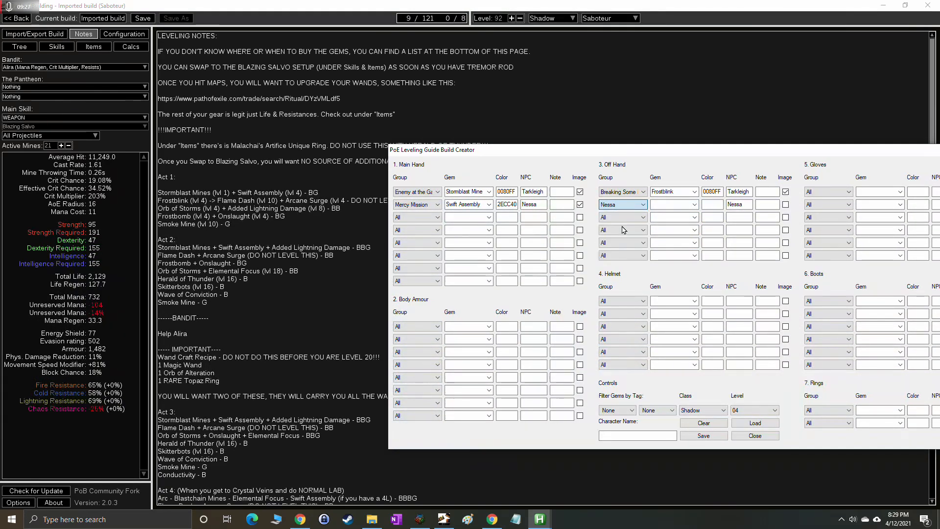
{"action": "left_click", "coordinate": [694, 204]}
{"action": "left_click", "coordinate": [667, 219]}
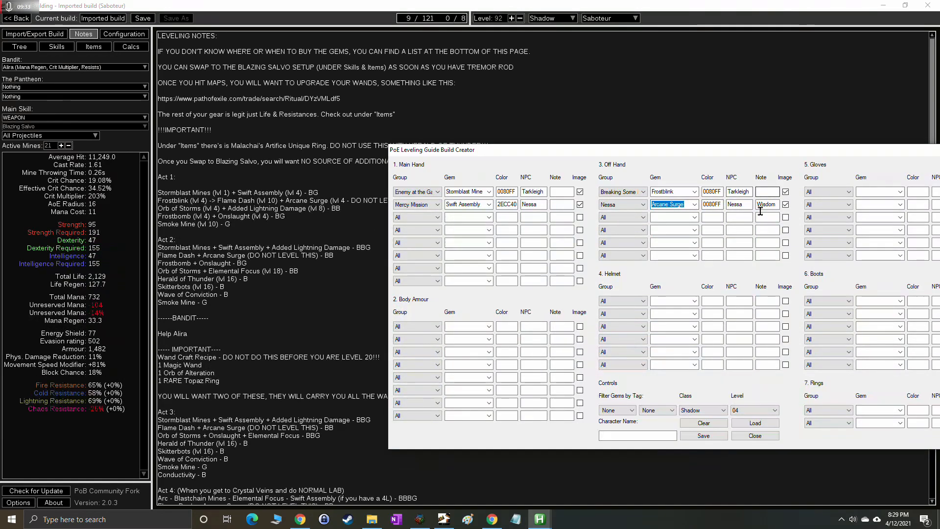
{"action": "left_click", "coordinate": [713, 204]}
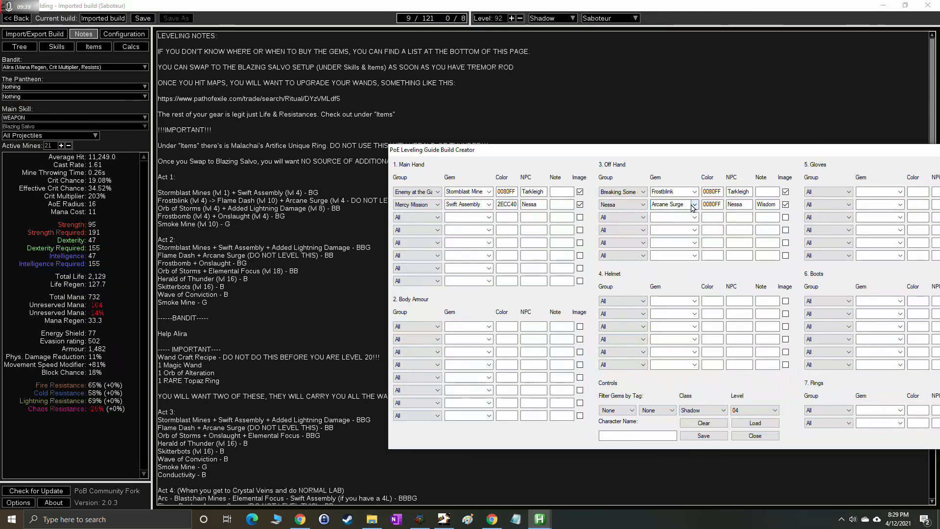
Set the first Helmet gem to Orb of Storms from the Nessa group.
{"action": "left_click_drag", "start_coordinate": [766, 148], "coordinate": [730, 146]}
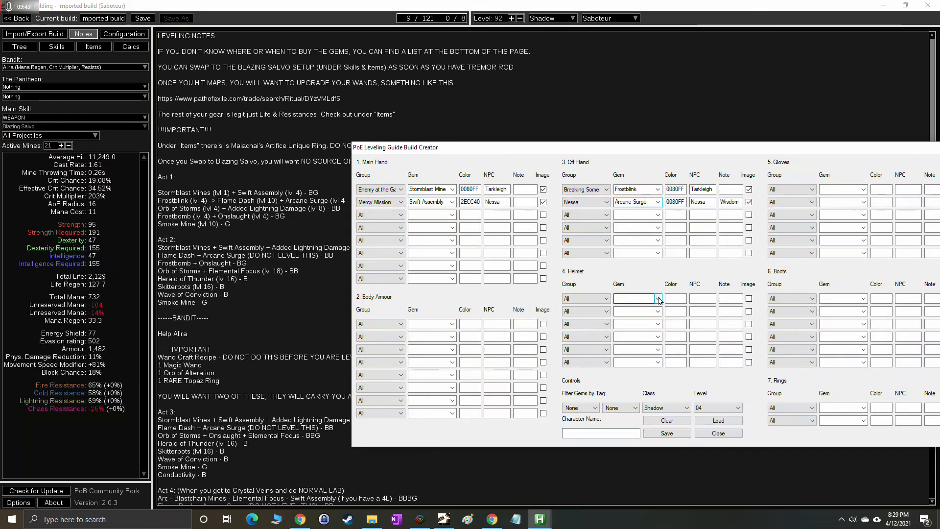
{"action": "left_click", "coordinate": [658, 298]}
{"action": "left_click", "coordinate": [578, 299]}
{"action": "left_click", "coordinate": [578, 299]}
{"action": "left_click", "coordinate": [580, 321]}
{"action": "left_click", "coordinate": [657, 300]}
{"action": "scroll", "coordinate": [636, 350], "scroll_direction": "down", "scroll_amount": 5}
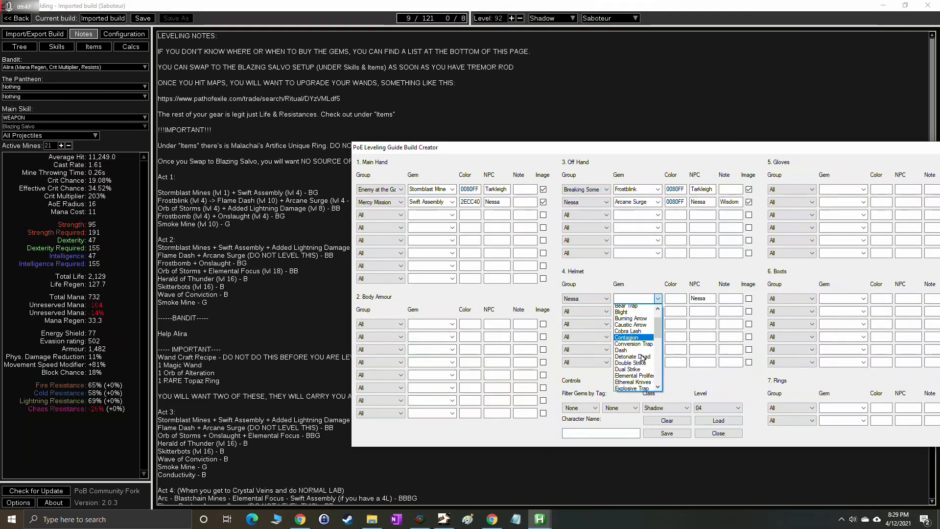
{"action": "left_click", "coordinate": [634, 352]}
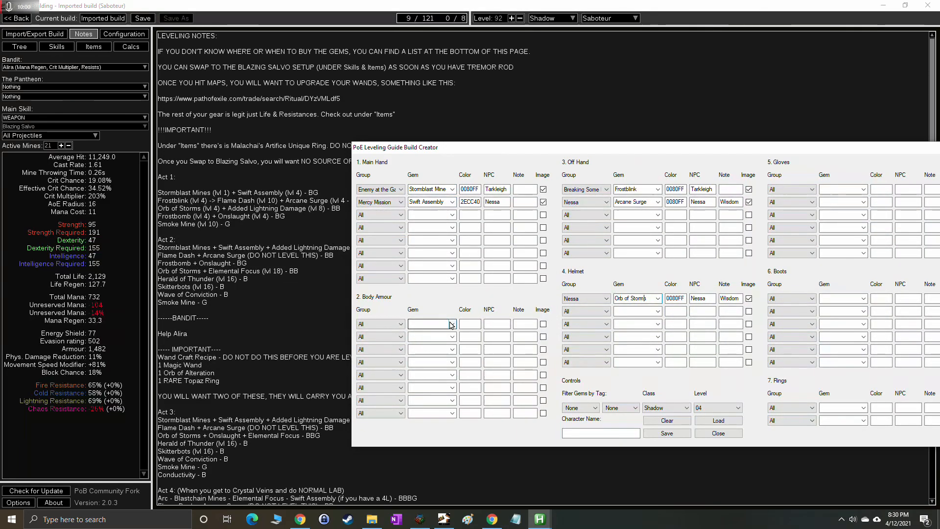
Fill the first Body Armour row with Frostblink under the Breaking Some Eggs group.
{"action": "left_click", "coordinate": [385, 324]}
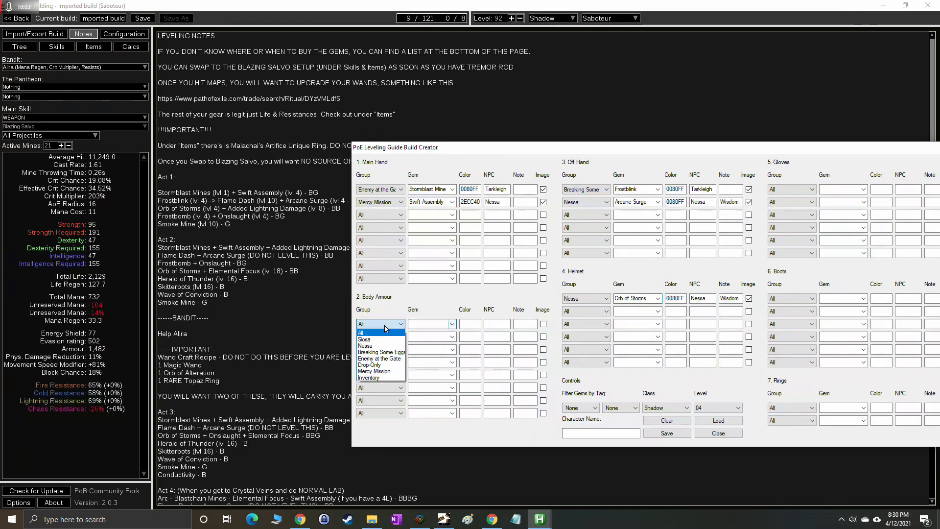
{"action": "left_click", "coordinate": [382, 343]}
{"action": "left_click", "coordinate": [419, 324]}
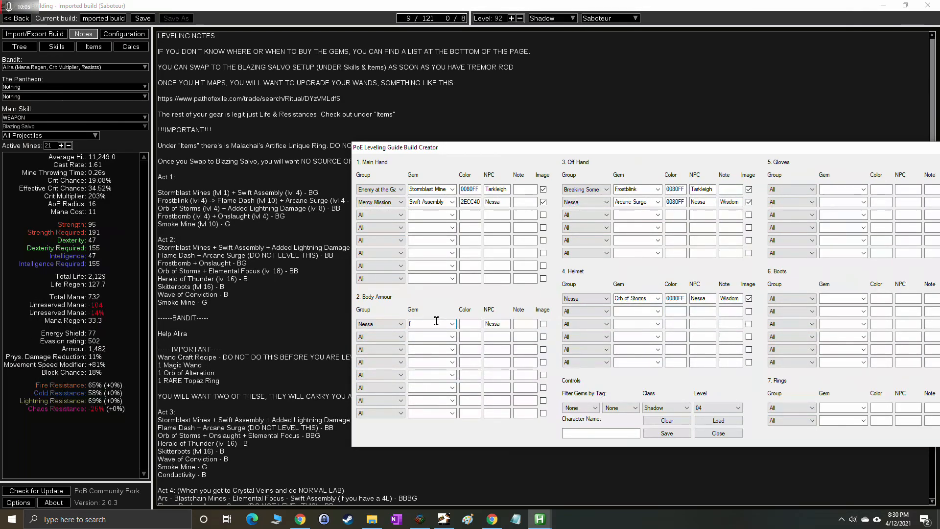
{"action": "left_click", "coordinate": [387, 324]}
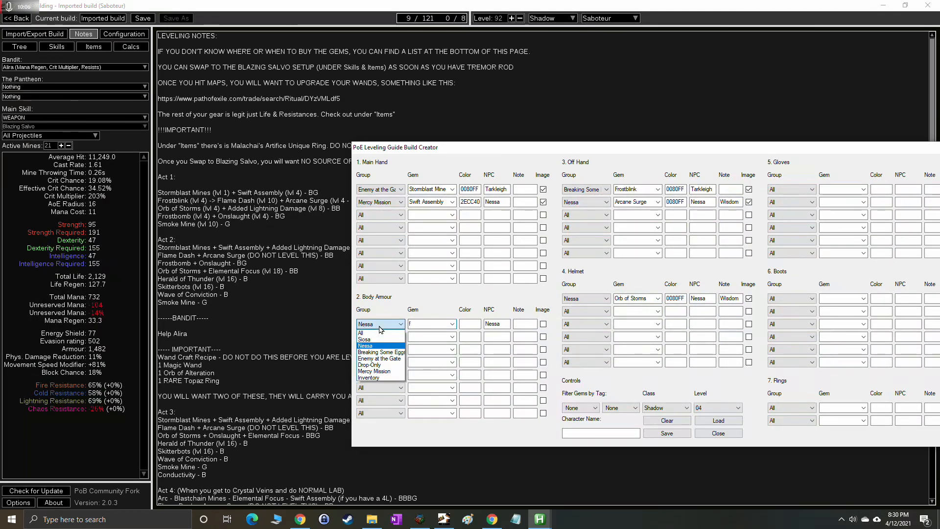
{"action": "left_click", "coordinate": [388, 352]}
{"action": "left_click", "coordinate": [451, 324]}
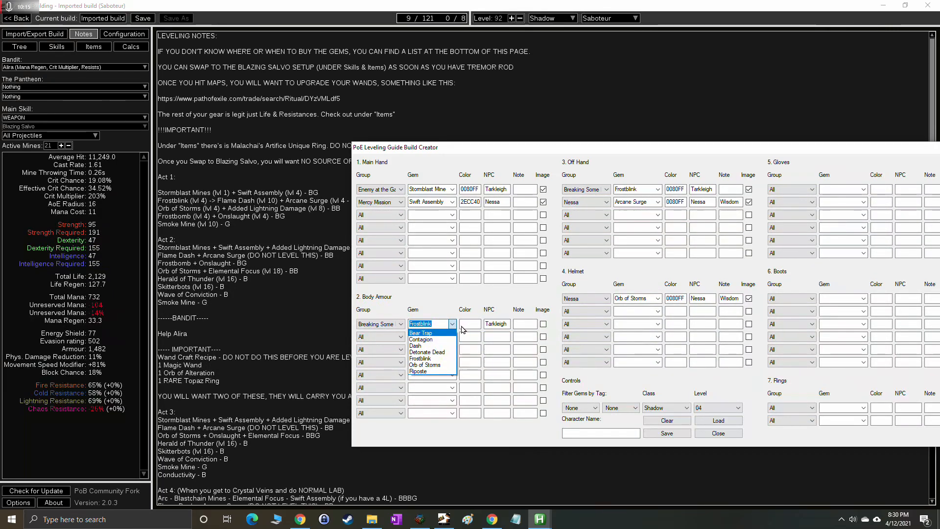
Change the group of the Helmet's Orb of Storms gem to Breaking Some Eggs and open its gem choices.
{"action": "left_click", "coordinate": [588, 298]}
{"action": "left_click", "coordinate": [587, 298]}
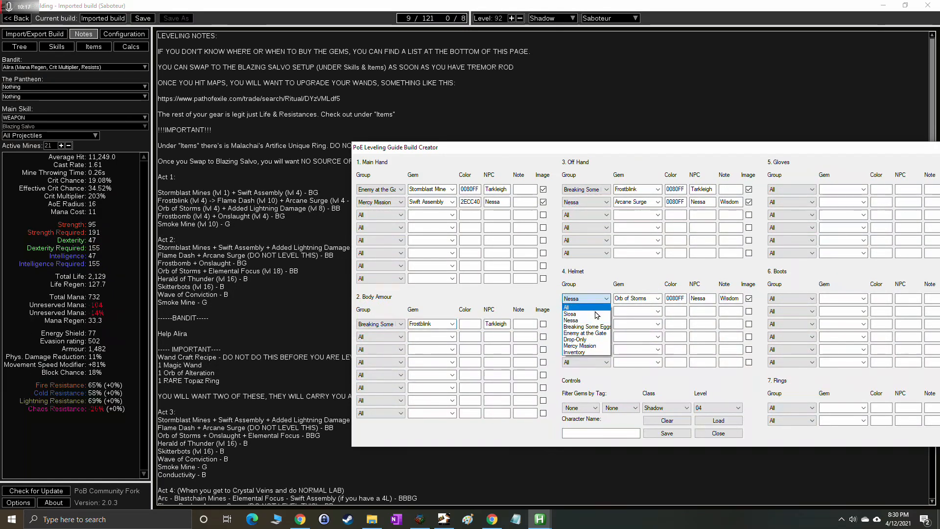
{"action": "left_click", "coordinate": [603, 327]}
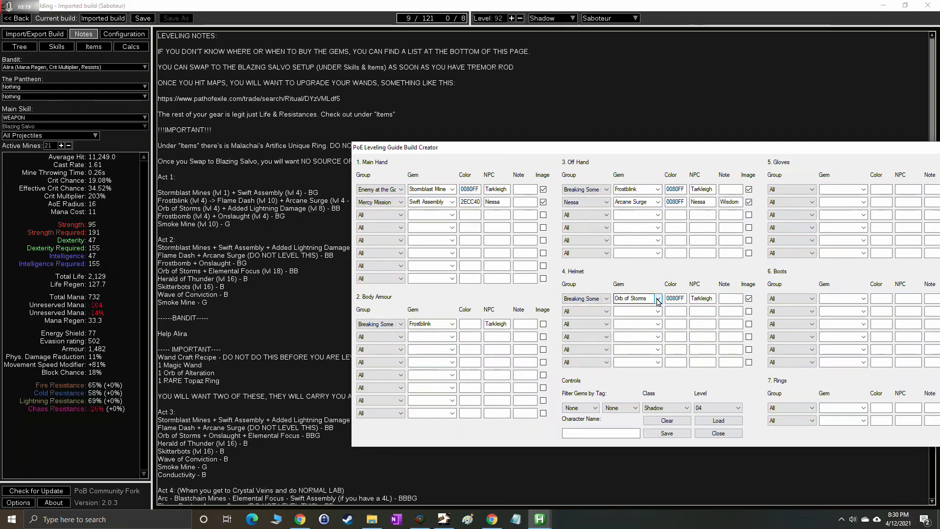
{"action": "left_click", "coordinate": [657, 299]}
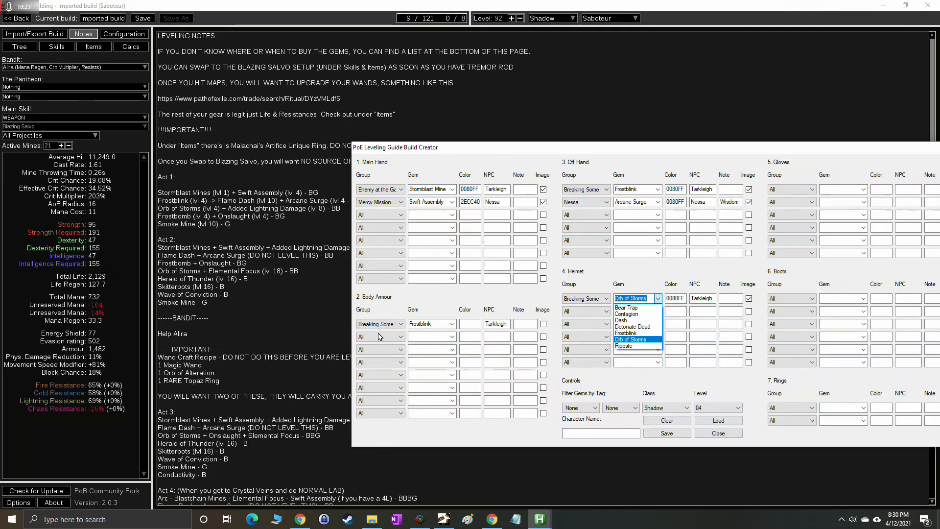
Change the first Body Armour row to the Nessa group and set its gem to Frost Bomb.
{"action": "left_click", "coordinate": [658, 299]}
{"action": "left_click", "coordinate": [394, 324]}
{"action": "left_click", "coordinate": [394, 346]}
{"action": "left_click", "coordinate": [434, 324]}
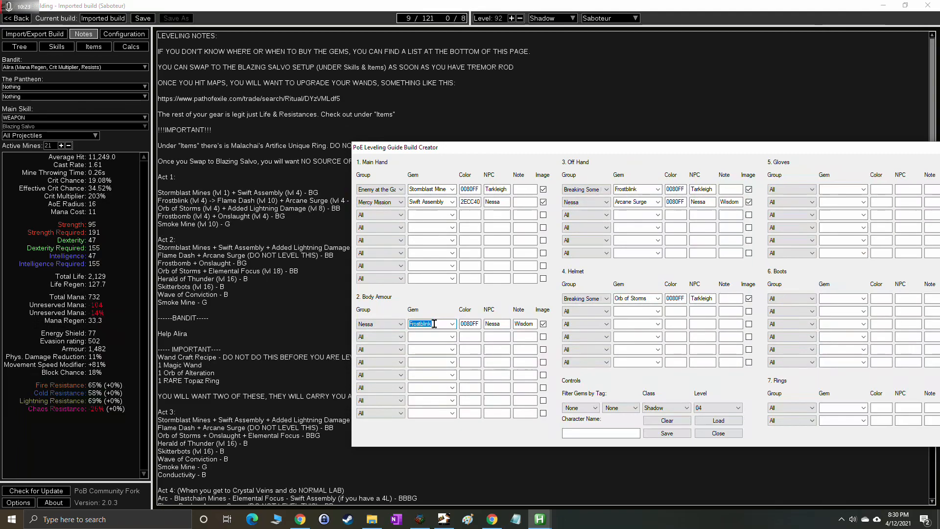
{"action": "left_click", "coordinate": [451, 324]}
{"action": "left_click", "coordinate": [433, 340]}
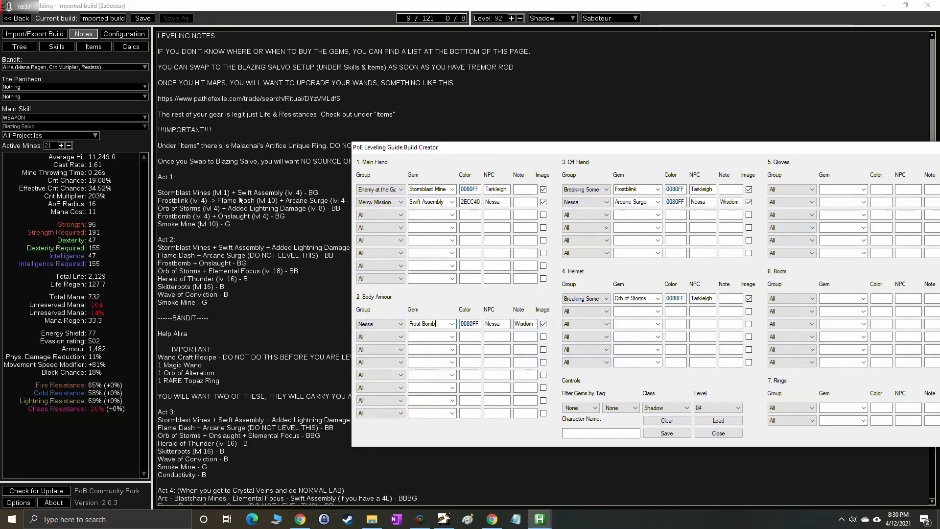
Set the second Body Armour gem to Onslaught from the Nessa group.
{"action": "left_click", "coordinate": [390, 338]}
{"action": "left_click", "coordinate": [391, 358]}
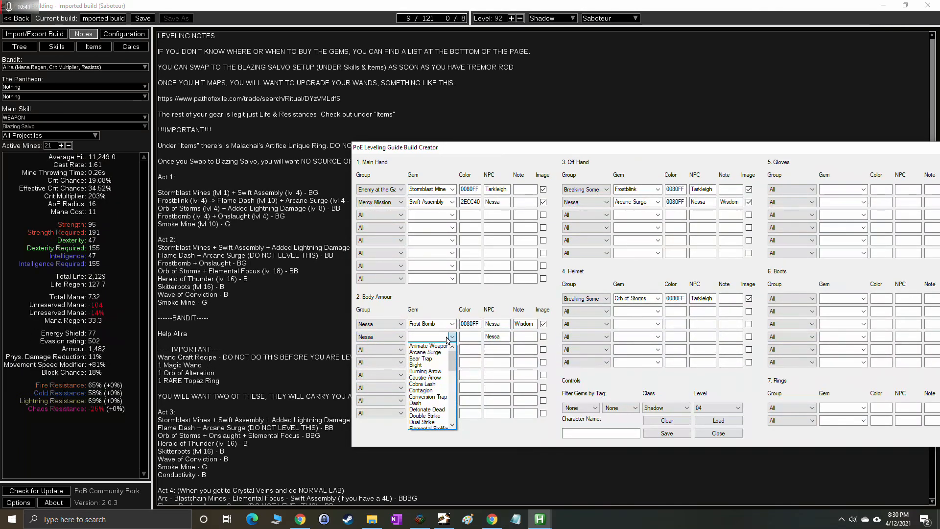
{"action": "type", "text": "on"}
{"action": "left_click", "coordinate": [438, 346]}
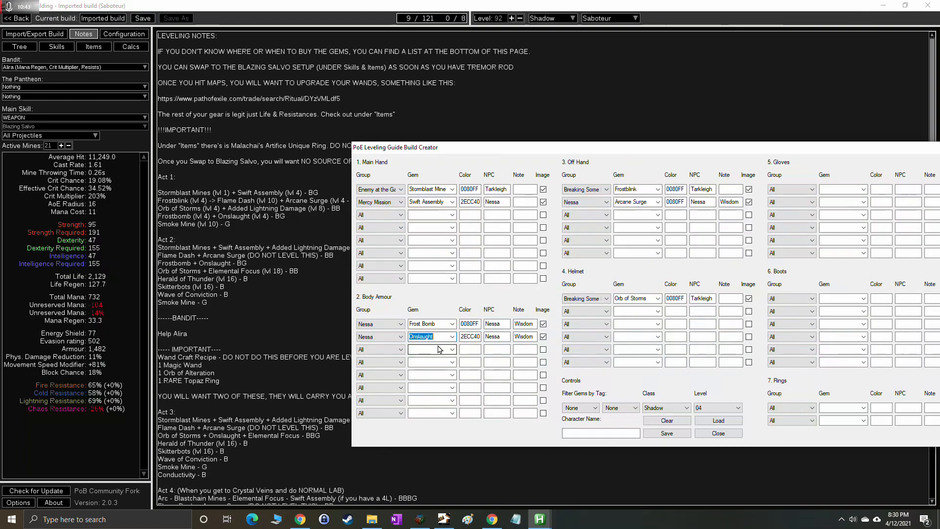
{"action": "left_click", "coordinate": [504, 340]}
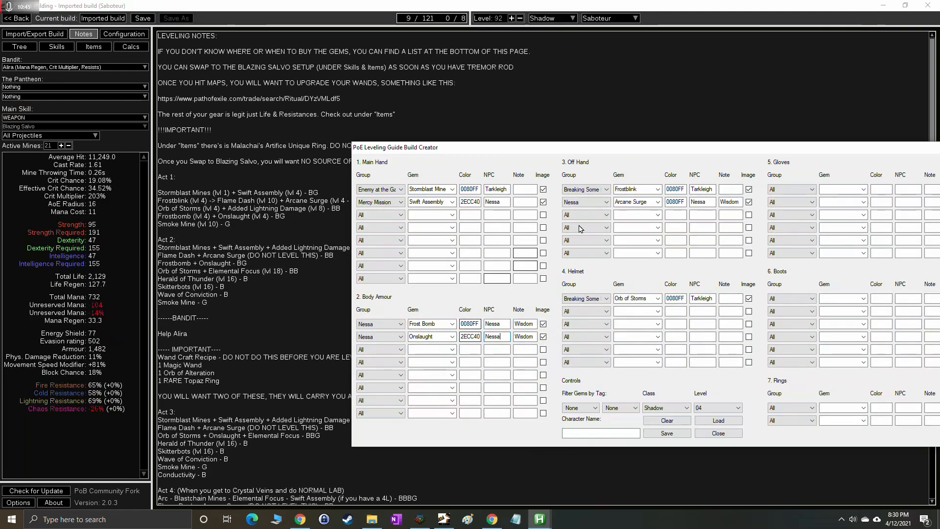
Change the group of the Main Hand's Stormblast Mine gem to Inventory.
{"action": "left_click", "coordinate": [379, 349]}
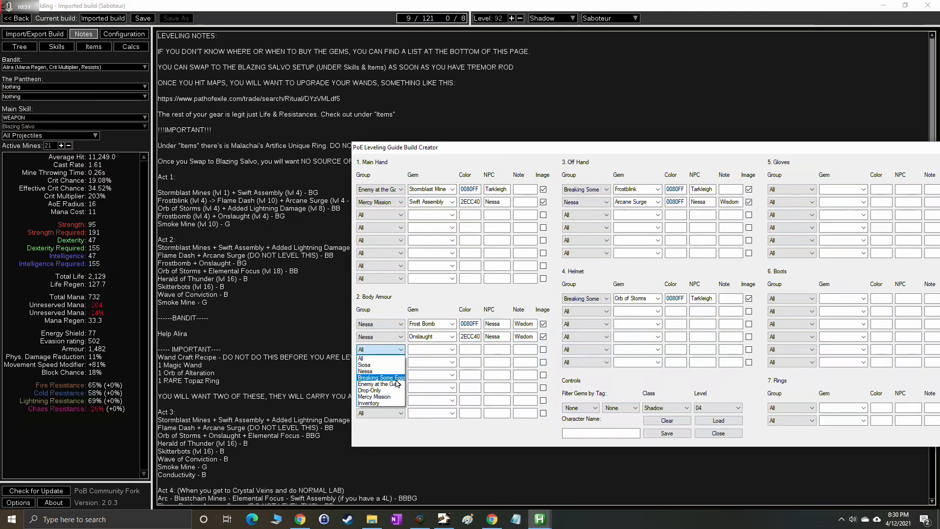
{"action": "left_click", "coordinate": [392, 189]}
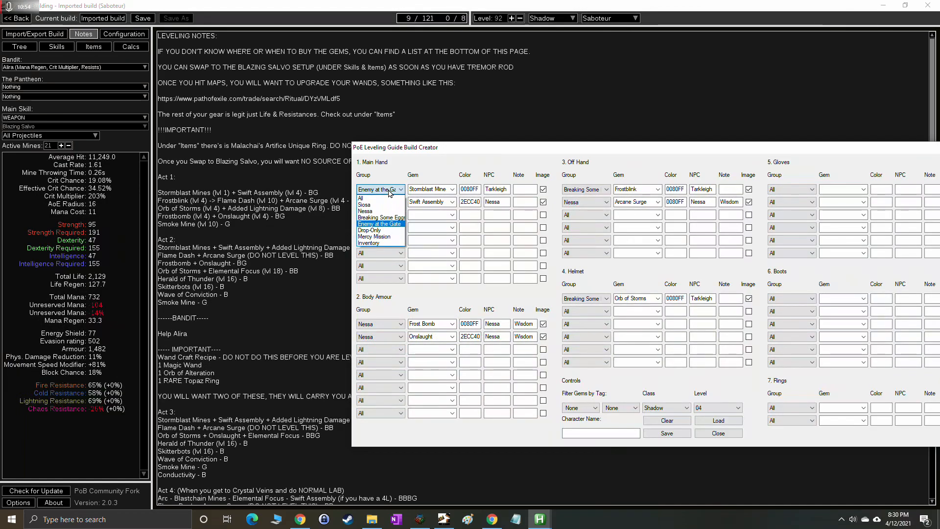
{"action": "left_click", "coordinate": [384, 243]}
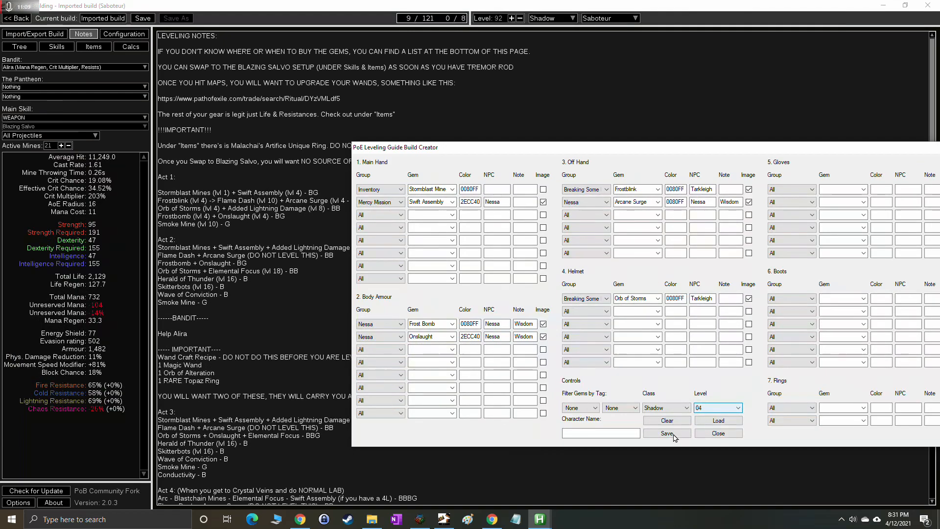
Switch the gem setup to level 08, saving the unsaved changes of level 04.
{"action": "left_click", "coordinate": [717, 408]}
{"action": "left_click", "coordinate": [699, 426]}
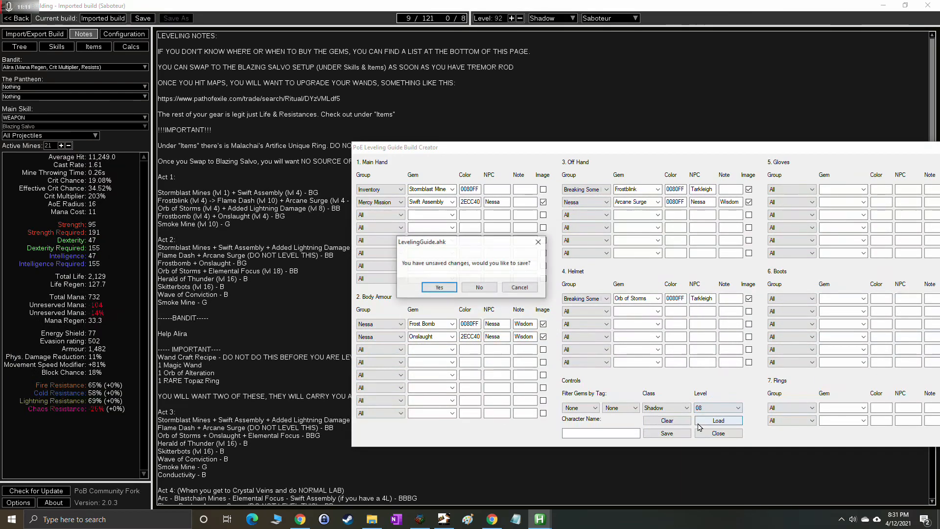
{"action": "left_click", "coordinate": [445, 289]}
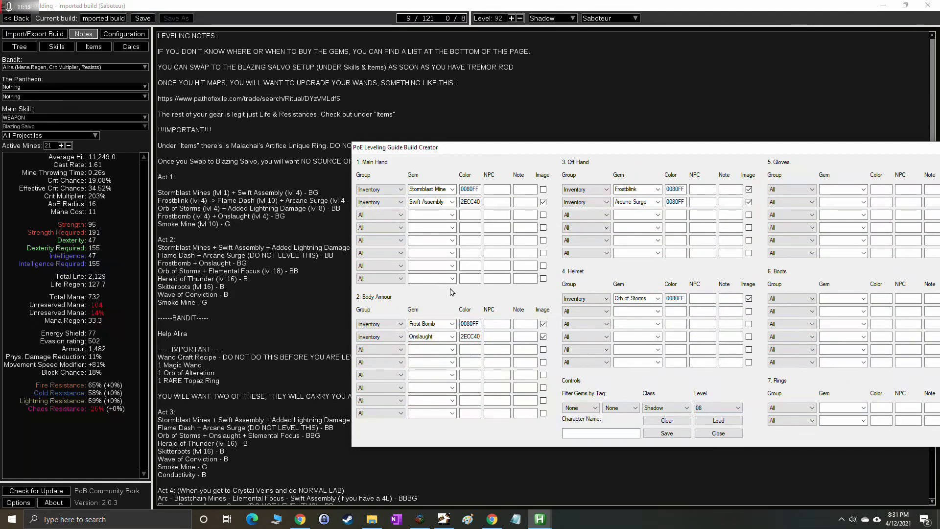
{"action": "left_click", "coordinate": [717, 408]}
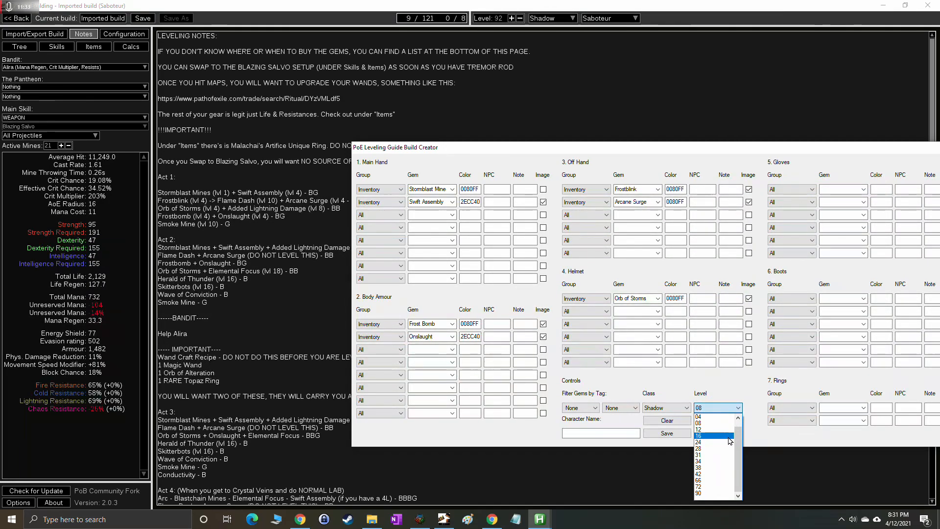
{"action": "left_click", "coordinate": [724, 408]}
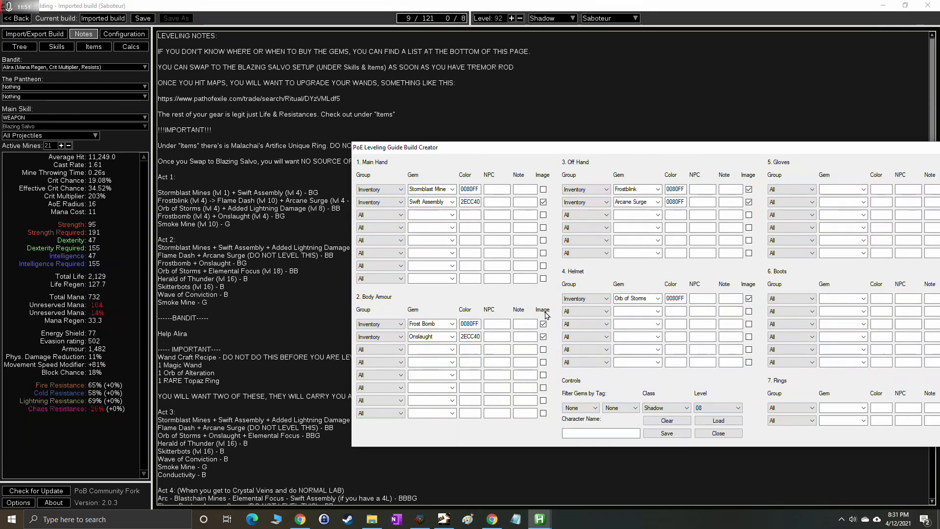
Turn off the images of all carried-over Inventory gems in the Main Hand, Off Hand, Helmet and Body Armour.
{"action": "left_click", "coordinate": [391, 324]}
{"action": "left_click", "coordinate": [372, 333]}
{"action": "left_click", "coordinate": [543, 324]}
{"action": "left_click", "coordinate": [544, 336]}
{"action": "left_click", "coordinate": [748, 298]}
{"action": "left_click", "coordinate": [750, 191]}
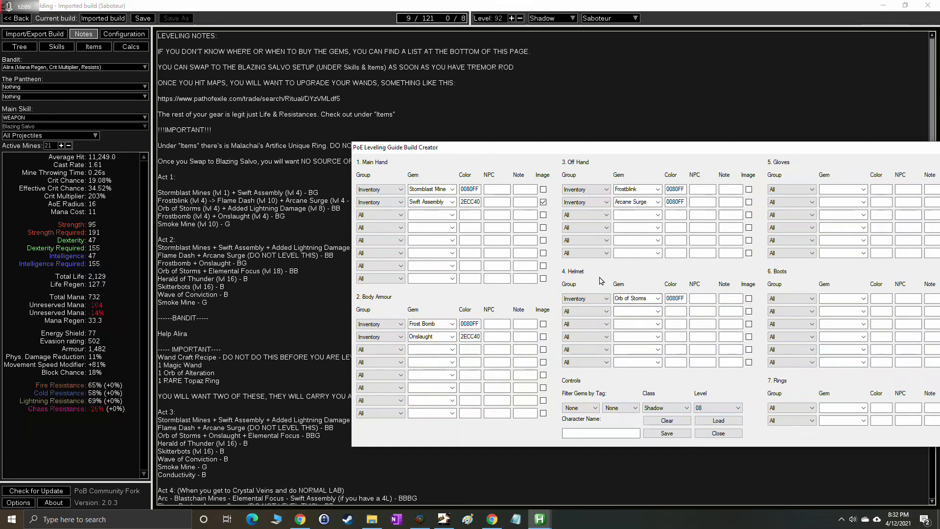
{"action": "left_click", "coordinate": [543, 202]}
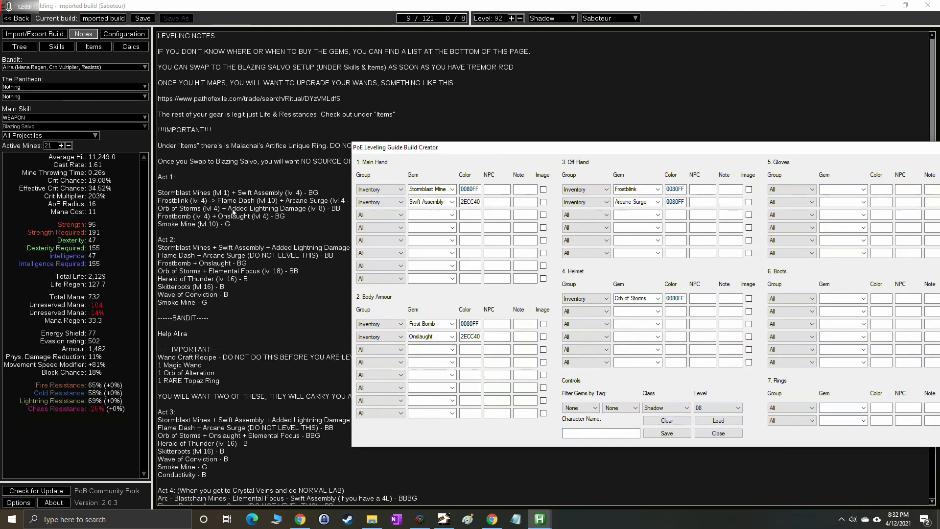
Set the second Helmet gem to Added Lightning Damage from The Caged Brute group.
{"action": "left_click", "coordinate": [602, 312]}
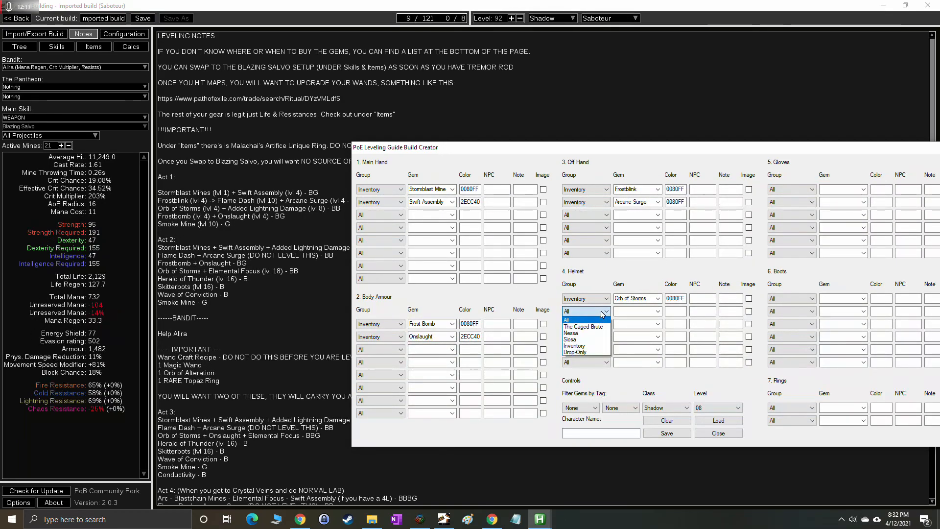
{"action": "left_click", "coordinate": [597, 327]}
{"action": "left_click", "coordinate": [656, 311]}
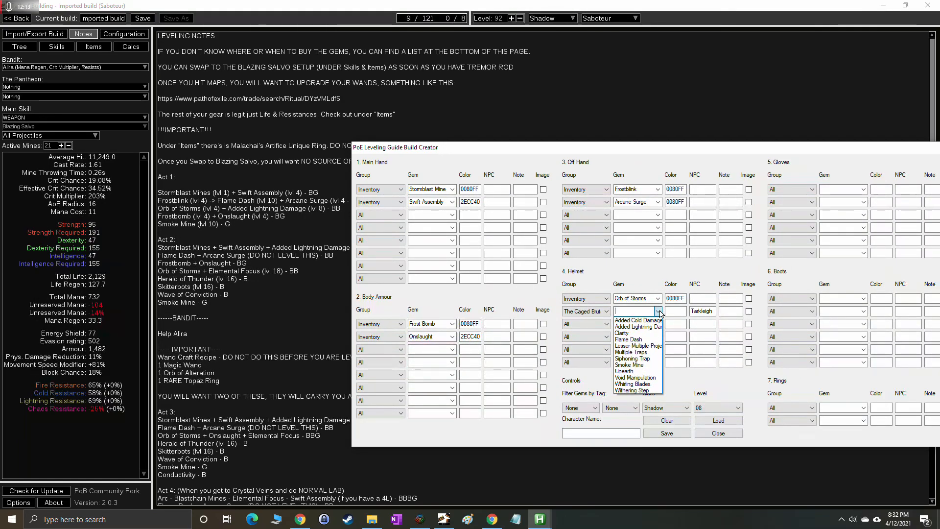
{"action": "left_click", "coordinate": [653, 327]}
{"action": "left_click", "coordinate": [730, 311]}
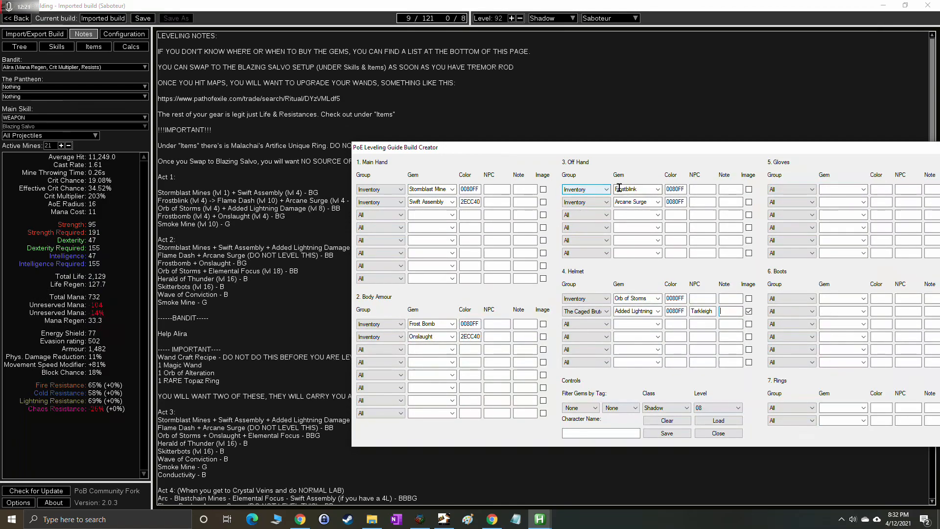
Change the first Off Hand row to The Caged Brute group and set its gem to Flame Dash.
{"action": "left_click", "coordinate": [600, 190]}
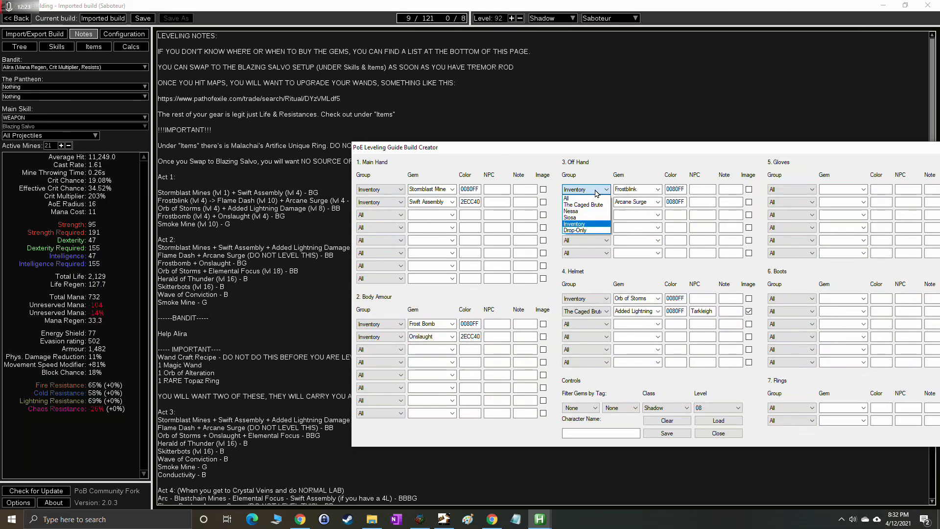
{"action": "left_click", "coordinate": [596, 205]}
{"action": "left_click", "coordinate": [657, 191]}
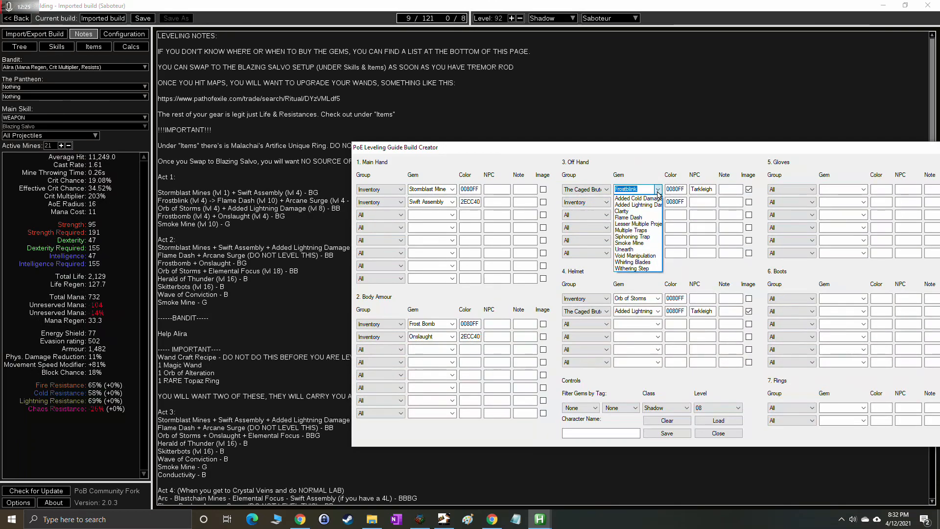
{"action": "left_click", "coordinate": [636, 217]}
Prefix the Off Hand's Flame Dash gem name with "F.Blink ->".
{"action": "left_click", "coordinate": [647, 190]}
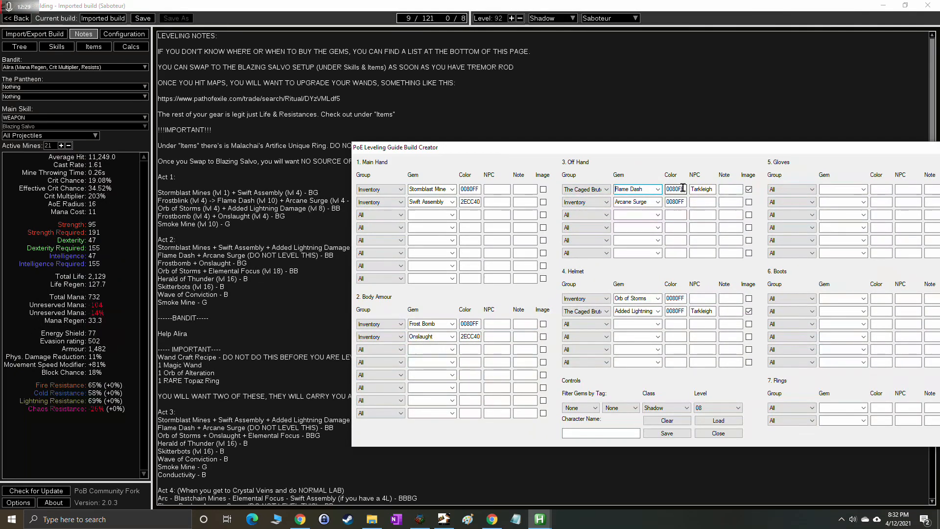
{"action": "key", "text": "Home"}
{"action": "type", "text": "F.Bl"}
{"action": "key", "text": "BackSpace"}
{"action": "key", "text": "BackSpace"}
{"action": "key", "text": "BackSpace"}
{"action": "type", "text": "ink ->"}
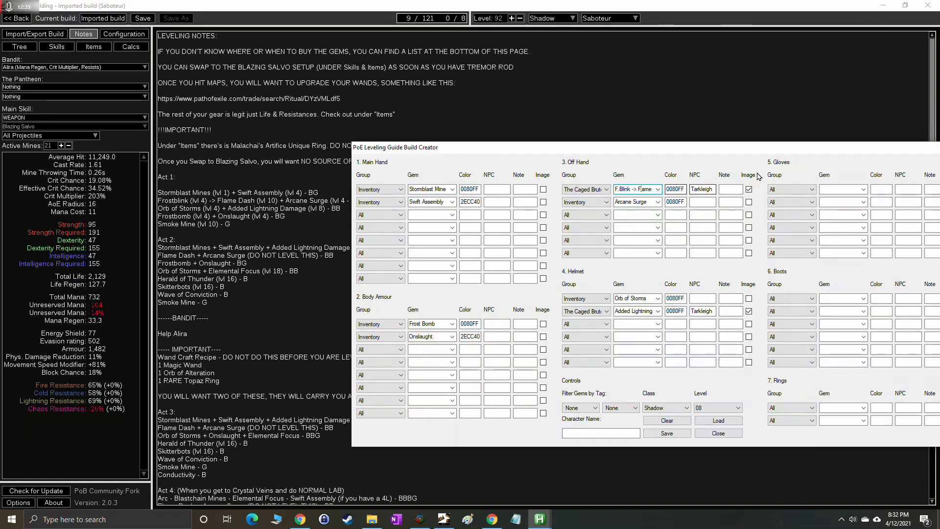
{"action": "key", "text": "End"}
{"action": "key", "text": "End"}
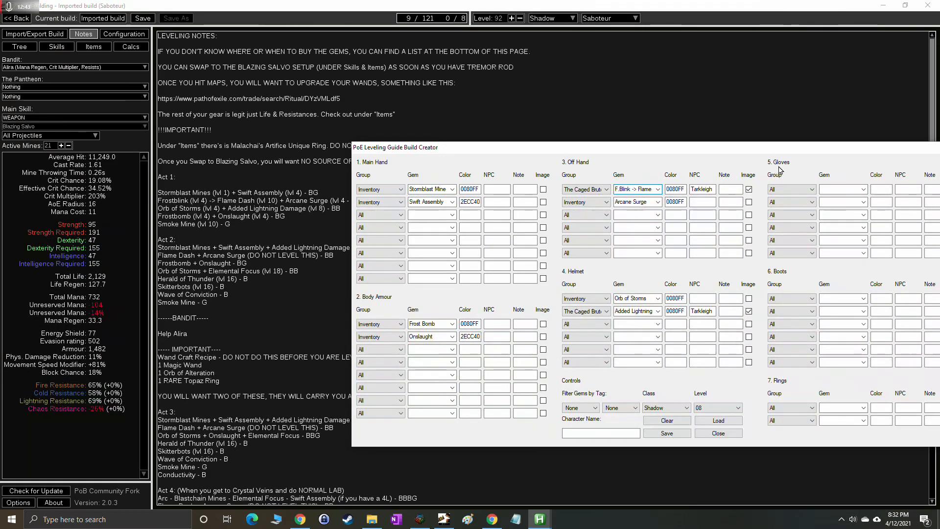
{"action": "left_click", "coordinate": [737, 189]}
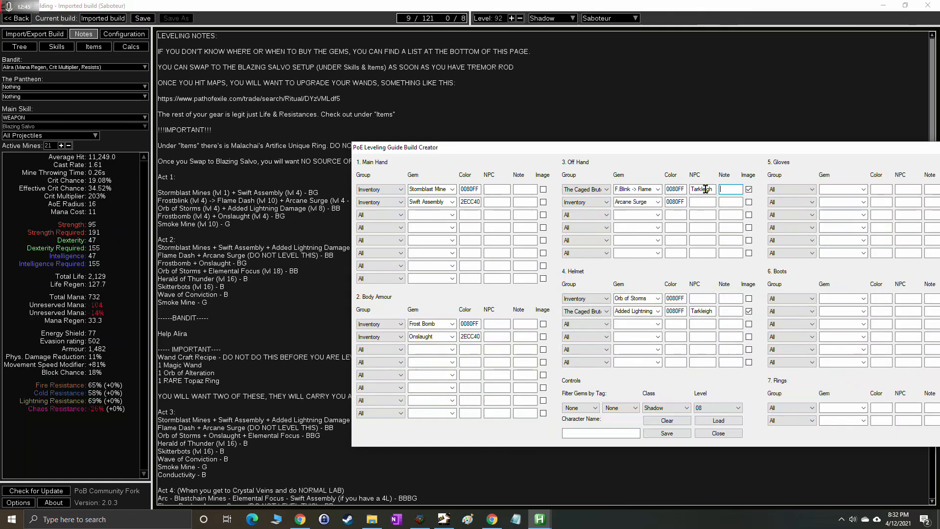
Set the NPC of the Helmet's Added Lightning Damage gem to Nessa.
{"action": "left_click", "coordinate": [702, 311]}
{"action": "type", "text": "Nessa"}
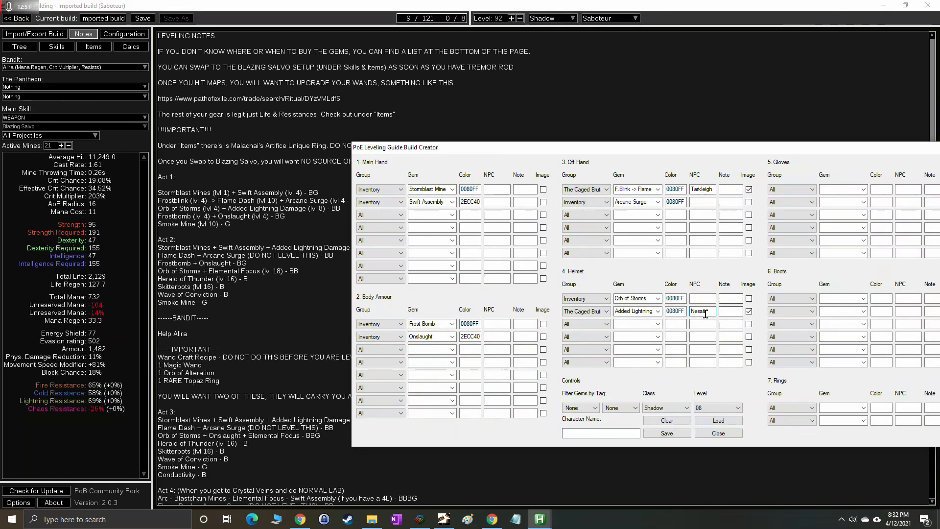
{"action": "left_click", "coordinate": [731, 311]}
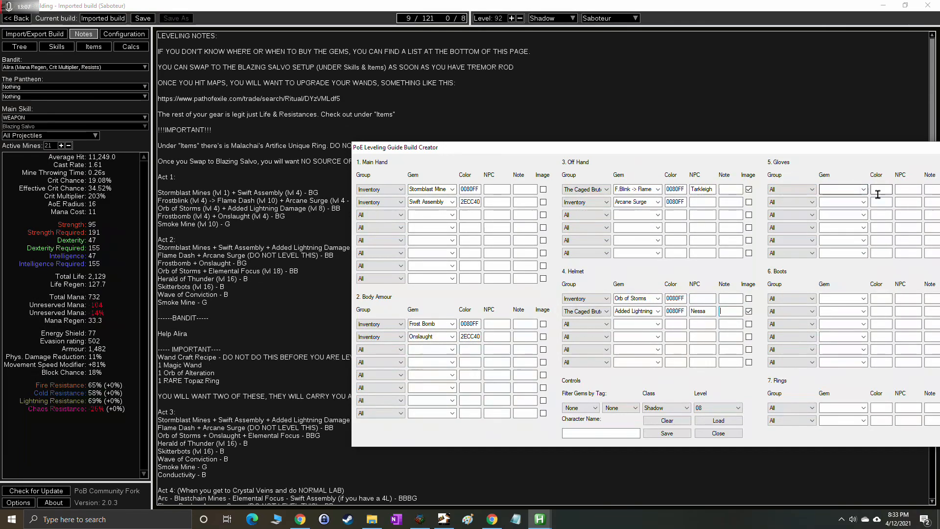
Set the third Off Hand gem to Smoke Mine from the Nessa group.
{"action": "left_click", "coordinate": [593, 215]}
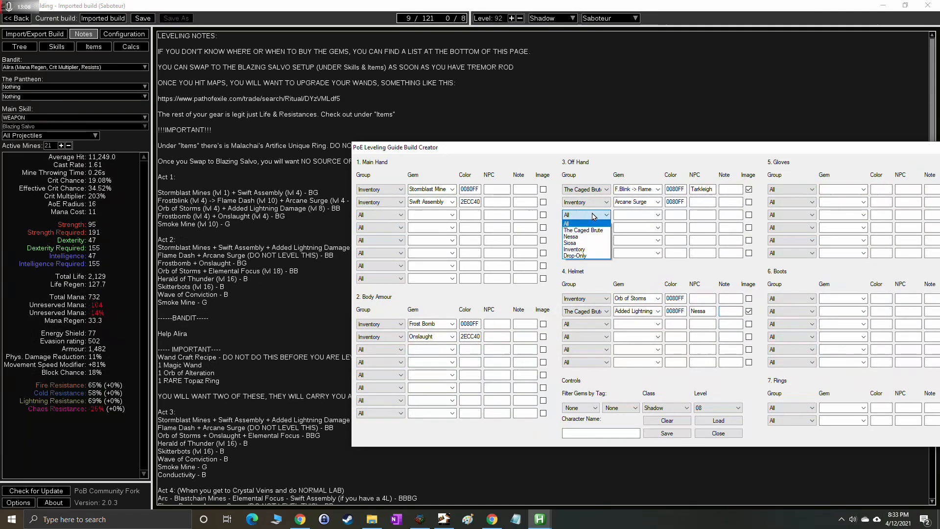
{"action": "left_click", "coordinate": [570, 236]}
{"action": "left_click", "coordinate": [657, 216]}
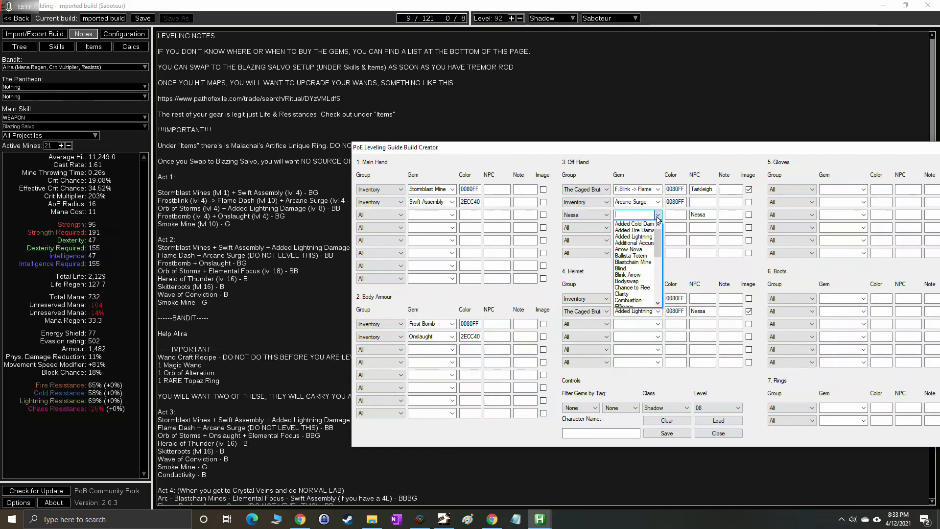
{"action": "type", "text": "smok"}
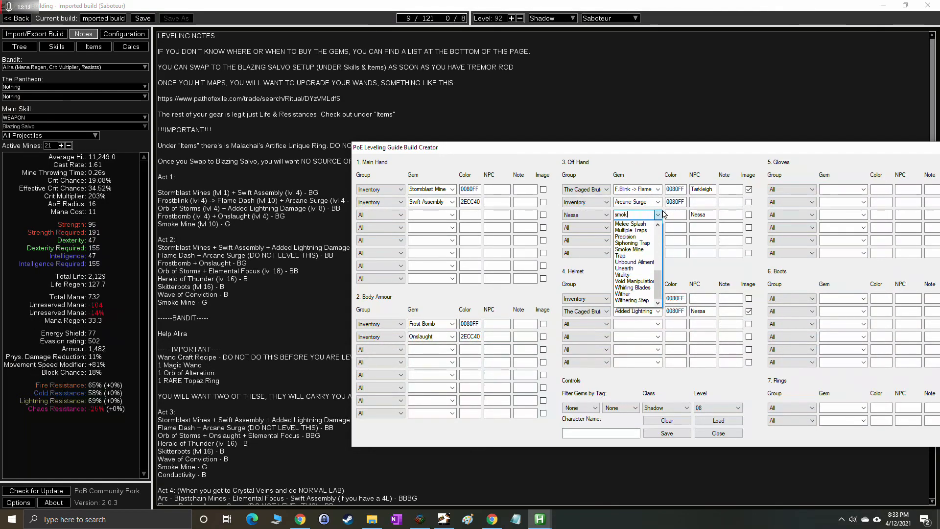
{"action": "left_click", "coordinate": [632, 250]}
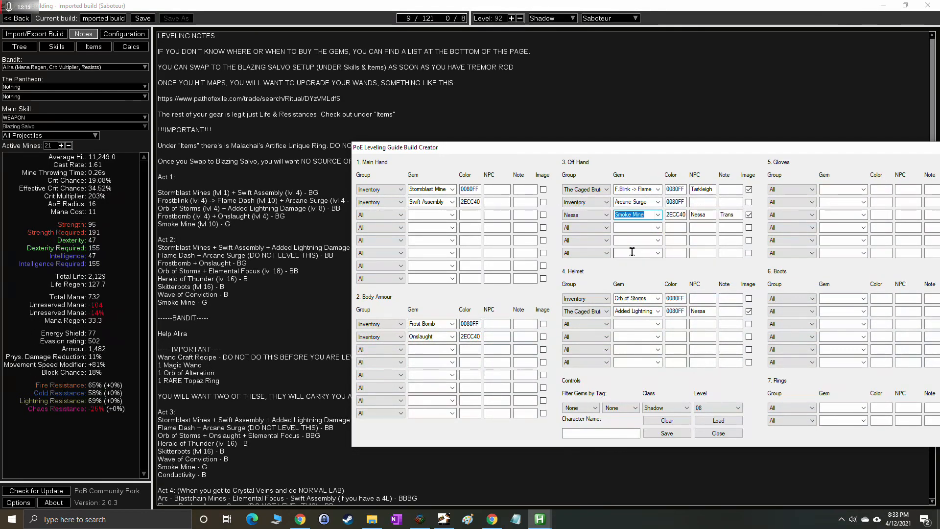
{"action": "left_click", "coordinate": [723, 215]}
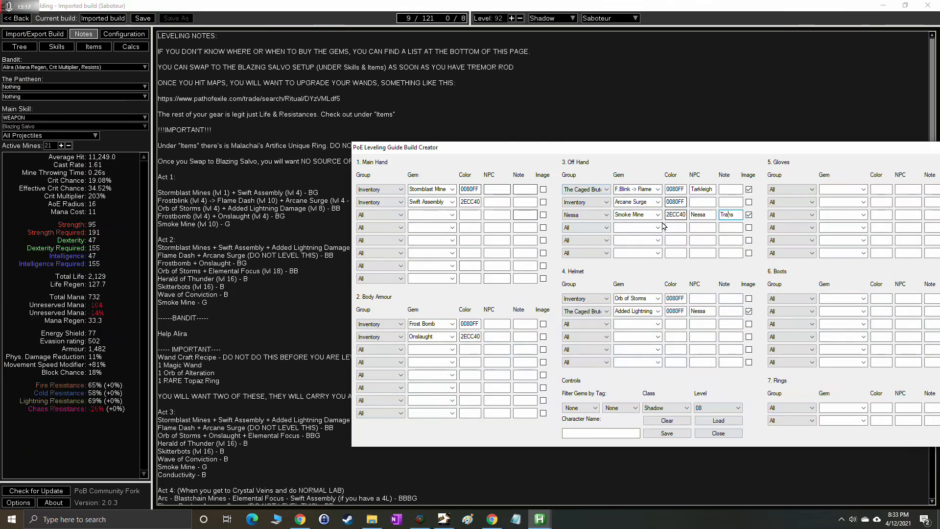
{"action": "left_click", "coordinate": [732, 227]}
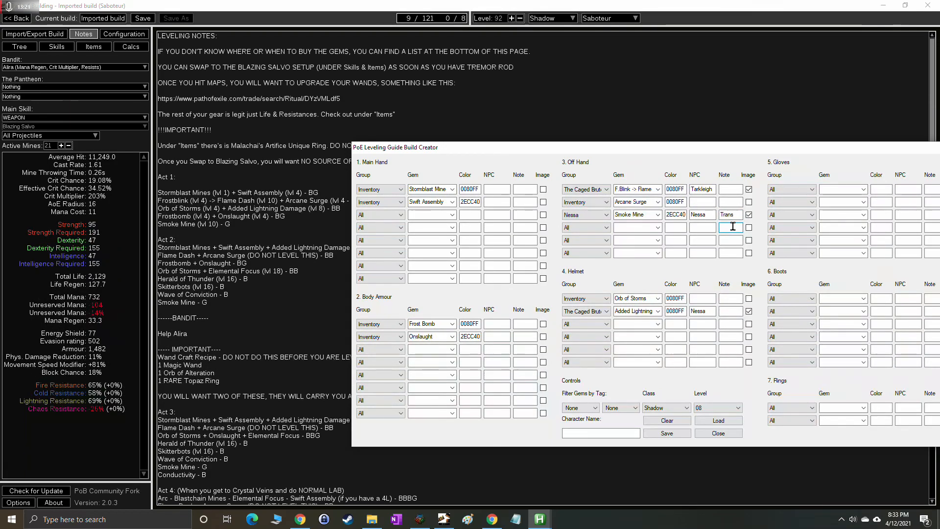
Switch the gem setup to level 16.
{"action": "left_click", "coordinate": [710, 408]}
{"action": "scroll", "coordinate": [713, 430], "scroll_direction": "up", "scroll_amount": 5}
{"action": "left_click", "coordinate": [713, 430]}
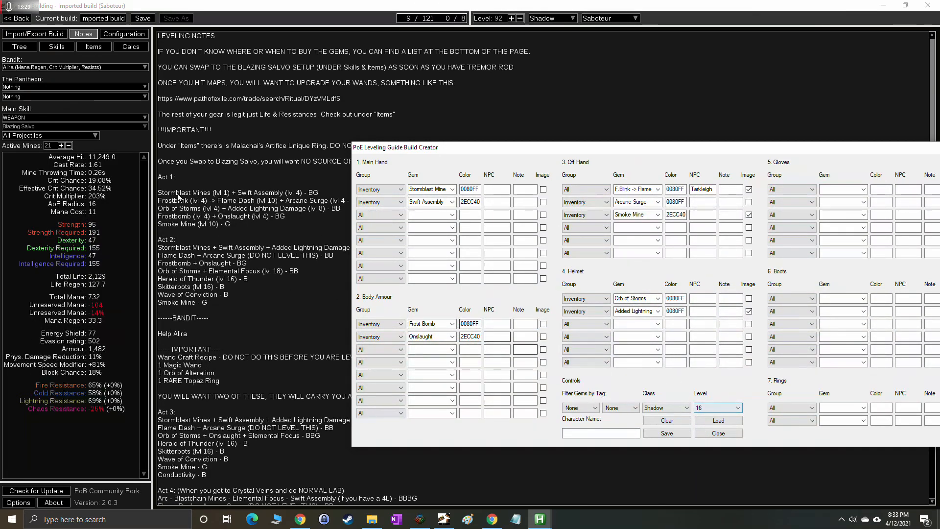
Move the Added Lightning Damage gem from the Helmet to the third Main Hand row under the Inventory group.
{"action": "left_click_drag", "start_coordinate": [428, 149], "coordinate": [393, 154]}
{"action": "left_click_drag", "start_coordinate": [376, 151], "coordinate": [374, 149]}
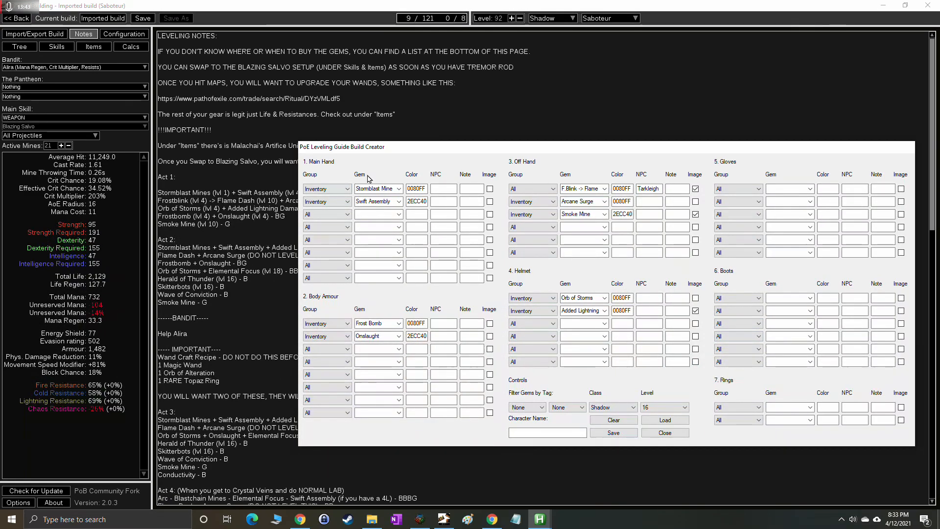
{"action": "left_click_drag", "start_coordinate": [407, 154], "coordinate": [491, 155]}
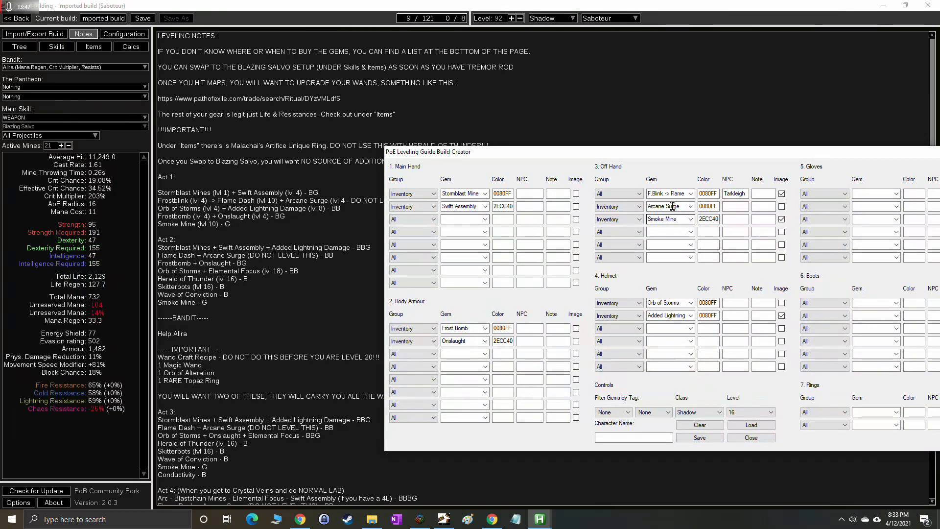
{"action": "left_click", "coordinate": [676, 317]}
{"action": "key", "text": "ctrl+x"}
{"action": "left_click", "coordinate": [457, 219]}
{"action": "key", "text": "ctrl+v"}
{"action": "left_click", "coordinate": [431, 222]}
{"action": "left_click", "coordinate": [405, 239]}
{"action": "left_click", "coordinate": [410, 235]}
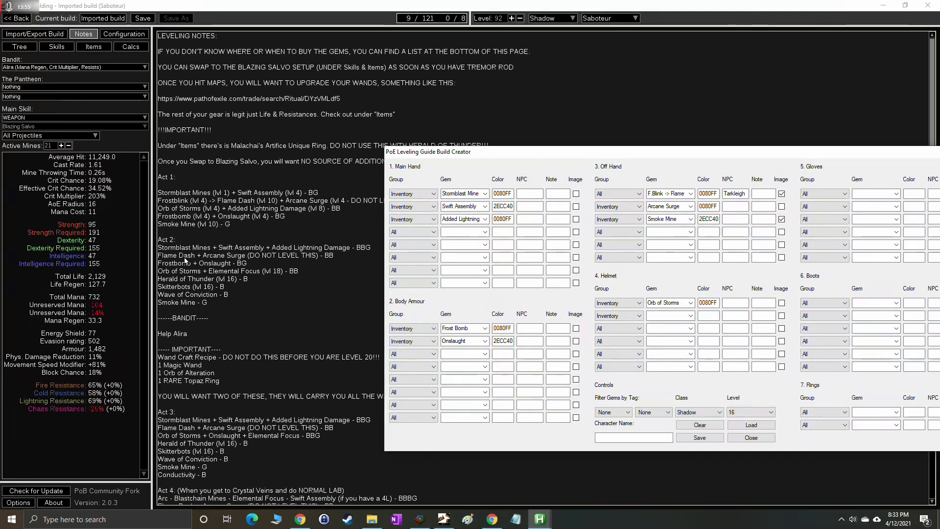
Replace the first Off Hand gem with Flame Dash and assign it to the Inventory group.
{"action": "left_click", "coordinate": [662, 192]}
{"action": "left_click_drag", "start_coordinate": [658, 192], "coordinate": [593, 193]}
{"action": "key", "text": "BackSpace"}
{"action": "left_click", "coordinate": [616, 194]}
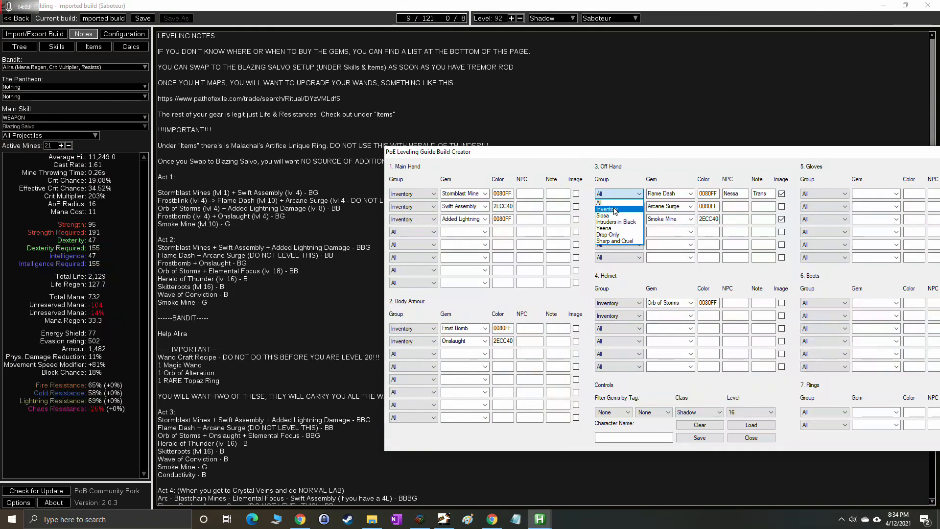
{"action": "left_click", "coordinate": [615, 209]}
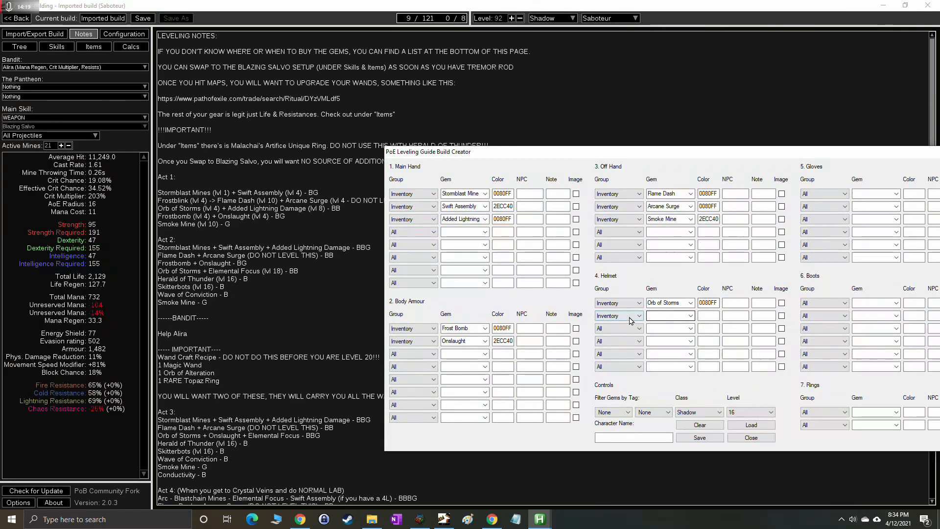
Set the second Helmet gem to Elemental Focus from the Sharp and Cruel group.
{"action": "left_click", "coordinate": [629, 319]}
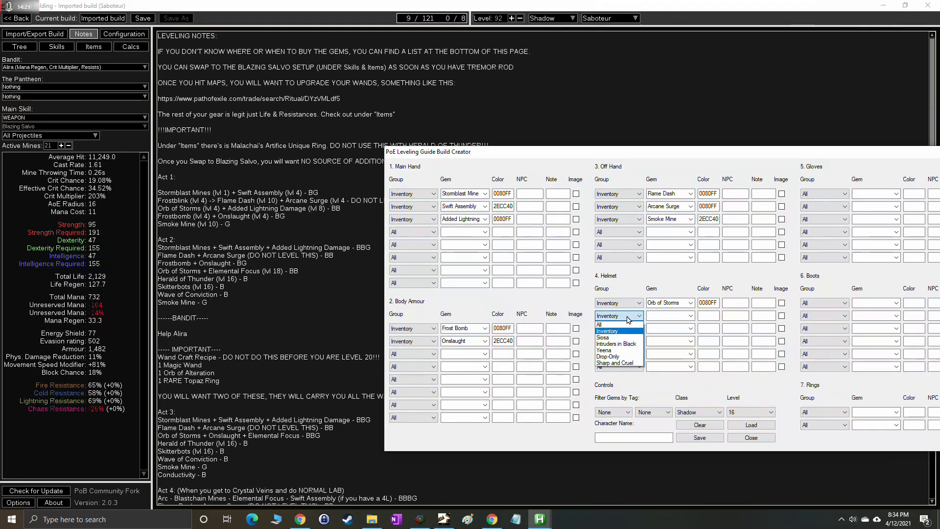
{"action": "left_click", "coordinate": [634, 363]}
{"action": "left_click", "coordinate": [690, 316]}
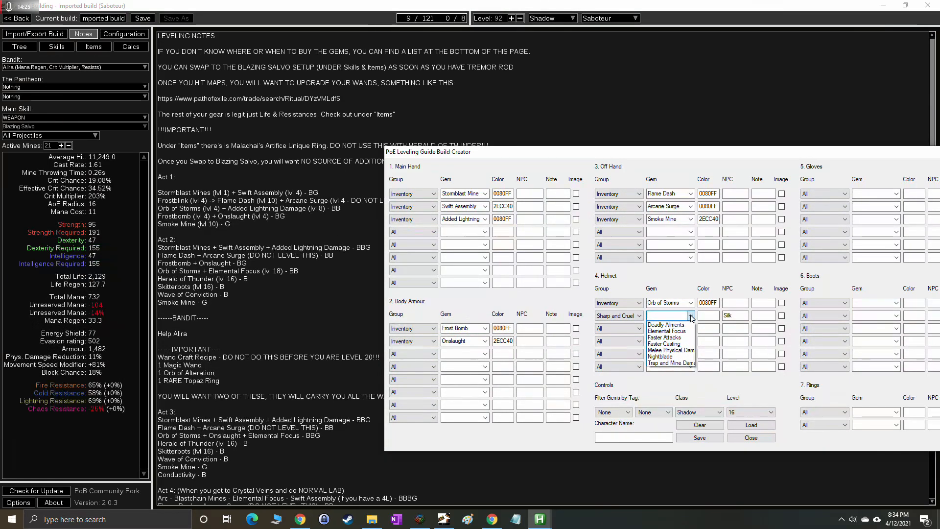
{"action": "left_click", "coordinate": [679, 331]}
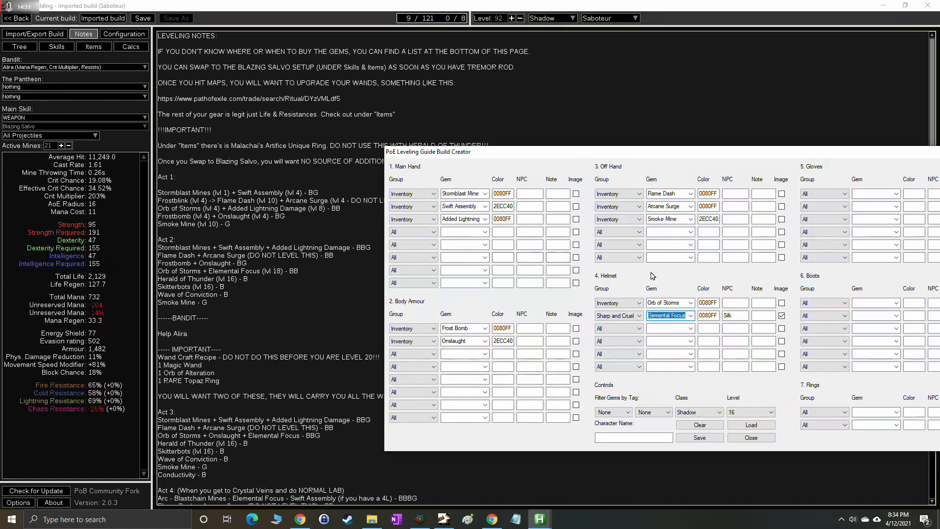
Set the first Gloves gem to Herald of Thunder from the Intruders in Black group.
{"action": "left_click_drag", "start_coordinate": [816, 154], "coordinate": [793, 157]}
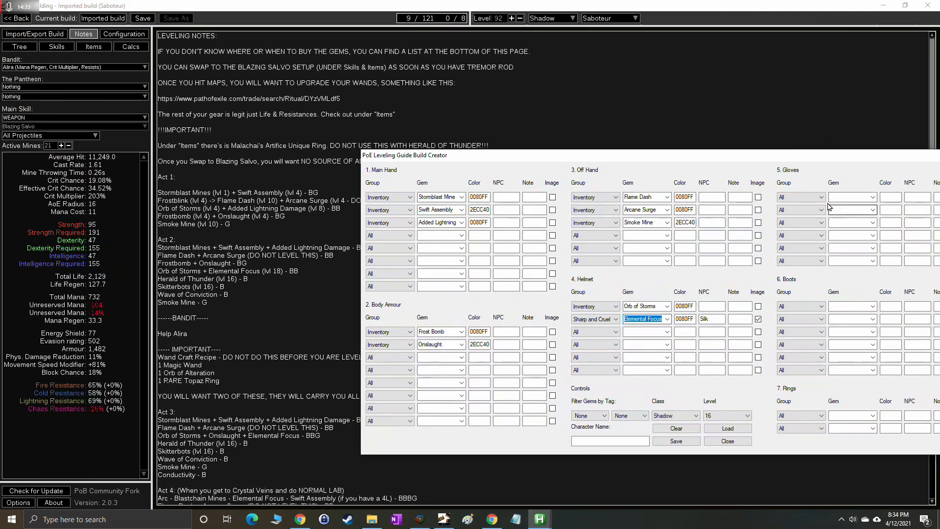
{"action": "left_click", "coordinate": [856, 199]}
{"action": "left_click", "coordinate": [803, 197]}
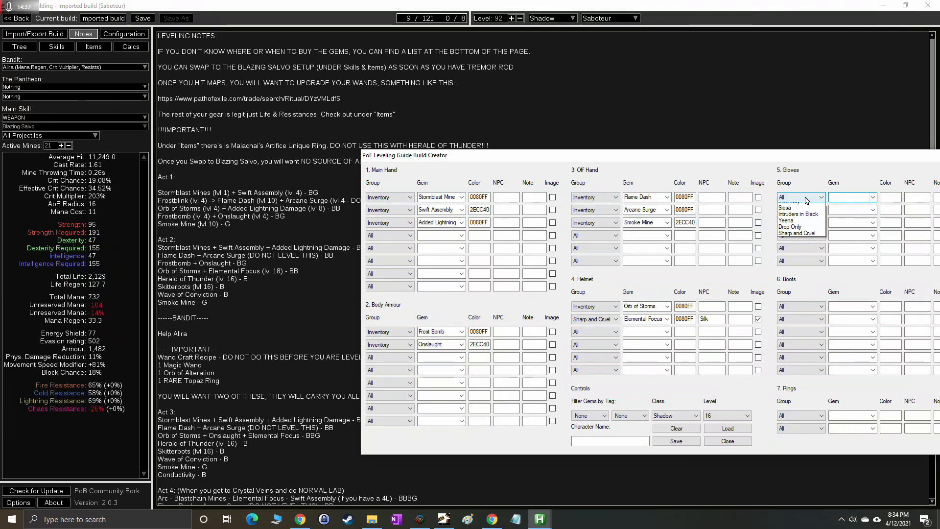
{"action": "left_click", "coordinate": [797, 241]}
{"action": "left_click", "coordinate": [872, 197]}
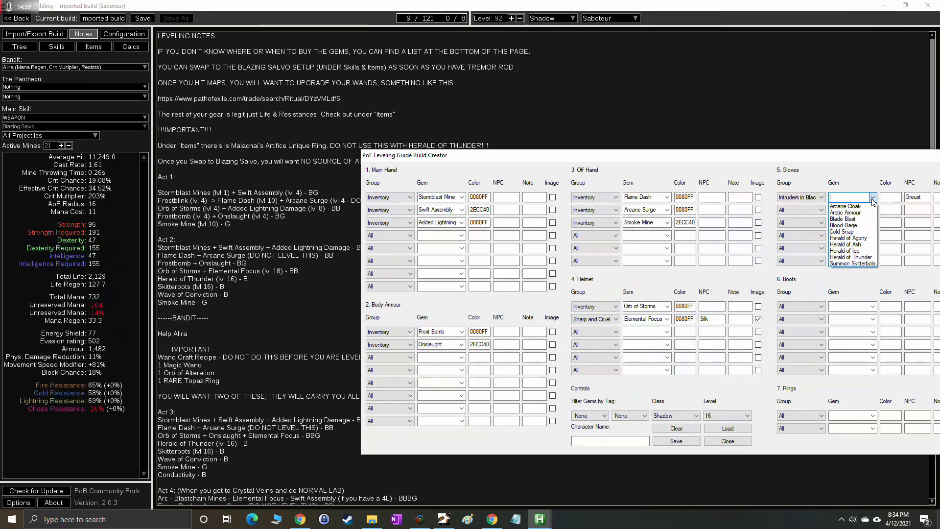
{"action": "left_click", "coordinate": [862, 259]}
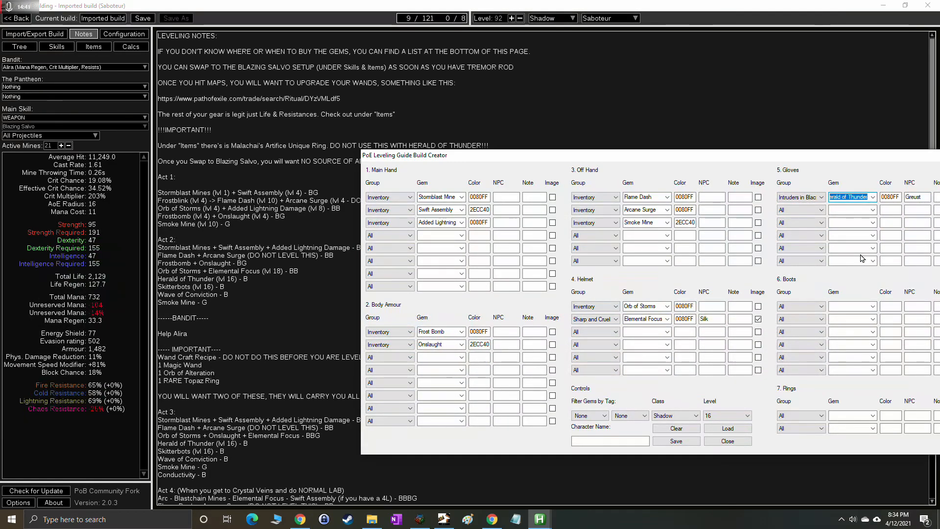
Set the second Gloves gem to Summon Skitterbots from the Yeena group.
{"action": "left_click", "coordinate": [853, 209]}
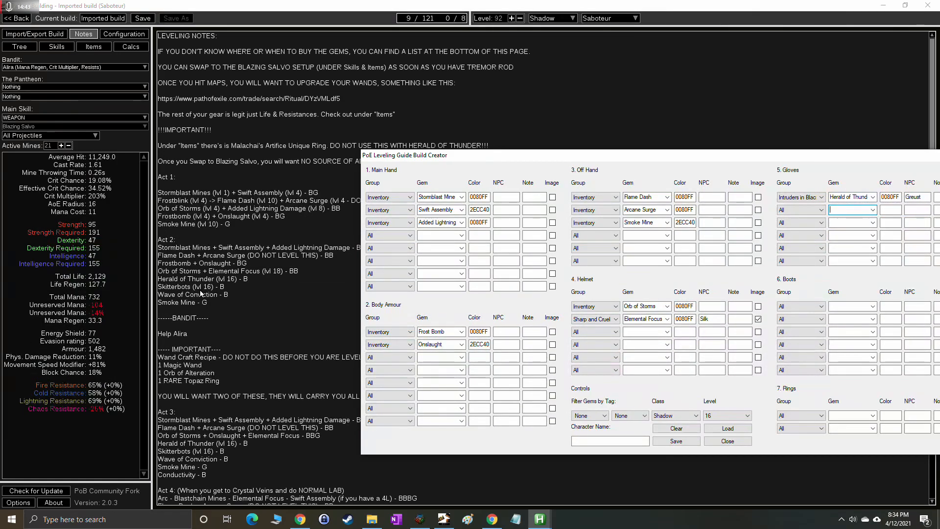
{"action": "left_click", "coordinate": [801, 210]}
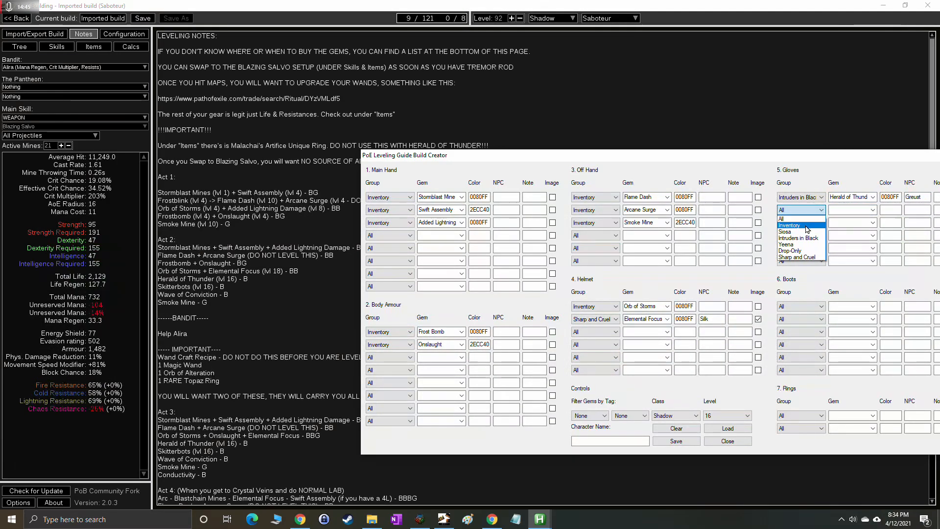
{"action": "left_click", "coordinate": [786, 244]}
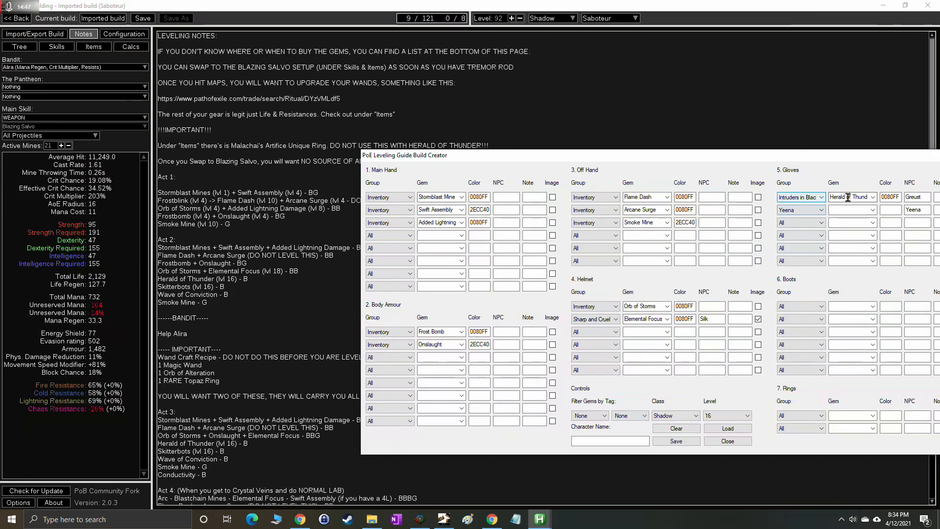
{"action": "left_click", "coordinate": [872, 211]}
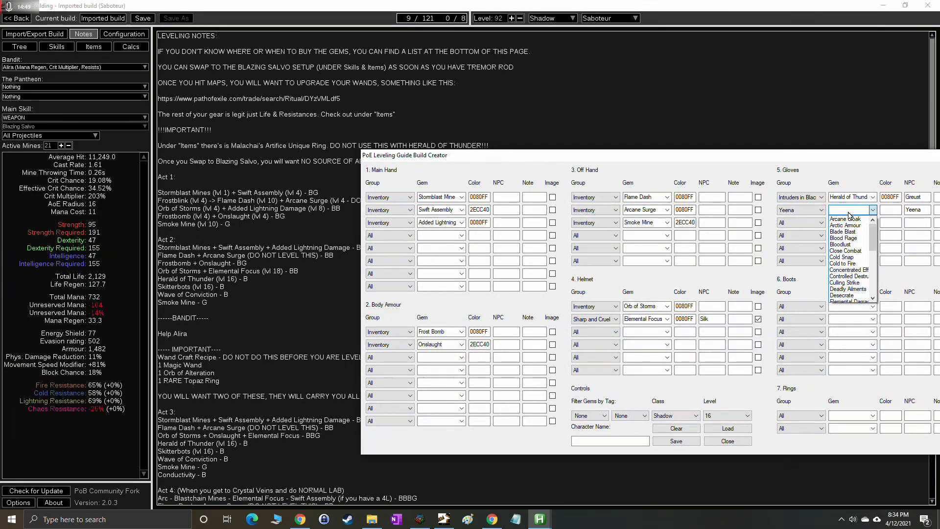
{"action": "left_click", "coordinate": [853, 209]}
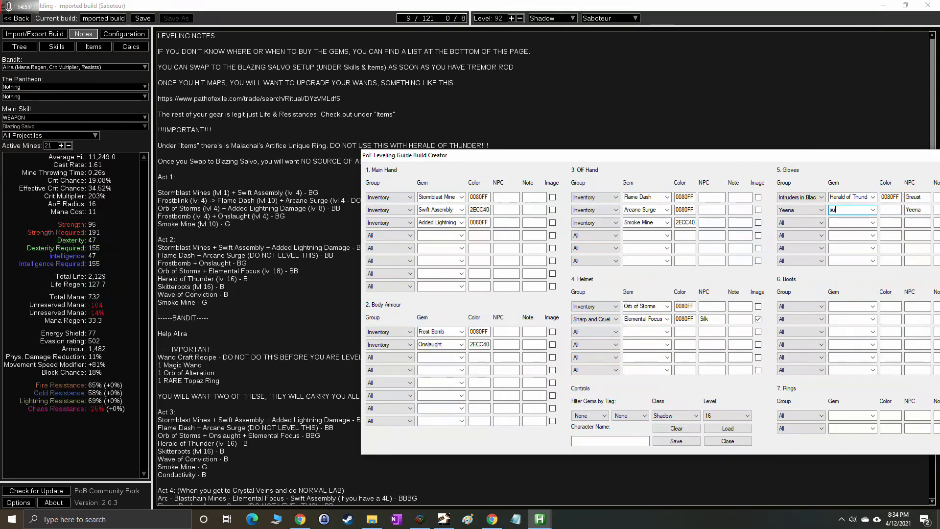
{"action": "left_click", "coordinate": [873, 211]}
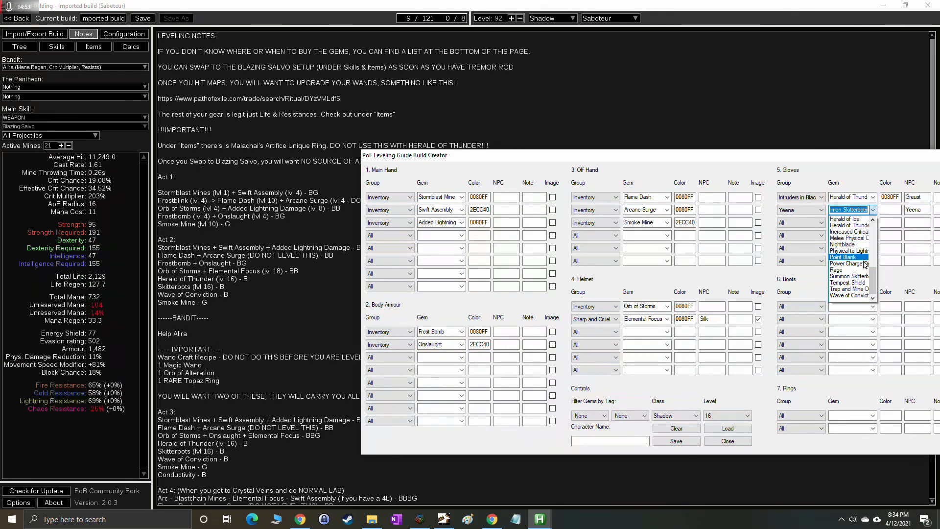
{"action": "left_click", "coordinate": [857, 275]}
{"action": "left_click", "coordinate": [872, 223]}
{"action": "left_click", "coordinate": [855, 222]}
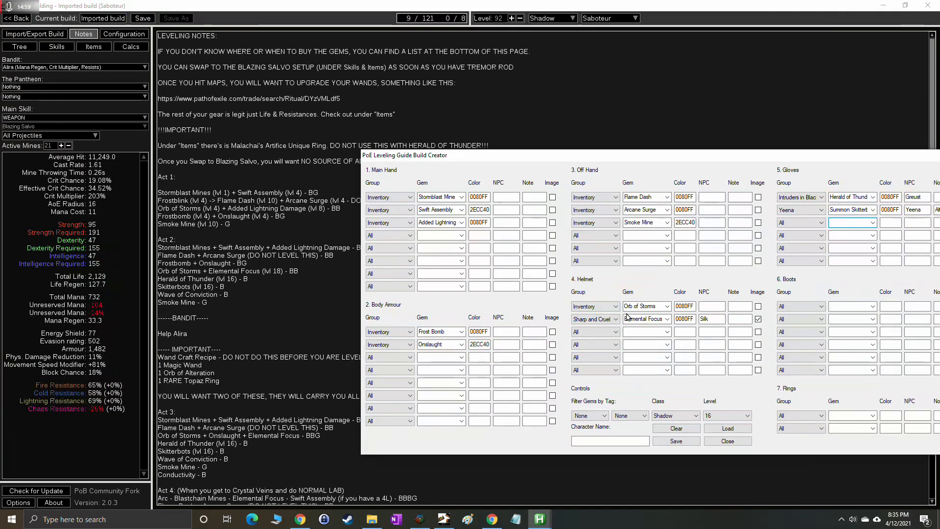
Set the first Boots gem to Wave of Conviction from the Yeena group.
{"action": "left_click", "coordinate": [845, 307]}
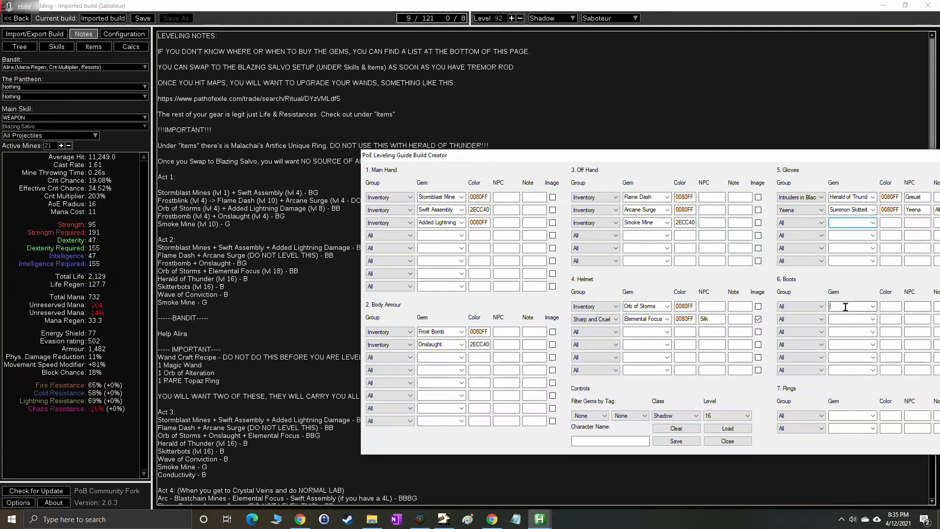
{"action": "left_click", "coordinate": [798, 307]}
{"action": "left_click", "coordinate": [803, 340]}
{"action": "left_click", "coordinate": [840, 307]}
{"action": "type", "text": "wavb"}
{"action": "key", "text": "BackSpace"}
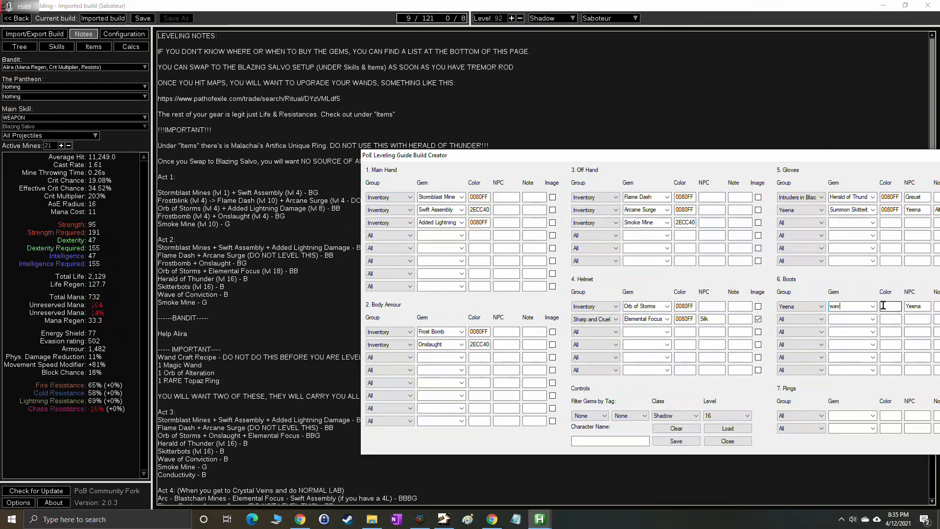
{"action": "left_click", "coordinate": [872, 306]}
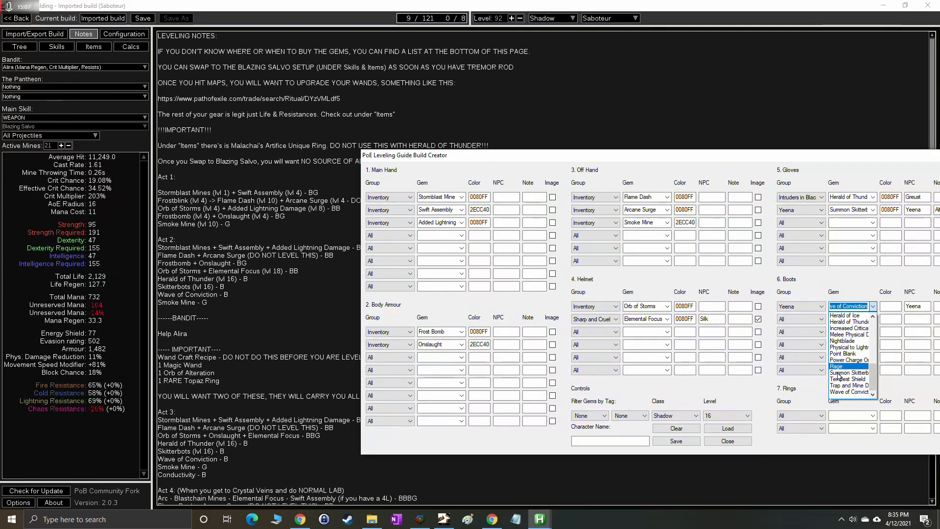
{"action": "left_click", "coordinate": [843, 393]}
{"action": "left_click", "coordinate": [887, 319]}
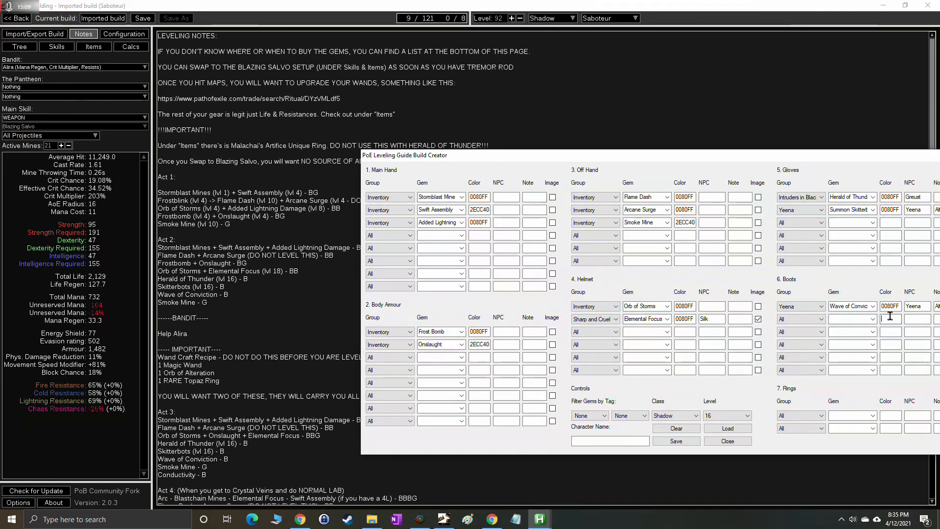
{"action": "left_click_drag", "start_coordinate": [685, 154], "coordinate": [570, 158]}
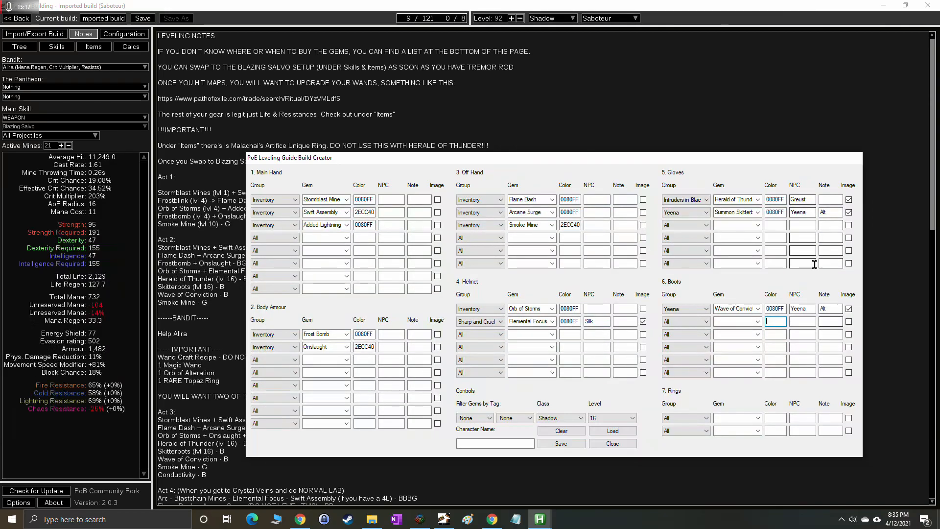
{"action": "left_click_drag", "start_coordinate": [627, 157], "coordinate": [708, 137]}
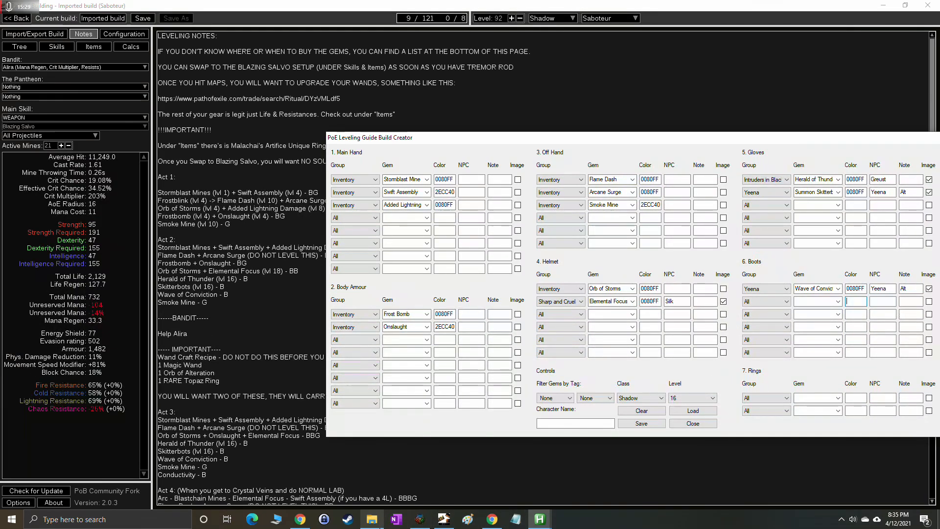
In the Act 2 folder's guide.txt, replace the Bandits CHOICE placeholder with Alira and save the file.
{"action": "left_click", "coordinate": [376, 521]}
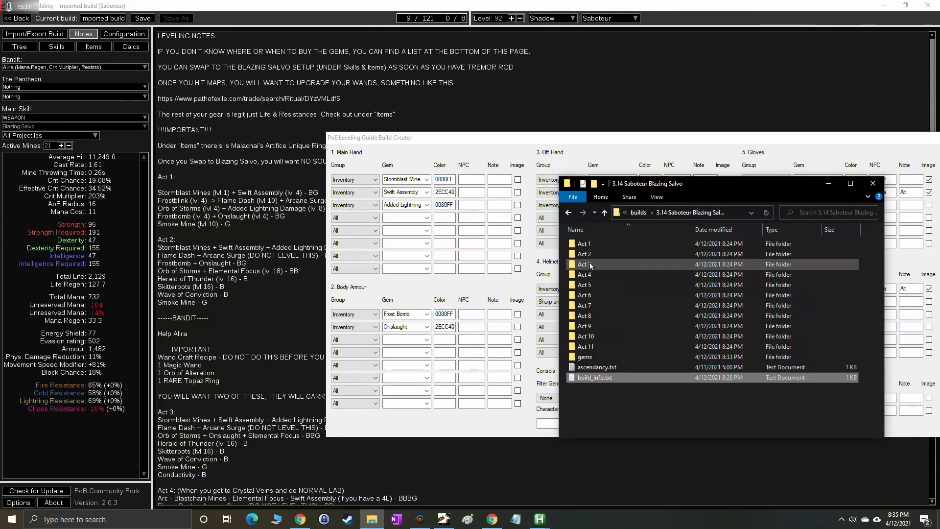
{"action": "double_click", "coordinate": [590, 253]}
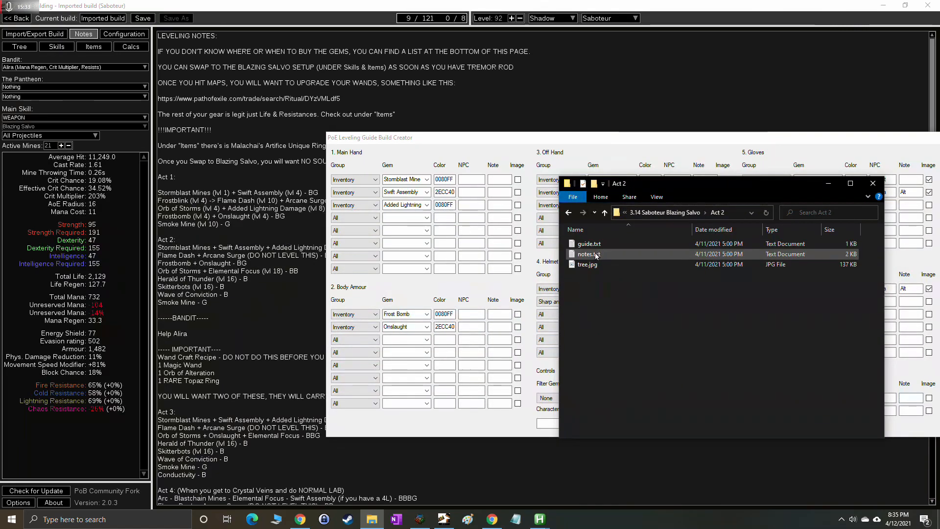
{"action": "double_click", "coordinate": [589, 244]}
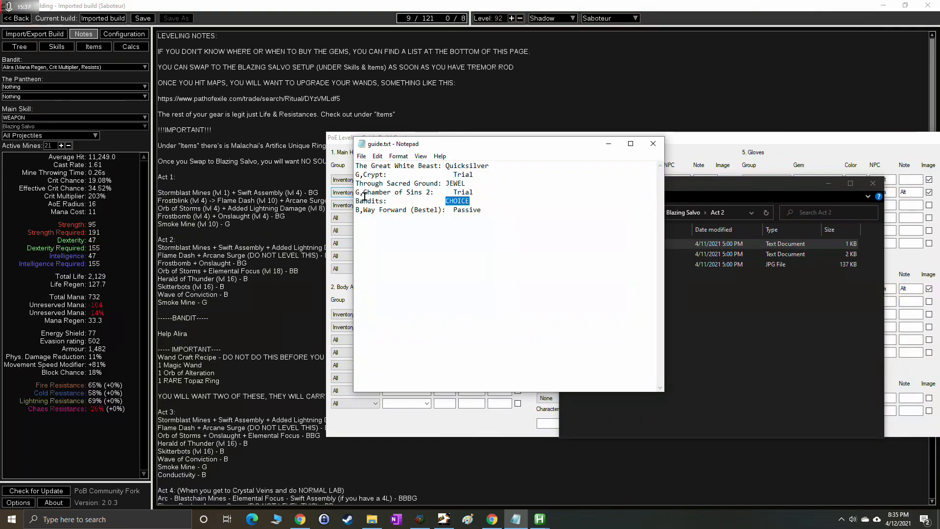
{"action": "type", "text": "Alira"}
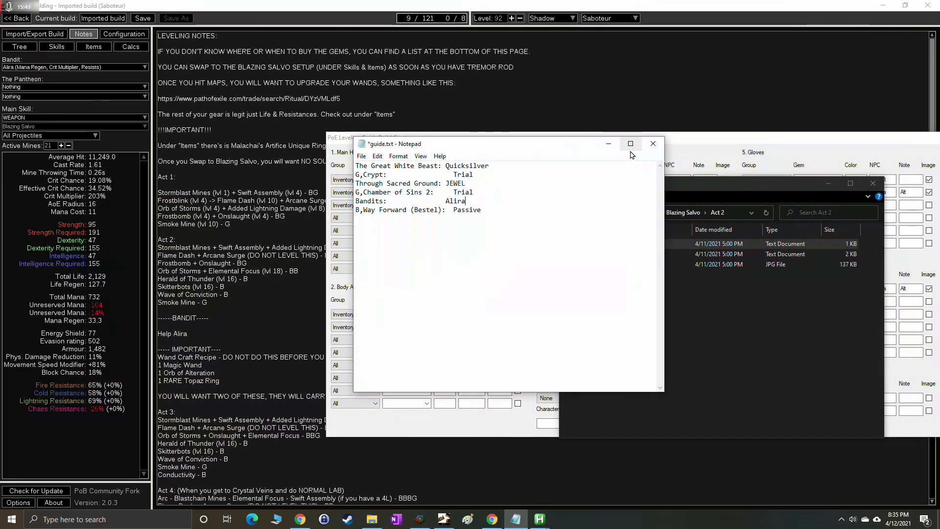
{"action": "left_click", "coordinate": [652, 143]}
{"action": "left_click", "coordinate": [442, 270]}
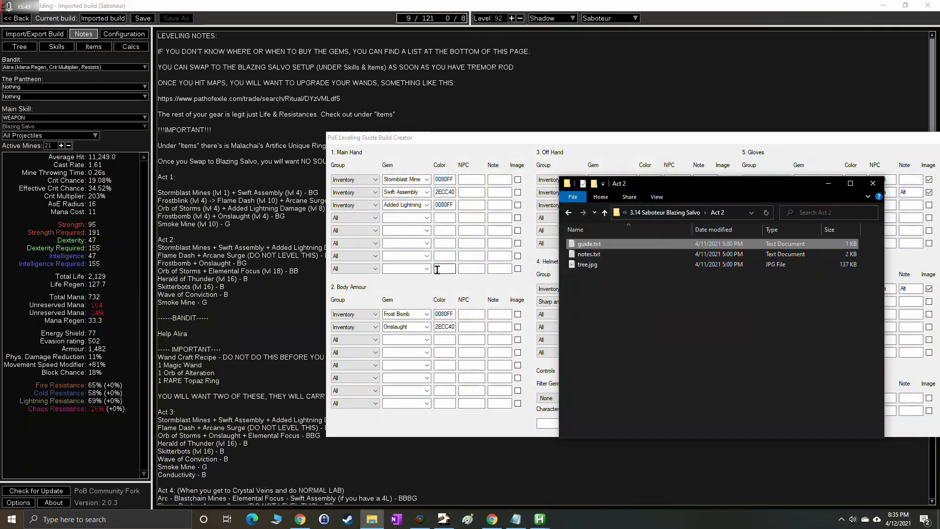
{"action": "left_click", "coordinate": [828, 183]}
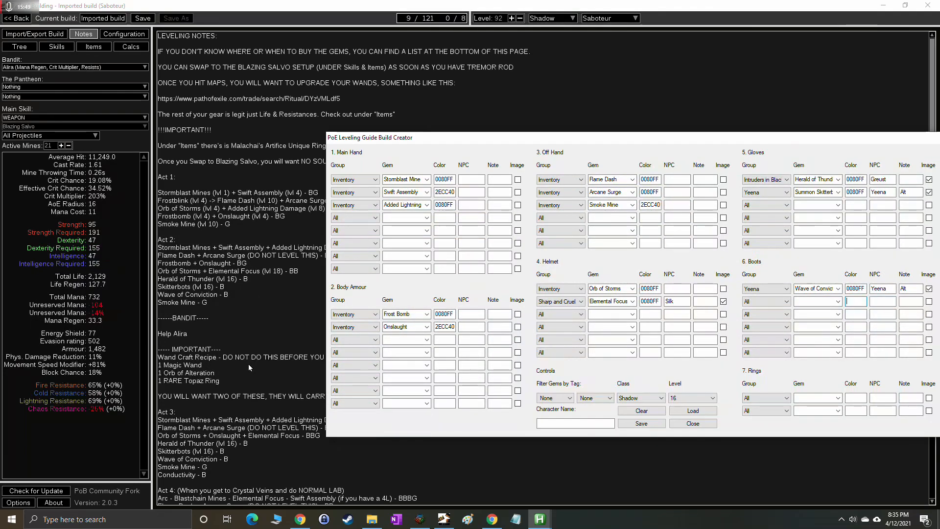
Reopen the Act 2 guide.txt and add the line "Craft +lightning Wand" below the quest list.
{"action": "left_click_drag", "start_coordinate": [407, 133], "coordinate": [485, 135]}
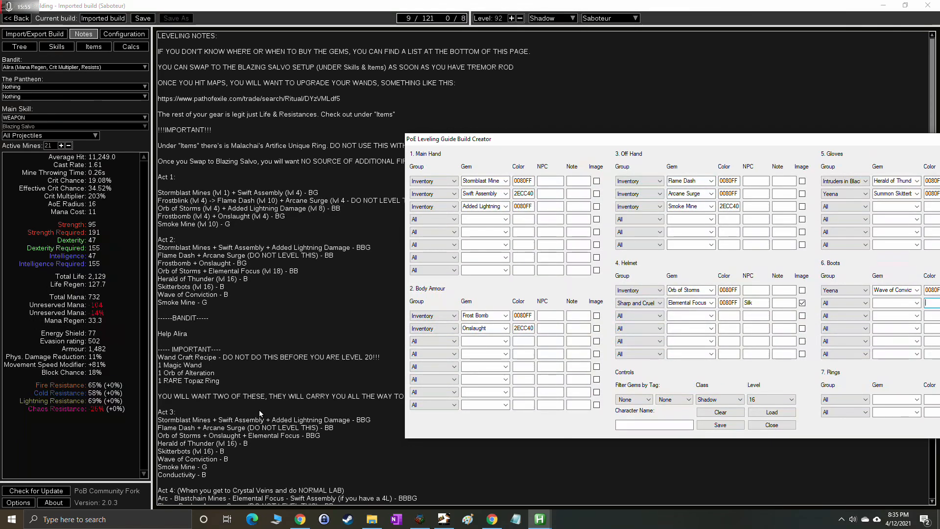
{"action": "left_click_drag", "start_coordinate": [492, 142], "coordinate": [519, 139]}
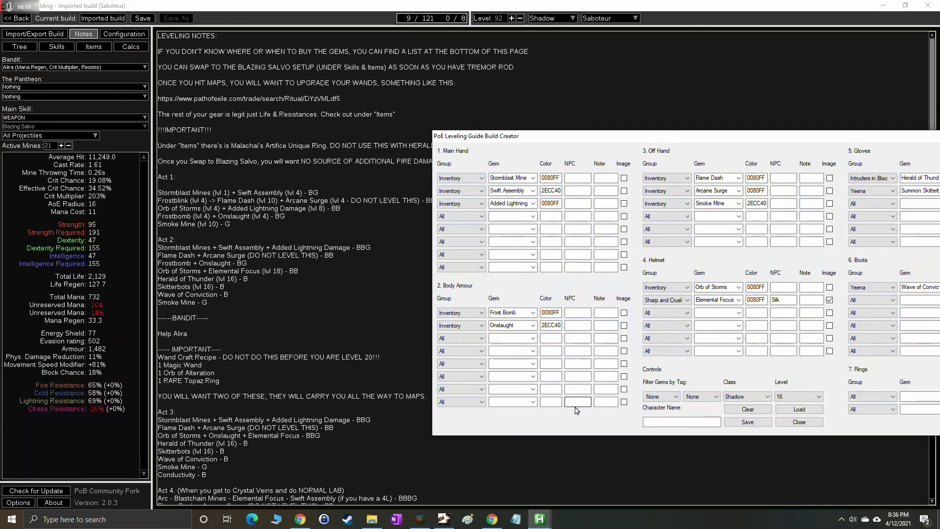
{"action": "left_click", "coordinate": [372, 518]}
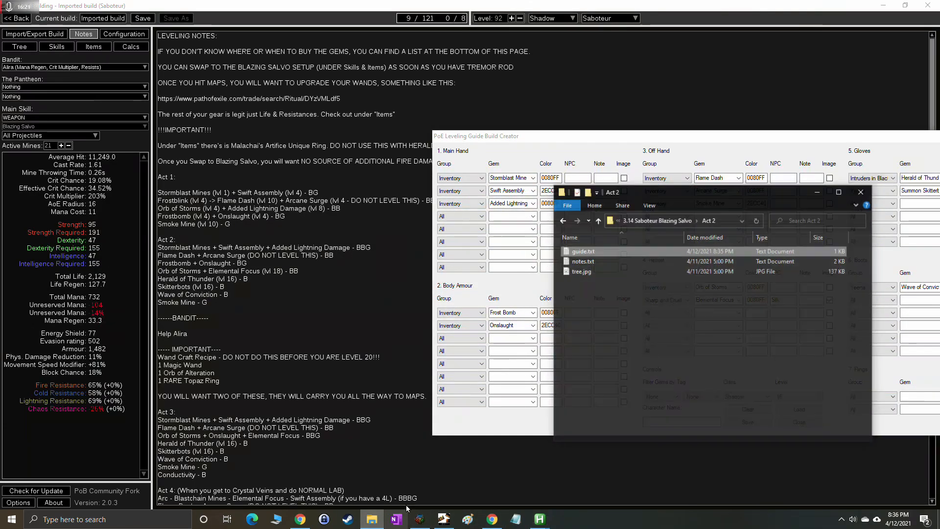
{"action": "double_click", "coordinate": [588, 244]}
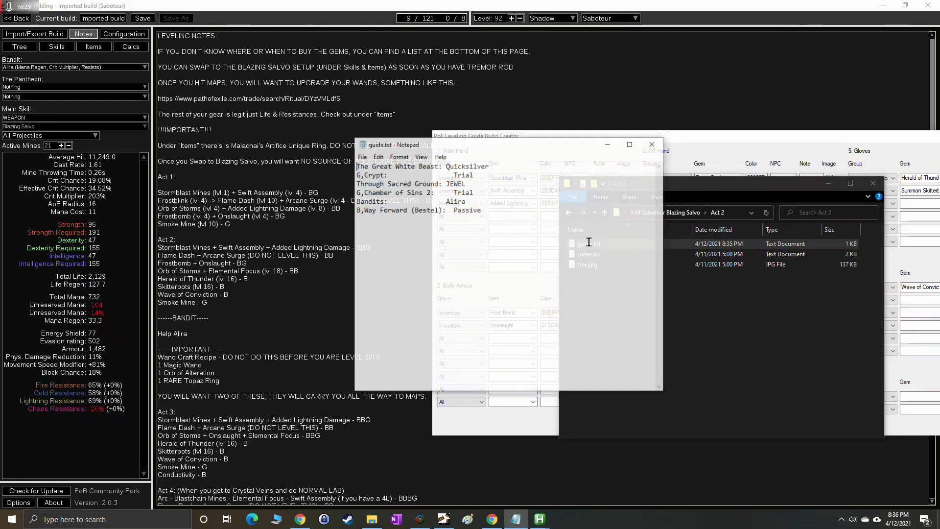
{"action": "type", "text": "C"}
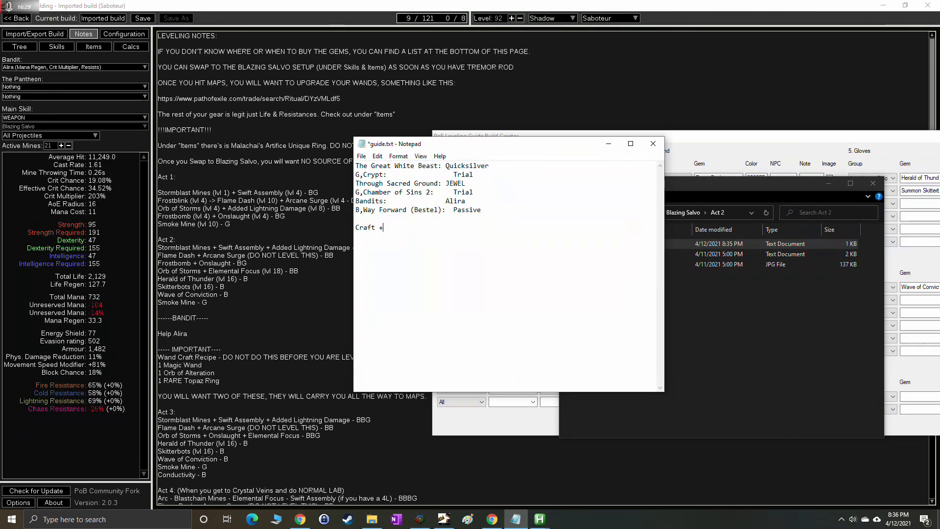
{"action": "type", "text": "raft +lightning Wand"}
{"action": "key", "text": "Return"}
{"action": "type", "text": "Blue W"}
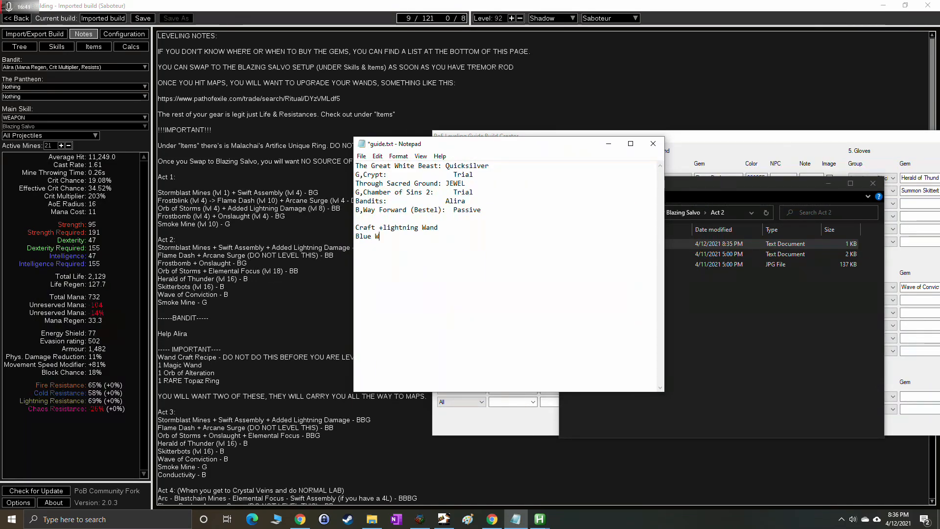
{"action": "type", "text": "and +"}
{"action": "key", "text": "BackSpace"}
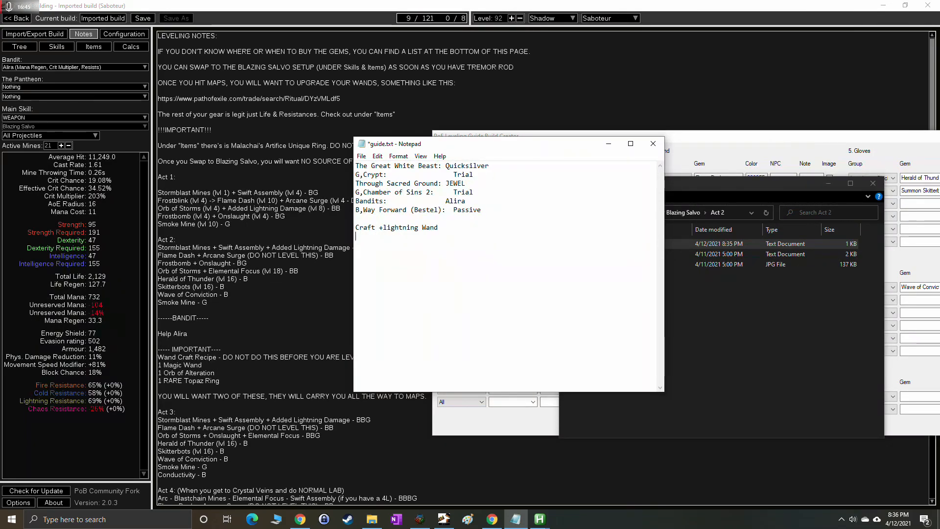
Add the line "Magic Wand + Alt + Rare Topaz Ring" to the Act 2 guide.txt, save the file and close it.
{"action": "type", "text": "Wave"}
{"action": "type", "text": "nd + Alt +"}
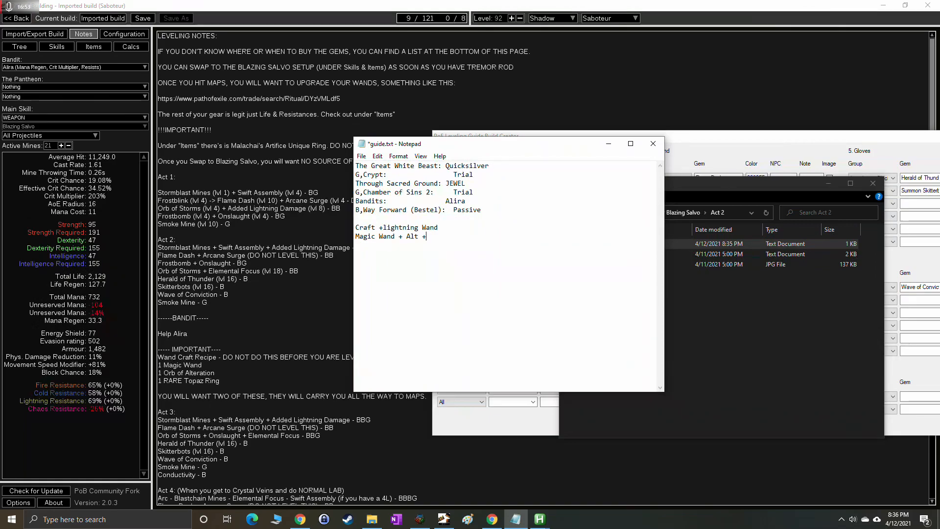
{"action": "type", "text": "e Topaz Ring"}
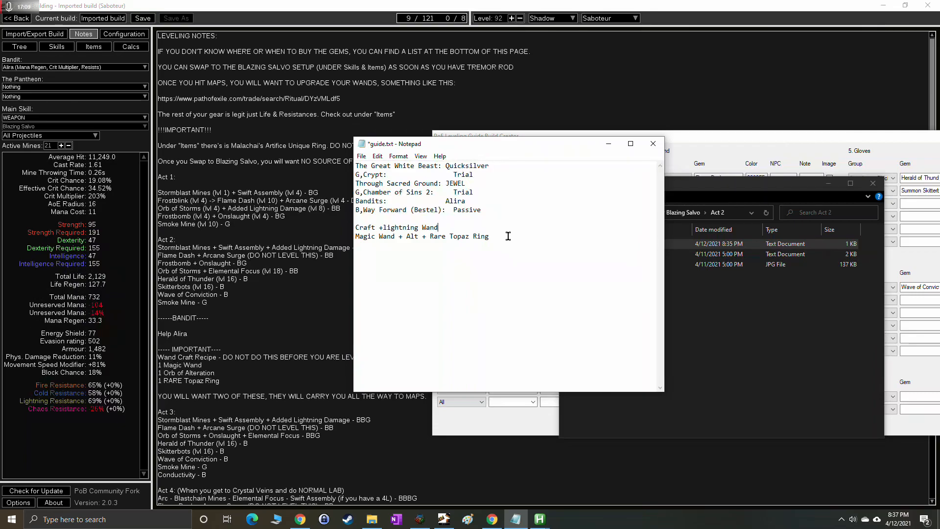
{"action": "left_click", "coordinate": [653, 144]}
{"action": "left_click", "coordinate": [494, 277]}
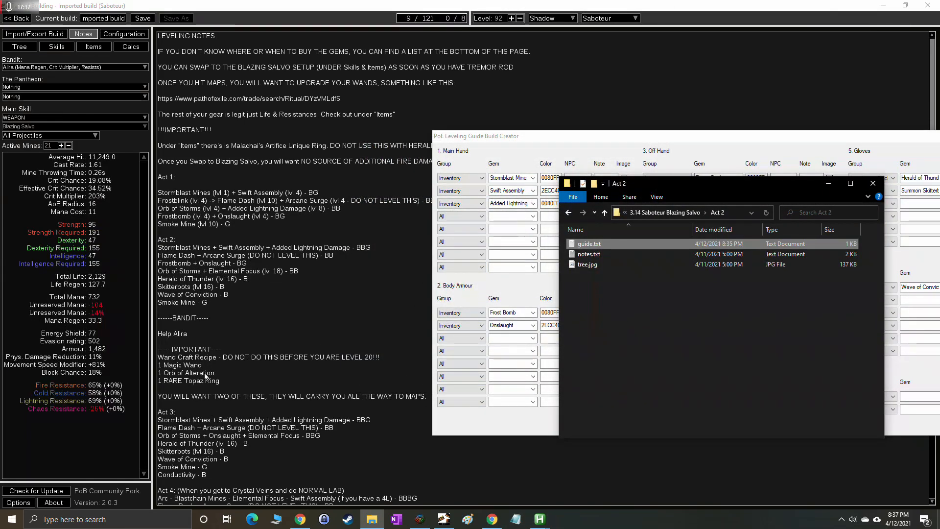
Minimize the Act 2 folder and switch the build creator to level 24.
{"action": "scroll", "coordinate": [391, 319], "scroll_direction": "down", "scroll_amount": 4}
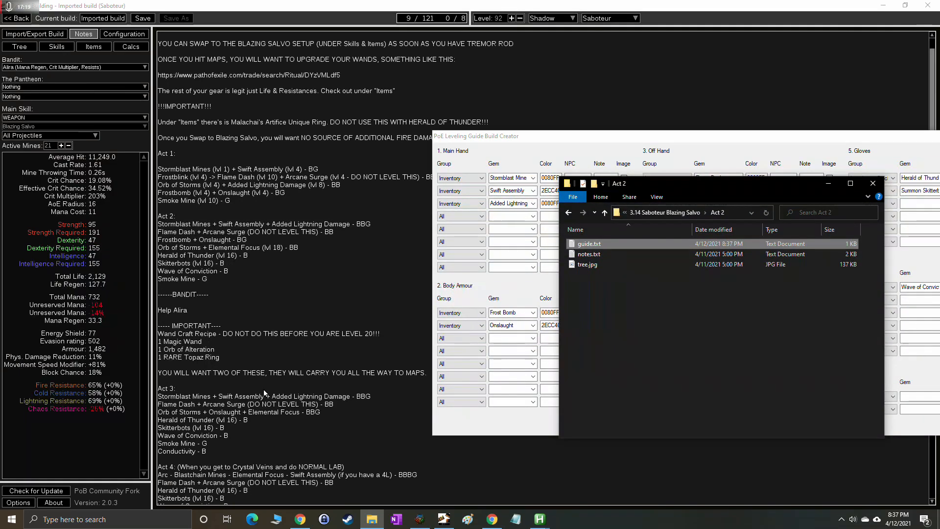
{"action": "left_click", "coordinate": [827, 184]}
{"action": "left_click", "coordinate": [795, 396]}
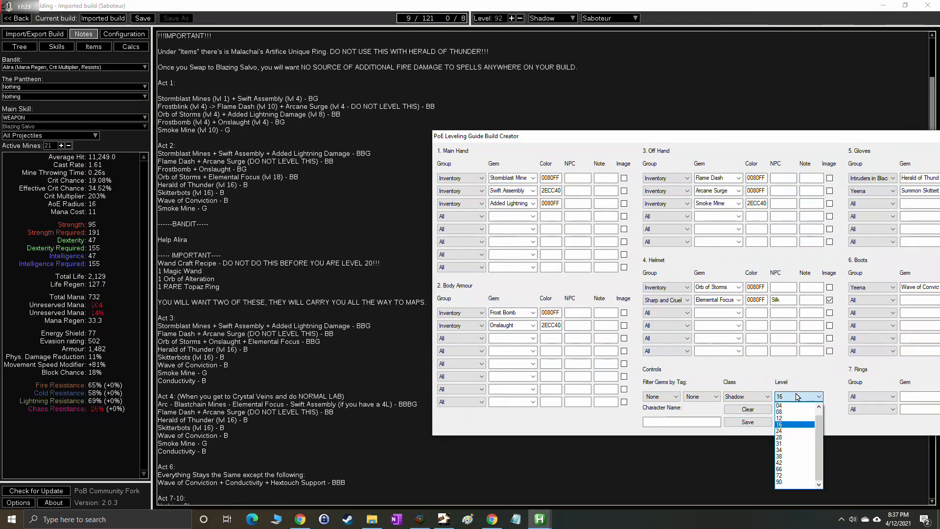
{"action": "left_click", "coordinate": [788, 435]}
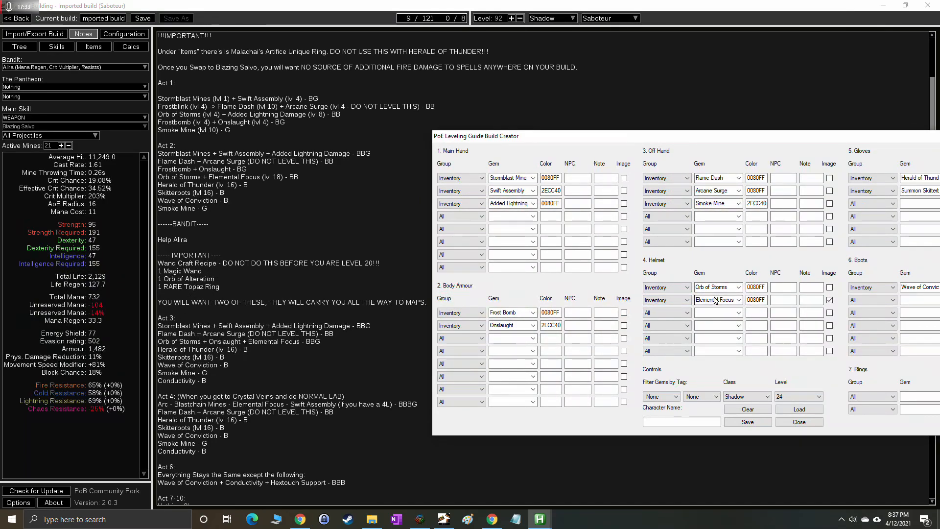
Move Onslaught from Body Armour to the third Helmet slot with group Inventory, and reset its vacated slot's group to All.
{"action": "left_click", "coordinate": [513, 324]}
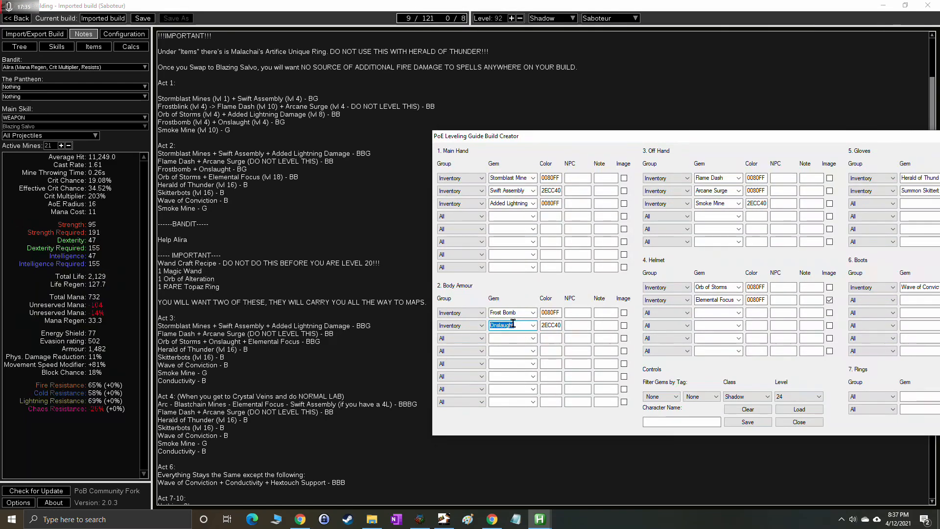
{"action": "key", "text": "ctrl+x"}
{"action": "left_click", "coordinate": [713, 312]}
{"action": "key", "text": "ctrl+v"}
{"action": "left_click", "coordinate": [666, 314]}
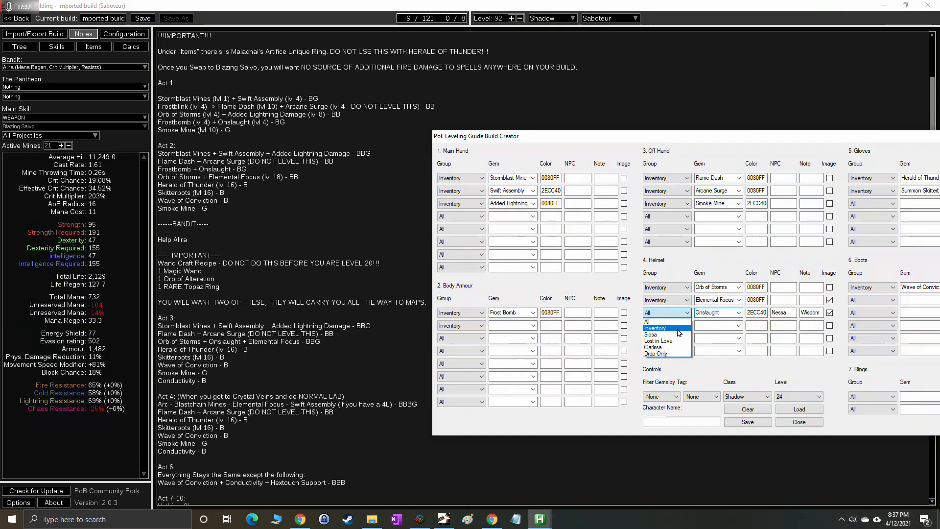
{"action": "left_click", "coordinate": [679, 329]}
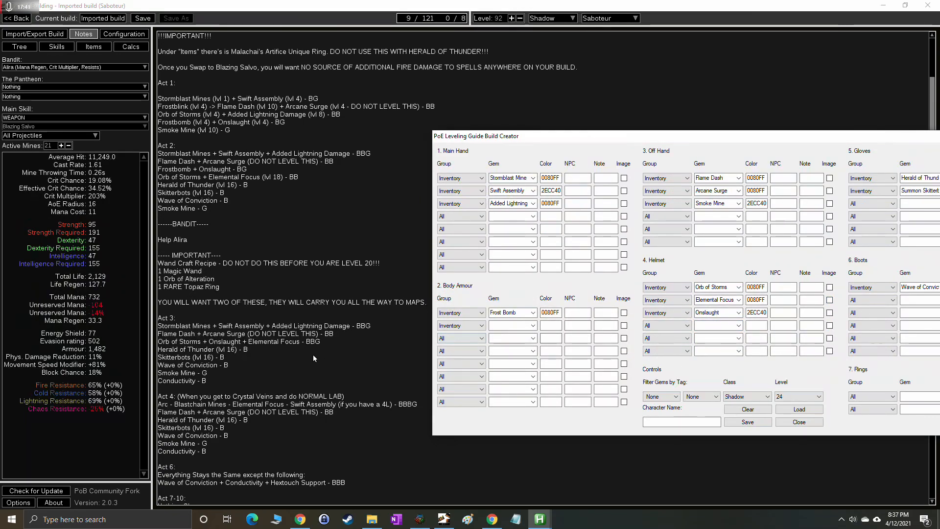
{"action": "left_click", "coordinate": [448, 326]}
{"action": "left_click", "coordinate": [446, 334]}
Clear Frost Bomb from the first Body Armour slot and reset that slot's group to All.
{"action": "left_click_drag", "start_coordinate": [618, 146], "coordinate": [451, 151]}
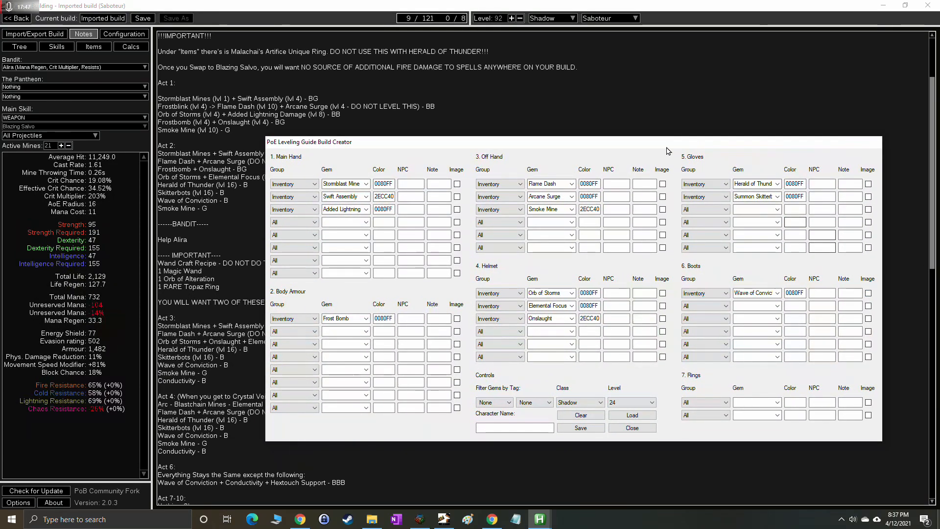
{"action": "left_click_drag", "start_coordinate": [623, 142], "coordinate": [669, 100]}
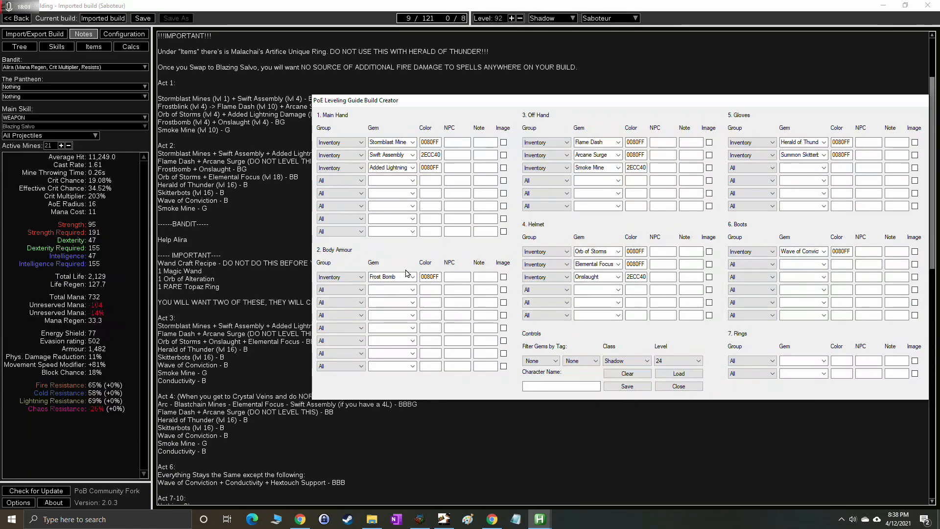
{"action": "left_click", "coordinate": [397, 277]}
{"action": "key", "text": "BackSpace"}
{"action": "left_click", "coordinate": [360, 276]}
{"action": "left_click", "coordinate": [341, 284]}
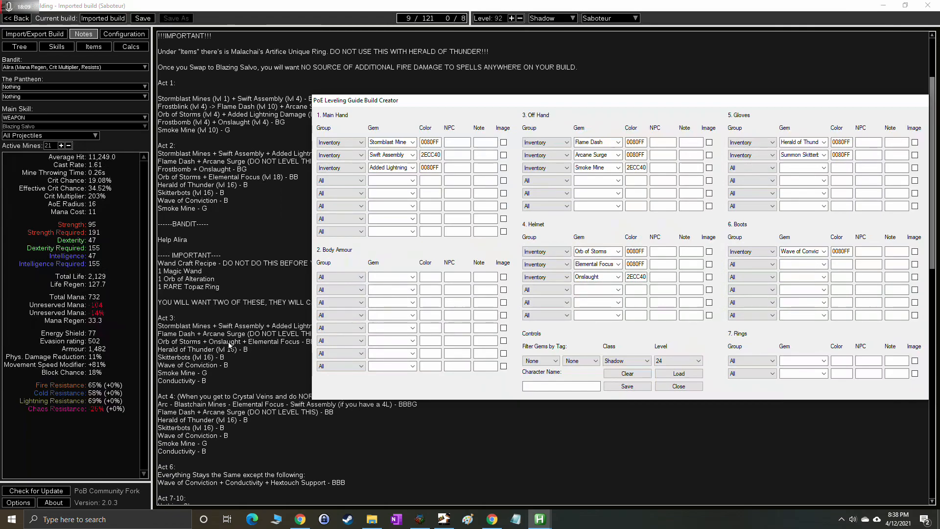
Set the first Body Armour gem to Conductivity from the Lost in Love group.
{"action": "left_click", "coordinate": [343, 277]}
{"action": "left_click", "coordinate": [338, 309]}
{"action": "left_click", "coordinate": [412, 277]}
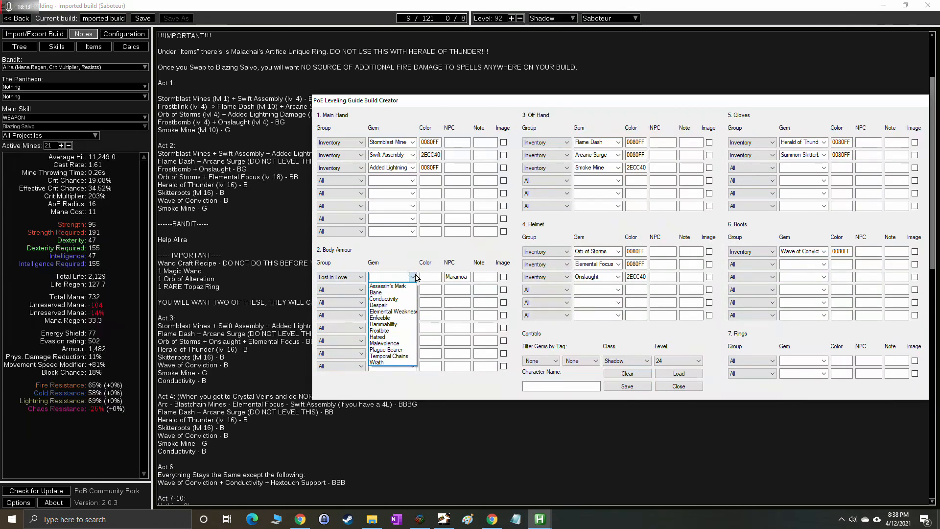
{"action": "left_click", "coordinate": [383, 299]}
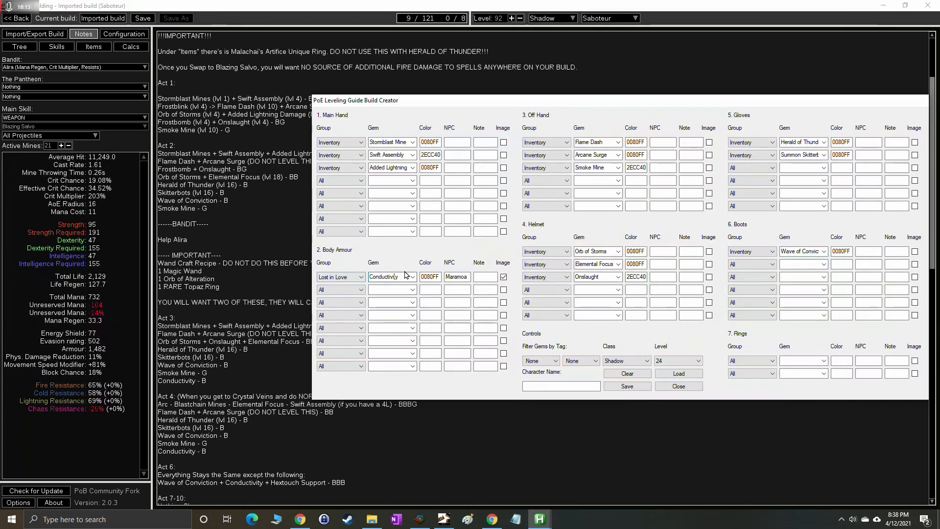
{"action": "left_click", "coordinate": [398, 289]}
Switch the build creator to level 34, keeping the Act 4 notes in view.
{"action": "left_click", "coordinate": [669, 362]}
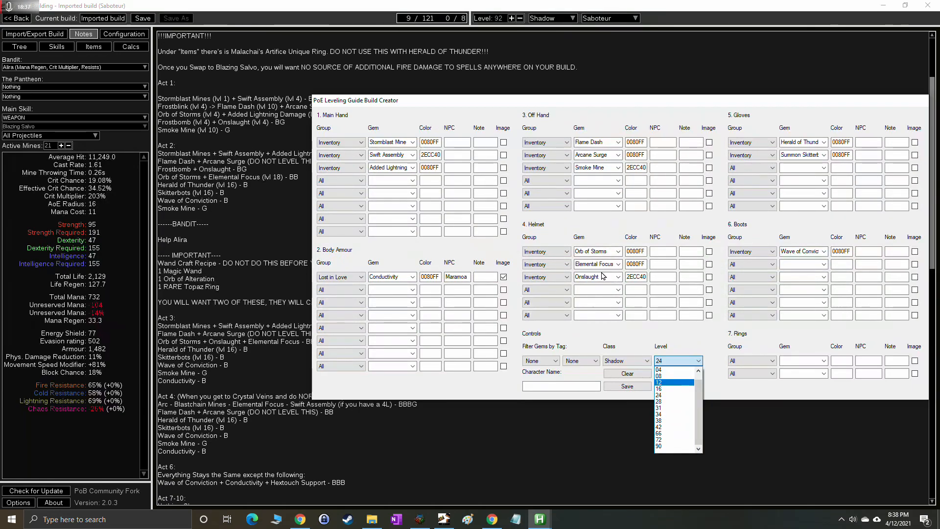
{"action": "left_click", "coordinate": [555, 102]}
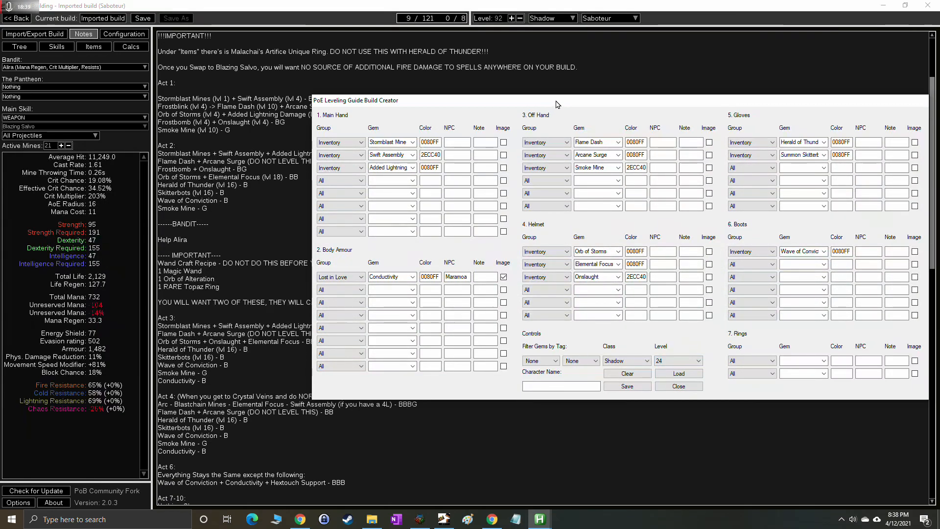
{"action": "left_click_drag", "start_coordinate": [535, 104], "coordinate": [526, 75]}
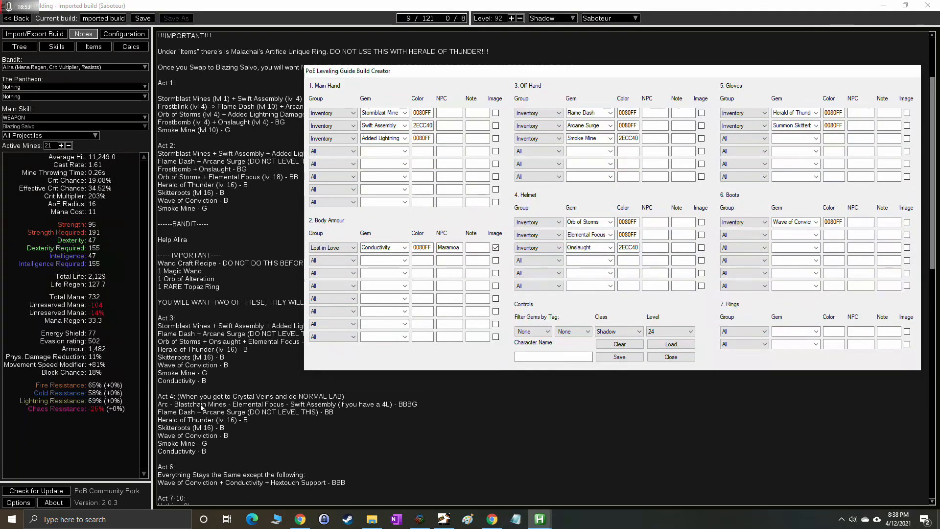
{"action": "left_click", "coordinate": [677, 332]}
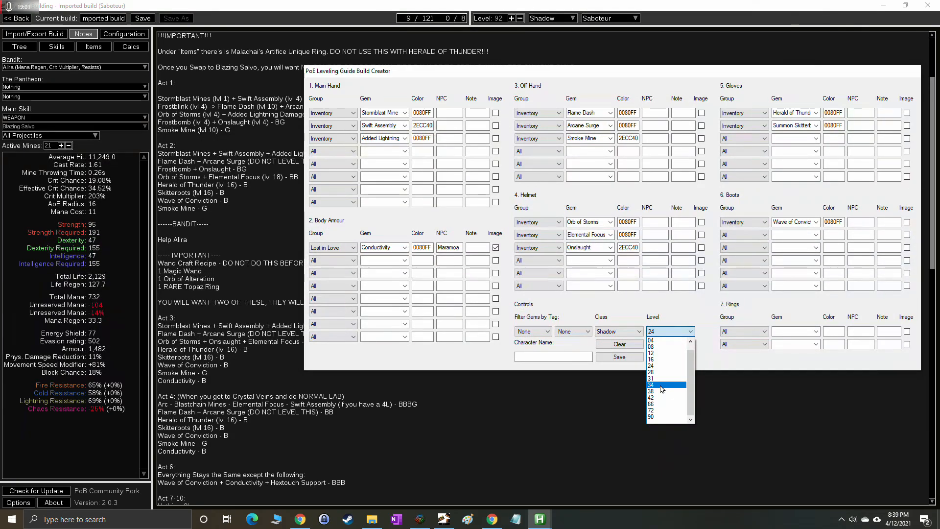
{"action": "left_click", "coordinate": [660, 385]}
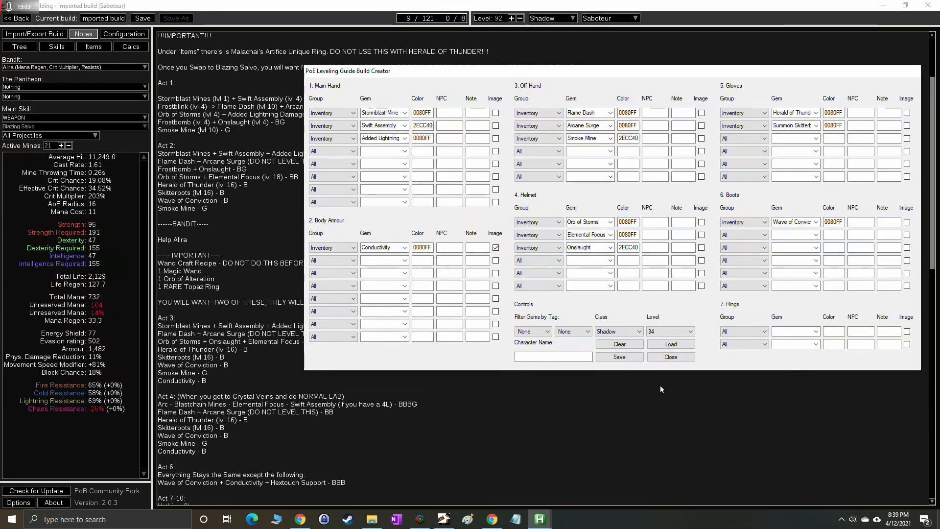
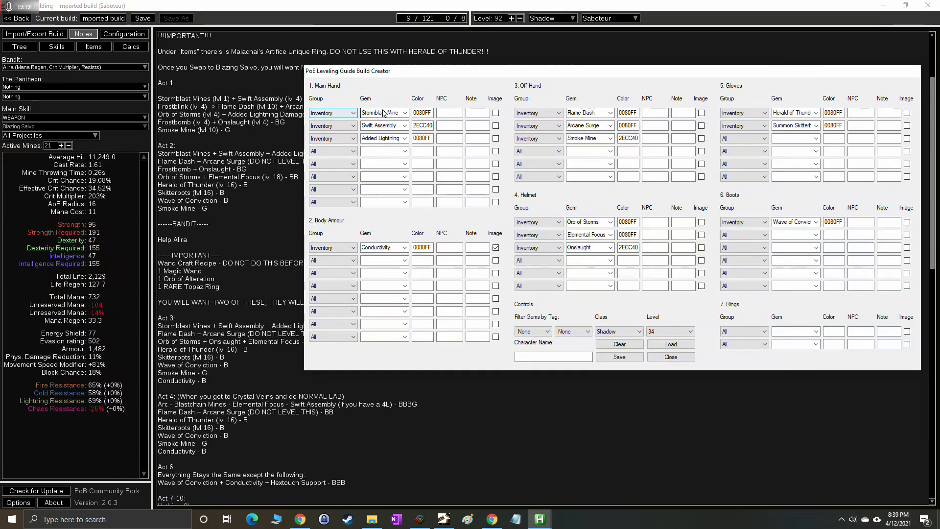
Set the first Main Hand gem to Arc from group All, and change the second Main Hand slot's group to All.
{"action": "left_click", "coordinate": [332, 114]}
{"action": "left_click", "coordinate": [323, 121]}
{"action": "left_click", "coordinate": [384, 113]}
{"action": "type", "text": "arc"}
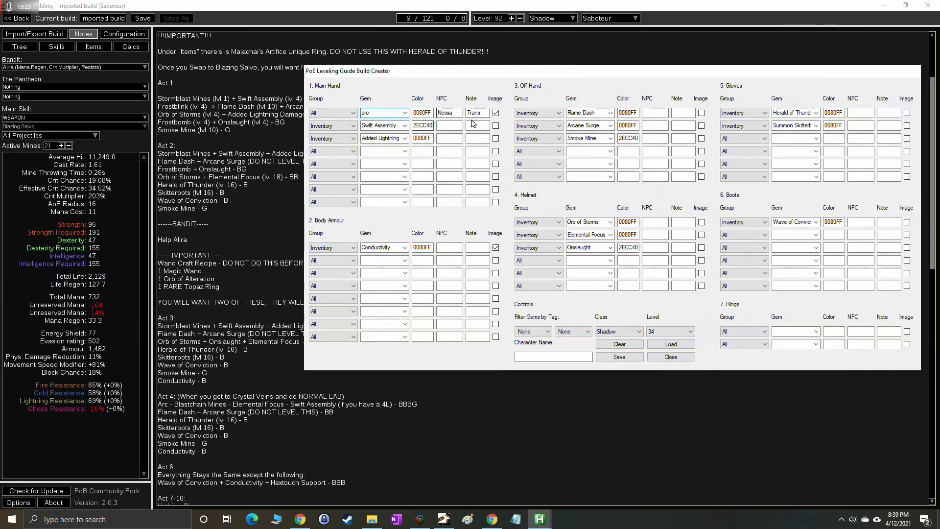
{"action": "key", "text": "Return"}
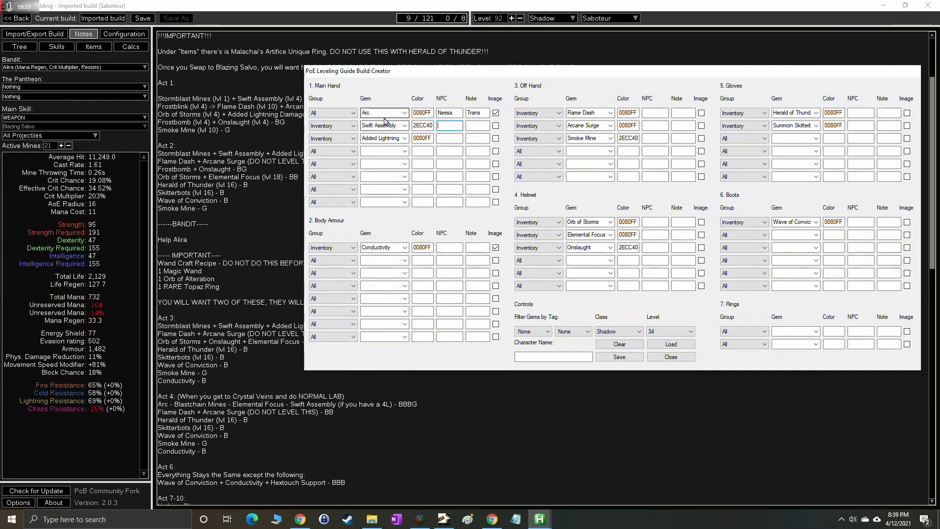
{"action": "left_click", "coordinate": [380, 113]}
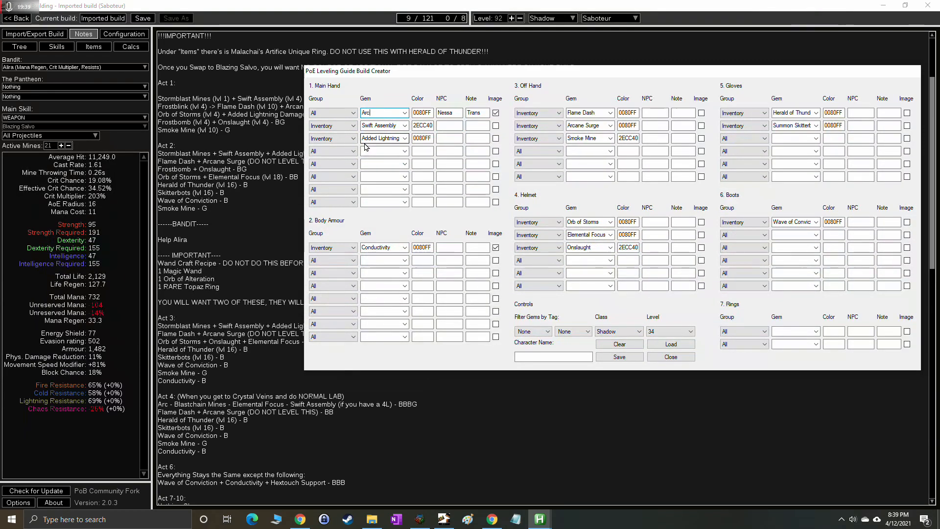
{"action": "left_click", "coordinate": [338, 126]}
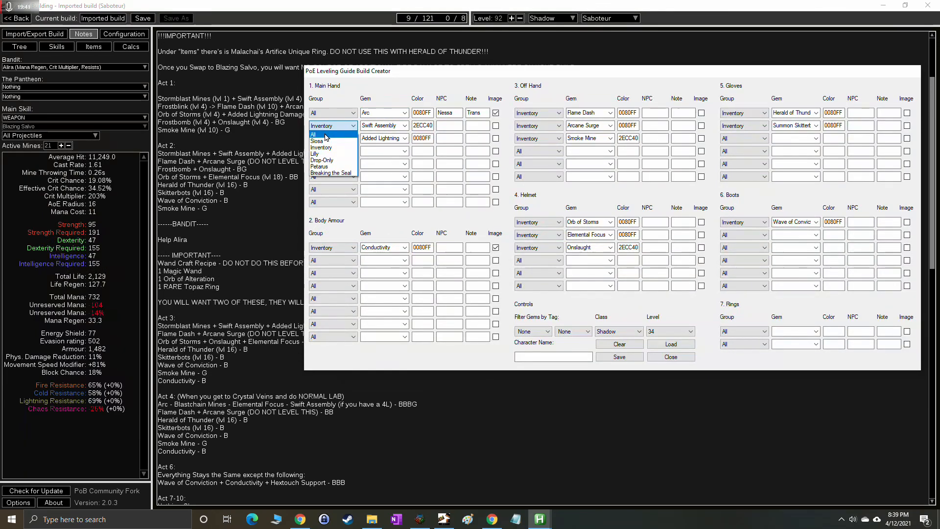
{"action": "left_click", "coordinate": [326, 137]}
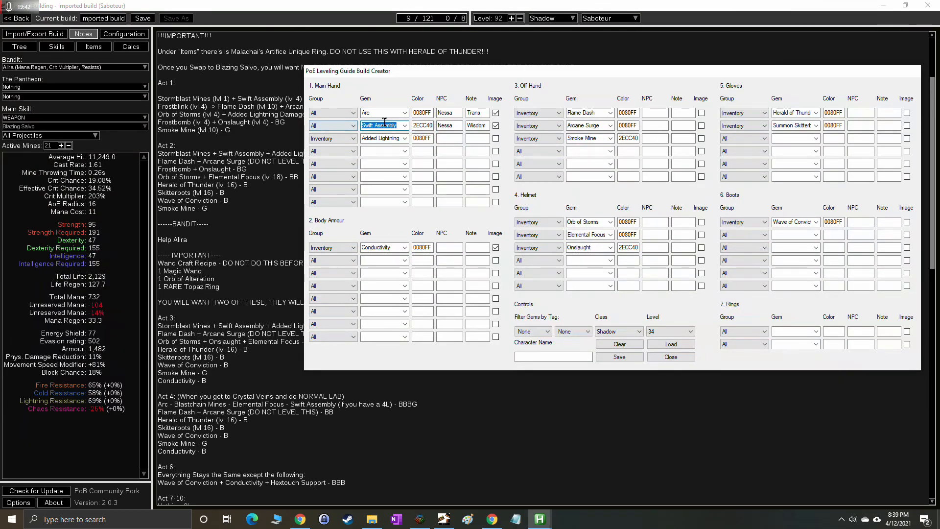
{"action": "left_click", "coordinate": [355, 126]}
Move Elemental Focus from the Helmet to the third Main Hand slot, replacing Added Lightning Damage.
{"action": "left_click", "coordinate": [384, 142]}
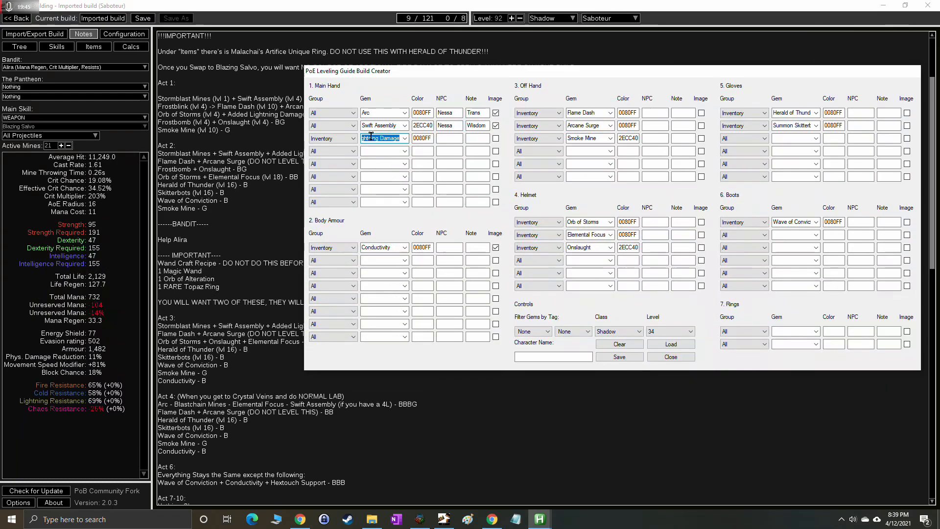
{"action": "left_click", "coordinate": [580, 236]}
{"action": "key", "text": "ctrl+c"}
{"action": "key", "text": "Delete"}
{"action": "left_click", "coordinate": [384, 126]}
{"action": "left_click", "coordinate": [388, 138]}
{"action": "key", "text": "ctrl+v"}
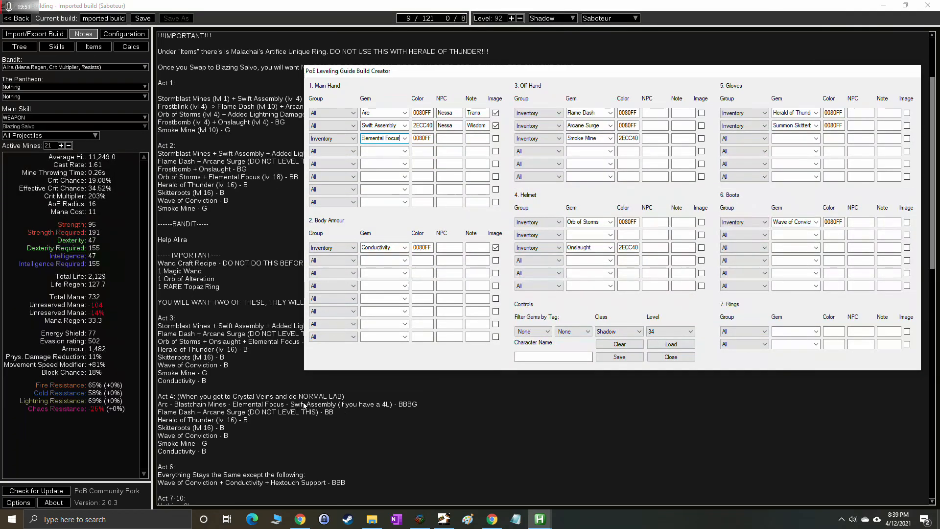
Move Swift Assembly from the second to the fourth Main Hand slot and set its group to Inventory.
{"action": "left_click", "coordinate": [390, 127]}
{"action": "key", "text": "ctrl+a"}
{"action": "key", "text": "ctrl+x"}
{"action": "left_click", "coordinate": [380, 152]}
{"action": "key", "text": "ctrl+v"}
{"action": "left_click", "coordinate": [333, 151]}
{"action": "left_click", "coordinate": [327, 168]}
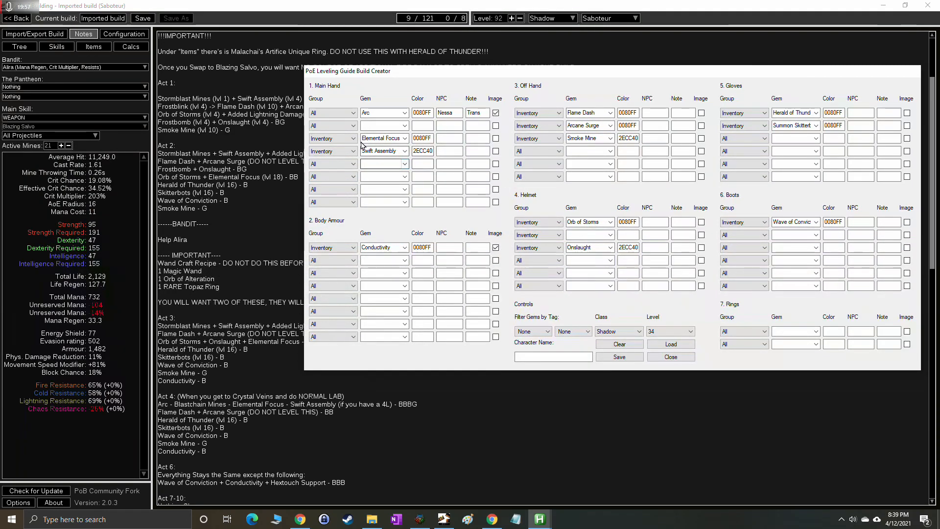
Set the second Main Hand gem to Blastchain Mine.
{"action": "left_click", "coordinate": [387, 151]}
{"action": "left_click", "coordinate": [388, 125]}
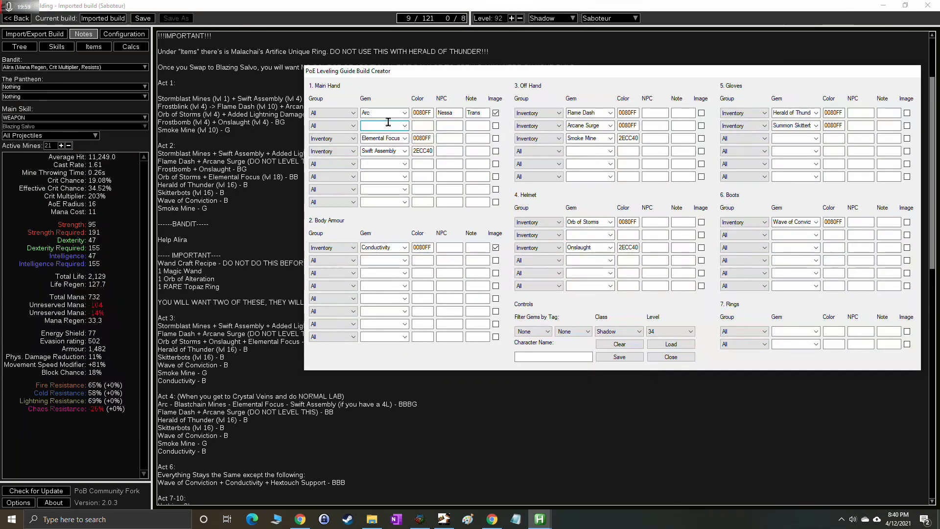
{"action": "type", "text": "blas"}
{"action": "left_click", "coordinate": [405, 126]}
{"action": "left_click", "coordinate": [380, 147]}
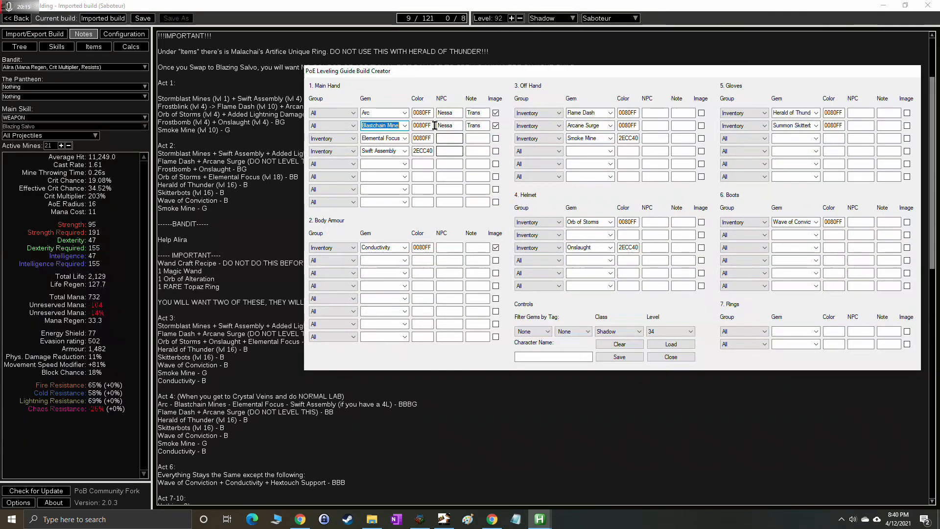
{"action": "left_click", "coordinate": [680, 332]}
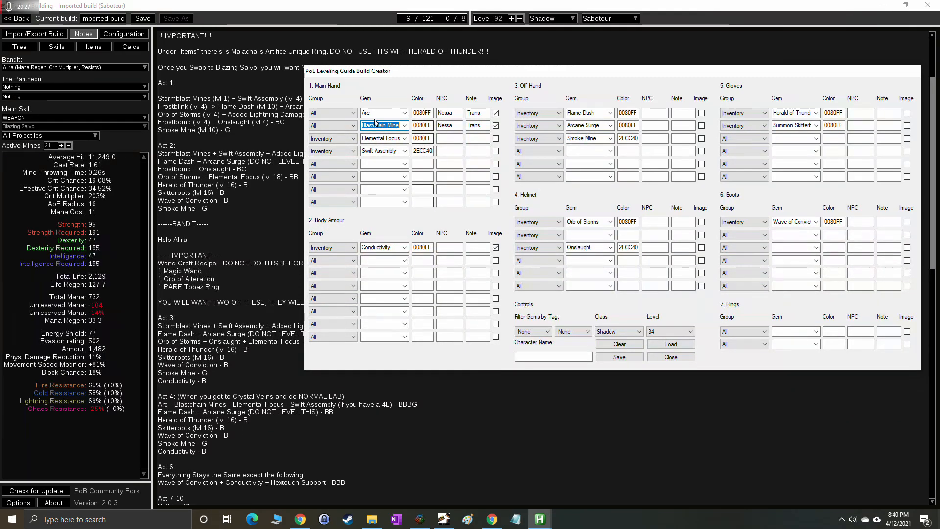
{"action": "left_click", "coordinate": [343, 113]}
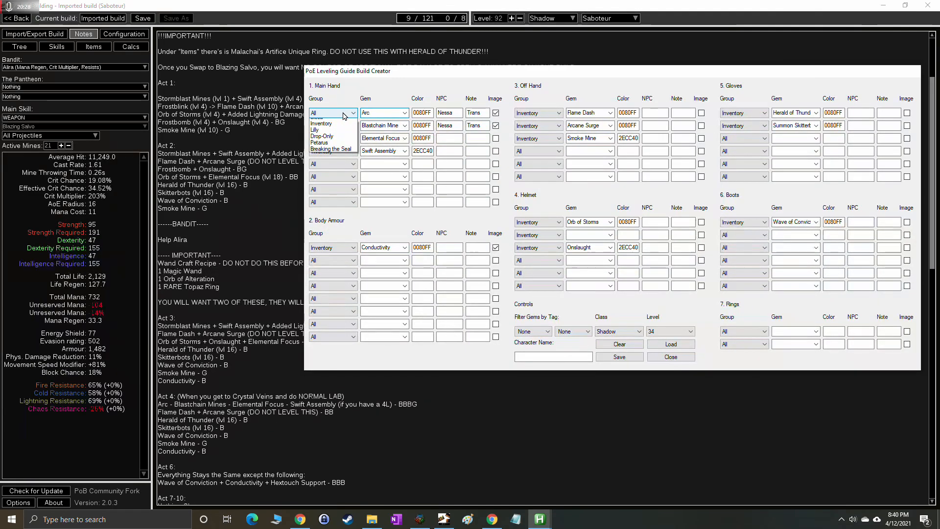
{"action": "left_click", "coordinate": [393, 117]}
{"action": "left_click", "coordinate": [458, 125]}
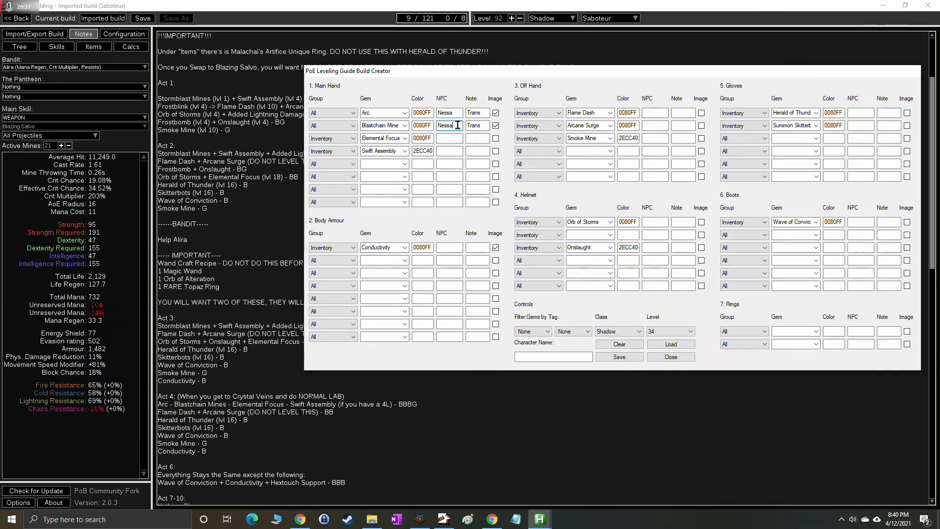
Clear Orb of Storms and Onslaught from the Helmet and reset the first three Helmet slots' groups to All.
{"action": "left_click_drag", "start_coordinate": [567, 221], "coordinate": [600, 222]}
{"action": "key", "text": "BackSpace"}
{"action": "double_click", "coordinate": [578, 247]}
{"action": "key", "text": "BackSpace"}
{"action": "left_click", "coordinate": [548, 247]}
{"action": "left_click", "coordinate": [547, 255]}
{"action": "left_click", "coordinate": [547, 235]}
{"action": "left_click", "coordinate": [547, 243]}
{"action": "left_click", "coordinate": [546, 223]}
{"action": "left_click", "coordinate": [546, 231]}
Turn off the image option for Conductivity in Body Armour and save the level 34 gem setup.
{"action": "left_click", "coordinate": [496, 247]}
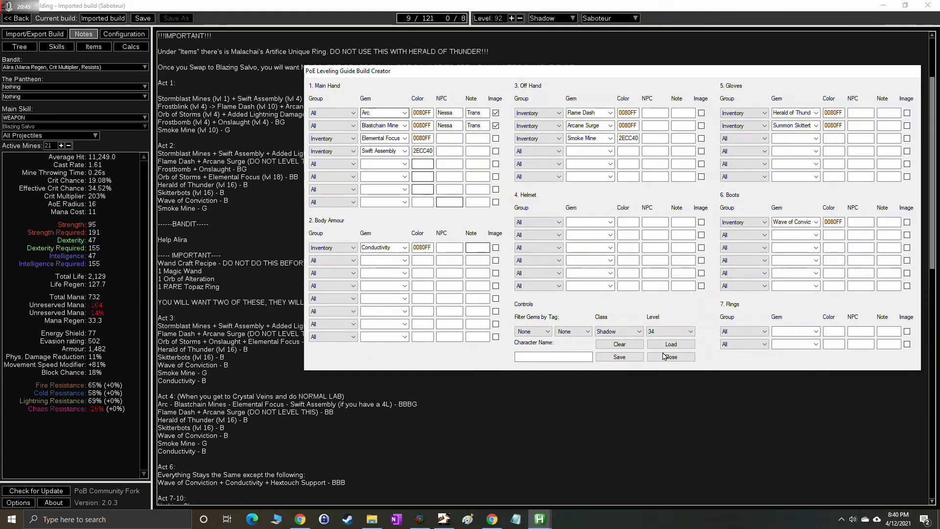
{"action": "left_click", "coordinate": [621, 357]}
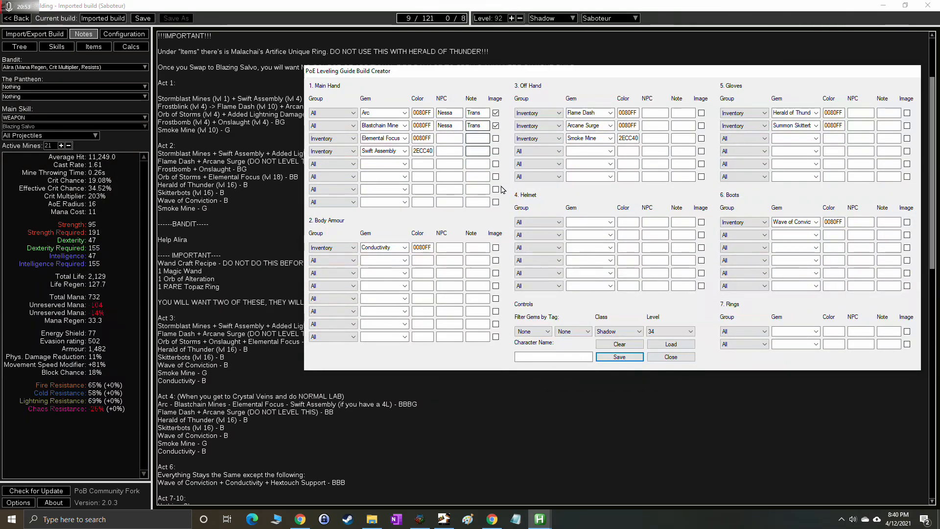
Search the PoEDB quest rewards page for "arc", then return to the build creator.
{"action": "left_click", "coordinate": [492, 520]}
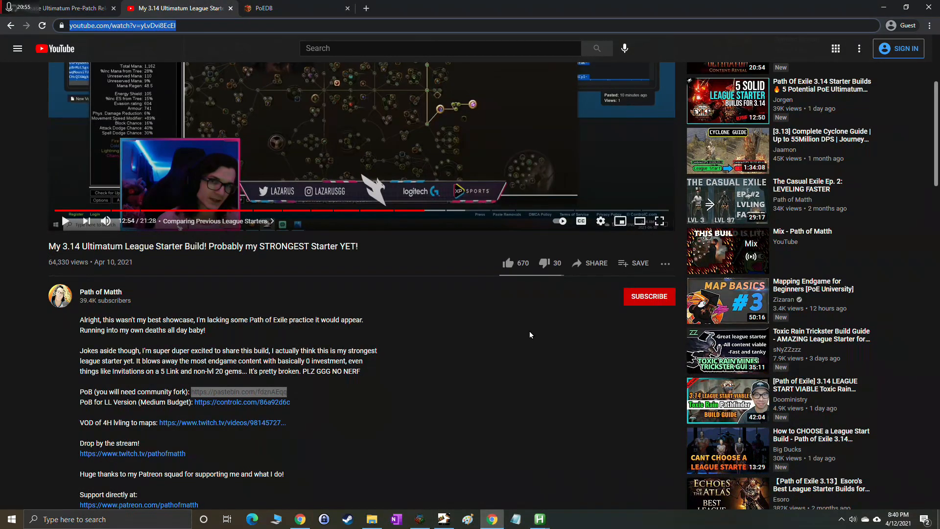
{"action": "left_click", "coordinate": [296, 6]}
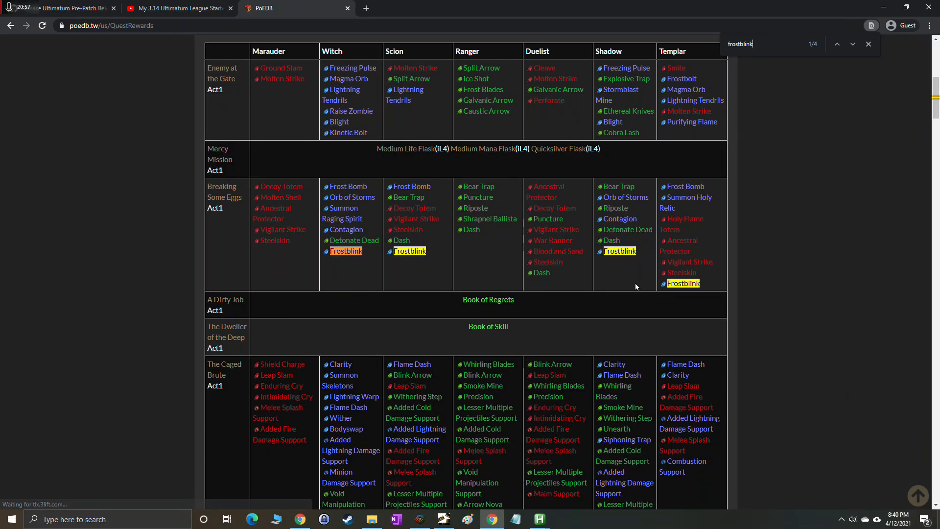
{"action": "key", "text": "ctrl+f"}
{"action": "type", "text": "arc"}
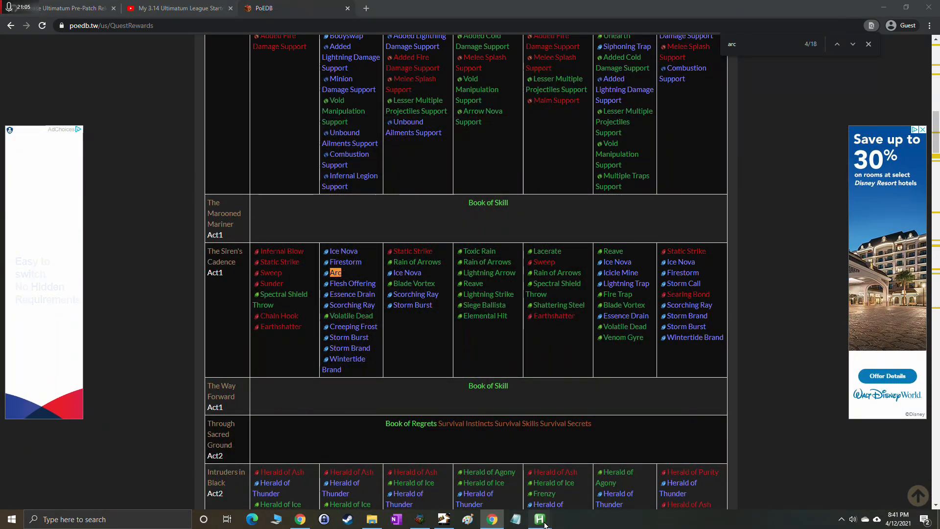
{"action": "mouse_move", "coordinate": [541, 519]}
{"action": "left_click", "coordinate": [585, 472]}
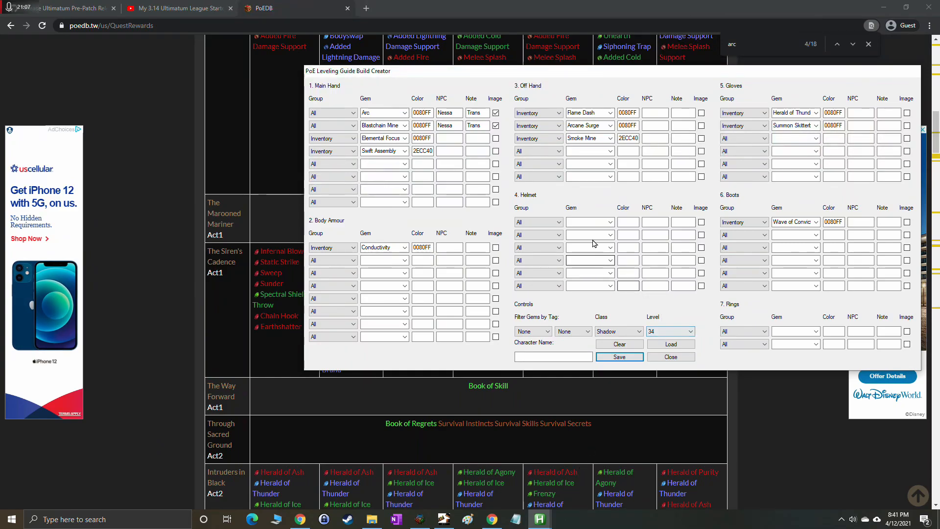
Check the 3.14 Saboteur Blazing Salvo build's gems folder for levels with saved setups and compare with the available level choices.
{"action": "left_click", "coordinate": [658, 332]}
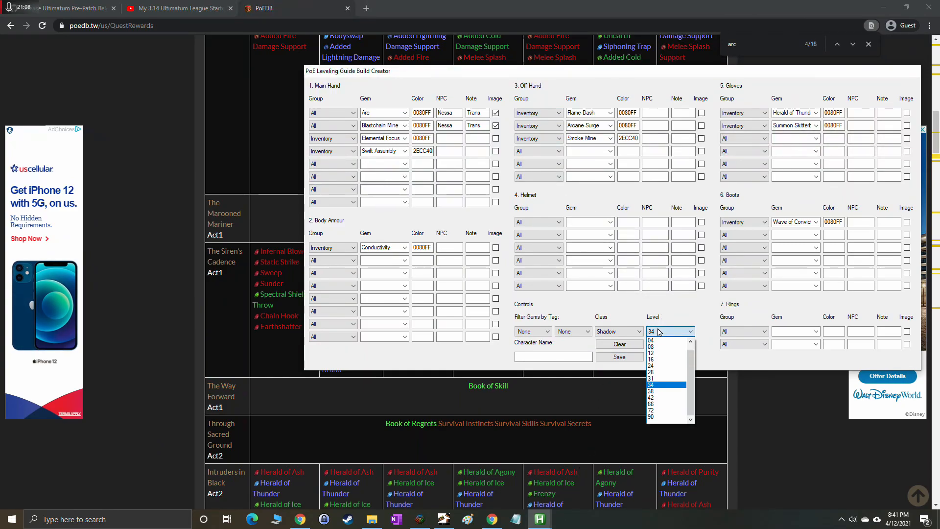
{"action": "left_click", "coordinate": [657, 302]}
{"action": "left_click", "coordinate": [373, 520]}
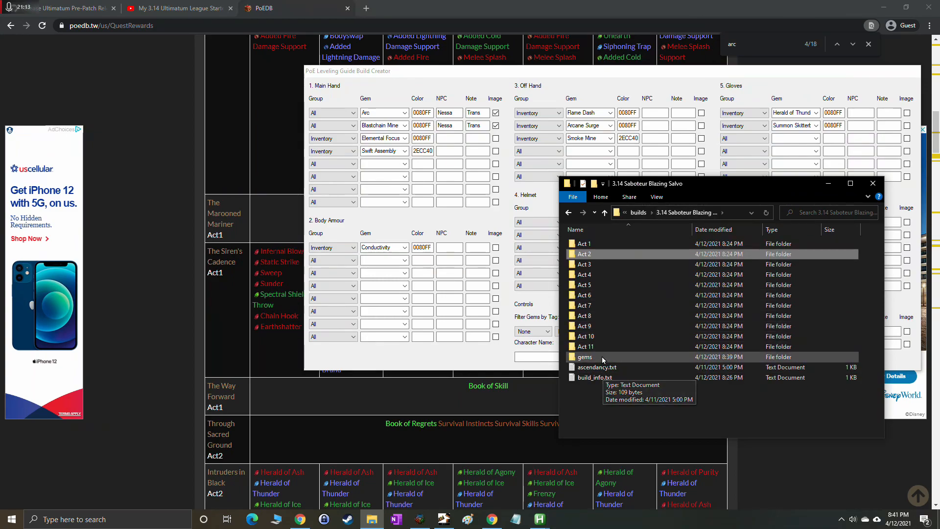
{"action": "double_click", "coordinate": [585, 357]}
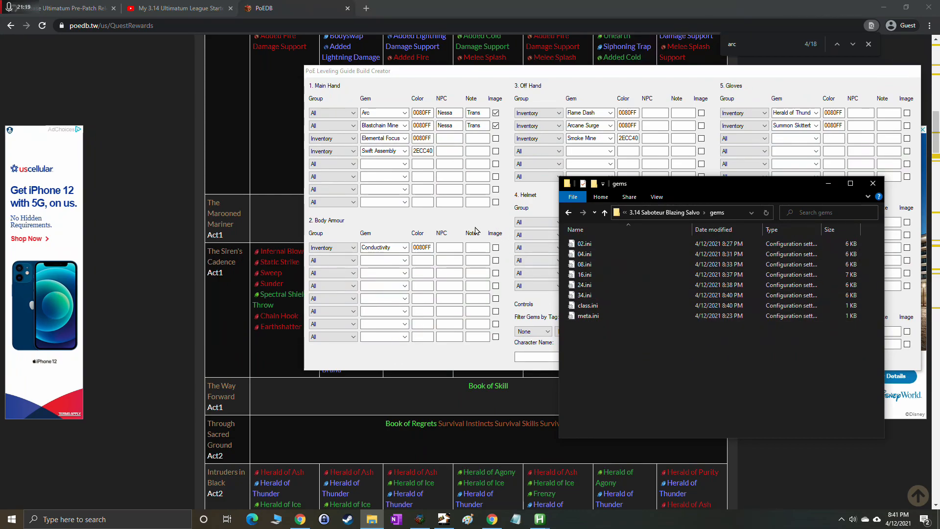
{"action": "left_click", "coordinate": [487, 245]}
{"action": "left_click", "coordinate": [674, 330]}
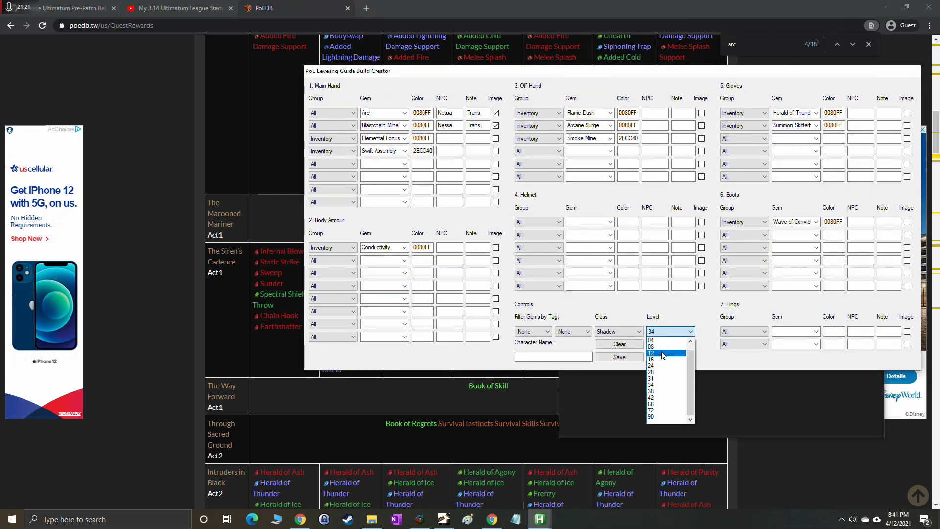
{"action": "left_click", "coordinate": [660, 332]}
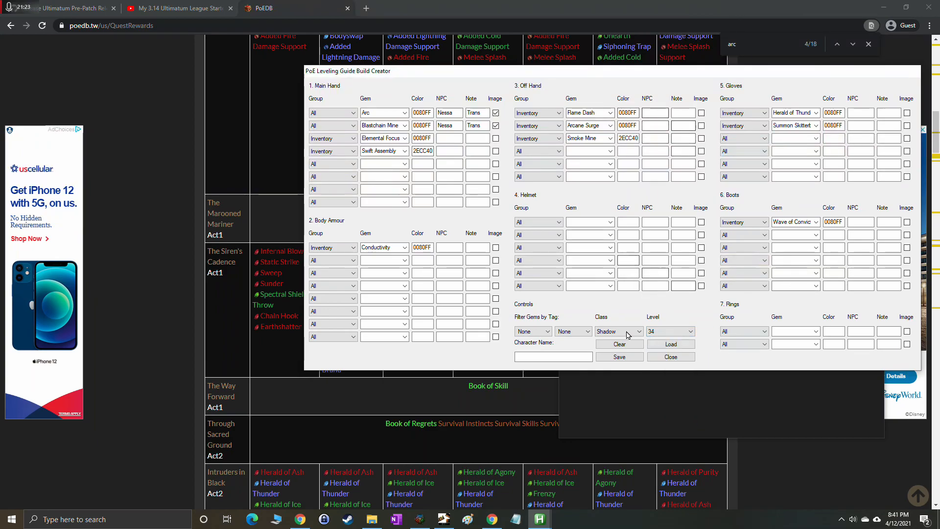
Load the level 08 gem setup and use it as the starting point for level 12.
{"action": "left_click", "coordinate": [661, 332]}
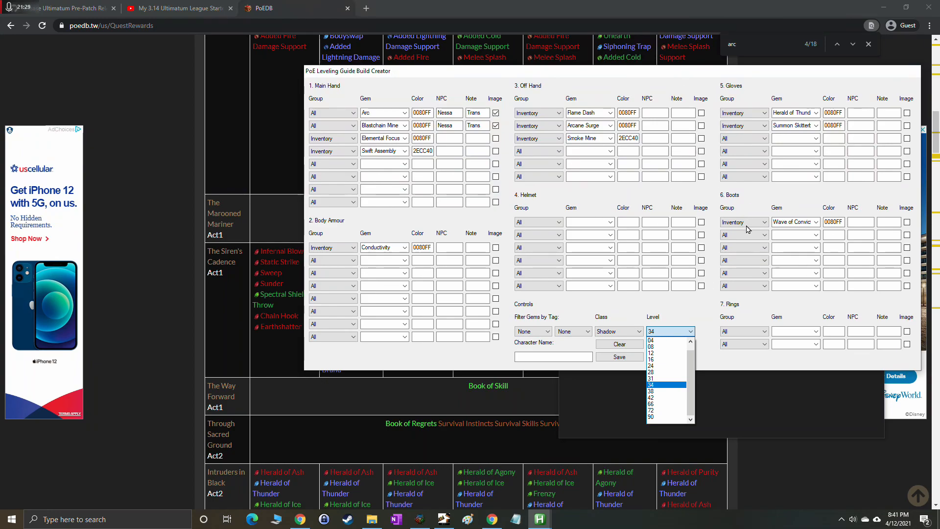
{"action": "left_click", "coordinate": [662, 348]}
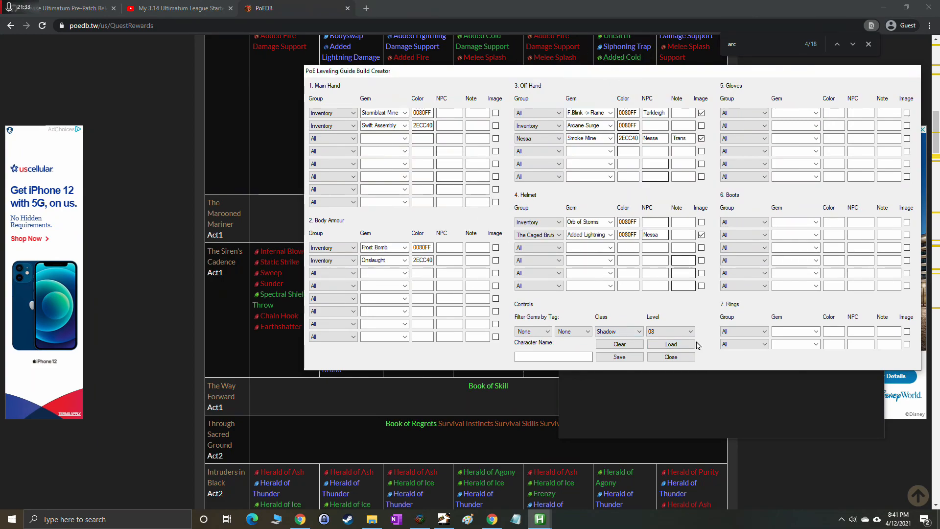
{"action": "left_click", "coordinate": [659, 331]}
{"action": "left_click", "coordinate": [653, 352]}
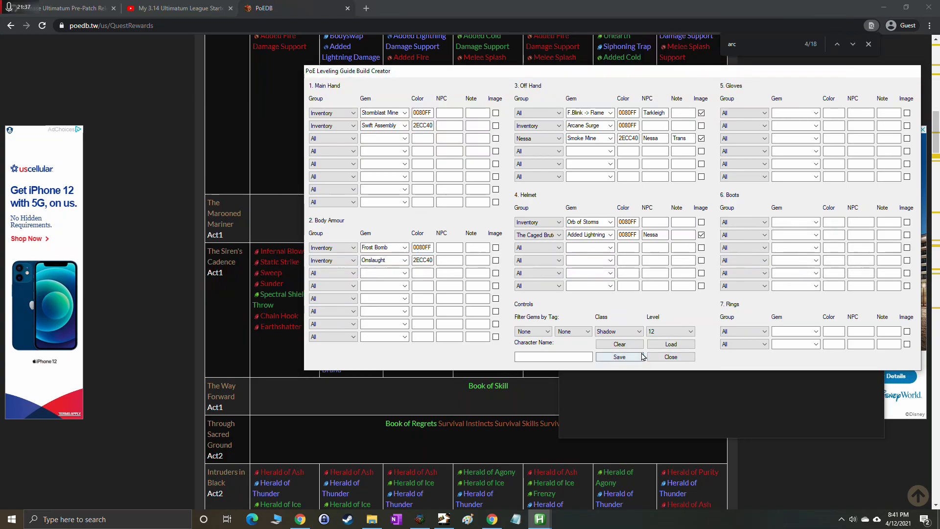
Change the first Off Hand gem to Flame Dash, and set Flame Dash and Smoke Mine to the Inventory group without images.
{"action": "left_click", "coordinate": [589, 112]}
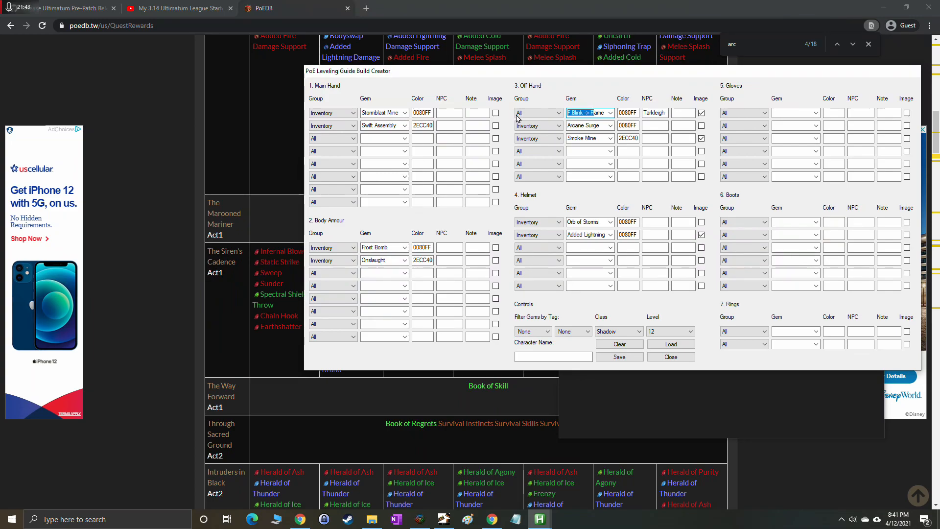
{"action": "left_click", "coordinate": [531, 113]}
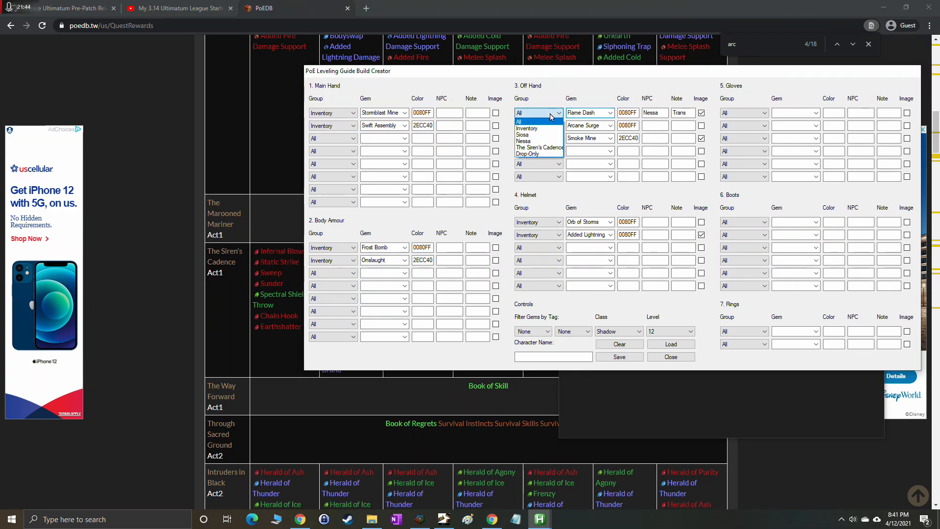
{"action": "left_click", "coordinate": [526, 129]}
{"action": "left_click", "coordinate": [545, 140]}
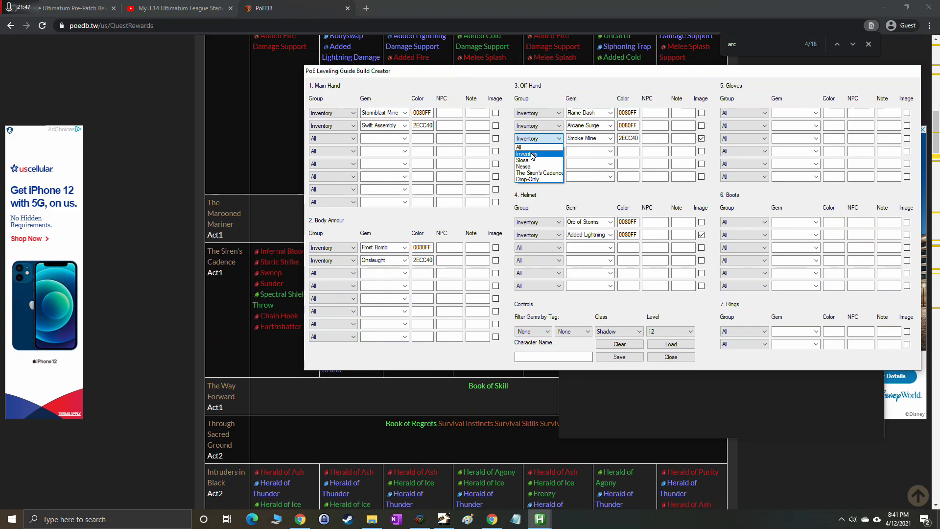
{"action": "left_click", "coordinate": [532, 154]}
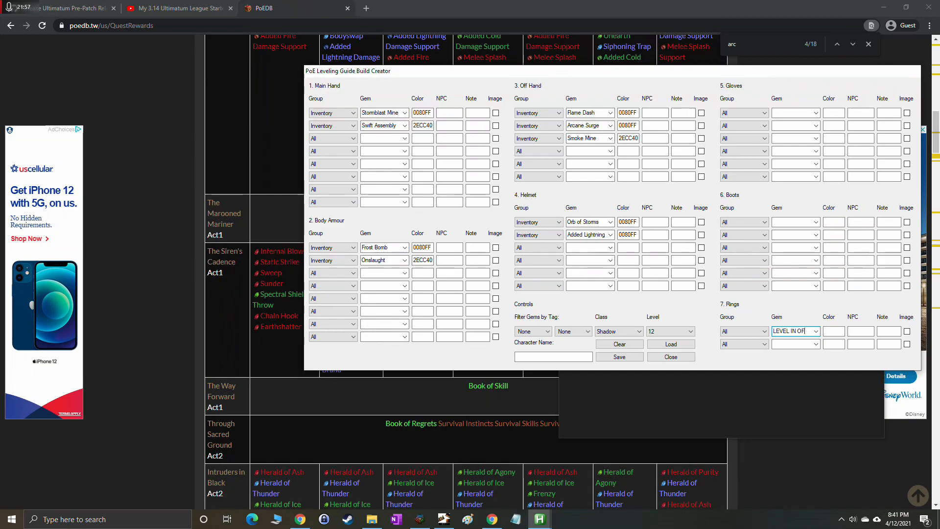
Label the first Rings slot with an offhand leveling reminder and set the second to Arc from the Nessa group.
{"action": "left_click", "coordinate": [749, 344]}
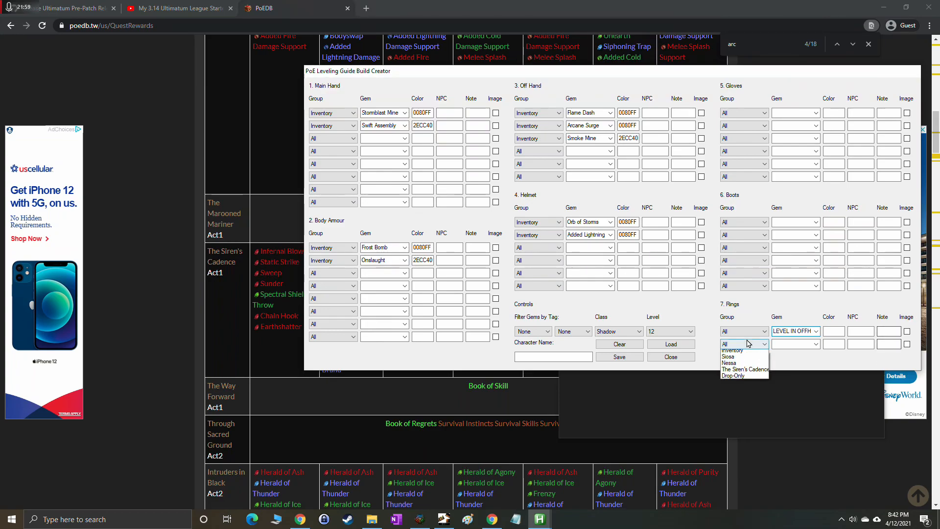
{"action": "left_click", "coordinate": [741, 378]}
{"action": "left_click", "coordinate": [814, 344]}
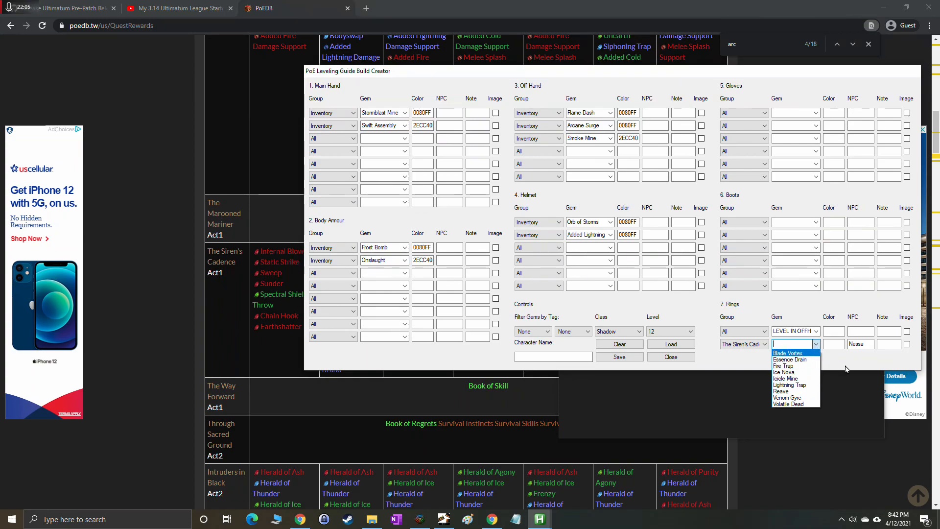
{"action": "left_click", "coordinate": [846, 368]}
{"action": "left_click", "coordinate": [764, 343]}
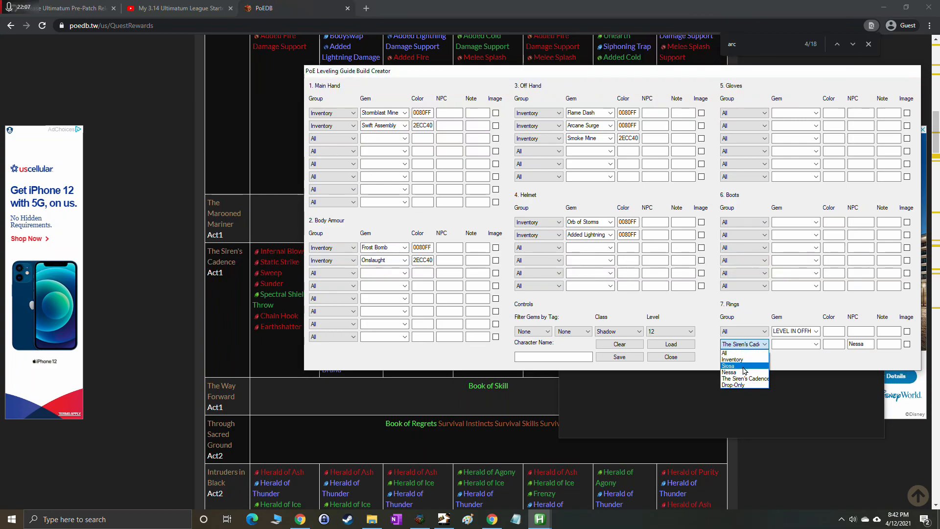
{"action": "left_click", "coordinate": [728, 372]}
{"action": "left_click", "coordinate": [815, 344]}
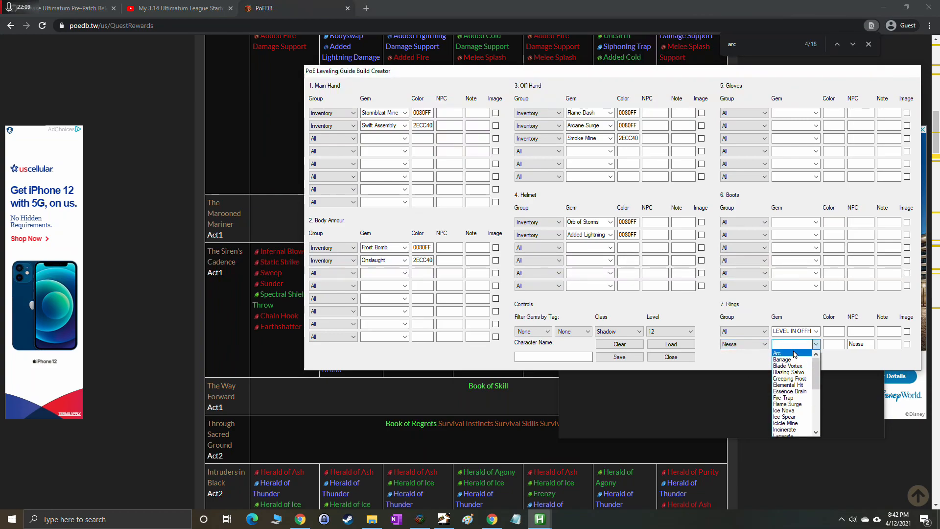
{"action": "left_click", "coordinate": [794, 352]}
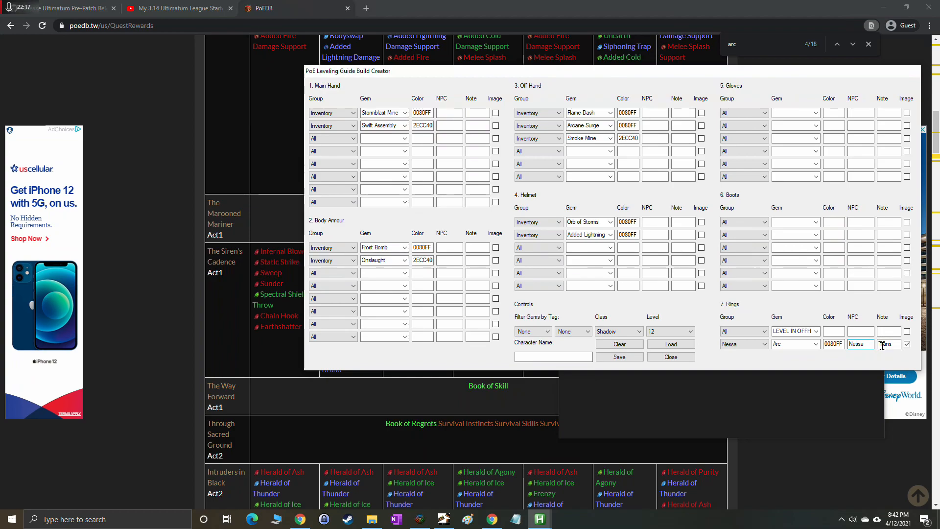
{"action": "left_click", "coordinate": [793, 335]}
{"action": "left_click", "coordinate": [796, 344]}
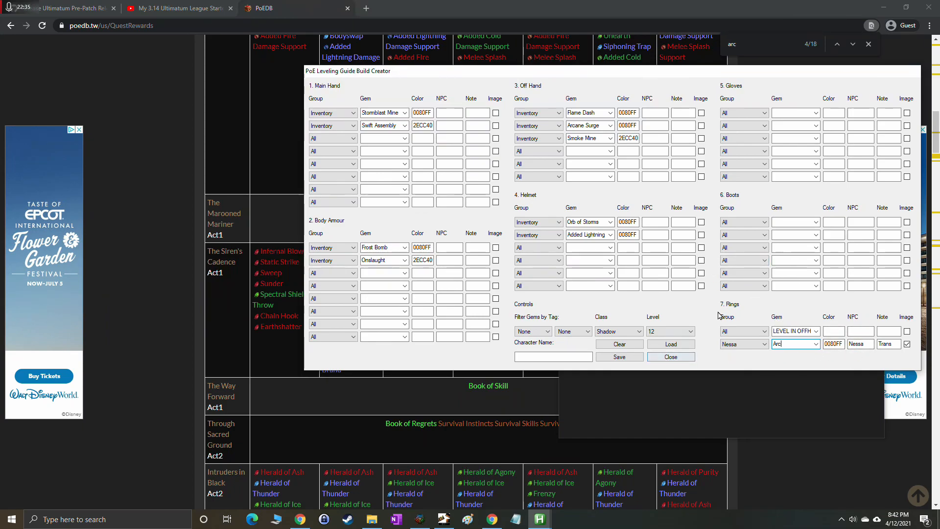
Switch to the level 34 gem setup and check the gems folder for the level 12 file.
{"action": "left_click", "coordinate": [676, 331]}
{"action": "scroll", "coordinate": [667, 382], "scroll_direction": "down", "scroll_amount": 5}
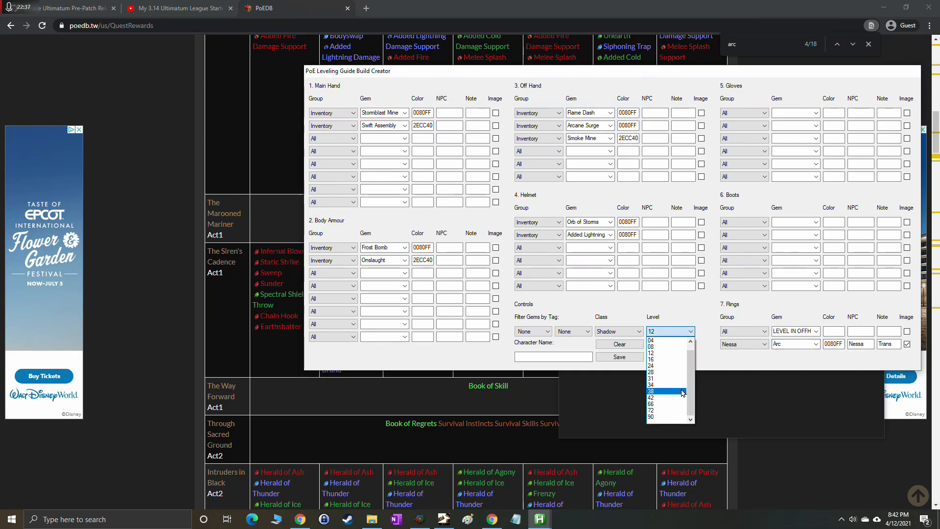
{"action": "left_click", "coordinate": [667, 392]}
{"action": "left_click", "coordinate": [438, 288]}
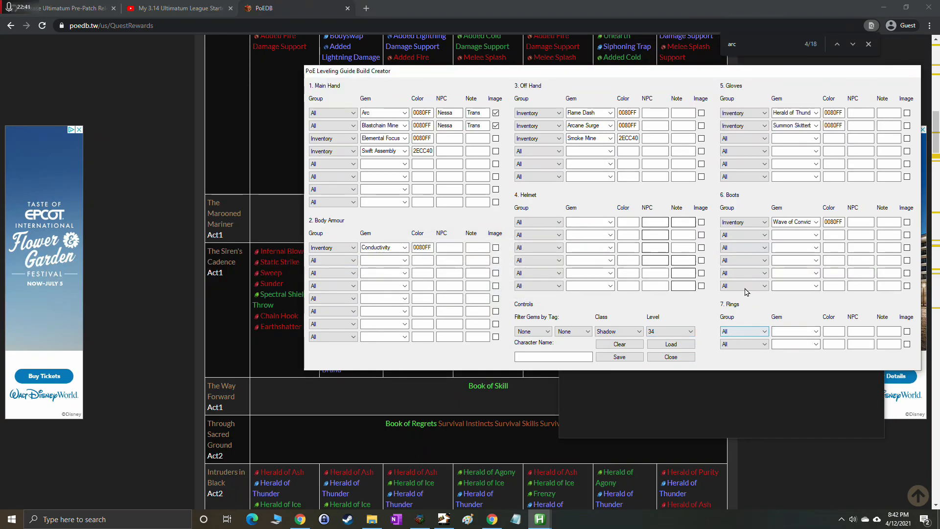
{"action": "left_click", "coordinate": [709, 401]}
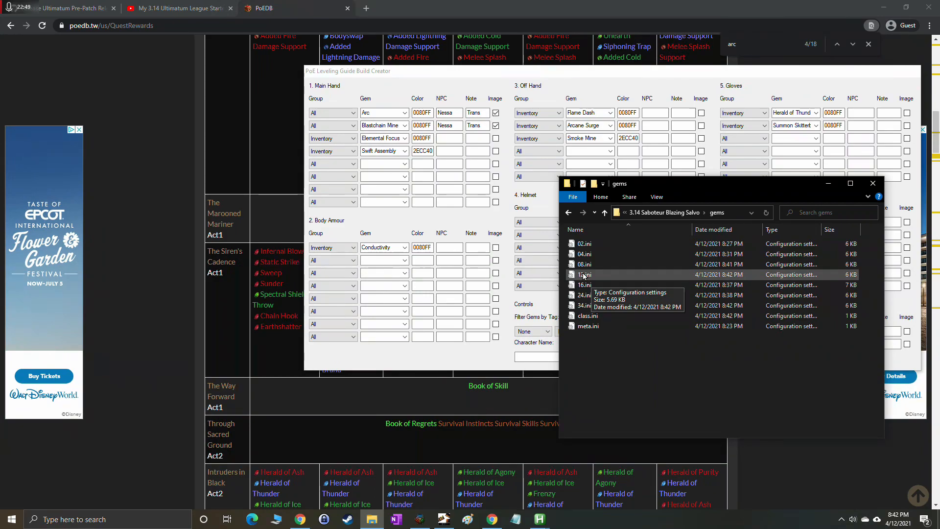
{"action": "key", "text": "alt+Tab"}
Reload the level 12 setup, set the last Boots slot's group to The Siren's Cadence and look through its gem choices.
{"action": "left_click", "coordinate": [669, 331]}
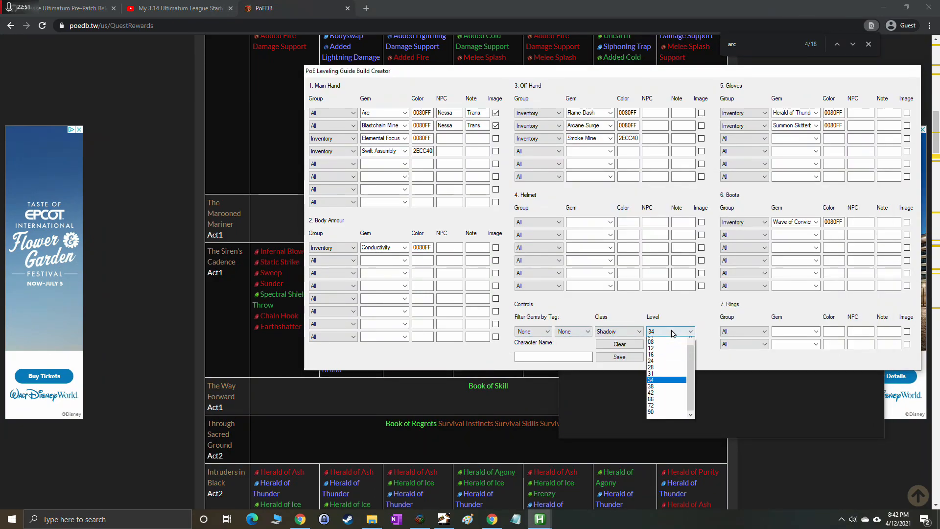
{"action": "left_click", "coordinate": [661, 353]}
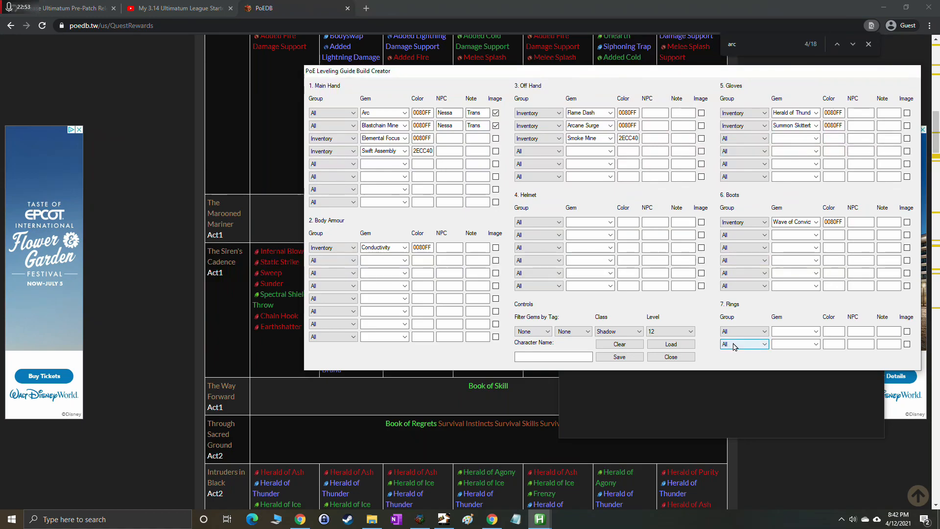
{"action": "left_click", "coordinate": [741, 285]}
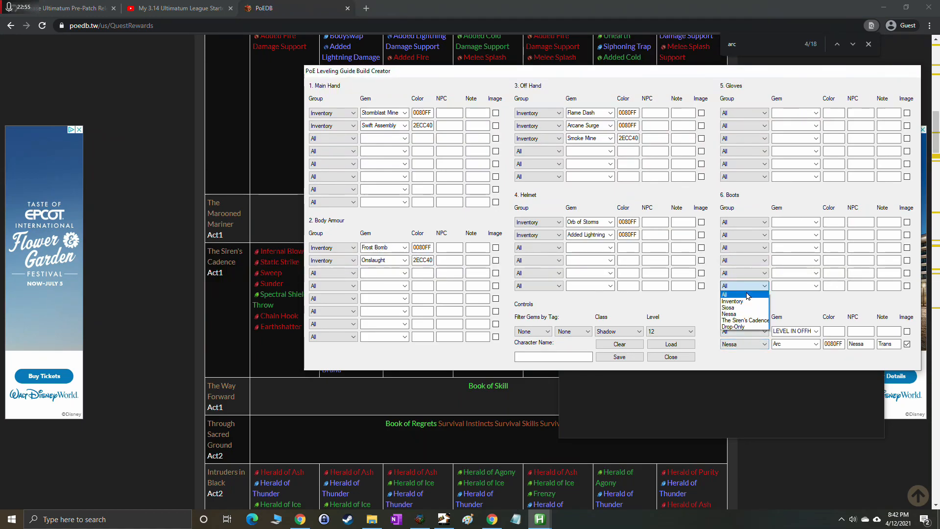
{"action": "left_click", "coordinate": [742, 324]}
{"action": "left_click", "coordinate": [816, 286]}
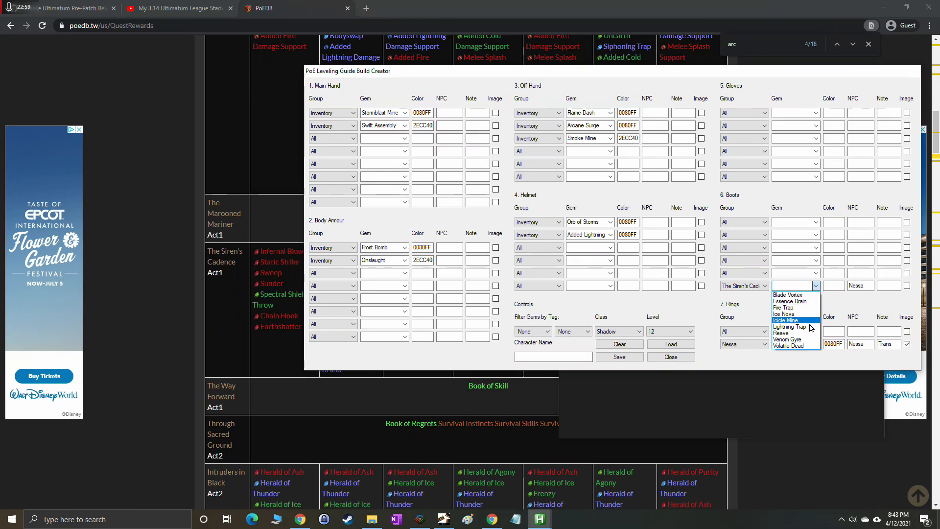
{"action": "left_click", "coordinate": [690, 298]}
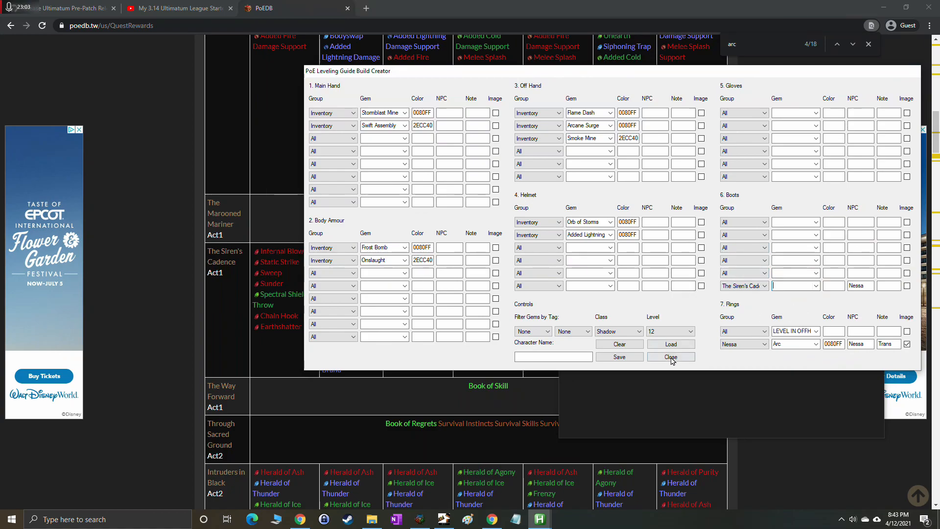
Return to the level 34 gem setup and delete 12.ini from the build's gems folder.
{"action": "left_click", "coordinate": [676, 336]}
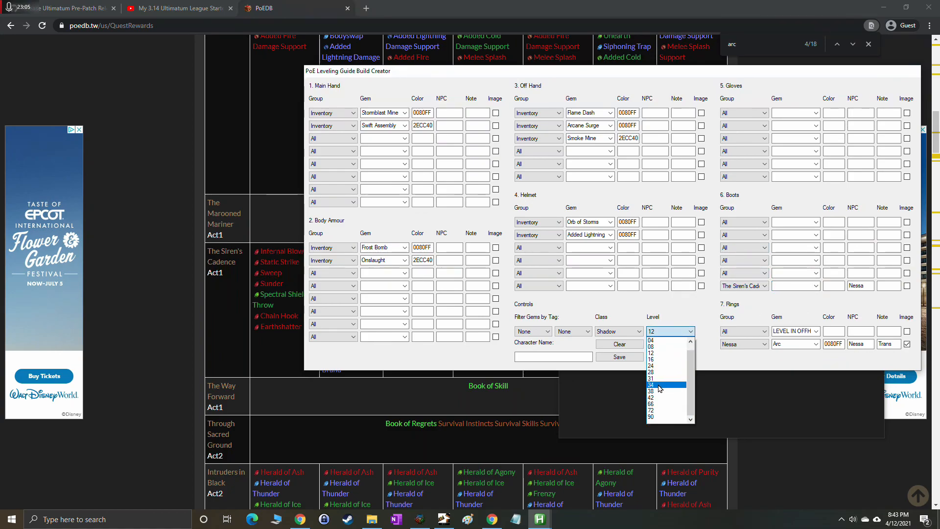
{"action": "left_click", "coordinate": [668, 387]}
{"action": "left_click", "coordinate": [479, 288]}
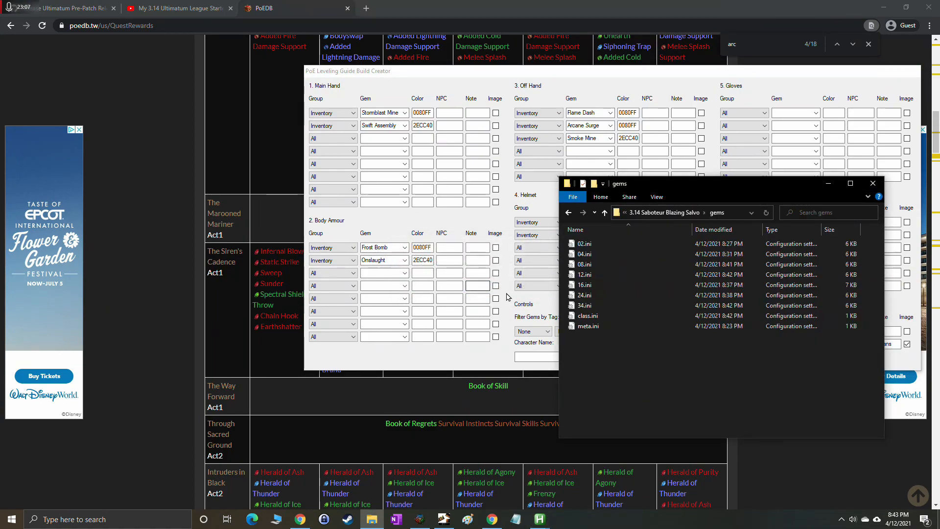
{"action": "right_click", "coordinate": [585, 277]}
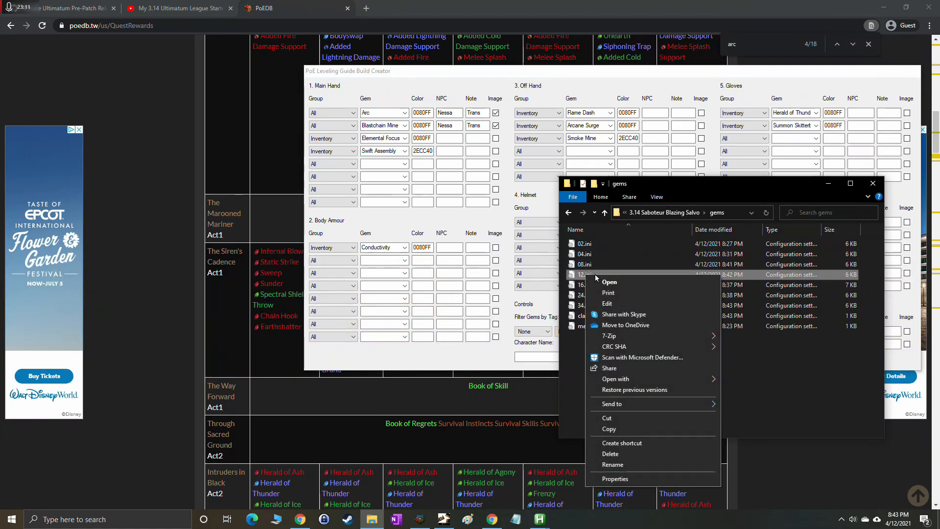
{"action": "left_click", "coordinate": [661, 454]}
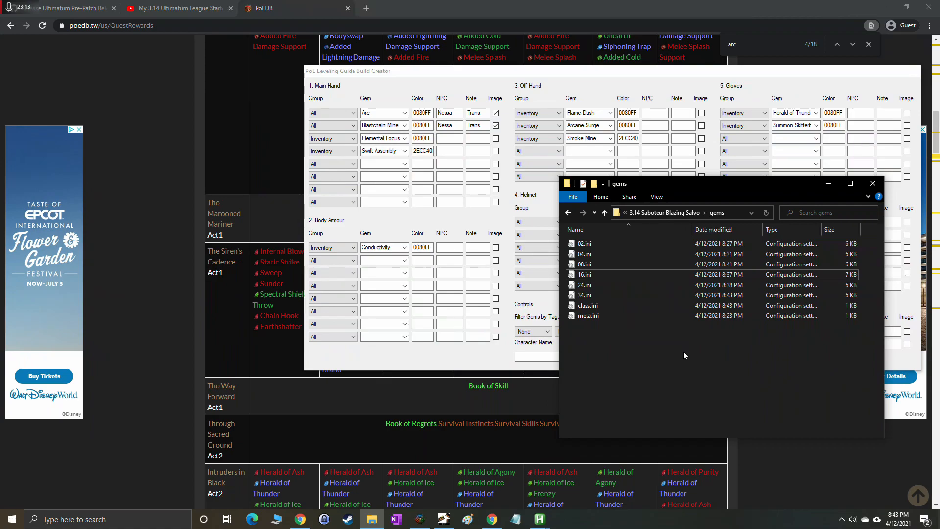
Switch to Path of Building to consult the imported build's notes for the gem setups by act.
{"action": "left_click", "coordinate": [499, 219]}
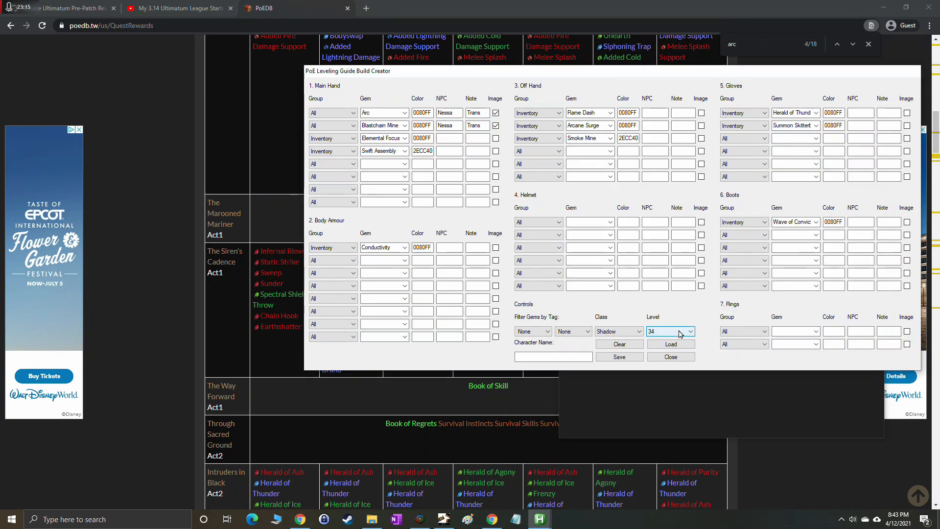
{"action": "left_click", "coordinate": [449, 515]}
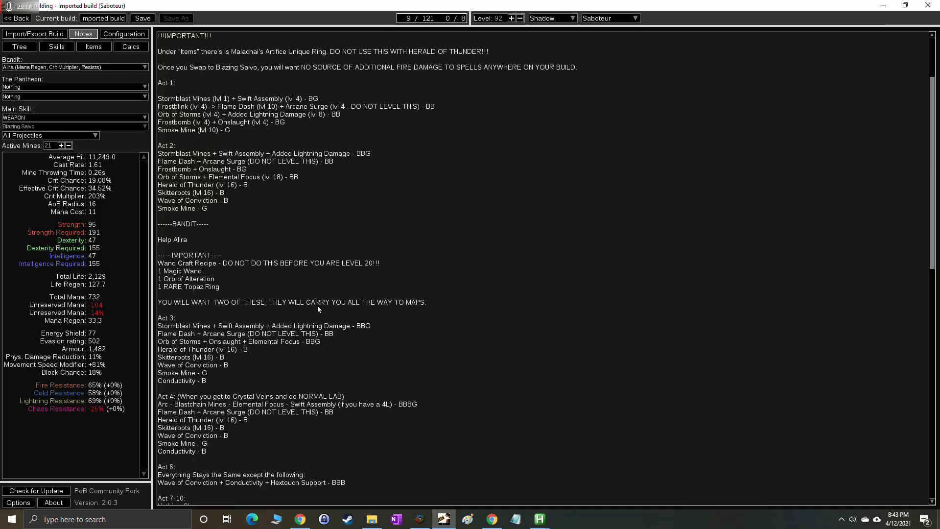
Check the Act 6 section of the build notes, switch to the PoE Leveling Guide Build Creator, and set its level to 42.
{"action": "scroll", "coordinate": [295, 346], "scroll_direction": "down", "scroll_amount": 1}
{"action": "scroll", "coordinate": [215, 353], "scroll_direction": "down", "scroll_amount": 4}
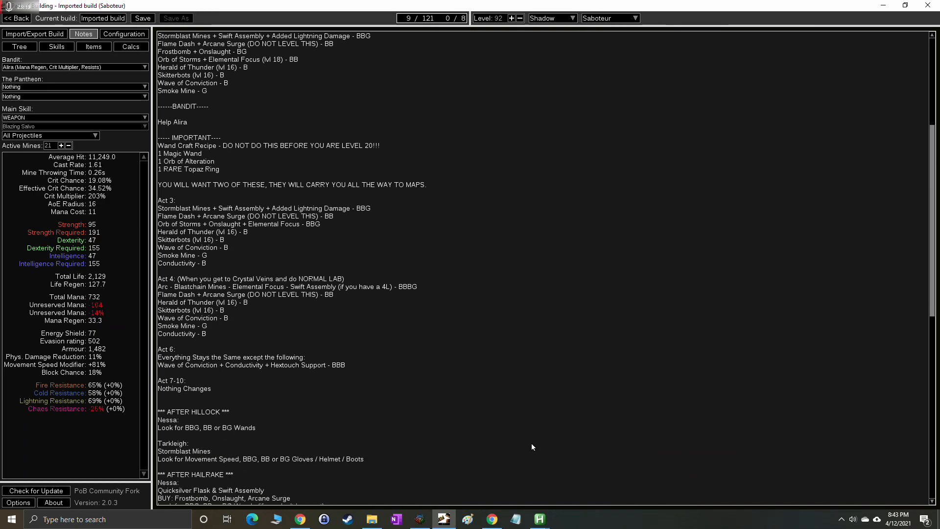
{"action": "mouse_move", "coordinate": [539, 518]}
{"action": "left_click", "coordinate": [585, 479]}
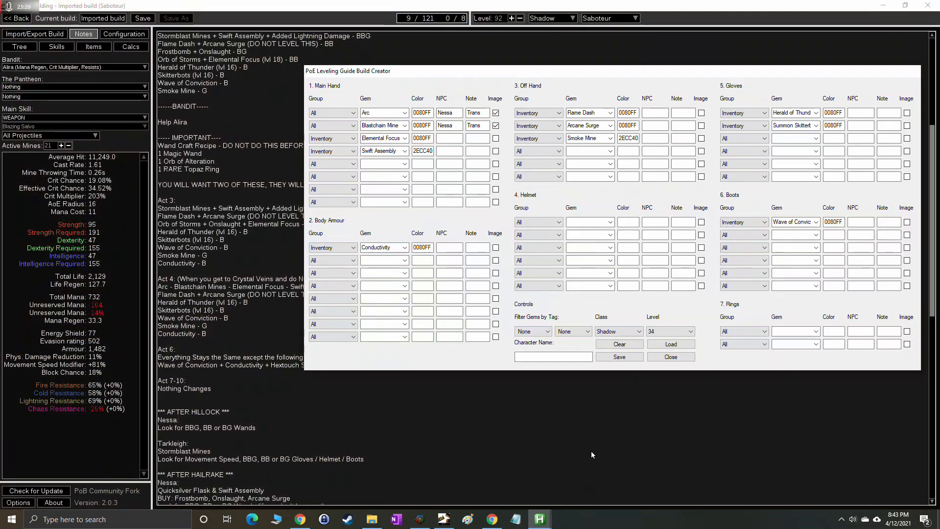
{"action": "left_click", "coordinate": [670, 331]}
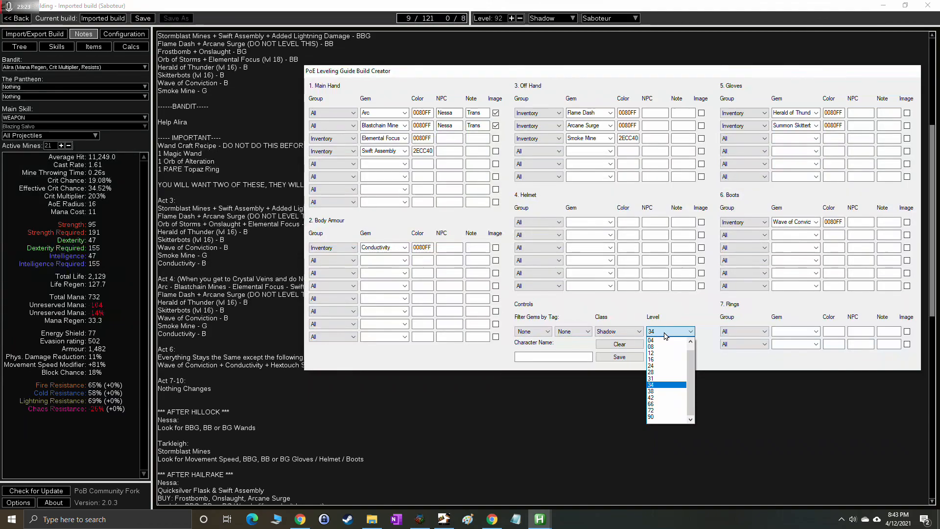
{"action": "left_click", "coordinate": [665, 397]}
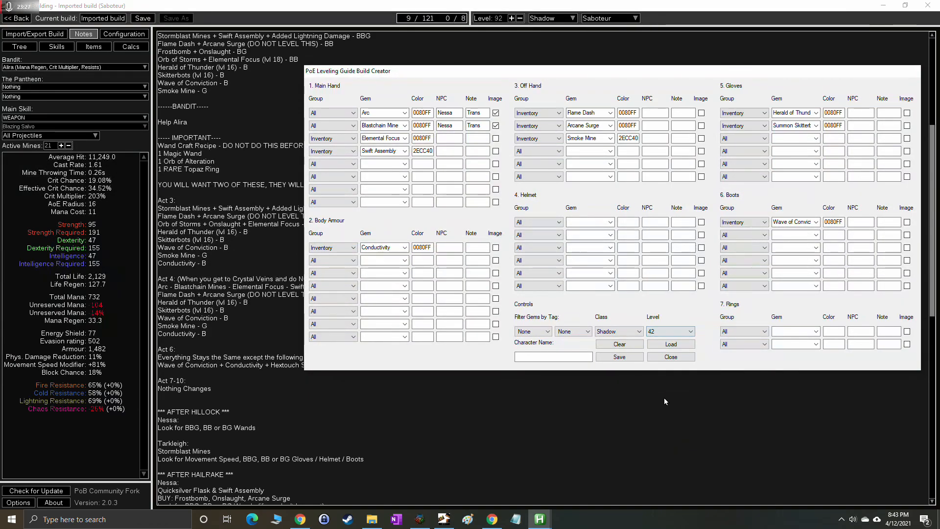
Move the Conductivity gem from Body Armour to the second Boots row and set that row's group to Inventory.
{"action": "scroll", "coordinate": [332, 403], "scroll_direction": "up", "scroll_amount": 1}
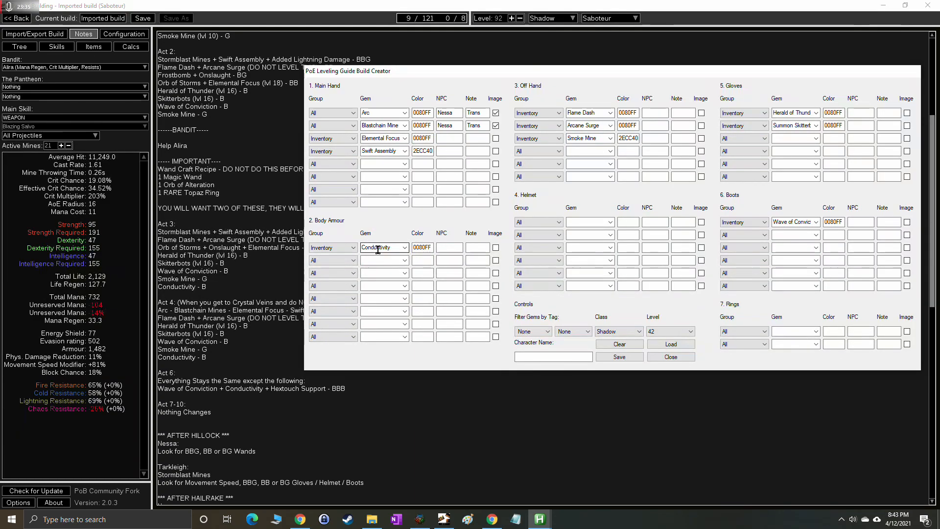
{"action": "key", "text": "ctrl+x"}
{"action": "left_click", "coordinate": [791, 234]}
{"action": "key", "text": "ctrl+v"}
{"action": "left_click", "coordinate": [740, 236]}
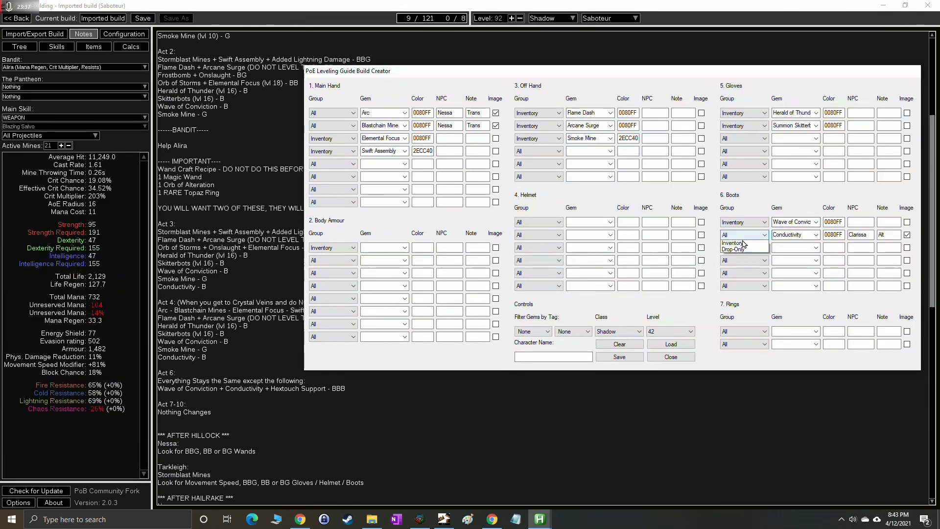
{"action": "left_click", "coordinate": [737, 258]}
Try to find a "hex" gem for the third Boots row with its group set to Lilly.
{"action": "left_click", "coordinate": [741, 247]}
{"action": "left_click", "coordinate": [729, 262]}
{"action": "left_click", "coordinate": [789, 248]}
{"action": "type", "text": "hex"}
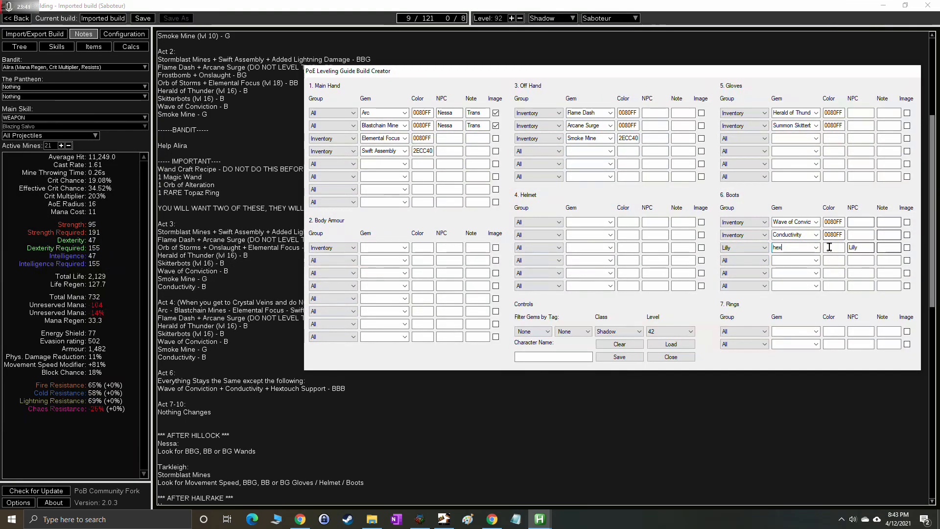
{"action": "left_click", "coordinate": [815, 248]}
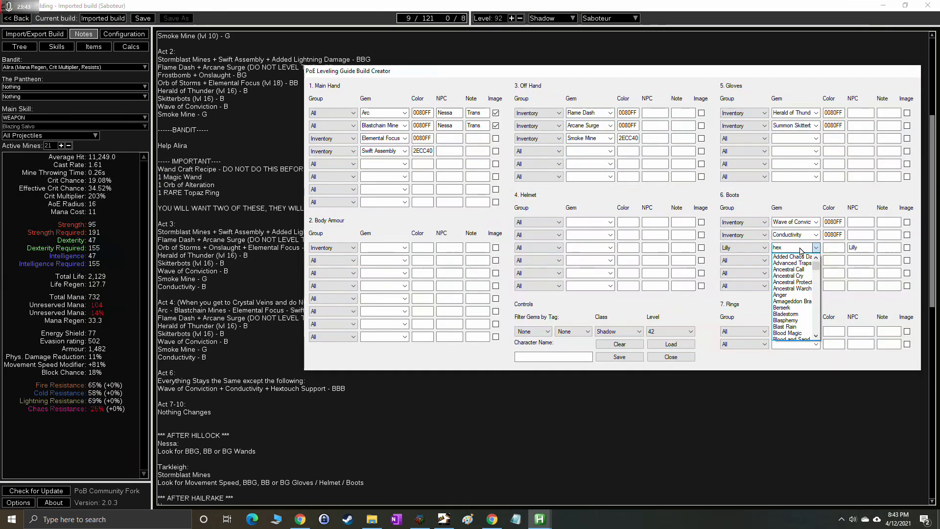
{"action": "left_click", "coordinate": [799, 247]}
{"action": "left_click", "coordinate": [813, 251]}
Choose Hextouch for the third Boots row with the group set to All, and set its group to Lilly.
{"action": "left_click", "coordinate": [743, 251]}
{"action": "left_click", "coordinate": [743, 251]}
{"action": "left_click", "coordinate": [742, 256]}
{"action": "left_click", "coordinate": [796, 246]}
{"action": "left_click", "coordinate": [815, 247]}
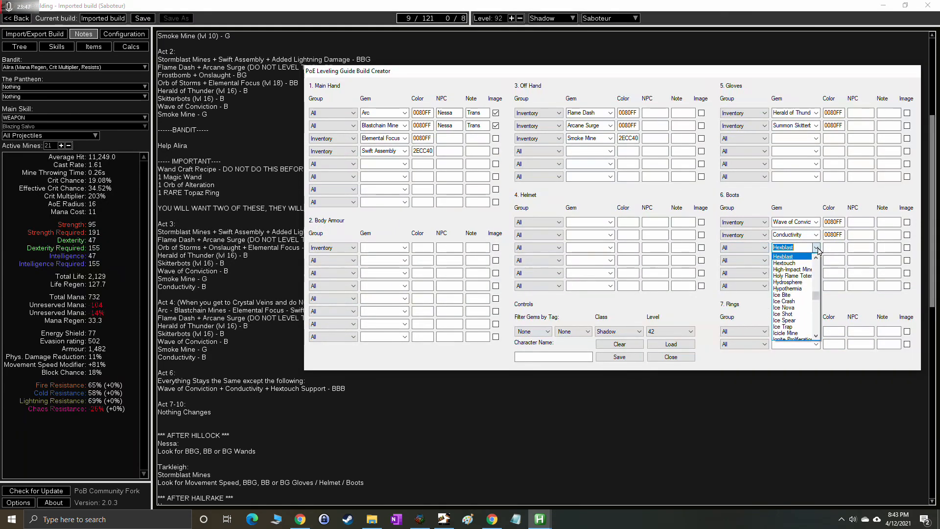
{"action": "left_click", "coordinate": [791, 256]}
{"action": "left_click", "coordinate": [869, 260]}
{"action": "left_click", "coordinate": [754, 247]}
{"action": "left_click", "coordinate": [744, 263]}
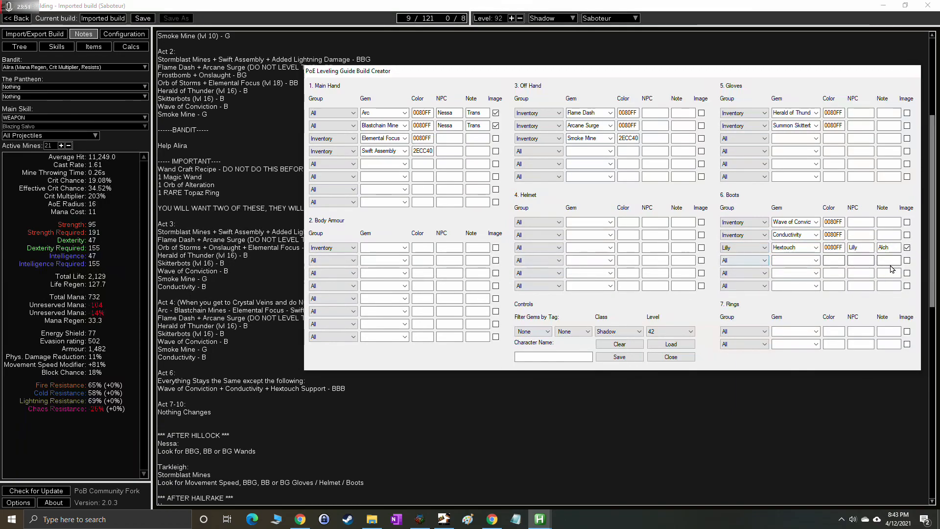
Switch the Hextouch row's group to All to compare its NPC, and return the group to Lilly.
{"action": "left_click", "coordinate": [744, 248]}
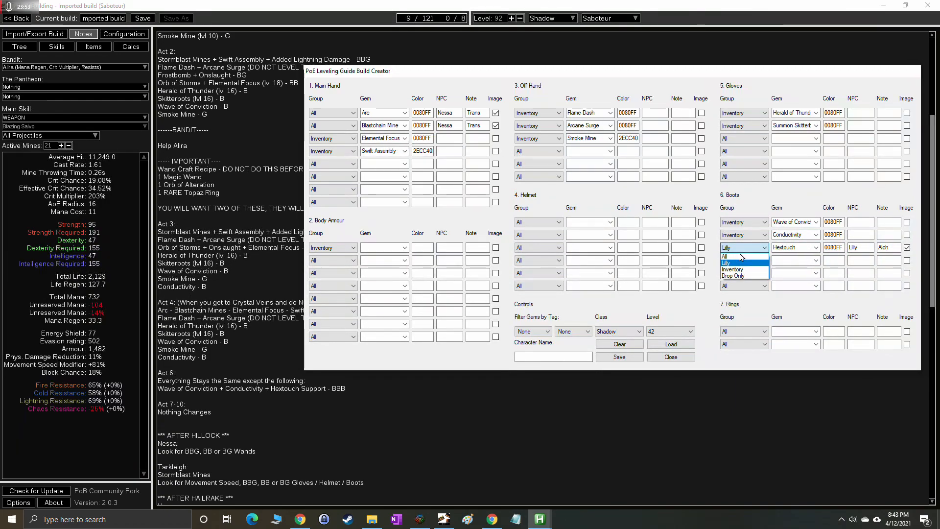
{"action": "left_click", "coordinate": [741, 256]}
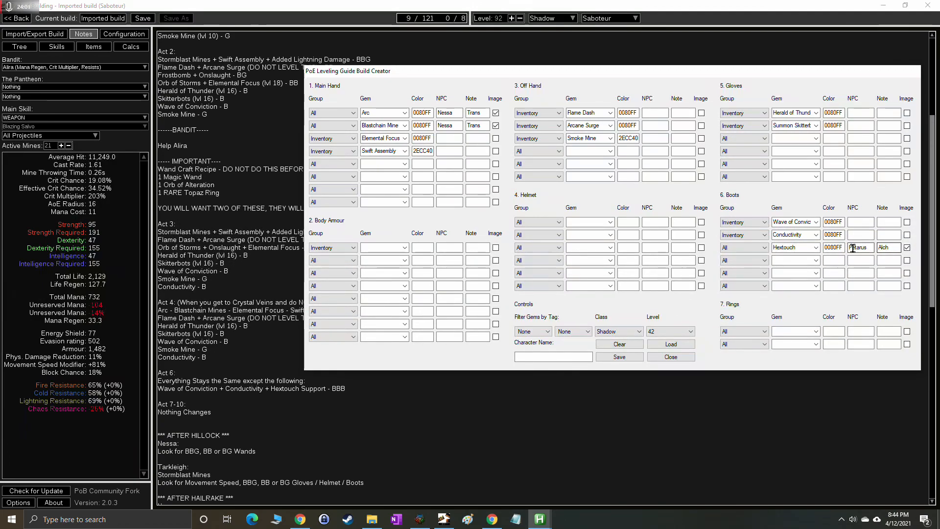
{"action": "left_click", "coordinate": [764, 247]}
{"action": "left_click", "coordinate": [739, 267]}
{"action": "left_click", "coordinate": [870, 249]}
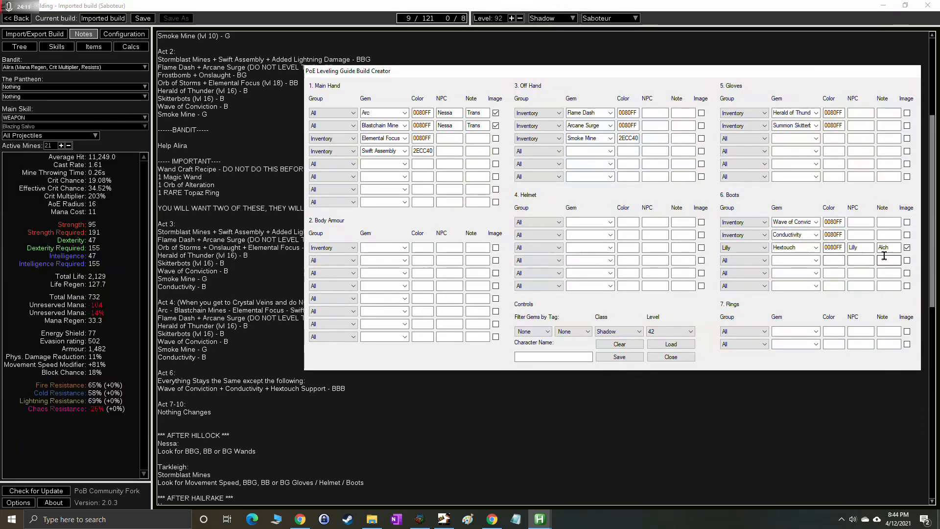
Reset the first Body Armour row's group to All and save the level 42 gem setup.
{"action": "left_click", "coordinate": [336, 248]}
{"action": "left_click", "coordinate": [337, 256]}
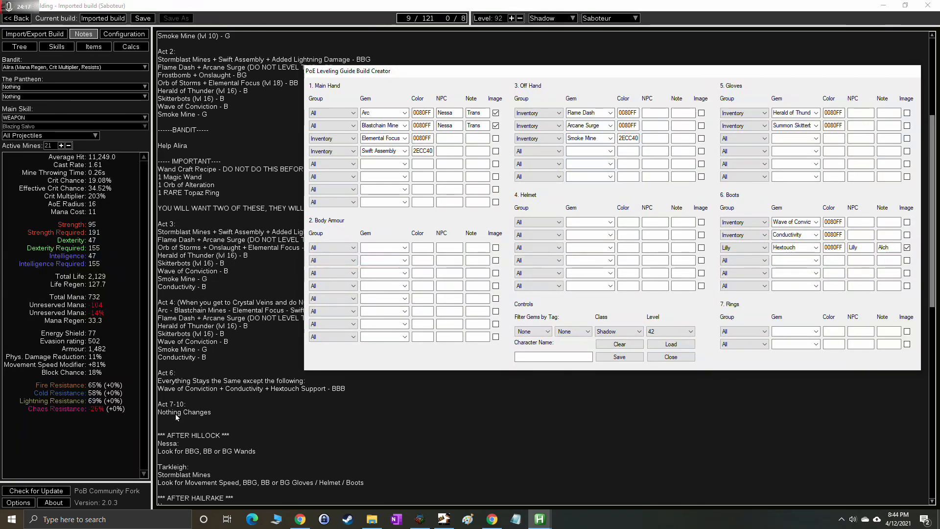
{"action": "left_click", "coordinate": [618, 357]}
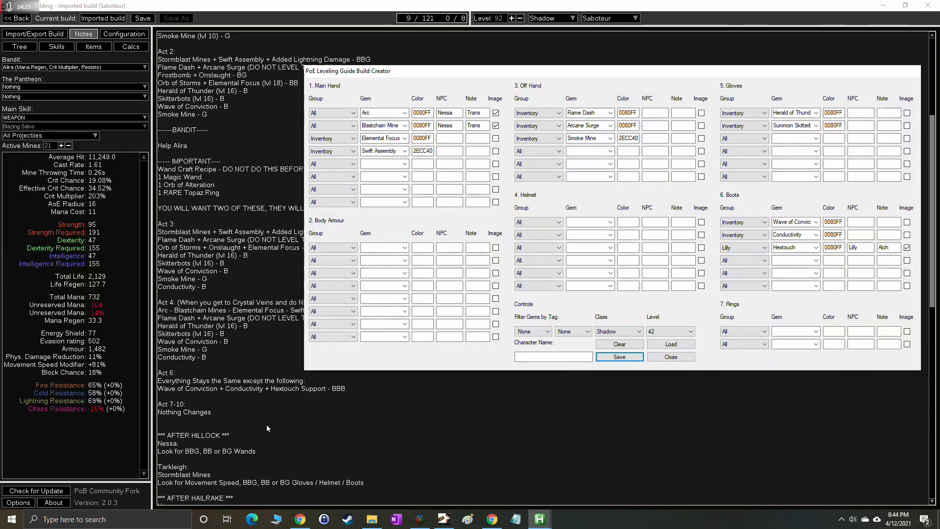
Open guide.txt from the Act 1 folder of the 3.14 Saboteur Blazing Salvo build.
{"action": "scroll", "coordinate": [266, 424], "scroll_direction": "down", "scroll_amount": 2}
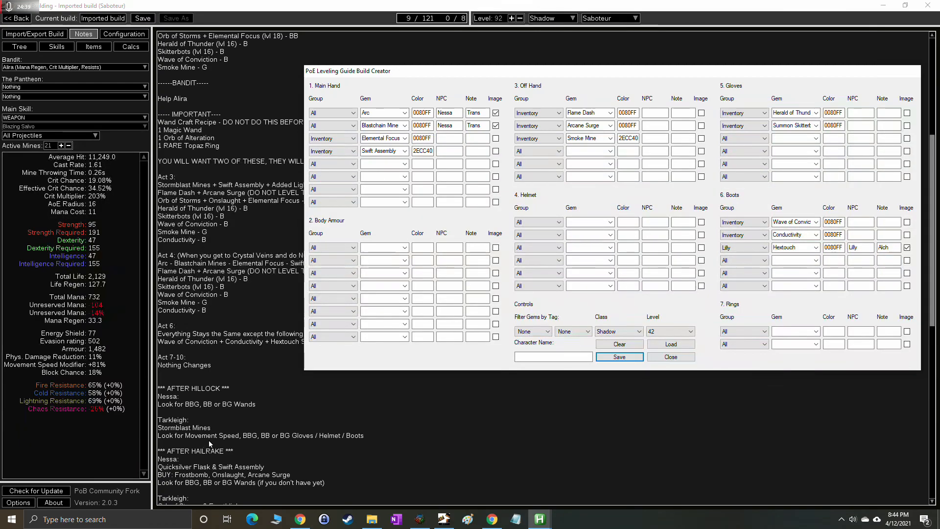
{"action": "left_click", "coordinate": [372, 519]}
{"action": "left_click", "coordinate": [606, 215]}
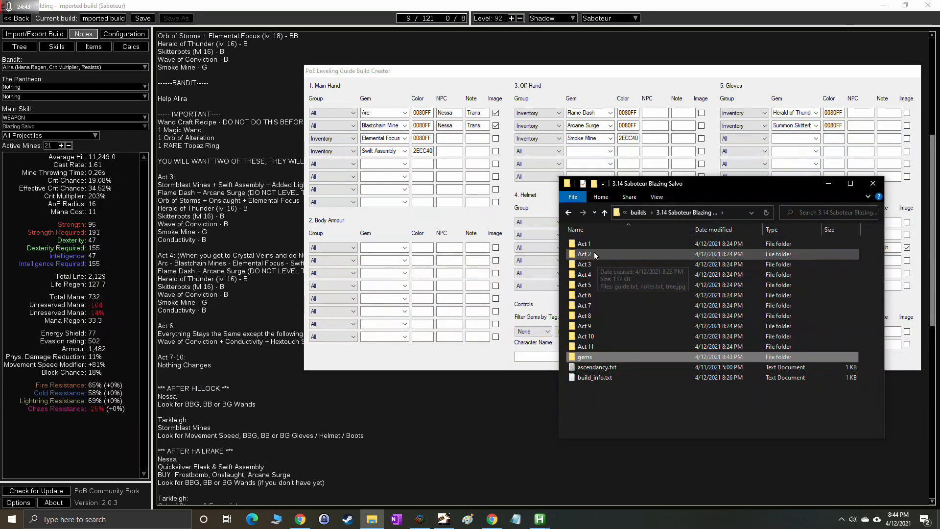
{"action": "double_click", "coordinate": [594, 245]}
{"action": "double_click", "coordinate": [597, 255]}
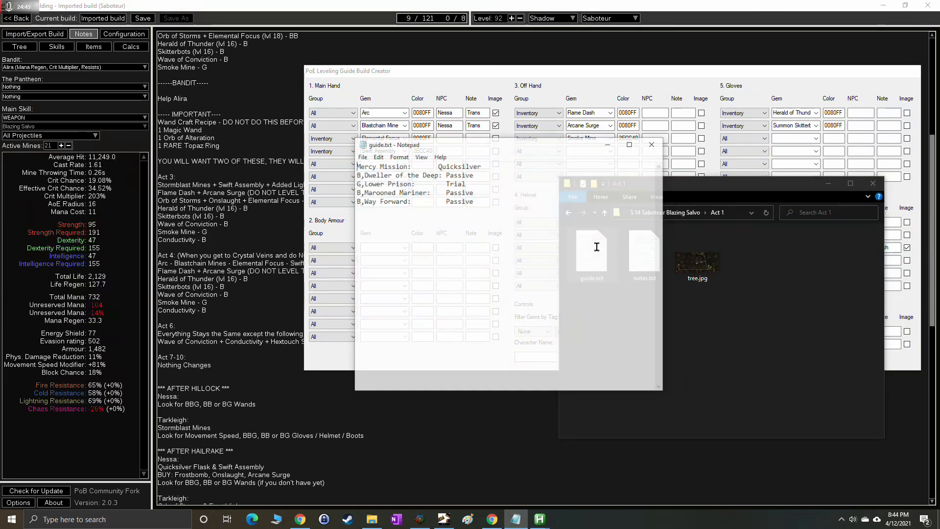
Add the line "Look for Movespeed boots" below the Act 1 quest list, and close guide.txt with the change saved.
{"action": "type", "text": "Loo"}
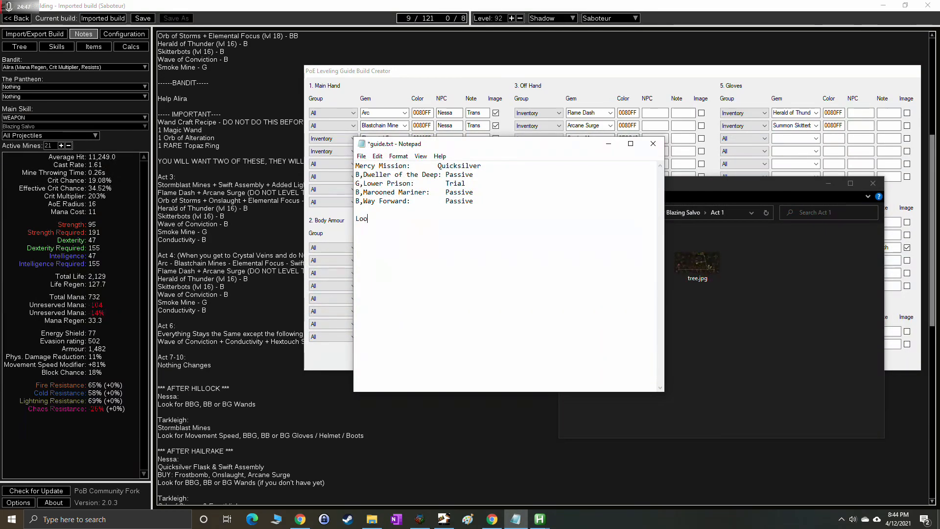
{"action": "type", "text": "k for Movespeed boots"}
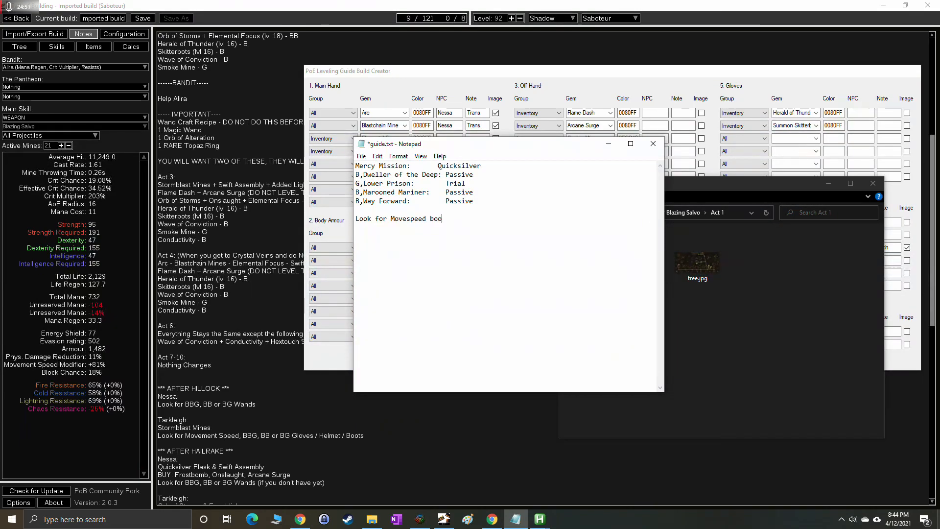
{"action": "left_click", "coordinate": [653, 143]}
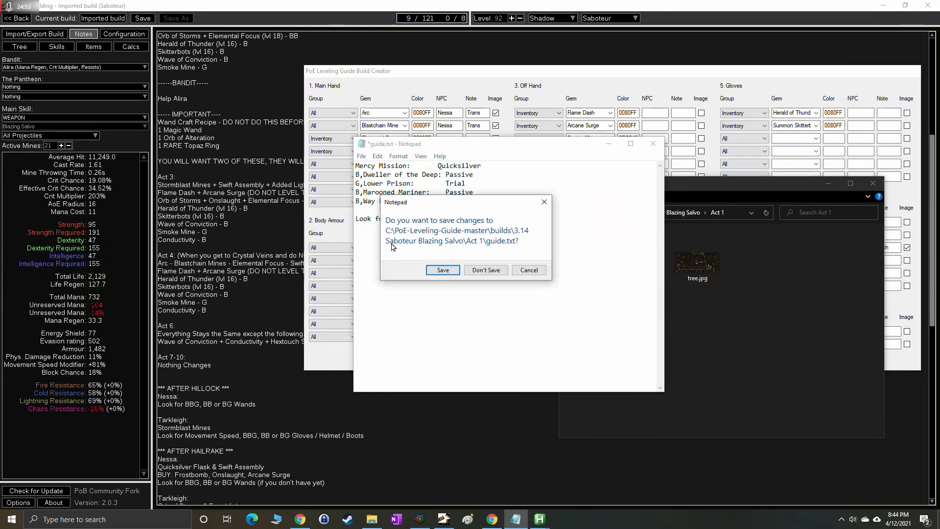
{"action": "left_click", "coordinate": [435, 269]}
{"action": "left_click", "coordinate": [656, 348]}
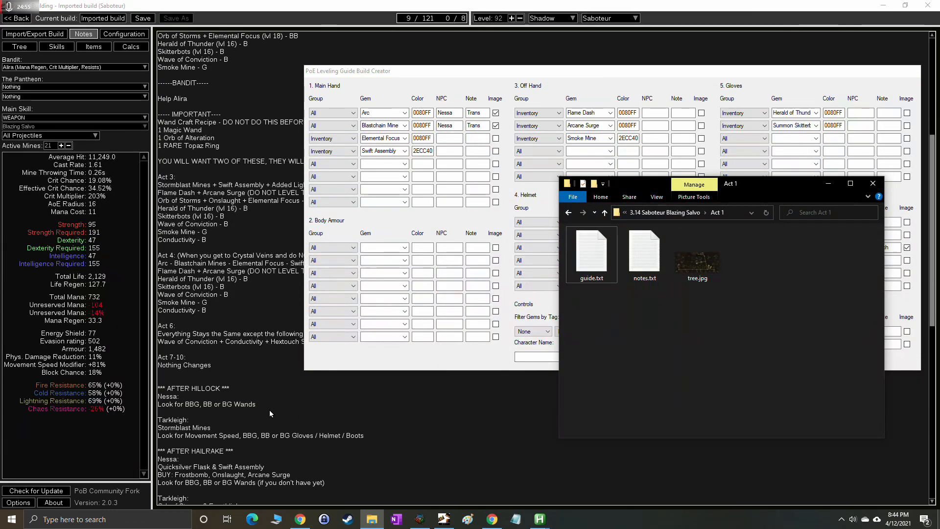
Bring the Path of Building notes forward at the After Hailrake section and reopen the Act 1 guide.txt over them.
{"action": "left_click", "coordinate": [404, 433]}
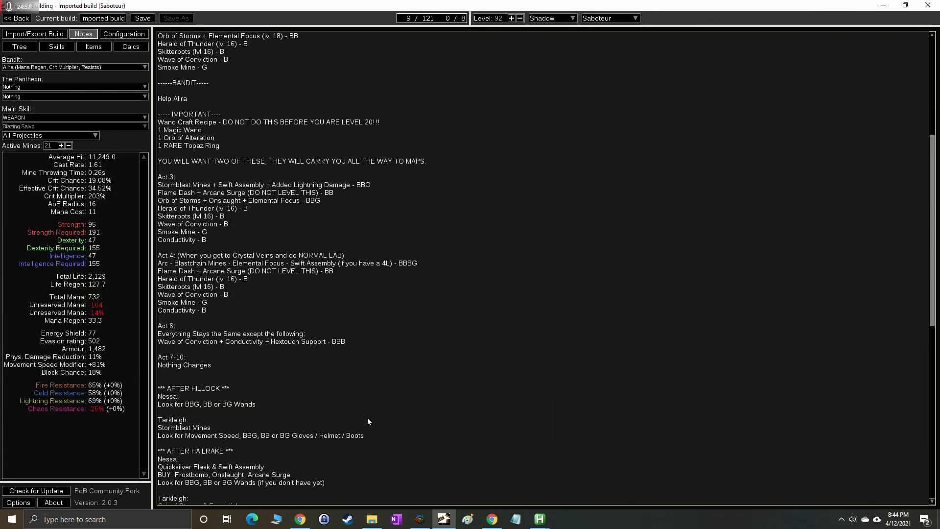
{"action": "scroll", "coordinate": [367, 418], "scroll_direction": "down", "scroll_amount": 2}
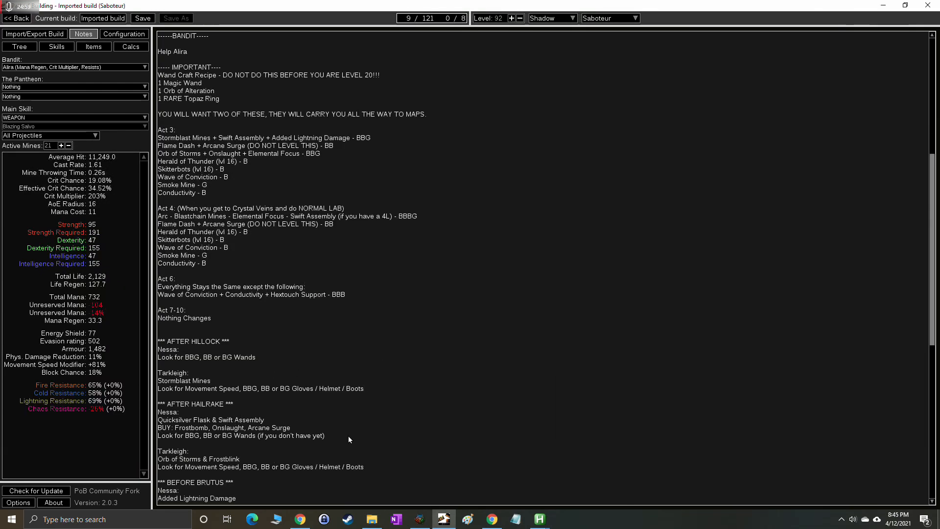
{"action": "left_click", "coordinate": [372, 518]}
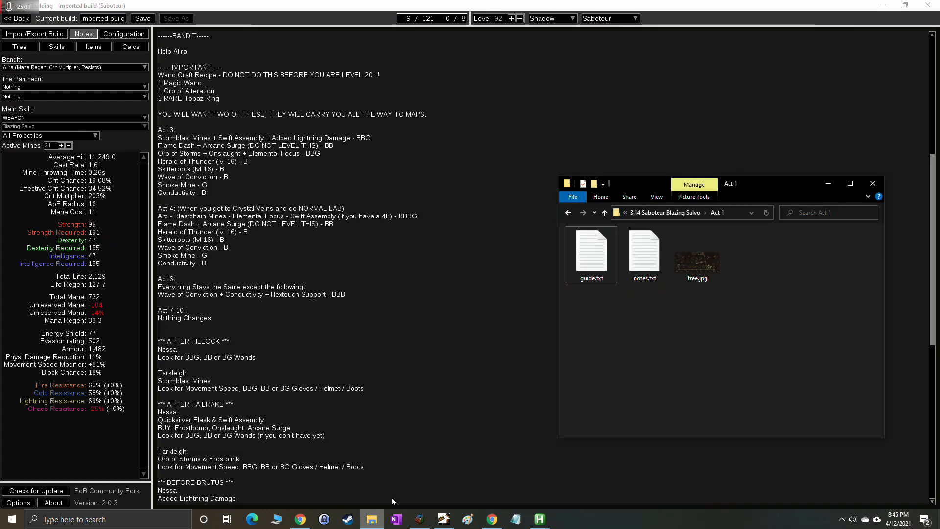
{"action": "double_click", "coordinate": [603, 246]}
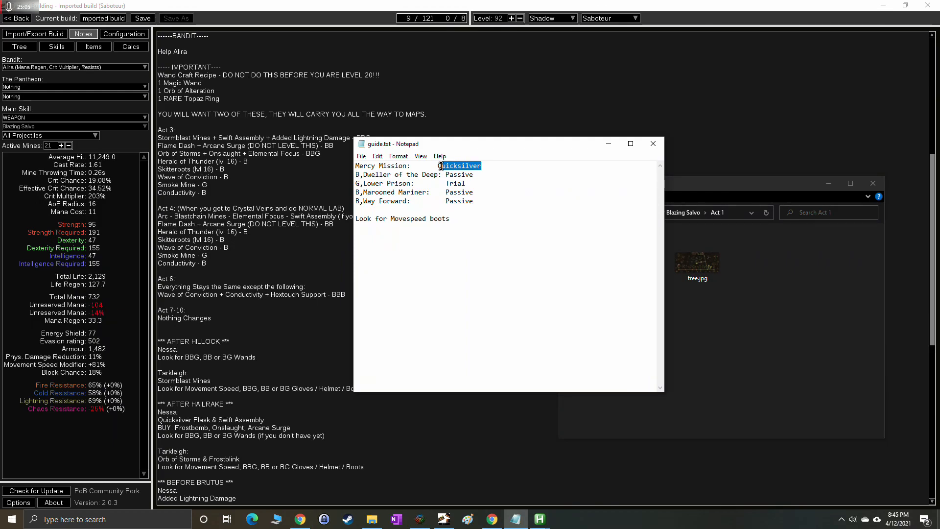
{"action": "left_click", "coordinate": [376, 169]}
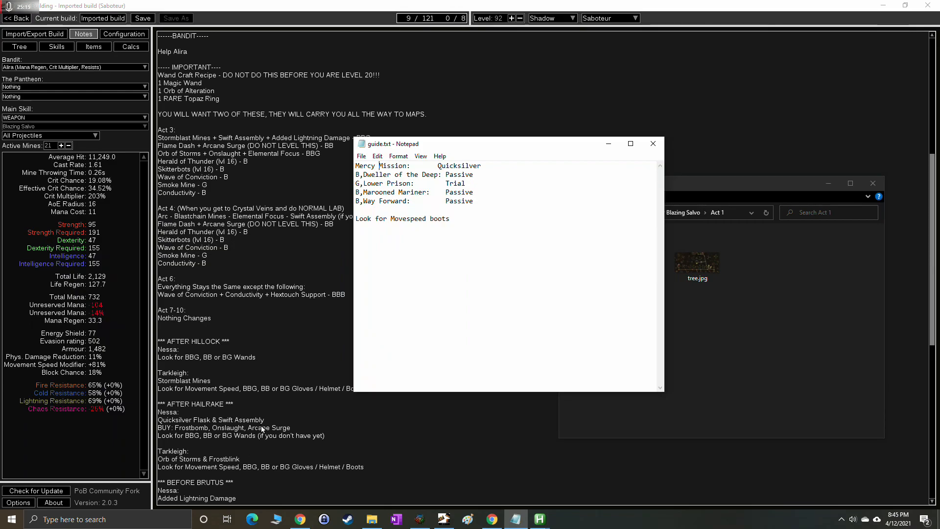
Review the notes' quest-reward and vendor purchase lists from After Hillock through After Weylam's Locket (Act 7) against the Act 1 guide.
{"action": "scroll", "coordinate": [256, 448], "scroll_direction": "down", "scroll_amount": 1}
{"action": "scroll", "coordinate": [244, 436], "scroll_direction": "down", "scroll_amount": 1}
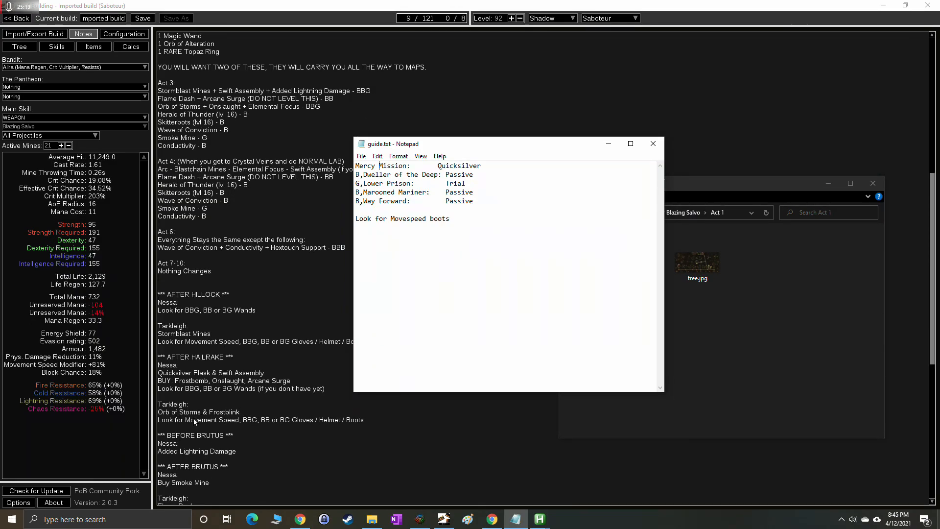
{"action": "scroll", "coordinate": [299, 426], "scroll_direction": "down", "scroll_amount": 1}
{"action": "scroll", "coordinate": [318, 433], "scroll_direction": "down", "scroll_amount": 1}
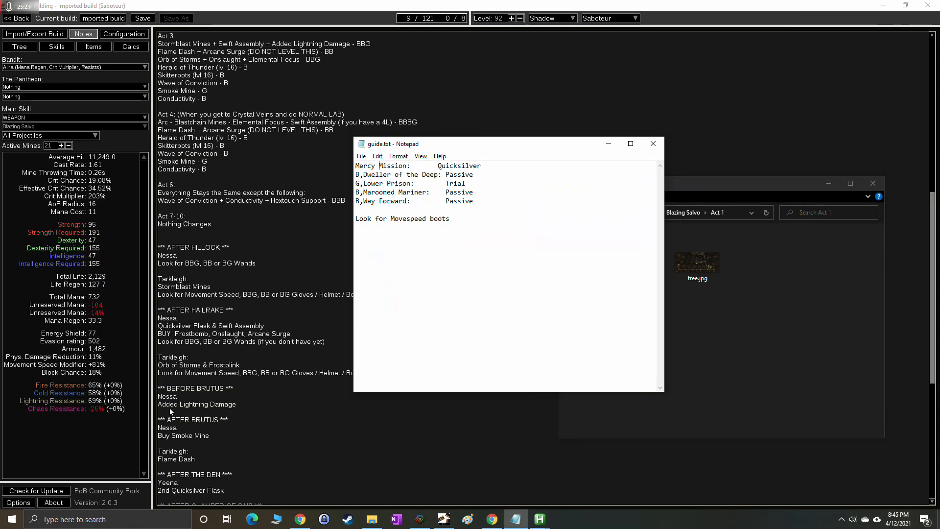
{"action": "scroll", "coordinate": [289, 431], "scroll_direction": "down", "scroll_amount": 1}
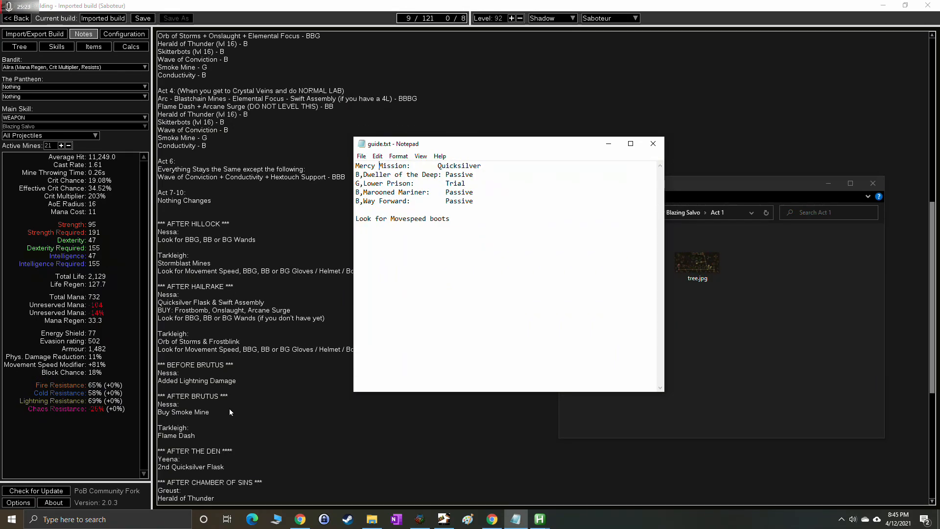
{"action": "scroll", "coordinate": [255, 405], "scroll_direction": "down", "scroll_amount": 1}
{"action": "scroll", "coordinate": [245, 395], "scroll_direction": "down", "scroll_amount": 2}
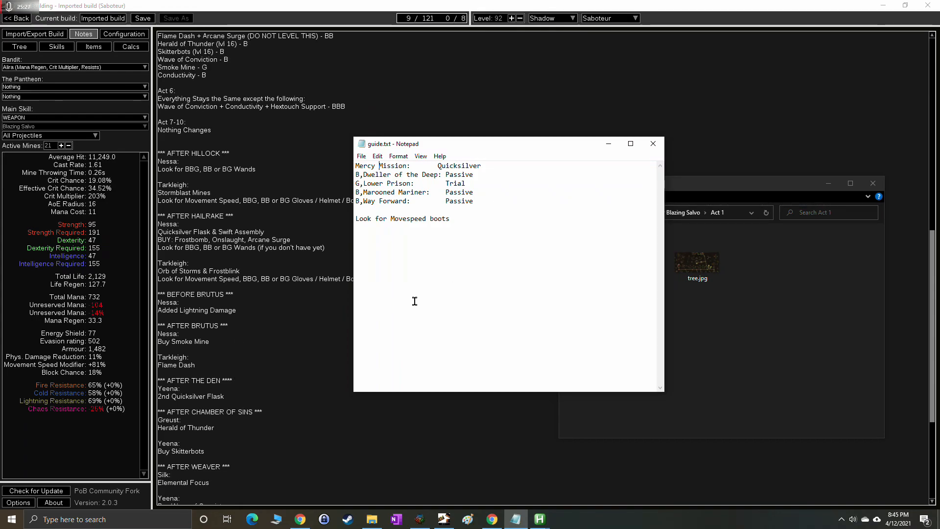
{"action": "scroll", "coordinate": [287, 397], "scroll_direction": "down", "scroll_amount": 2}
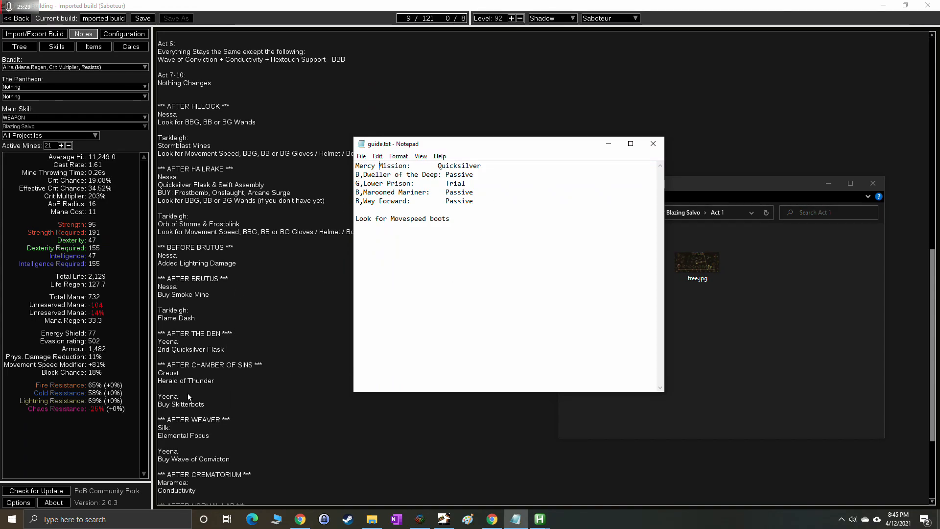
{"action": "scroll", "coordinate": [265, 389], "scroll_direction": "down", "scroll_amount": 2}
{"action": "scroll", "coordinate": [213, 391], "scroll_direction": "down", "scroll_amount": 4}
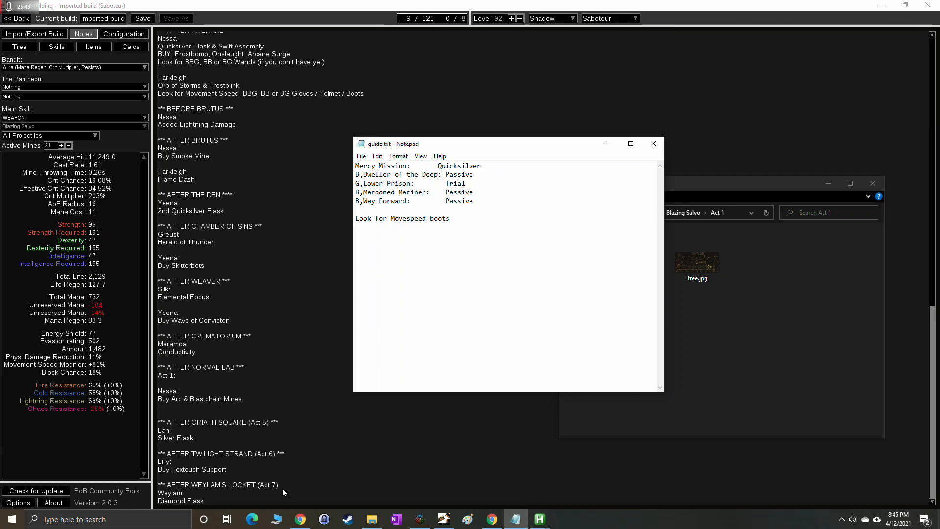
{"action": "scroll", "coordinate": [246, 433], "scroll_direction": "up", "scroll_amount": 6}
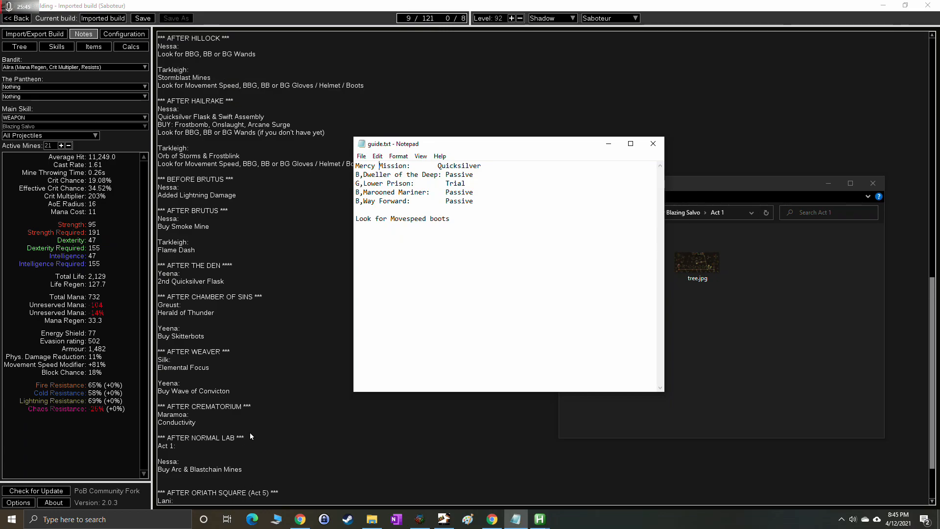
{"action": "scroll", "coordinate": [255, 426], "scroll_direction": "up", "scroll_amount": 3}
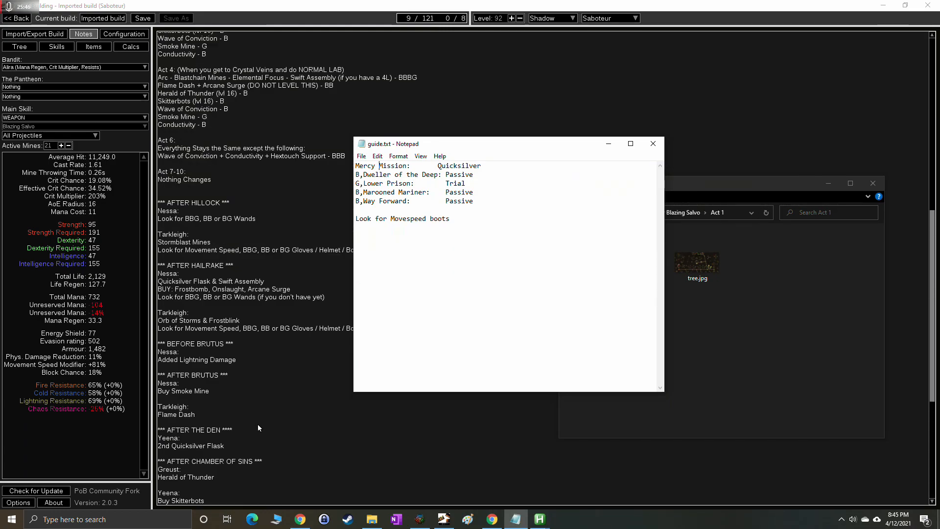
Review the Act 2 to Act 10 gem setups in the notes and close the Act 1 guide.txt.
{"action": "scroll", "coordinate": [259, 428], "scroll_direction": "up", "scroll_amount": 9}
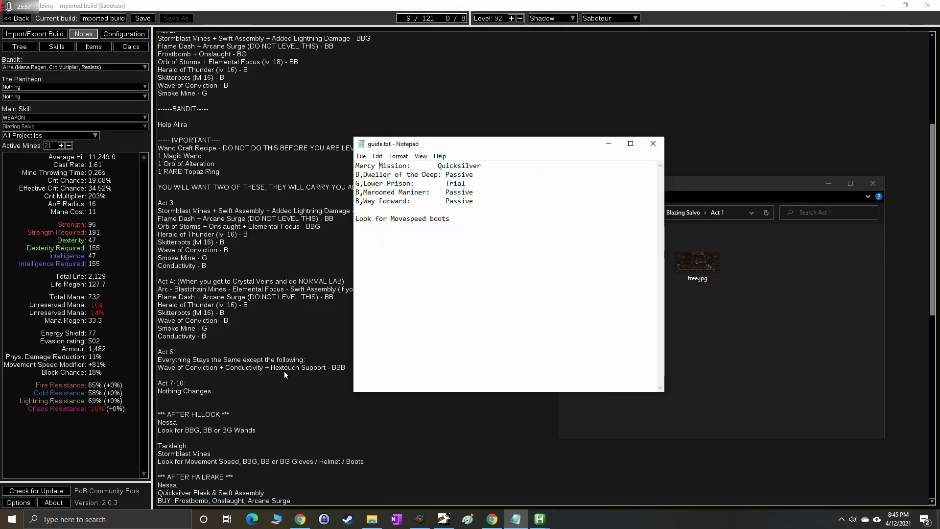
{"action": "scroll", "coordinate": [245, 264], "scroll_direction": "down", "scroll_amount": 2}
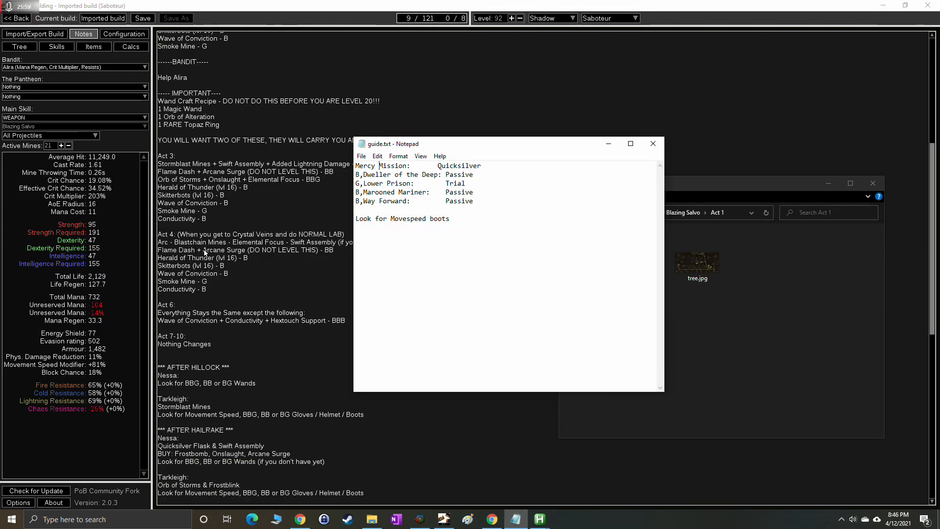
{"action": "scroll", "coordinate": [175, 236], "scroll_direction": "down", "scroll_amount": 2}
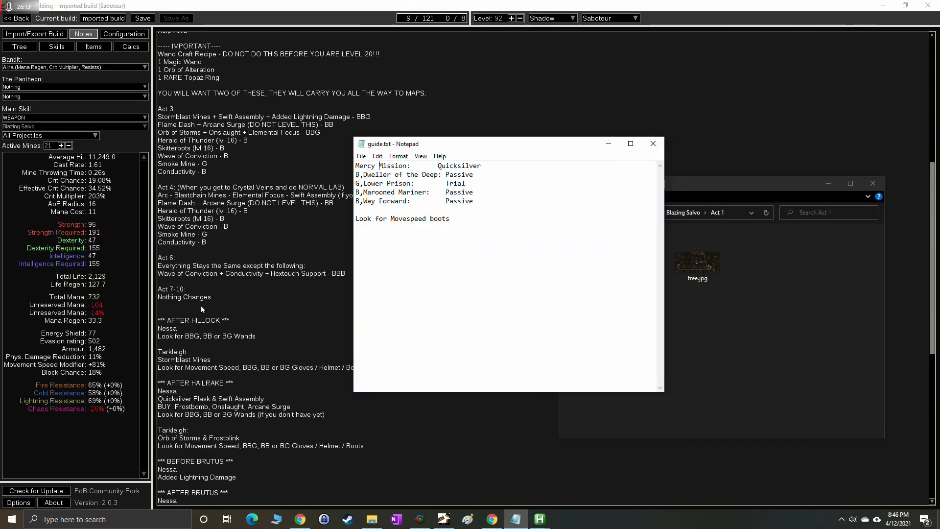
{"action": "left_click", "coordinate": [653, 143]}
Switch to the PoE Leveling Guide Build Creator and set the gem setup level to 66.
{"action": "mouse_move", "coordinate": [540, 519]}
{"action": "left_click", "coordinate": [572, 463]}
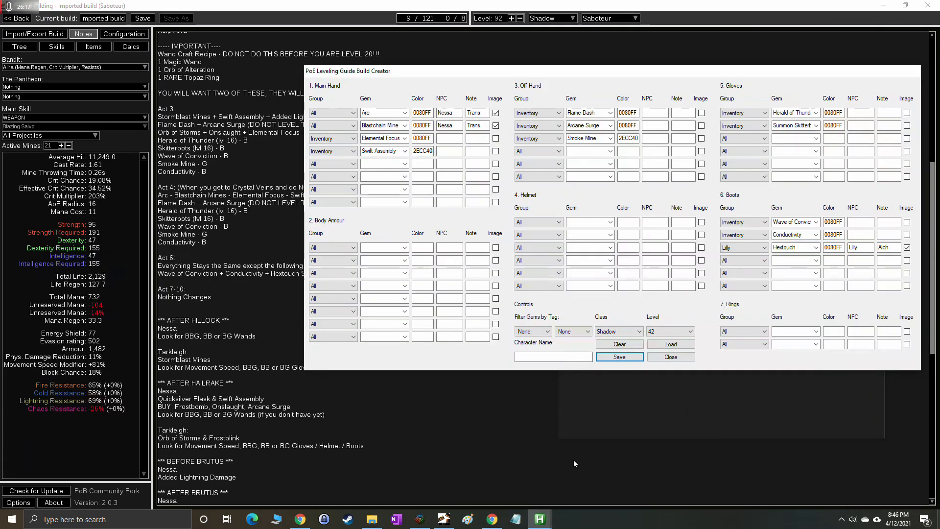
{"action": "left_click", "coordinate": [674, 332]}
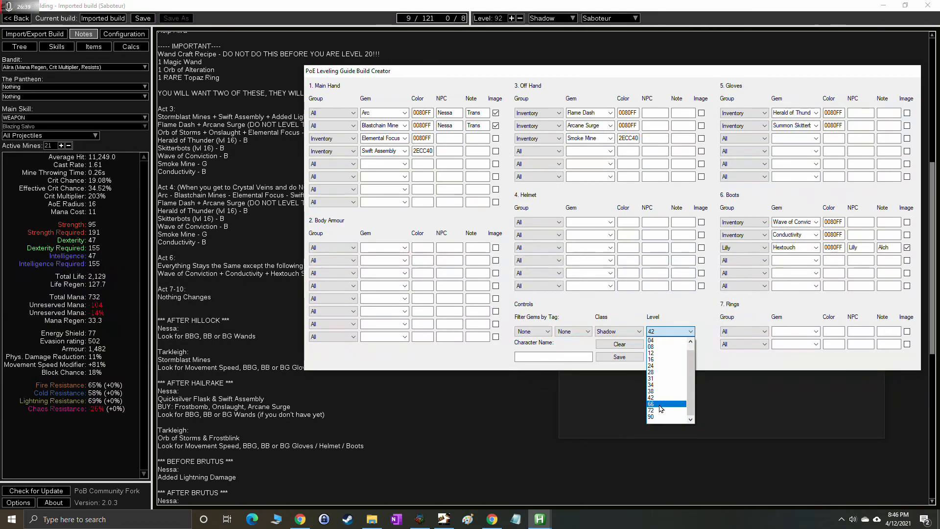
{"action": "left_click", "coordinate": [660, 404]}
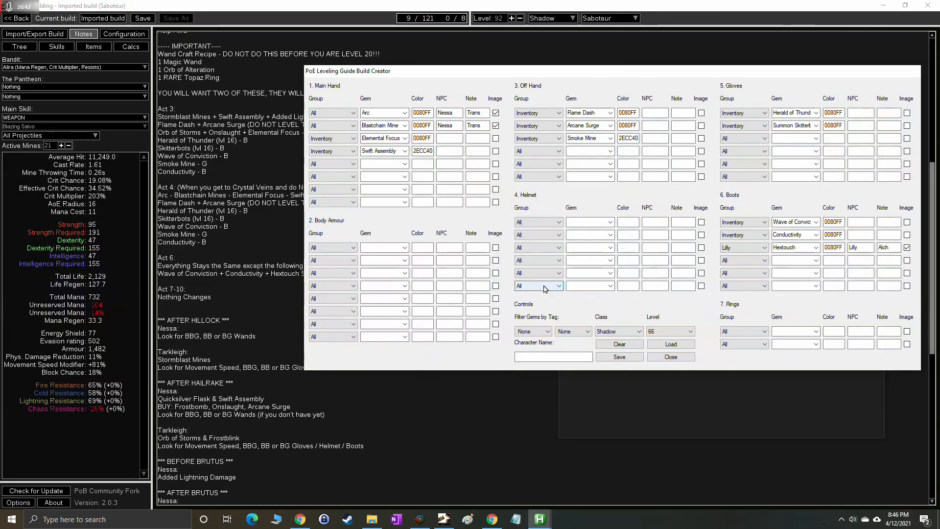
Examine the imported build's socket groups and equipped items in Path of Building.
{"action": "key", "text": "Escape"}
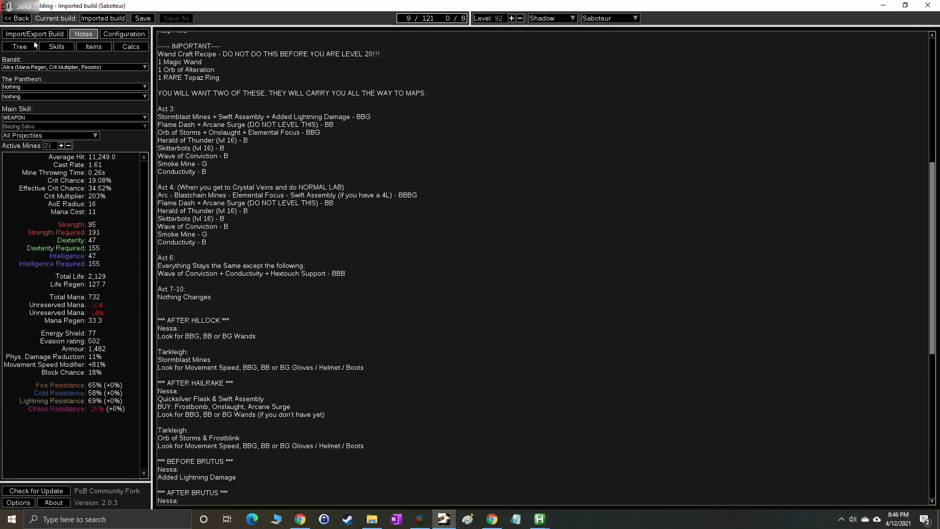
{"action": "left_click", "coordinate": [57, 51]}
{"action": "left_click", "coordinate": [179, 44]}
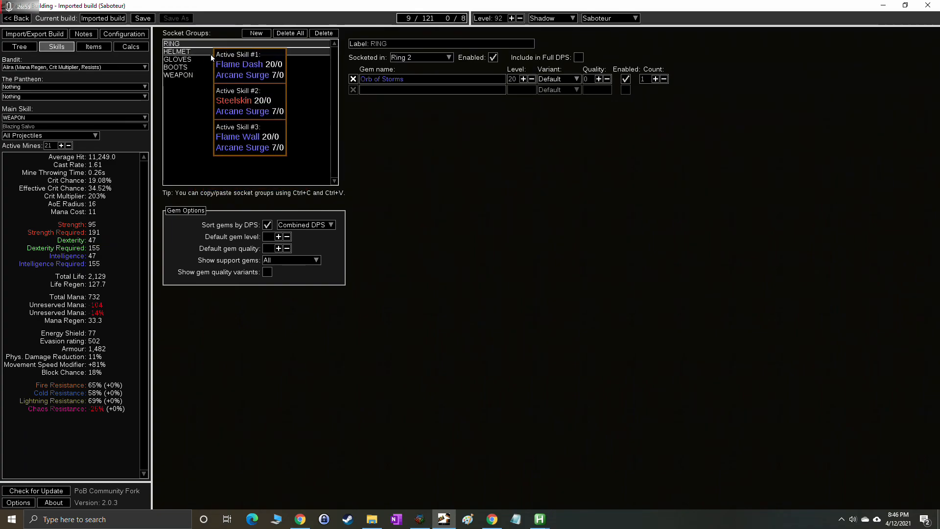
{"action": "mouse_move", "coordinate": [201, 62]}
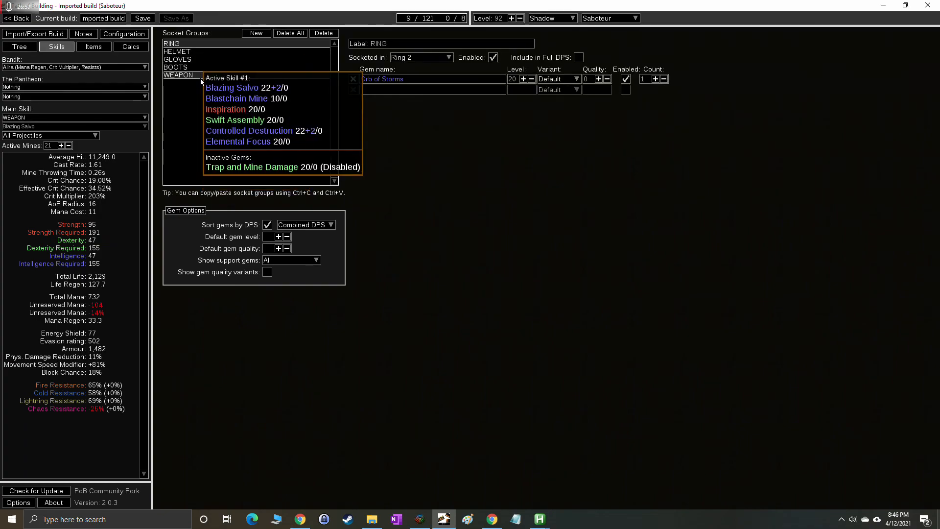
{"action": "left_click", "coordinate": [96, 47]}
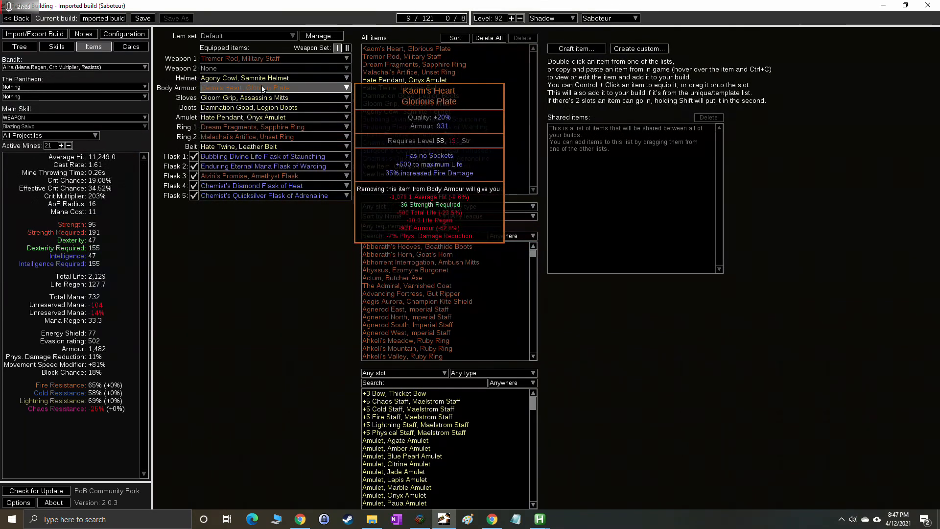
{"action": "mouse_move", "coordinate": [284, 137]}
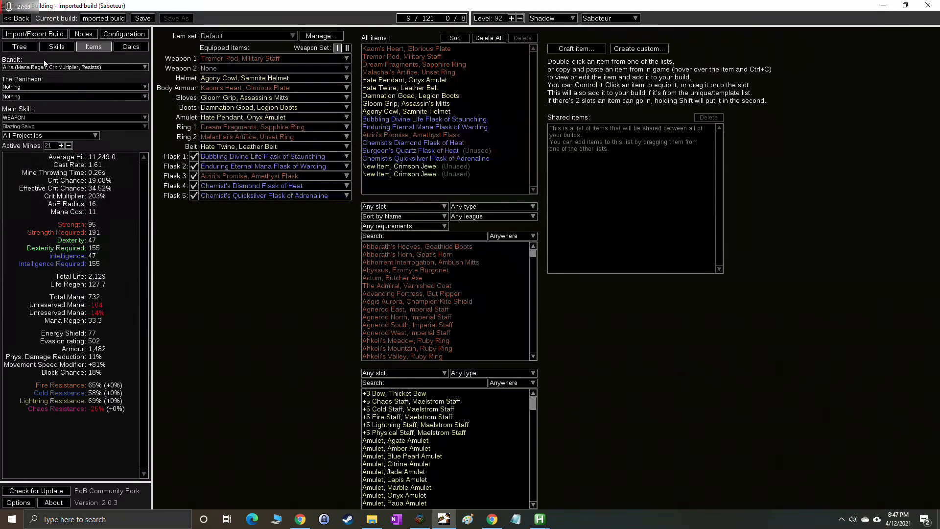
{"action": "left_click", "coordinate": [55, 47]}
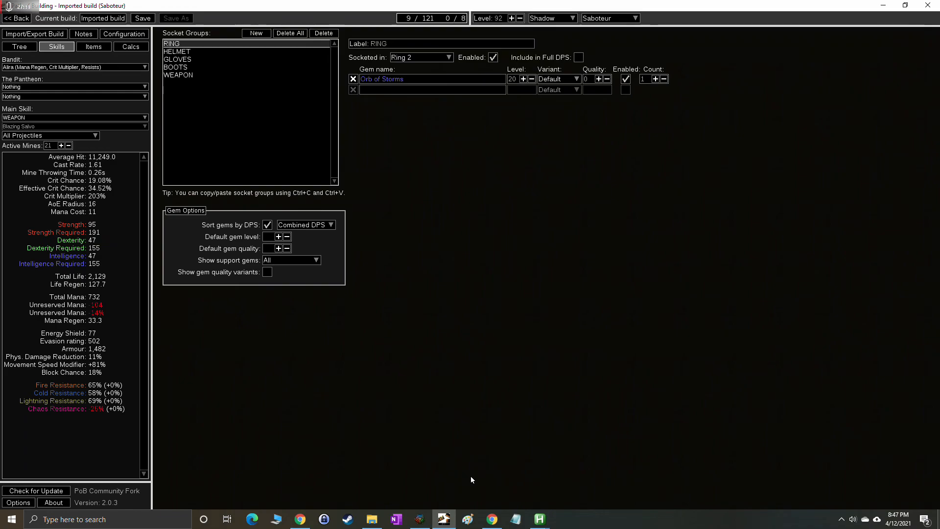
In the Build Creator, add Orb of Storms as the first Rings gem with its group set to Inventory.
{"action": "mouse_move", "coordinate": [539, 519]}
{"action": "left_click", "coordinate": [583, 471]}
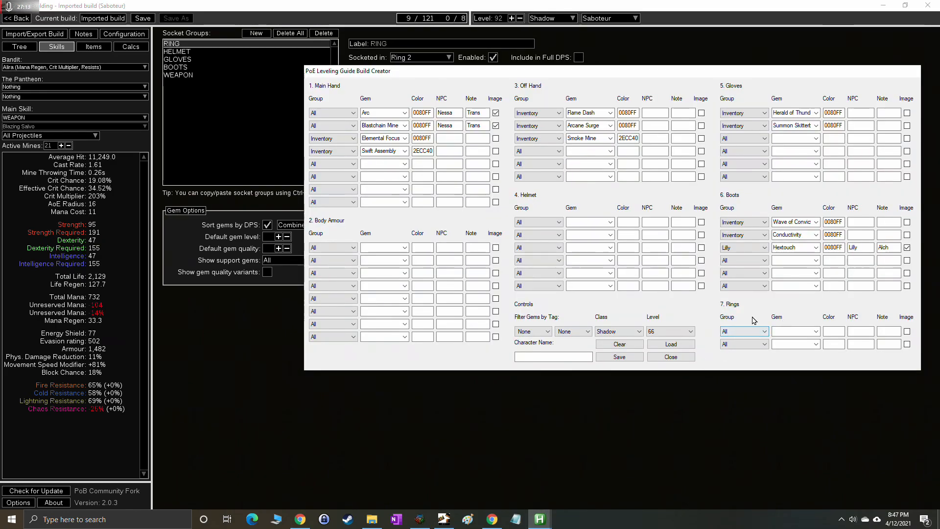
{"action": "left_click", "coordinate": [805, 331]}
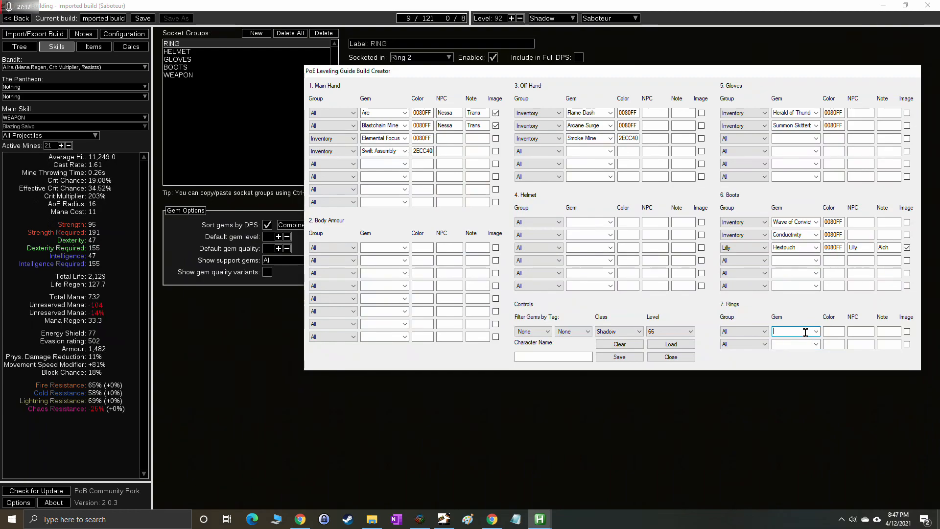
{"action": "type", "text": "orb"}
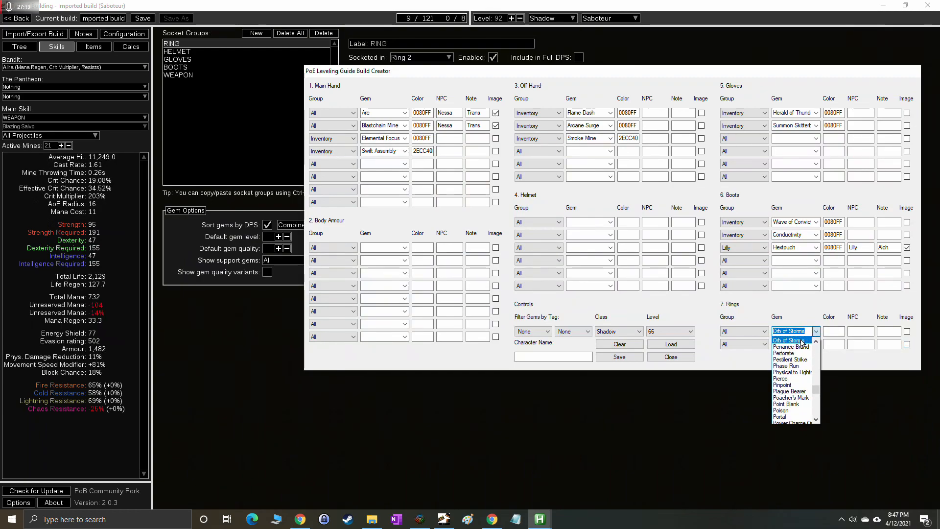
{"action": "left_click", "coordinate": [803, 339]}
{"action": "left_click", "coordinate": [743, 331]}
{"action": "left_click", "coordinate": [738, 353]}
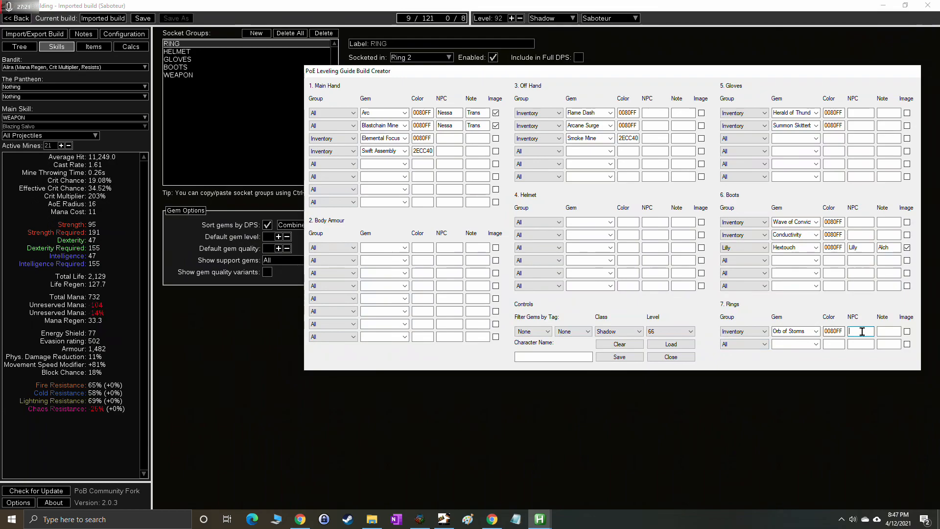
Display Path of Building's HELMET socket group beside the Build Creator and add Flame Dash and Arcane Surge as the first two Helmet gems.
{"action": "left_click_drag", "start_coordinate": [389, 75], "coordinate": [348, 131]}
{"action": "left_click", "coordinate": [176, 51]}
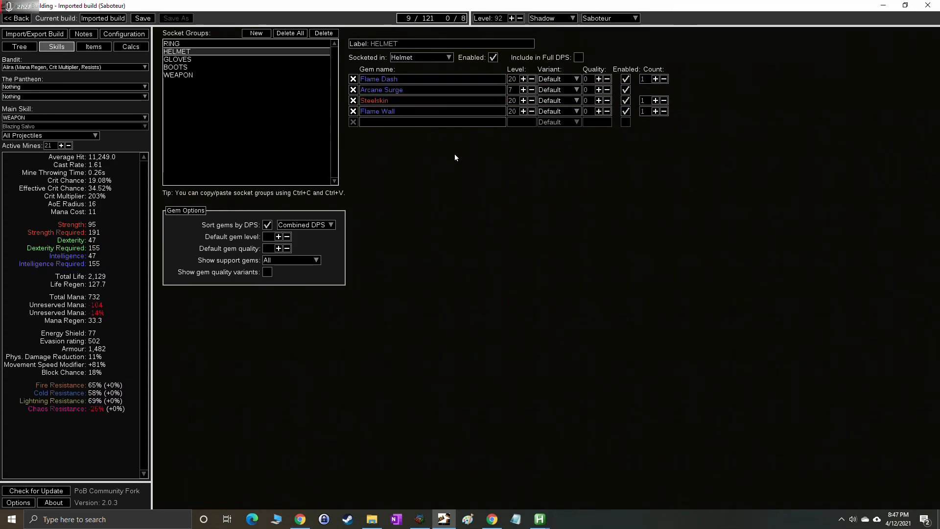
{"action": "mouse_move", "coordinate": [539, 519]}
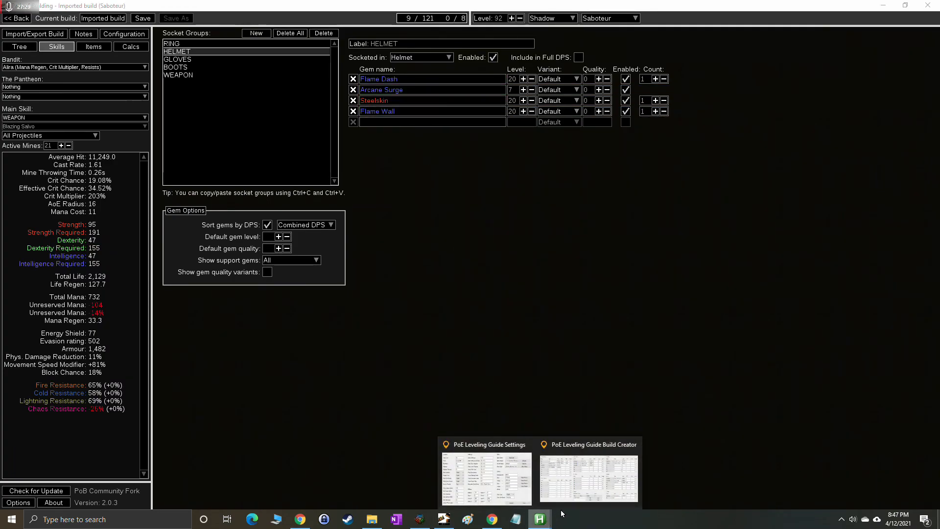
{"action": "left_click", "coordinate": [587, 470]}
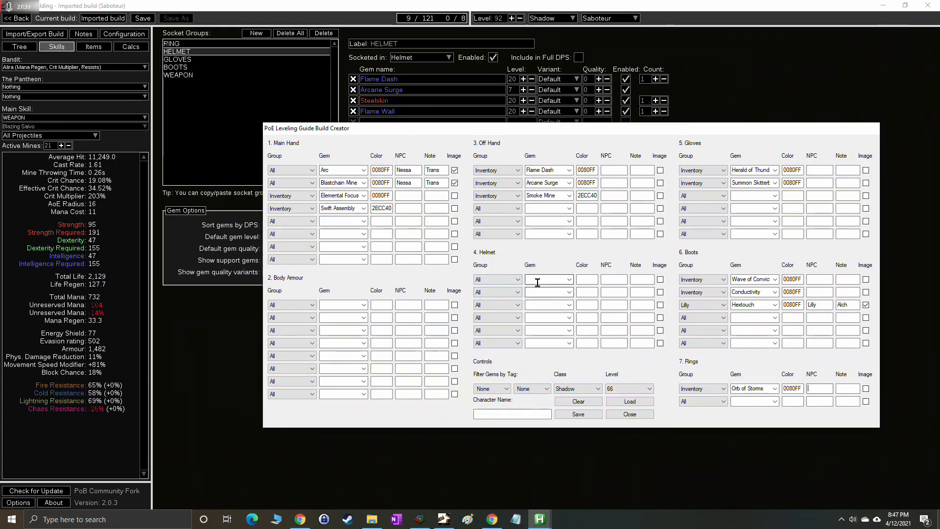
{"action": "left_click", "coordinate": [540, 280]}
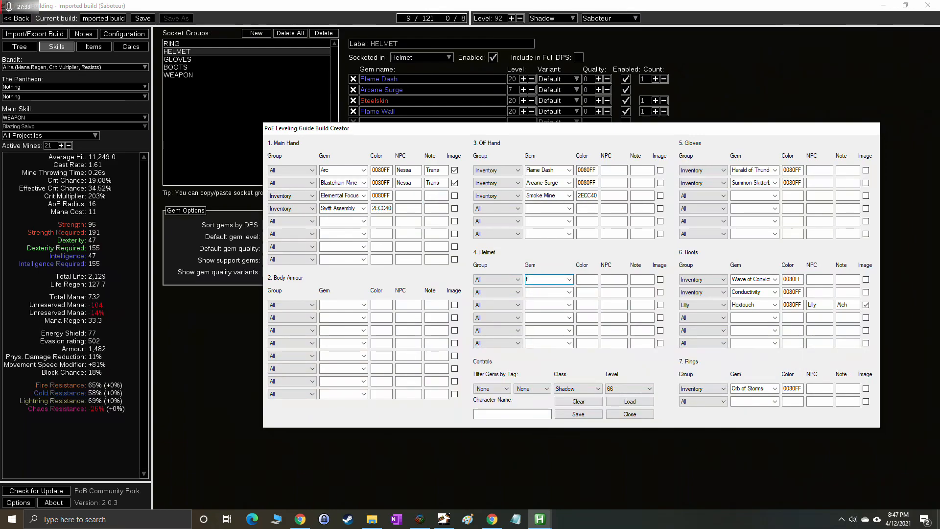
{"action": "type", "text": "flame"}
{"action": "left_click", "coordinate": [568, 279]}
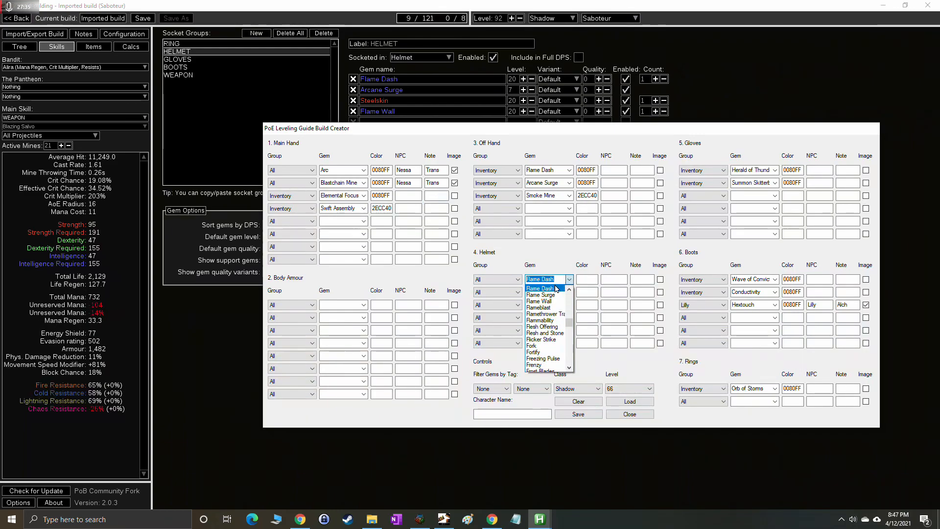
{"action": "left_click", "coordinate": [551, 291]}
{"action": "left_click", "coordinate": [548, 292]}
{"action": "type", "text": "arca"}
{"action": "left_click", "coordinate": [571, 292]}
{"action": "left_click", "coordinate": [546, 308]}
Add Steelskin and Flame Wall as the third and fourth Helmet gems.
{"action": "left_click", "coordinate": [545, 302]}
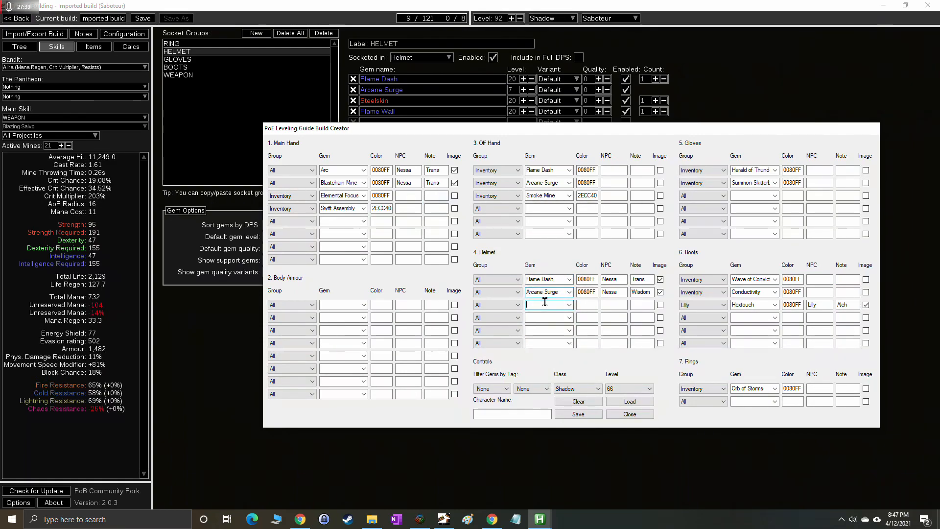
{"action": "type", "text": "ste"}
{"action": "left_click", "coordinate": [555, 315]}
{"action": "left_click", "coordinate": [546, 318]}
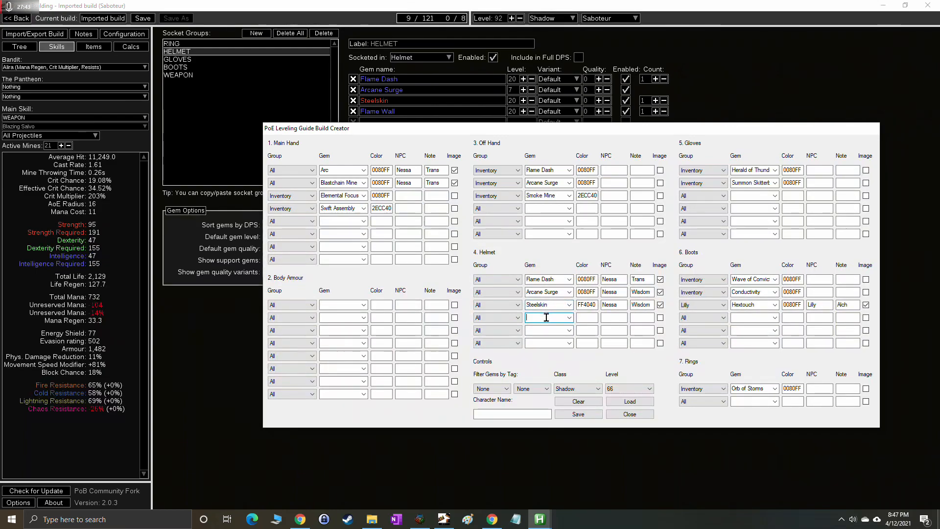
{"action": "type", "text": "flame"}
{"action": "left_click", "coordinate": [570, 318]}
{"action": "left_click", "coordinate": [550, 337]}
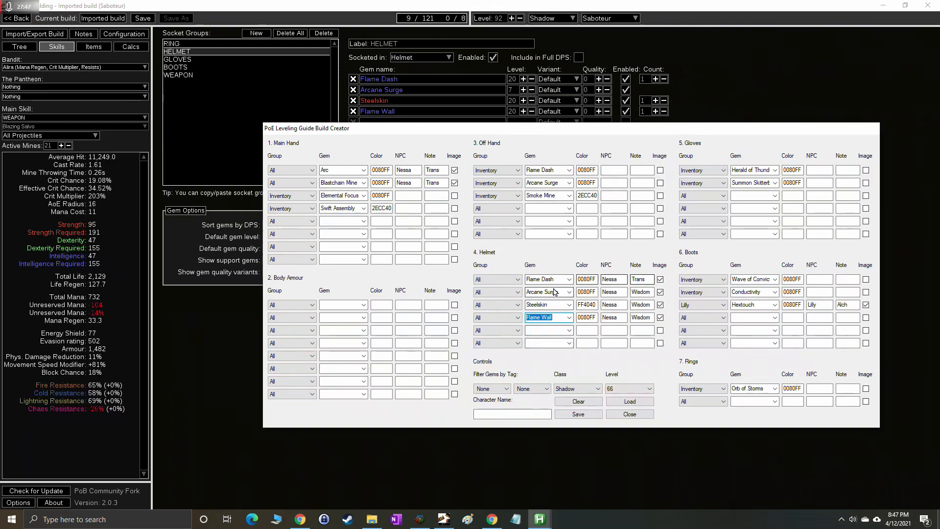
Set the group of the Helmet's Flame Dash and Arcane Surge to Inventory.
{"action": "left_click", "coordinate": [497, 292]}
{"action": "left_click", "coordinate": [491, 303]}
{"action": "key", "text": "Down"}
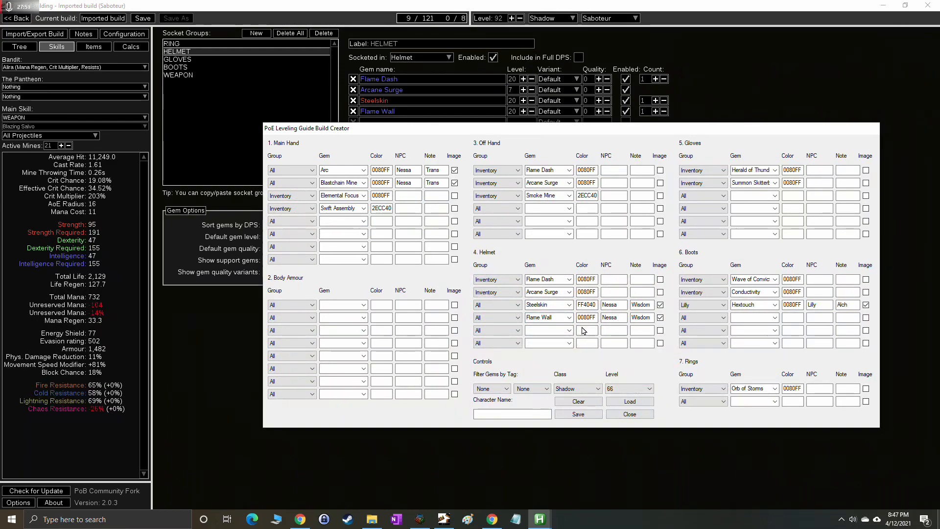
Display Path of Building's GLOVES socket group, then replace Herald of Thunder in the Build Creator's Gloves with Arcanist Brand, using group All.
{"action": "left_click", "coordinate": [188, 61]}
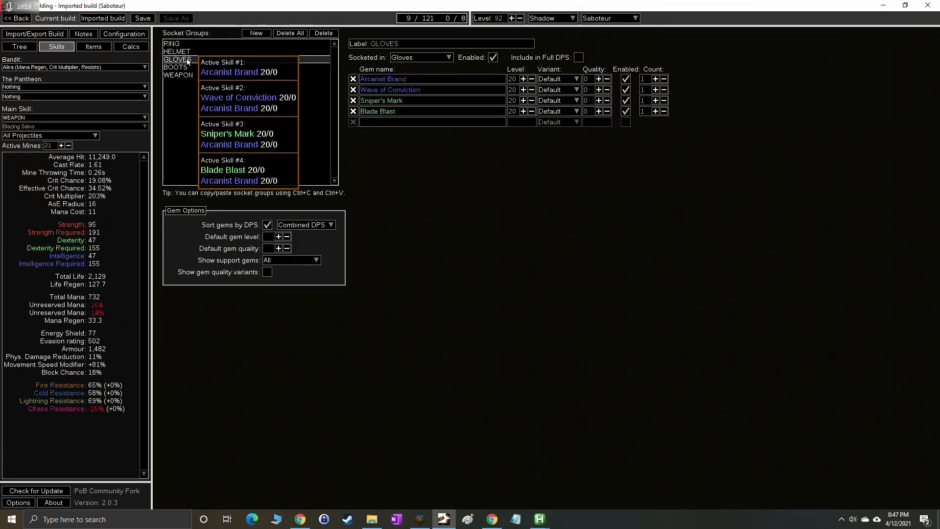
{"action": "mouse_move", "coordinate": [541, 518]}
{"action": "left_click", "coordinate": [589, 471]}
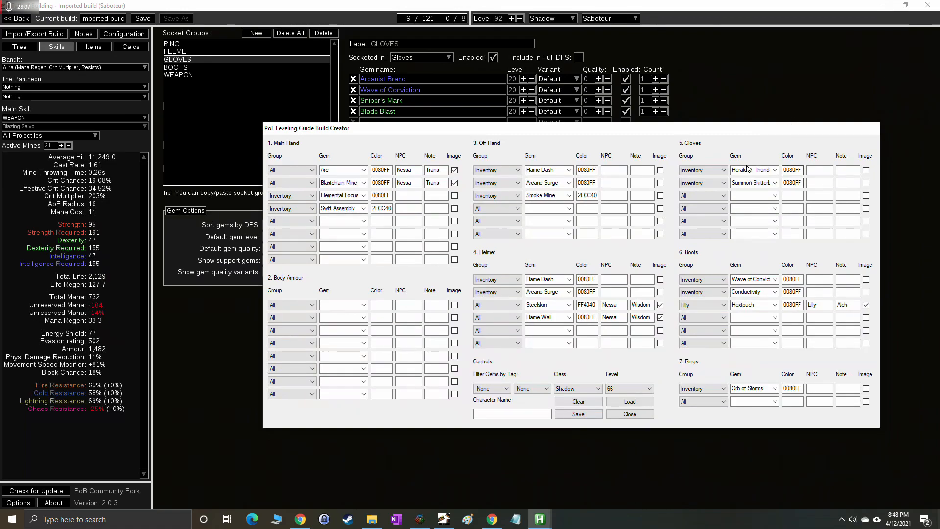
{"action": "left_click", "coordinate": [716, 170]}
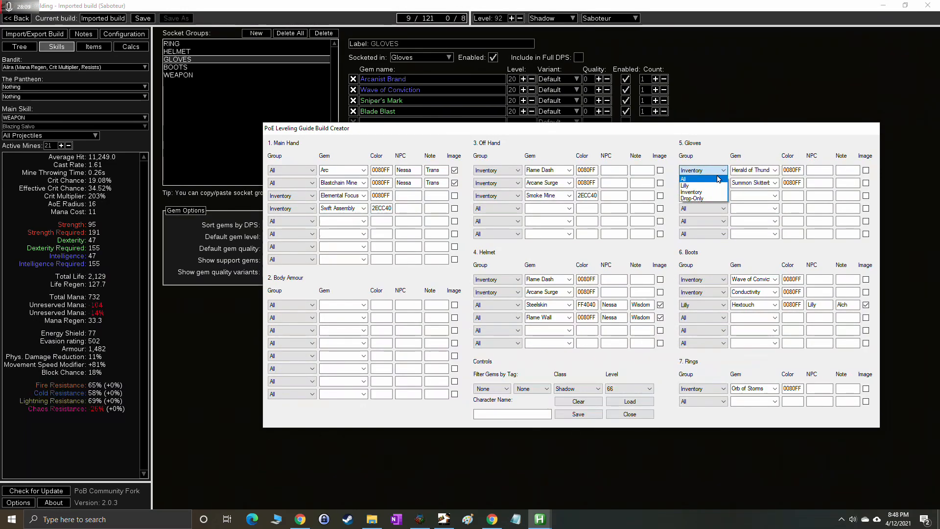
{"action": "left_click", "coordinate": [718, 179]}
{"action": "left_click", "coordinate": [749, 170]}
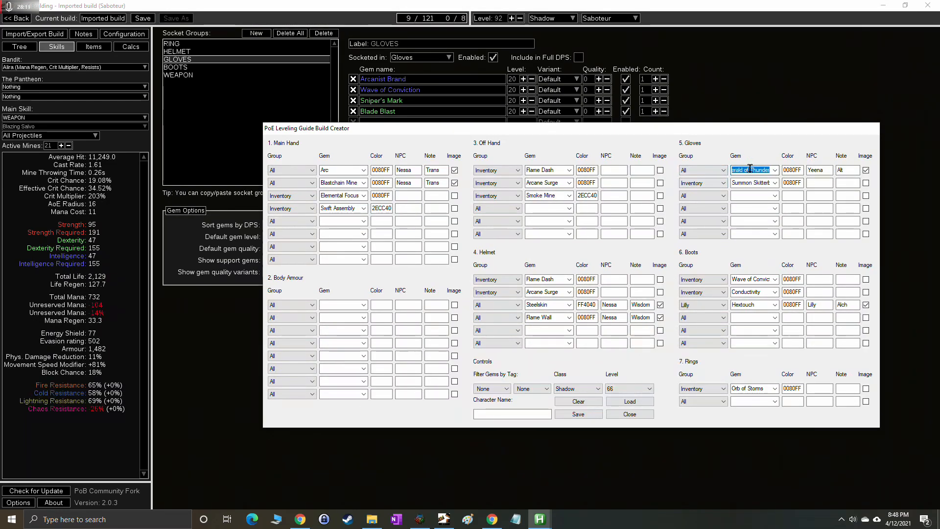
{"action": "type", "text": "ane Cloak"}
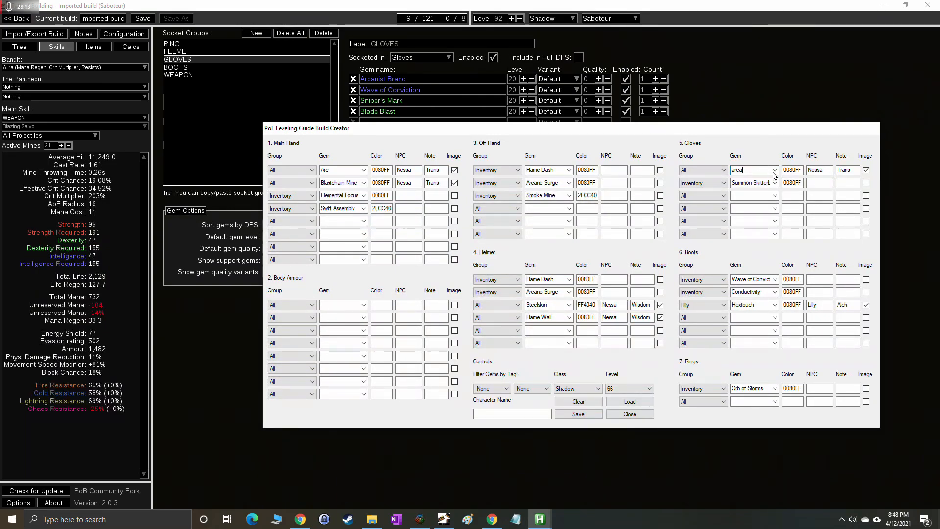
{"action": "left_click", "coordinate": [773, 174]}
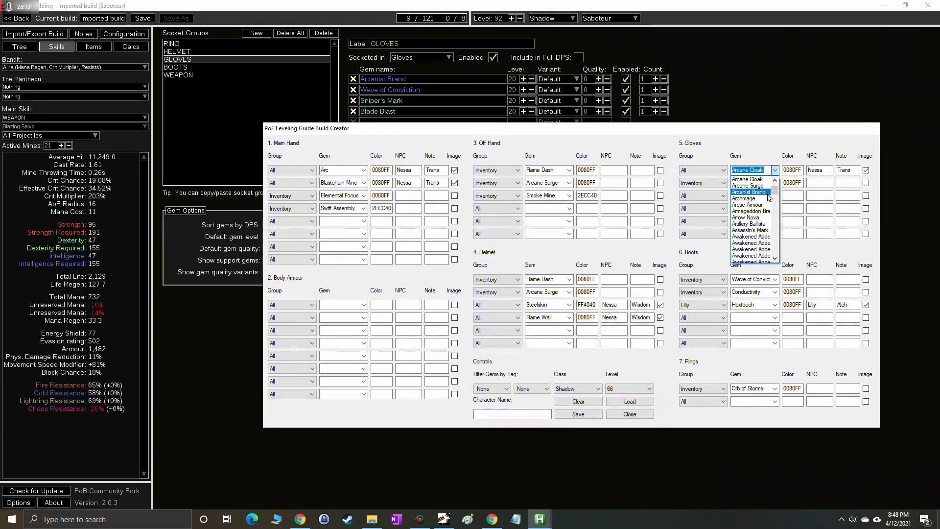
{"action": "left_click", "coordinate": [768, 193]}
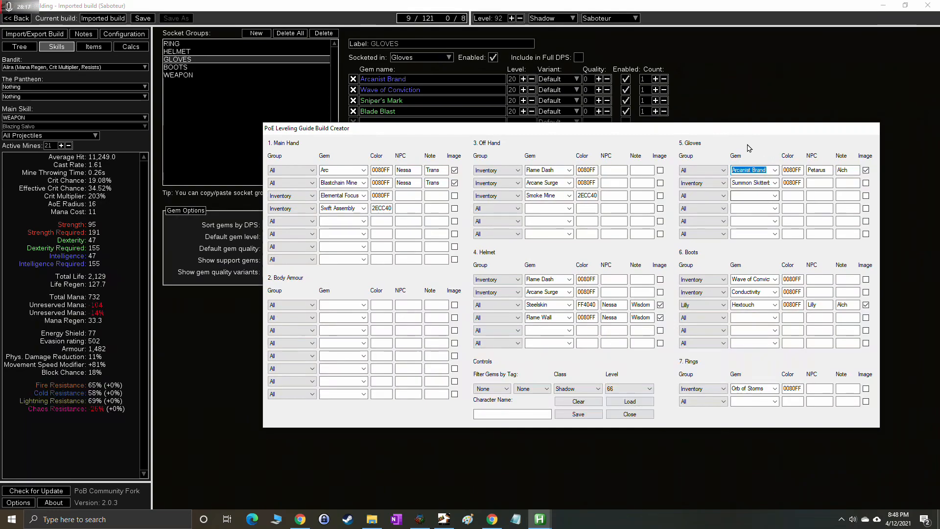
Replace Summon Skitterbots in the Gloves with Wave of Conviction.
{"action": "left_click", "coordinate": [744, 182]}
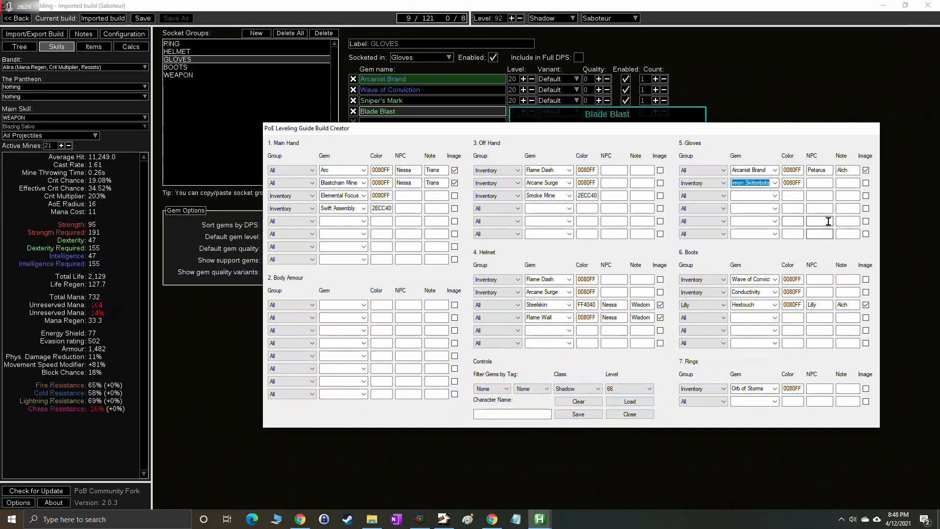
{"action": "type", "text": "wave"}
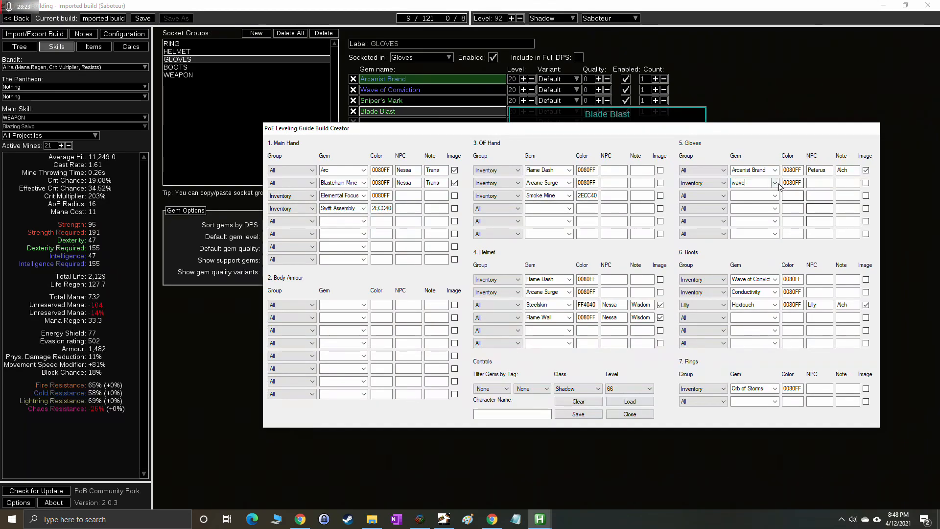
{"action": "left_click", "coordinate": [775, 183]}
{"action": "left_click", "coordinate": [753, 209]}
Add Sniper's Mark as the third Gloves gem.
{"action": "left_click", "coordinate": [706, 199]}
{"action": "left_click", "coordinate": [751, 196]}
{"action": "type", "text": "sniper"}
{"action": "left_click", "coordinate": [775, 195]}
{"action": "left_click", "coordinate": [752, 207]}
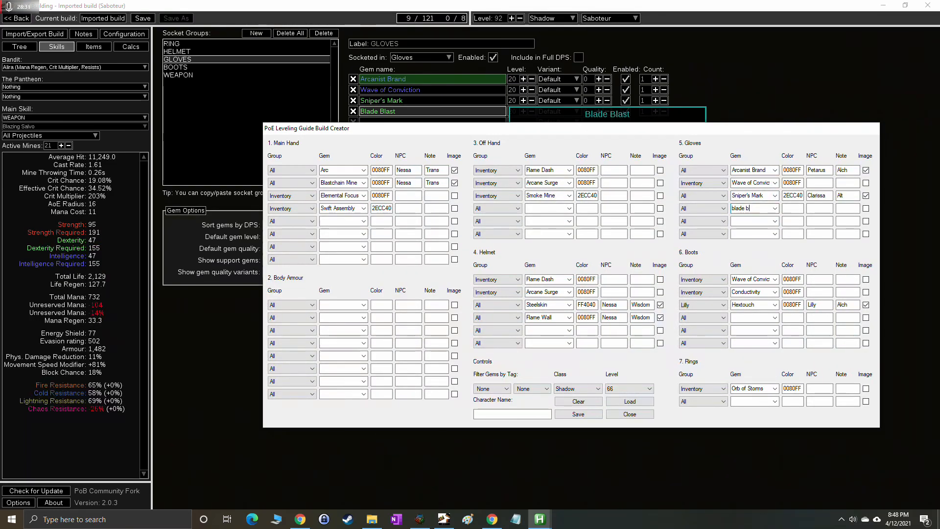
Add Blade Blast as the fourth Gloves gem.
{"action": "left_click", "coordinate": [774, 209]}
{"action": "left_click", "coordinate": [764, 219]}
{"action": "left_click", "coordinate": [825, 209]}
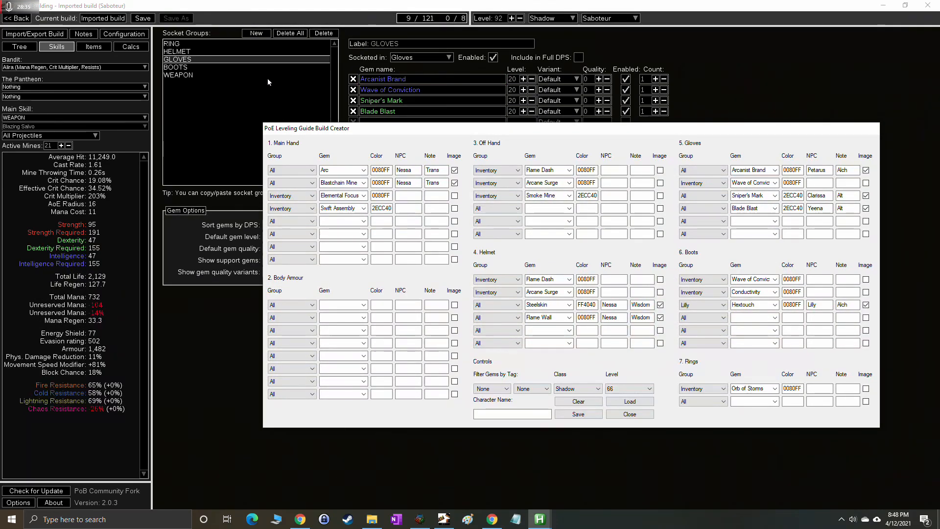
Display Path of Building's BOOTS socket group, then replace Wave of Conviction in the Build Creator's Boots with Summon Skitterbots.
{"action": "left_click", "coordinate": [190, 69]}
{"action": "mouse_move", "coordinate": [539, 518]}
{"action": "left_click", "coordinate": [489, 476]}
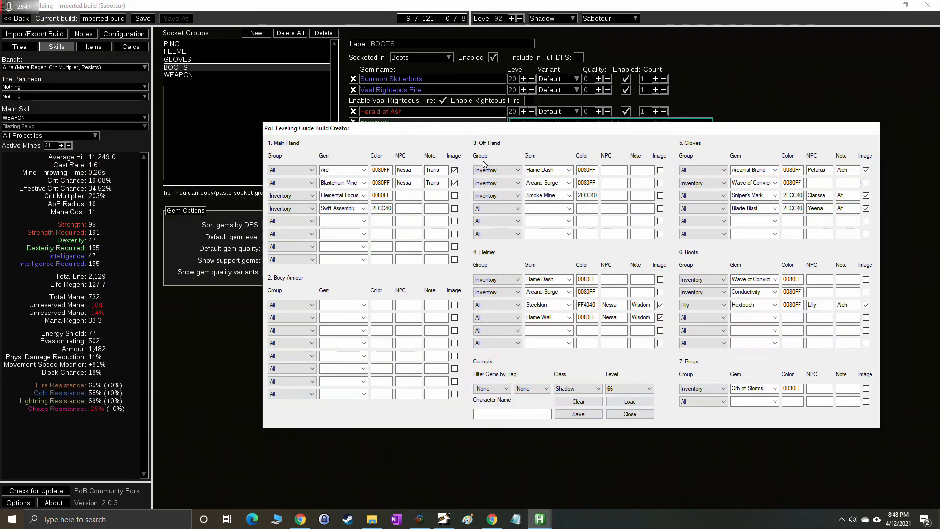
{"action": "left_click_drag", "start_coordinate": [487, 134], "coordinate": [489, 144]}
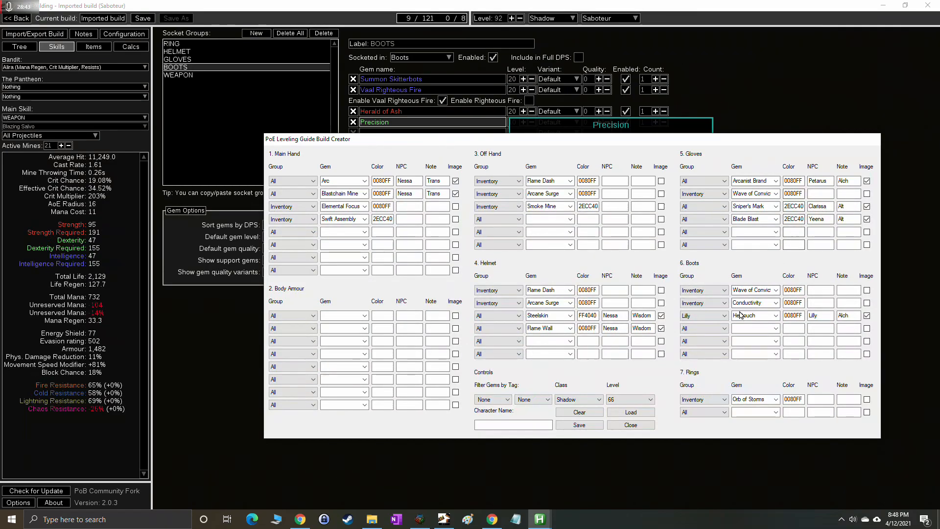
{"action": "left_click", "coordinate": [759, 289]}
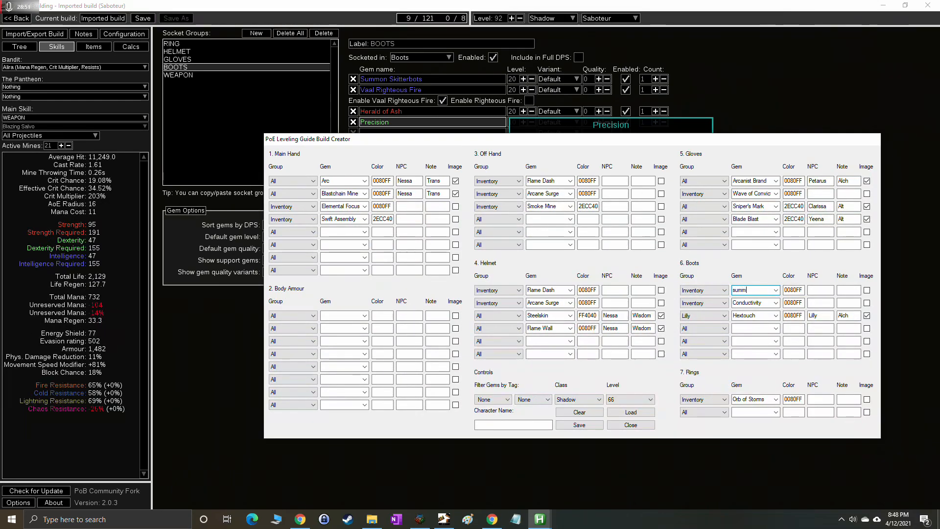
{"action": "left_click", "coordinate": [775, 292]}
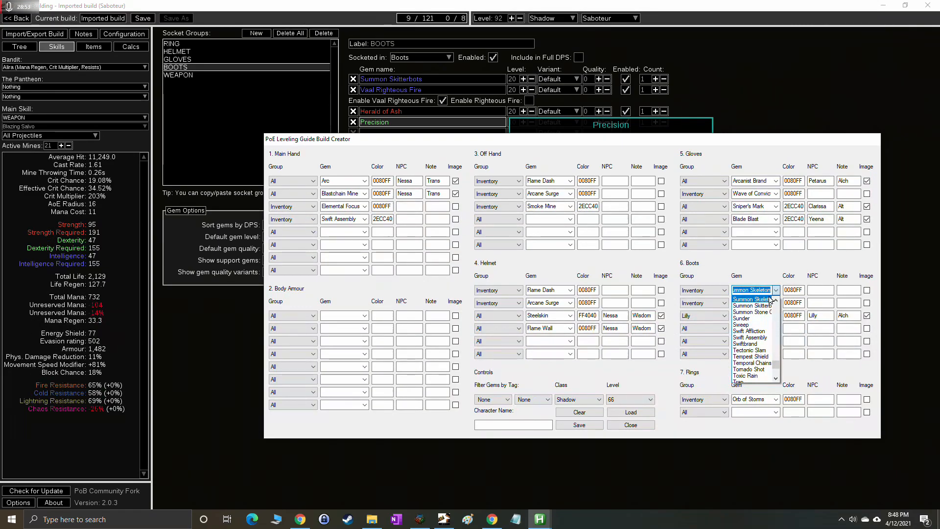
{"action": "left_click", "coordinate": [760, 305]}
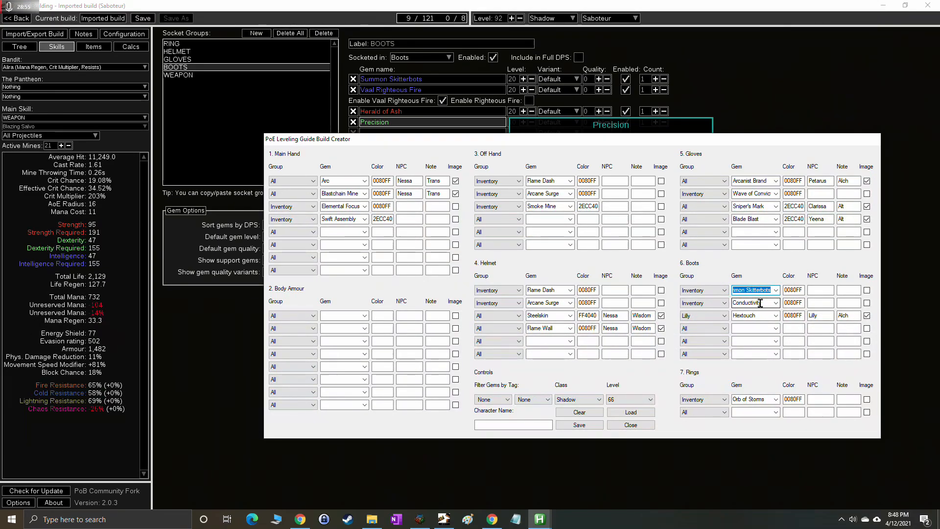
Replace Conductivity in the Boots with Vaal Righteous Fire, using group Drop-Only.
{"action": "left_click", "coordinate": [718, 303]}
{"action": "left_click", "coordinate": [704, 323]}
{"action": "left_click", "coordinate": [757, 304]}
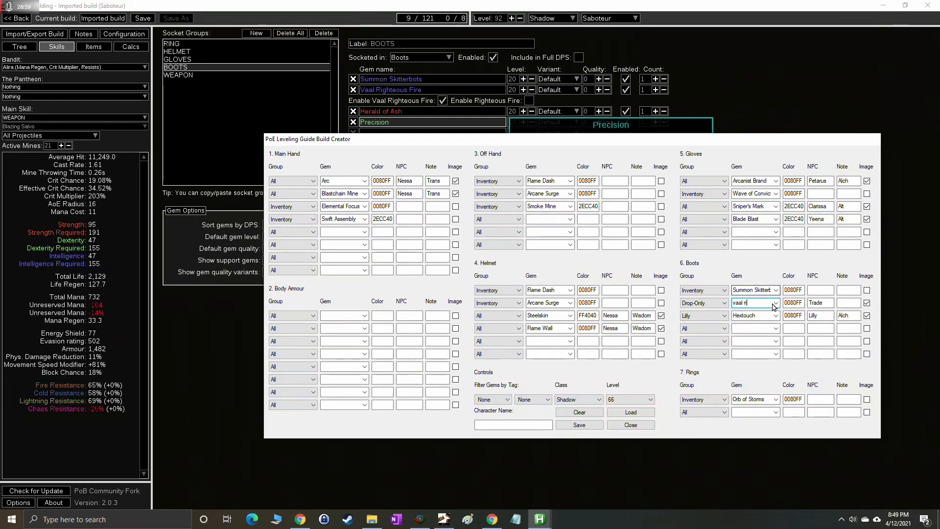
{"action": "left_click", "coordinate": [775, 305]}
{"action": "left_click", "coordinate": [762, 363]}
Replace Hextouch in the Boots with Herald of Ash, using group All.
{"action": "left_click", "coordinate": [758, 316]}
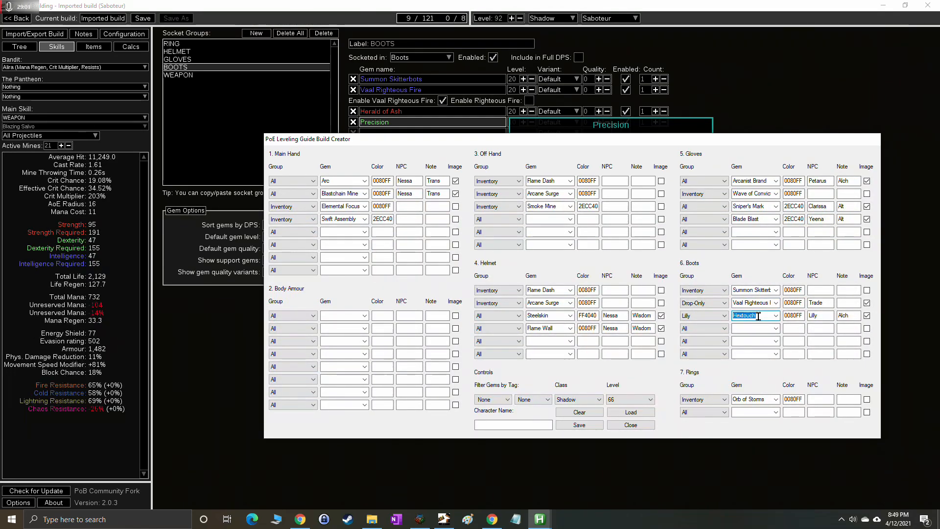
{"action": "left_click", "coordinate": [705, 316]}
{"action": "left_click", "coordinate": [707, 323]}
{"action": "left_click", "coordinate": [750, 315]}
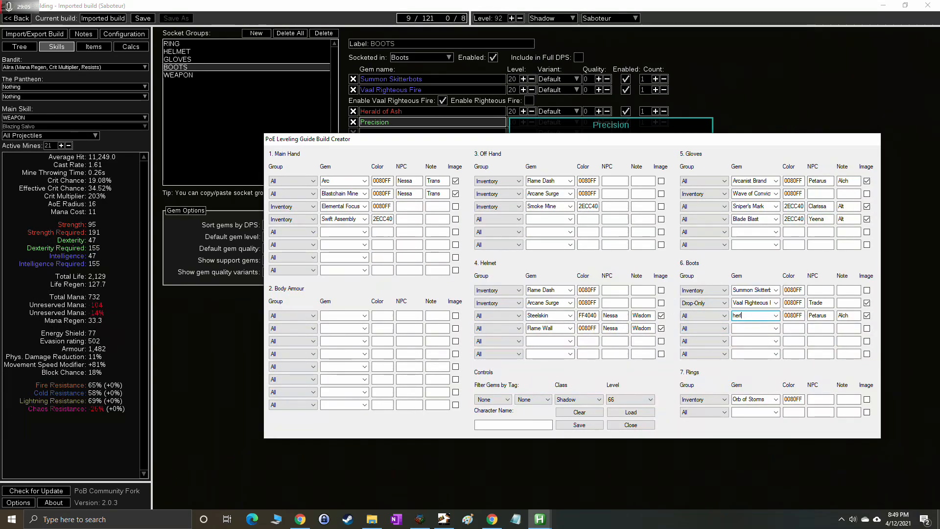
{"action": "left_click", "coordinate": [775, 318]}
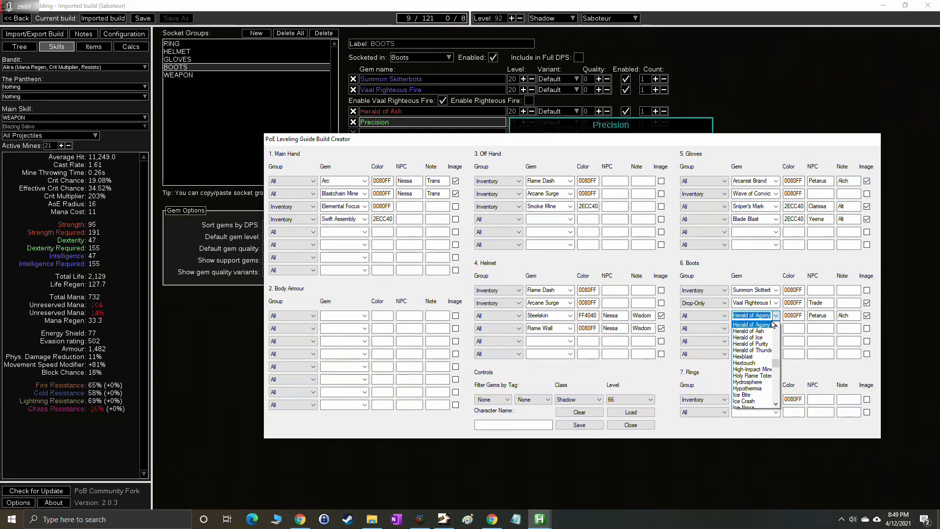
{"action": "left_click", "coordinate": [757, 332]}
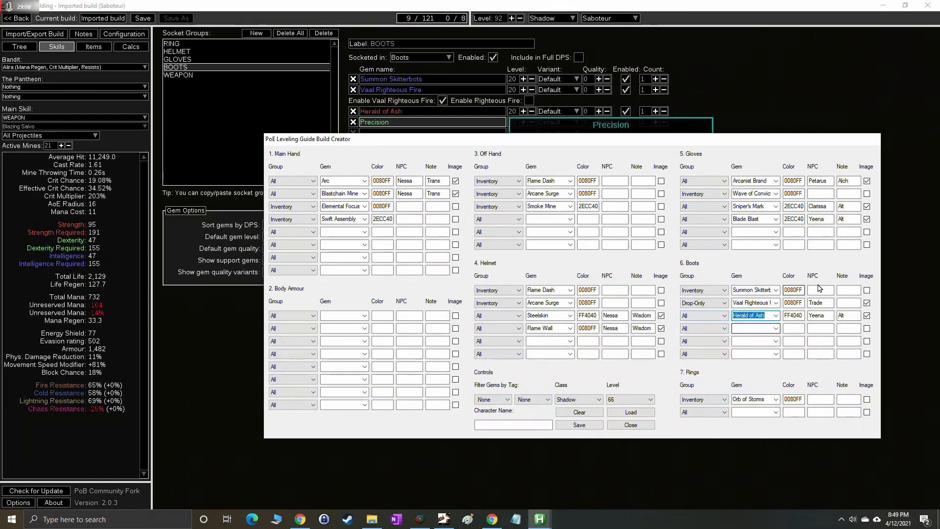
{"action": "left_click", "coordinate": [822, 316]}
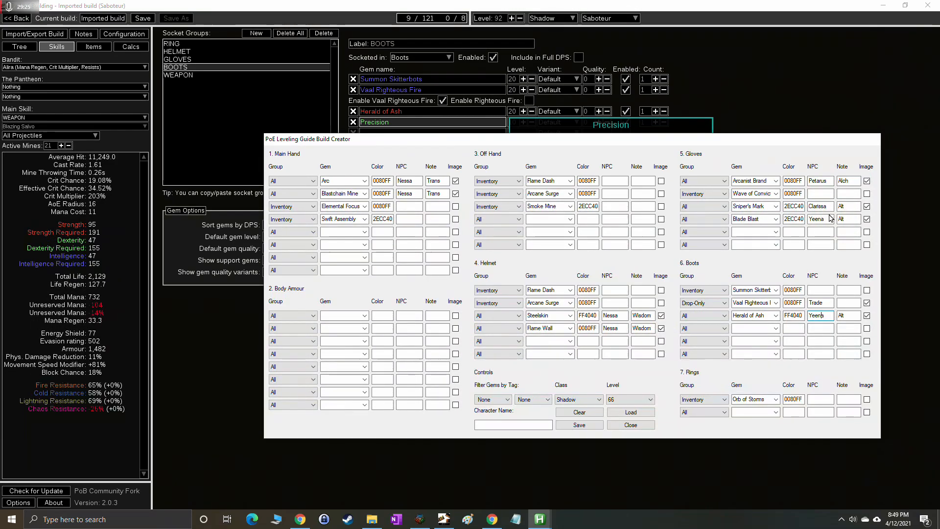
Add Precision as the fourth Boots gem.
{"action": "left_click", "coordinate": [742, 329]}
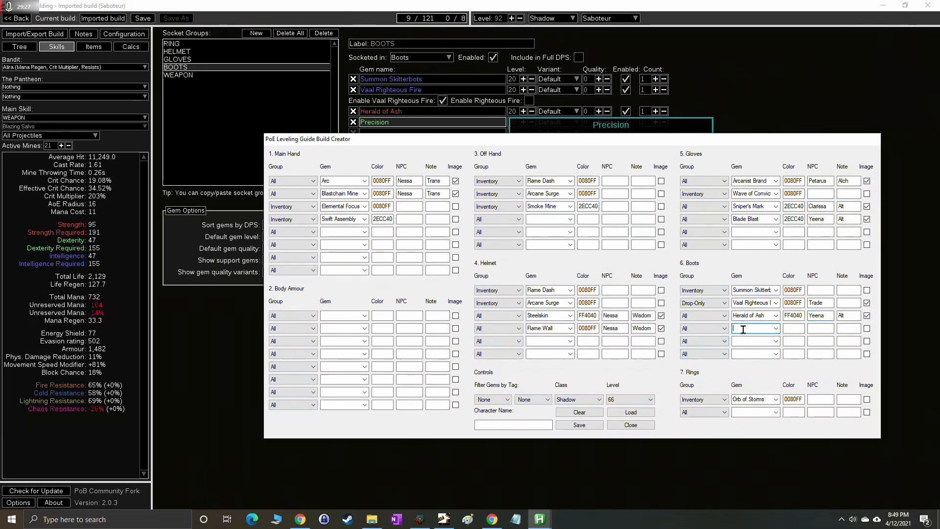
{"action": "type", "text": "prec"}
{"action": "left_click", "coordinate": [776, 328]}
{"action": "left_click", "coordinate": [749, 335]}
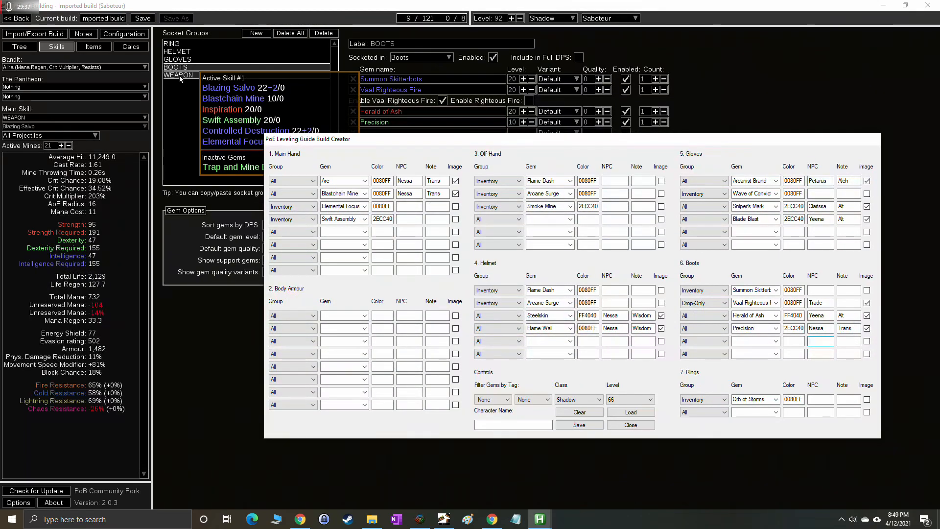
Remove Flame Dash, Arcane Surge and Smoke Mine from the Off Hand and set their groups to All.
{"action": "double_click", "coordinate": [538, 184]}
{"action": "key", "text": "BackSpace"}
{"action": "double_click", "coordinate": [539, 194]}
{"action": "key", "text": "BackSpace"}
{"action": "double_click", "coordinate": [544, 205]}
{"action": "key", "text": "BackSpace"}
{"action": "left_click", "coordinate": [488, 207]}
{"action": "left_click", "coordinate": [488, 214]}
{"action": "left_click", "coordinate": [495, 195]}
{"action": "left_click", "coordinate": [496, 201]}
{"action": "left_click", "coordinate": [499, 184]}
{"action": "left_click", "coordinate": [480, 188]}
{"action": "left_click", "coordinate": [497, 181]}
{"action": "left_click", "coordinate": [479, 189]}
Display Path of Building's WEAPON socket group, then replace Arc in the Build Creator's Main Hand with Blazing Salvo.
{"action": "left_click", "coordinate": [200, 75]}
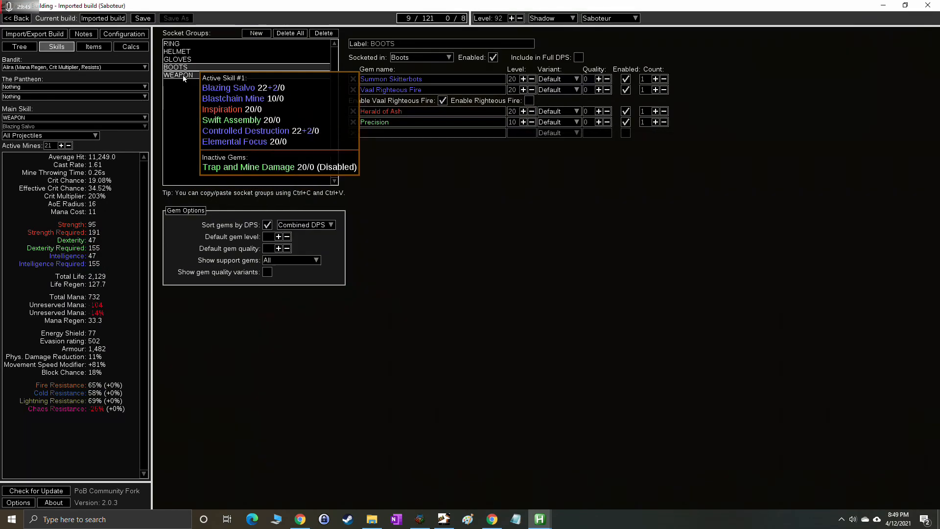
{"action": "left_click", "coordinate": [587, 471]}
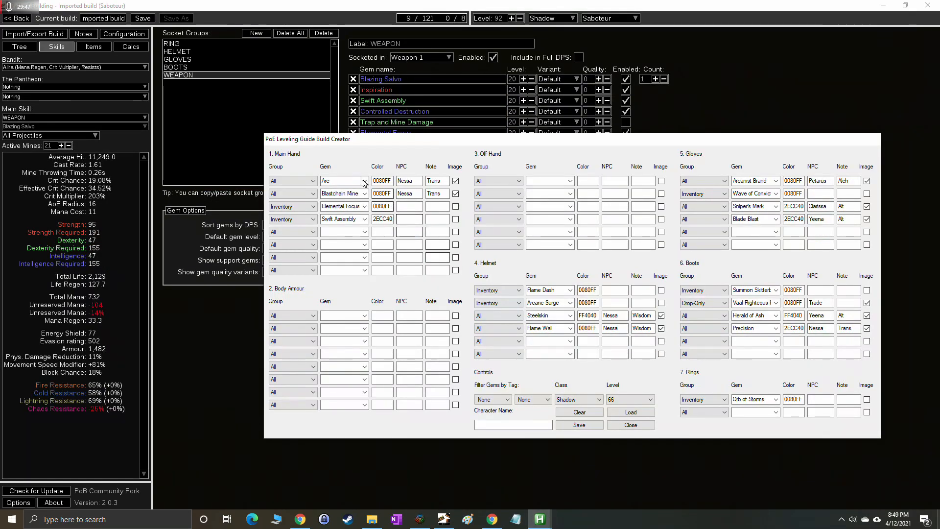
{"action": "double_click", "coordinate": [332, 179]}
{"action": "type", "text": "blaz"}
{"action": "left_click", "coordinate": [363, 180]}
{"action": "left_click", "coordinate": [351, 190]}
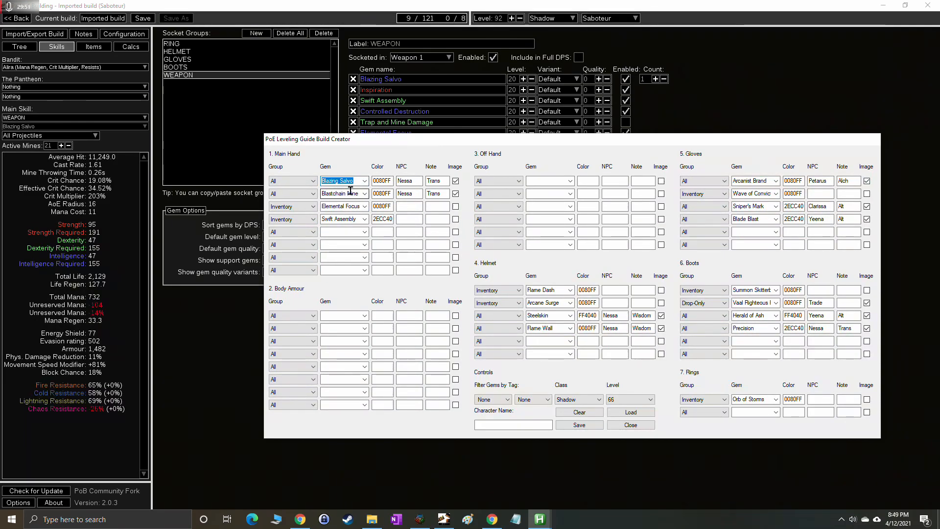
Replace Blastchain Mine in the Main Hand with Inspiration, using group Lilly.
{"action": "left_click", "coordinate": [343, 194]}
{"action": "type", "text": "inspiration"}
{"action": "left_click", "coordinate": [341, 206]}
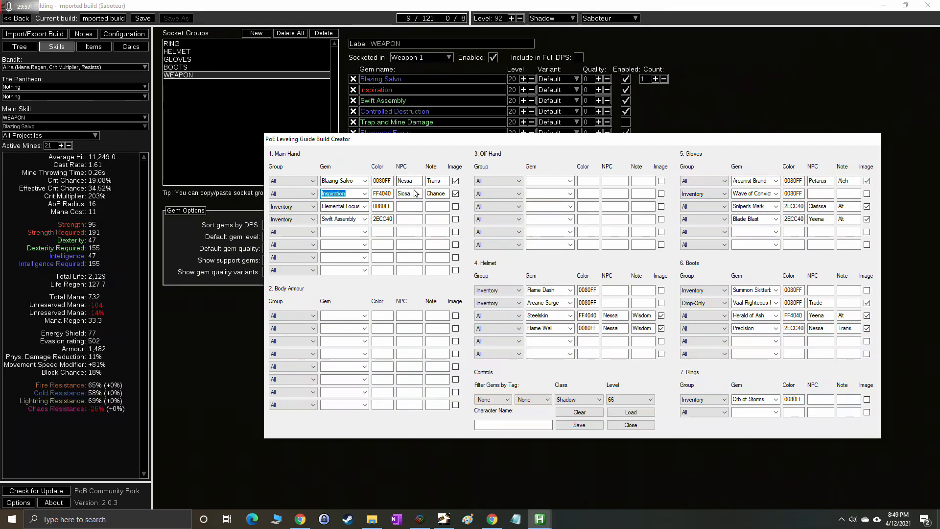
{"action": "left_click", "coordinate": [303, 194]}
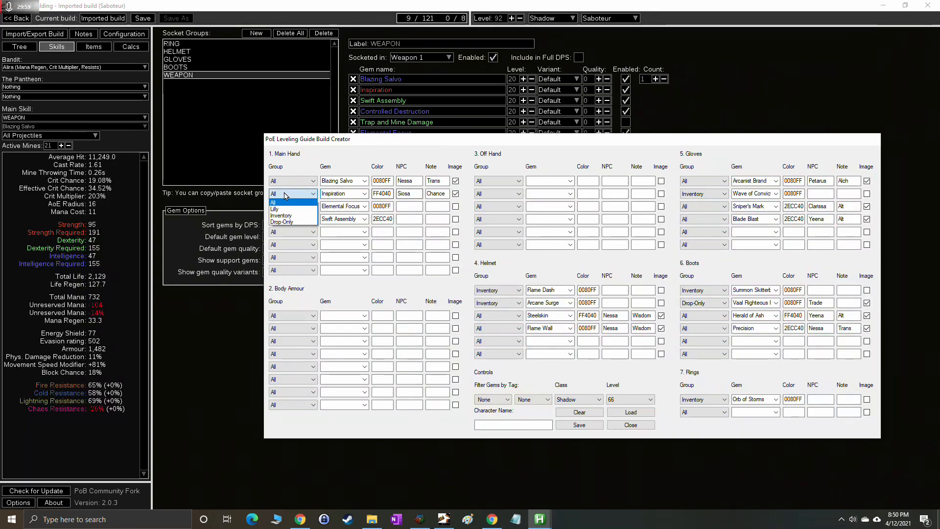
{"action": "left_click", "coordinate": [289, 216]}
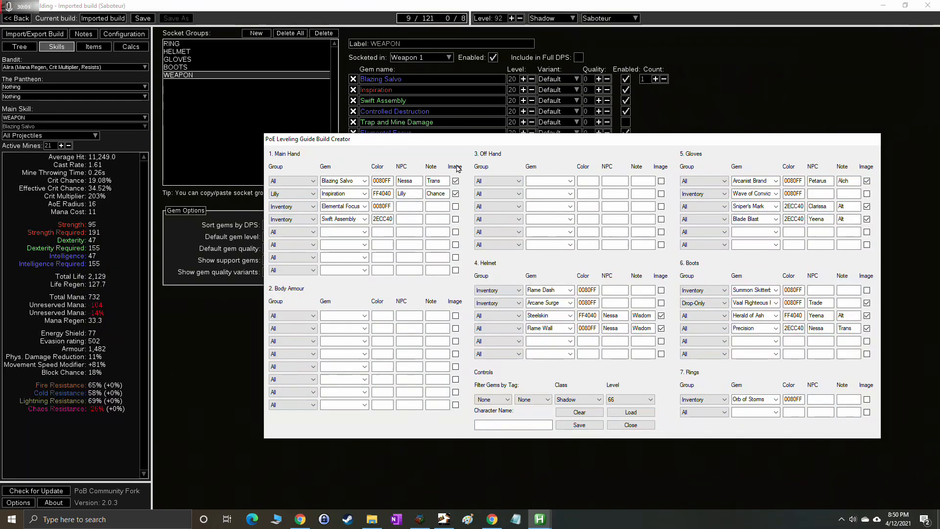
Move Swift Assembly from the fourth Main Hand row to the third, replacing Elemental Focus.
{"action": "left_click", "coordinate": [296, 207]}
{"action": "left_click", "coordinate": [294, 228]}
{"action": "left_click", "coordinate": [342, 218]}
{"action": "key", "text": "ctrl+c"}
{"action": "key", "text": "BackSpace"}
{"action": "left_click", "coordinate": [351, 206]}
{"action": "key", "text": "ctrl+v"}
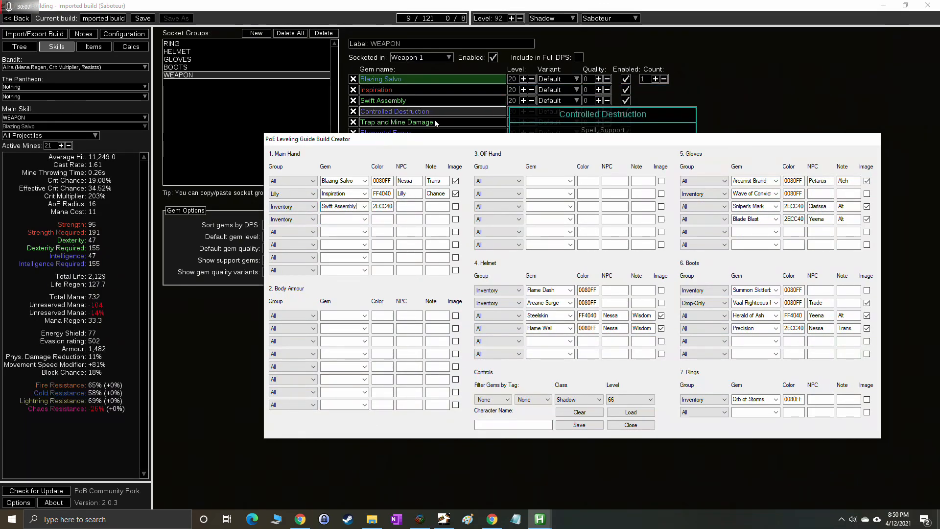
Add Controlled Destruction as the fourth Main Hand gem with group All, and Trap and Mine Damage as the fifth.
{"action": "left_click_drag", "start_coordinate": [417, 142], "coordinate": [415, 157]}
{"action": "left_click", "coordinate": [292, 220]}
{"action": "left_click", "coordinate": [291, 244]}
{"action": "left_click", "coordinate": [338, 235]}
{"action": "type", "text": "con"}
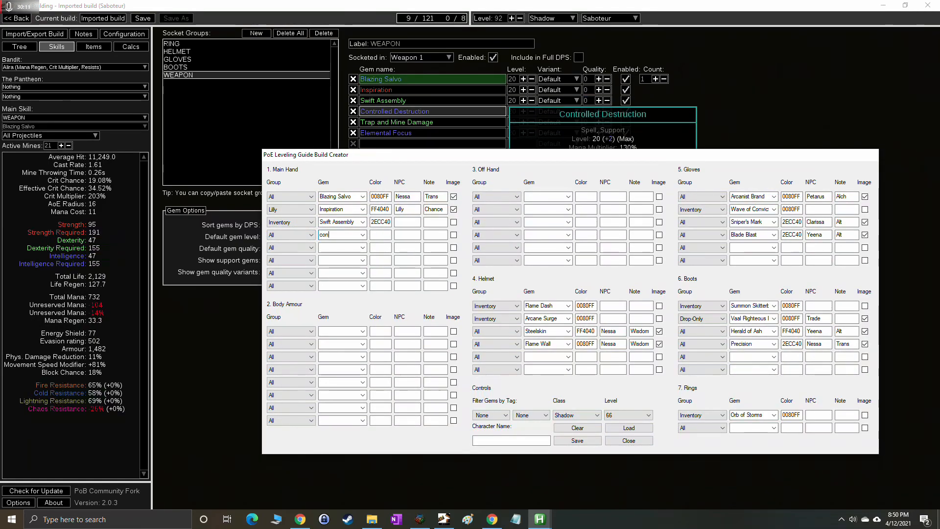
{"action": "left_click", "coordinate": [335, 247]}
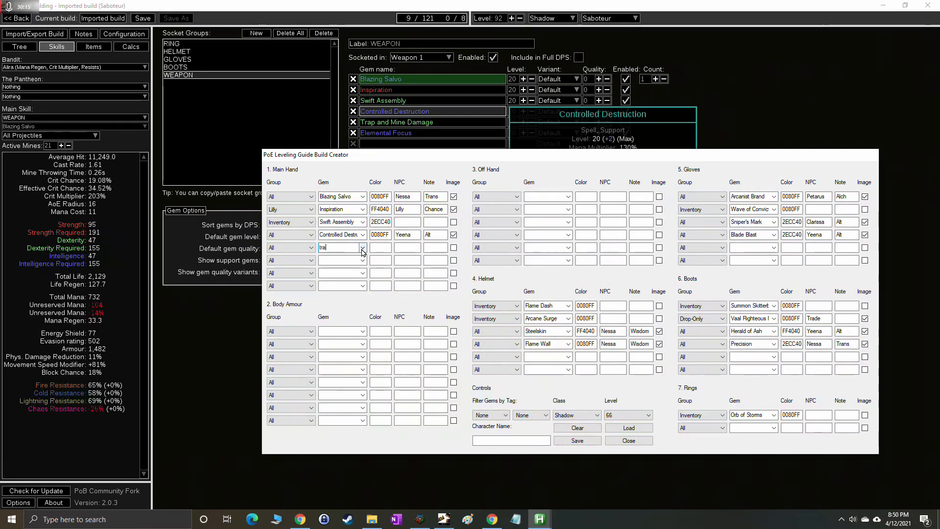
{"action": "left_click", "coordinate": [333, 256]}
Add Elemental Focus as the sixth Main Hand gem, using group Inventory.
{"action": "left_click", "coordinate": [334, 258]}
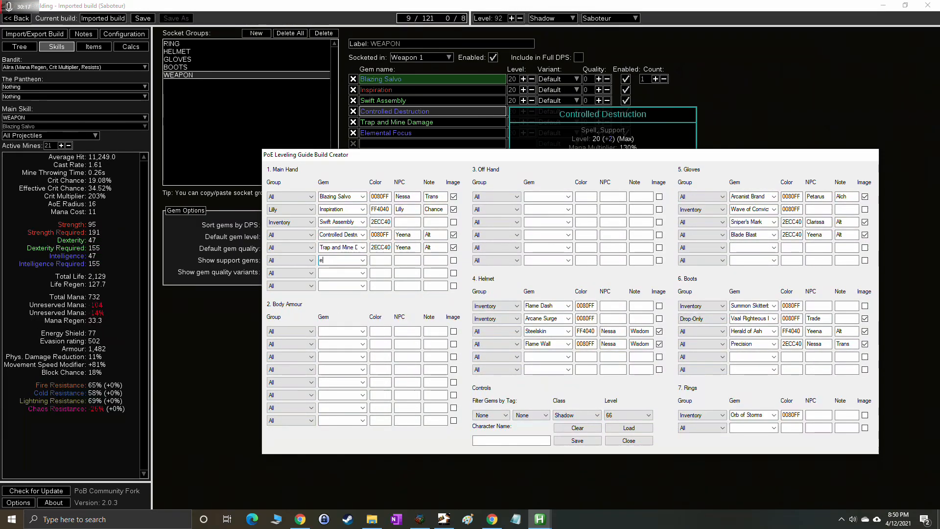
{"action": "type", "text": "ele"}
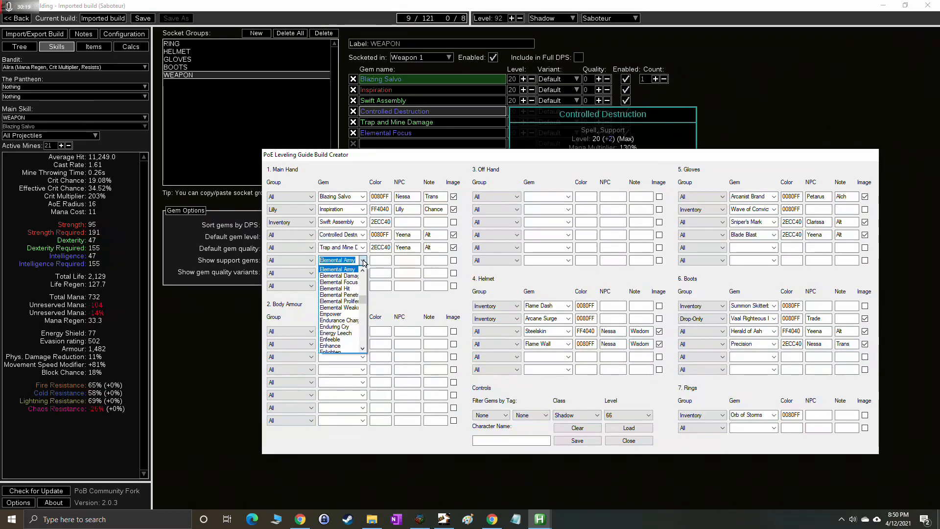
{"action": "left_click", "coordinate": [344, 282]}
{"action": "left_click", "coordinate": [300, 263]}
{"action": "left_click", "coordinate": [297, 280]}
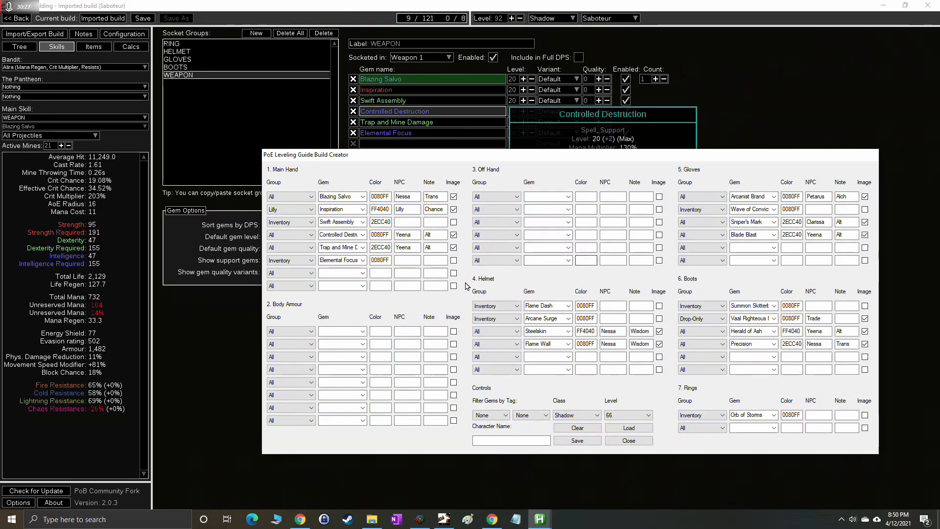
{"action": "left_click", "coordinate": [342, 331]}
{"action": "type", "text": "K"}
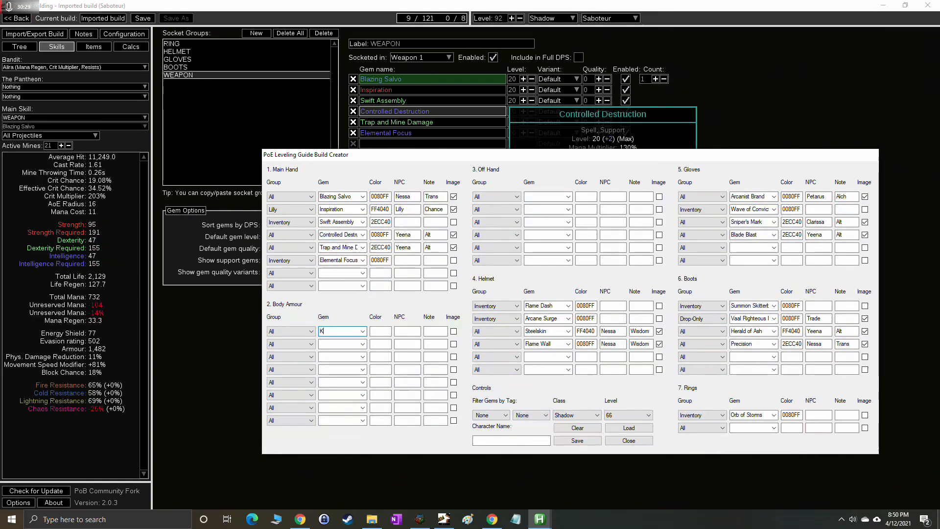
{"action": "type", "text": "aom's"}
{"action": "double_click", "coordinate": [348, 332]}
{"action": "key", "text": "BackSpace"}
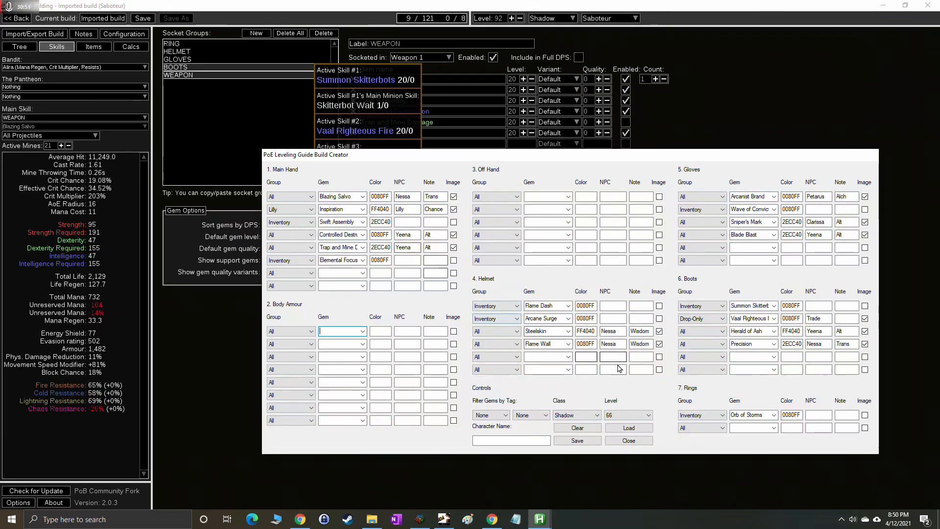
Save the level 66 gem setup and close the Build Creator.
{"action": "left_click", "coordinate": [583, 442]}
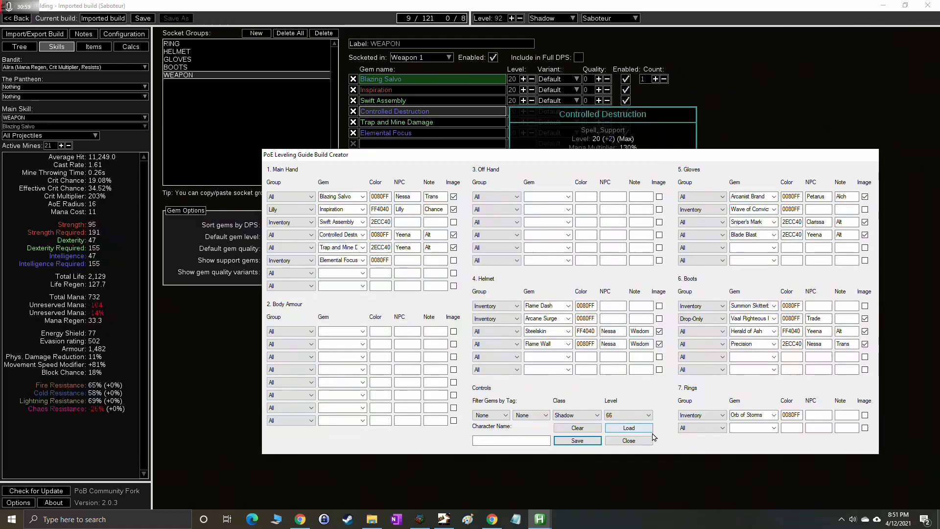
{"action": "left_click", "coordinate": [631, 443]}
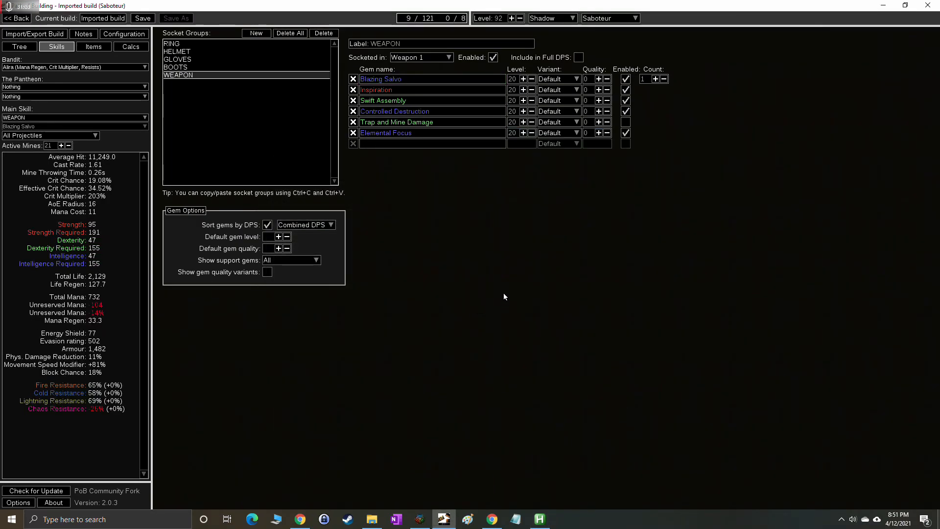
Copy the export link of Path of Building's Brutus passive tree and switch to the separate passive skill tree planner.
{"action": "left_click", "coordinate": [19, 46]}
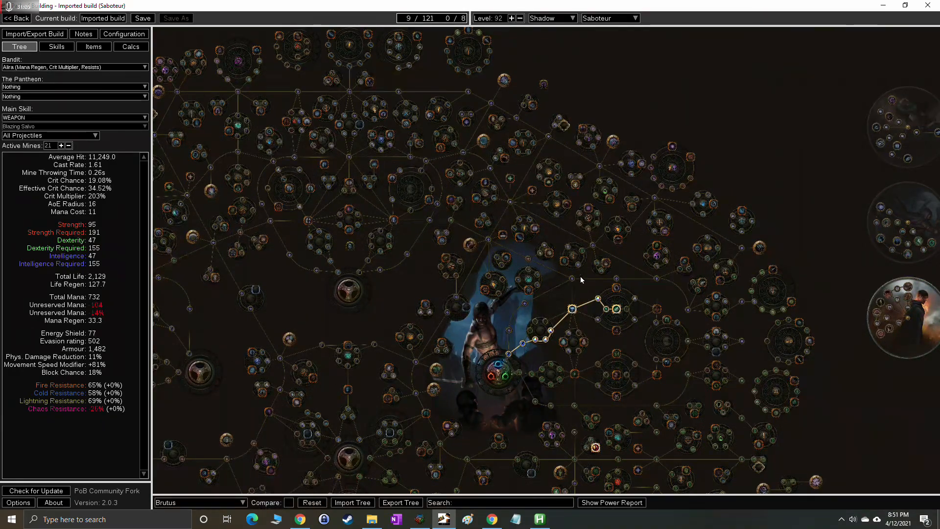
{"action": "left_click_drag", "start_coordinate": [840, 406], "coordinate": [858, 355]}
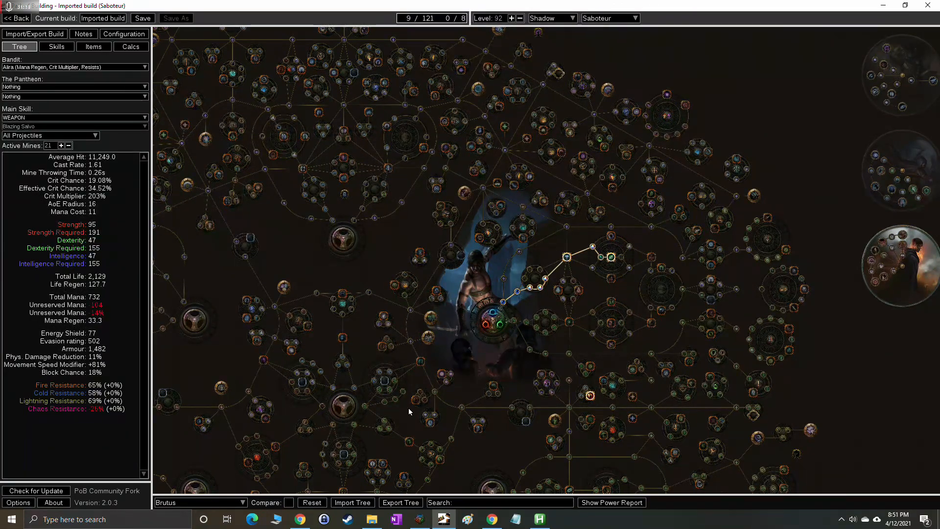
{"action": "left_click", "coordinate": [399, 502]}
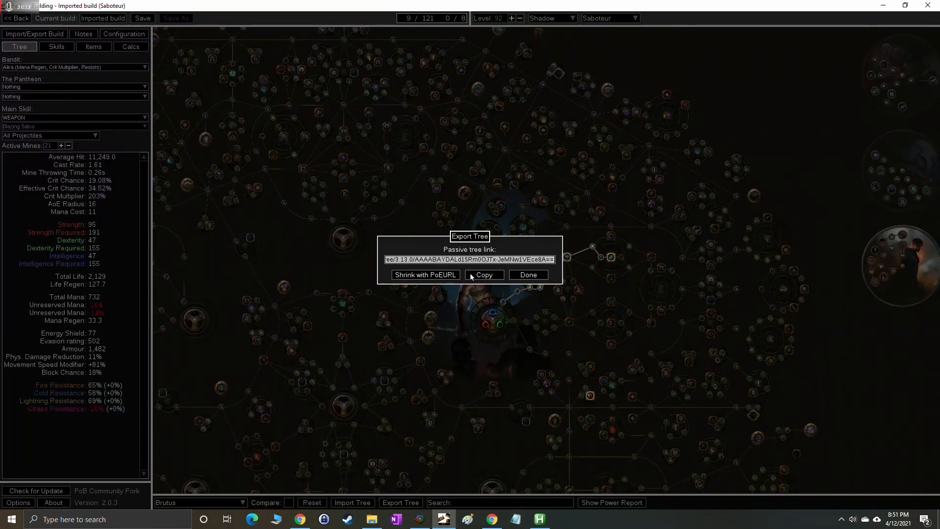
{"action": "left_click", "coordinate": [494, 275]}
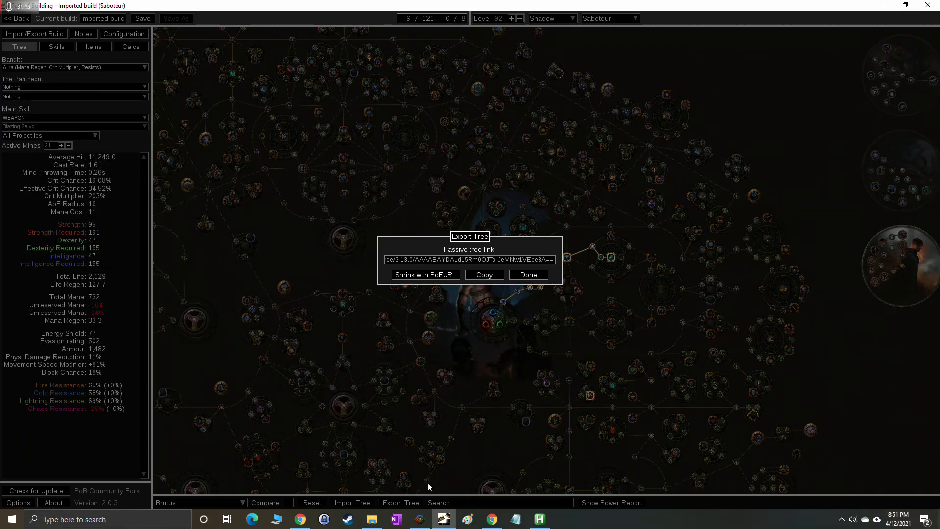
{"action": "left_click", "coordinate": [421, 521]}
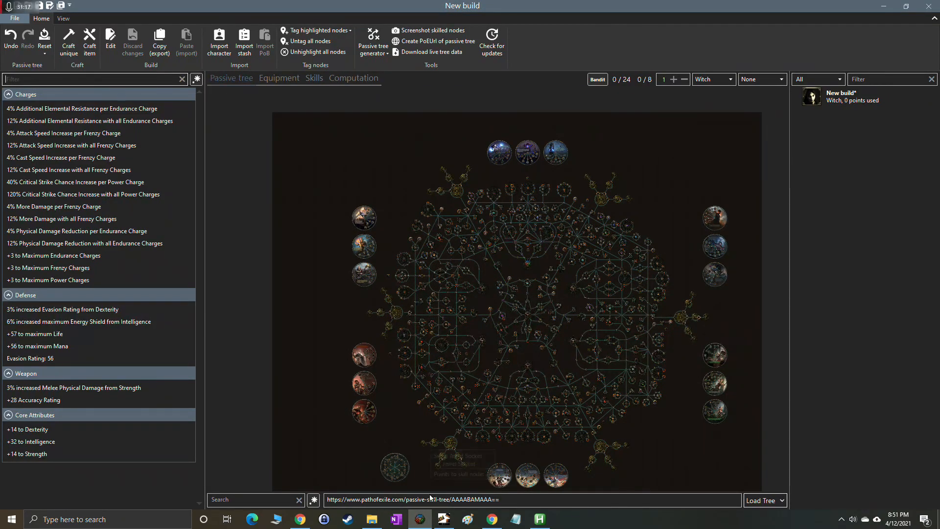
Load the Brutus passive tree into the planner from the copied Path of Building link.
{"action": "left_click", "coordinate": [521, 502]}
{"action": "key", "text": "ctrl+v"}
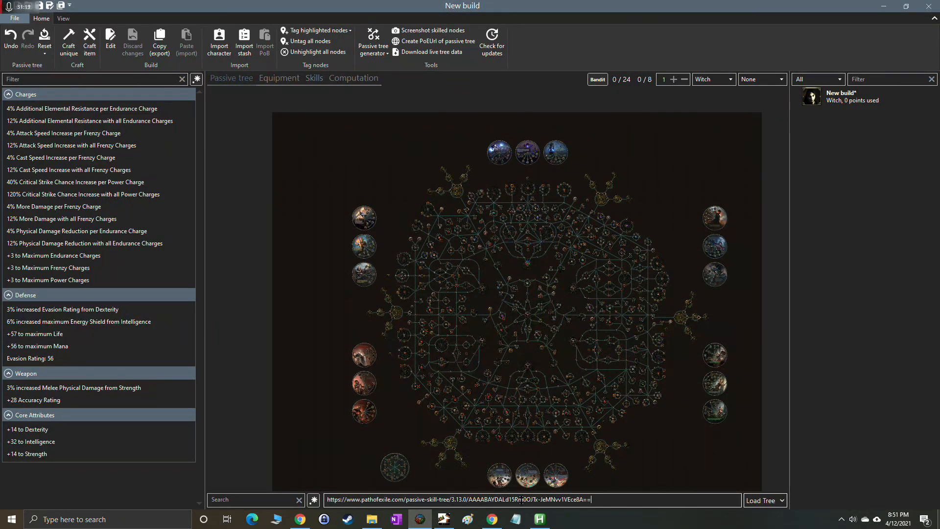
{"action": "left_click", "coordinate": [761, 500]}
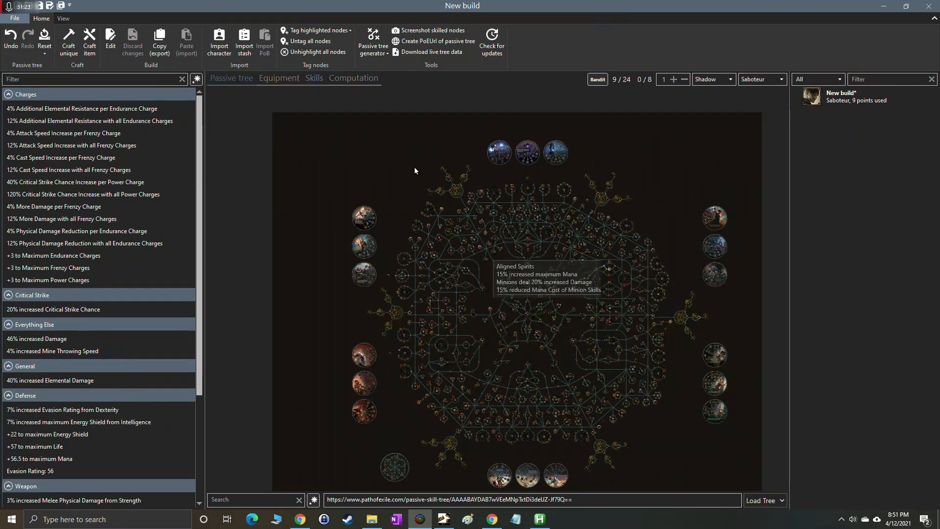
Screenshot the skilled nodes and save the image over tree.jpg in the 3.14 Saboteur Blazing Salvo build's Act 1 folder.
{"action": "left_click", "coordinate": [424, 26]}
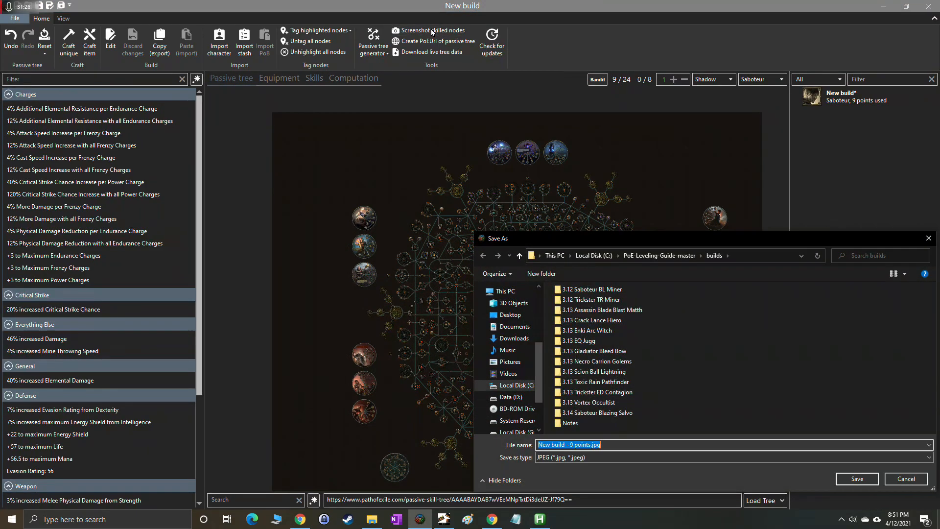
{"action": "double_click", "coordinate": [595, 413]}
{"action": "double_click", "coordinate": [578, 300]}
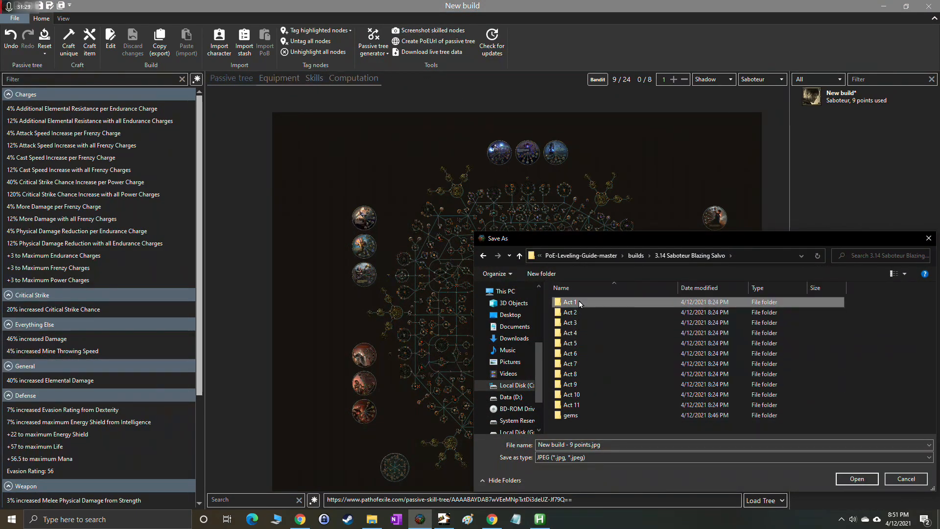
{"action": "left_click", "coordinate": [581, 316]}
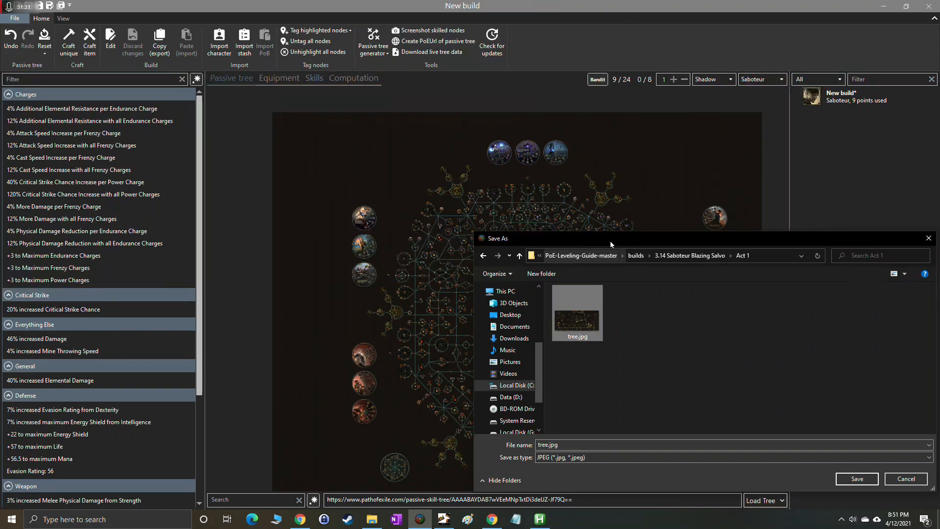
{"action": "left_click_drag", "start_coordinate": [606, 237], "coordinate": [489, 144]}
{"action": "left_click", "coordinate": [734, 390]}
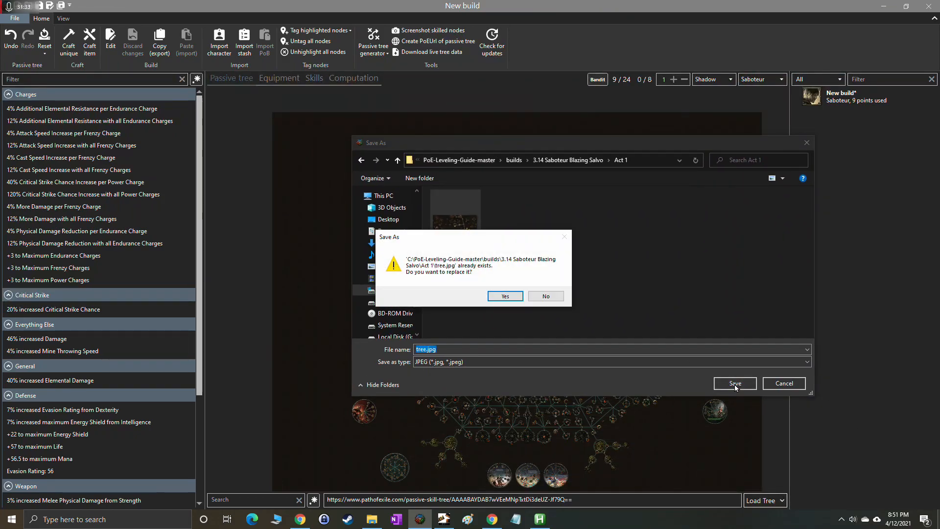
{"action": "left_click", "coordinate": [504, 296]}
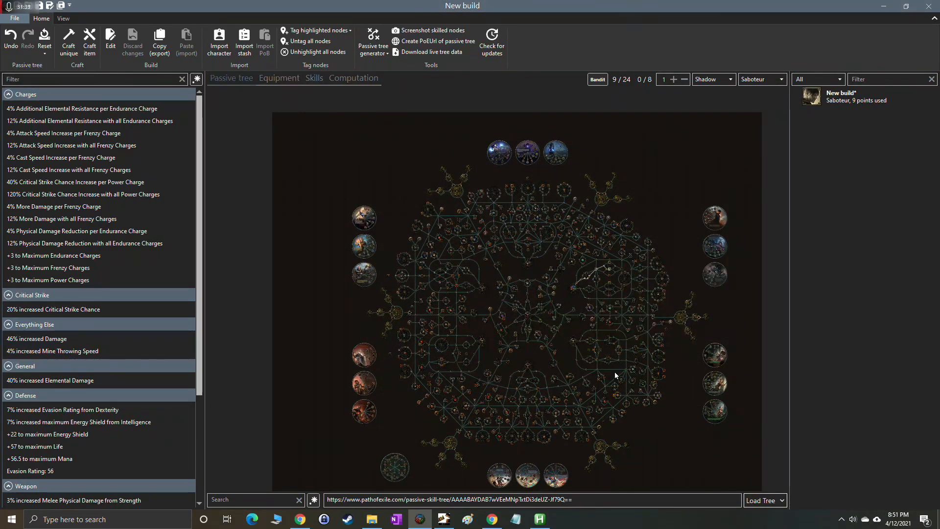
Open tree.jpg from the Act 1 folder to check the exported passive tree image, and close it.
{"action": "left_click", "coordinate": [372, 519]}
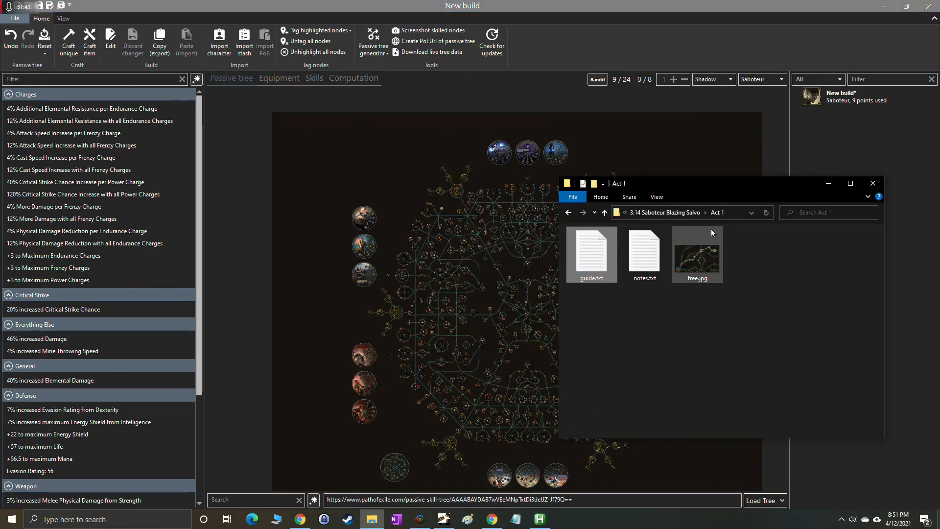
{"action": "double_click", "coordinate": [699, 257]}
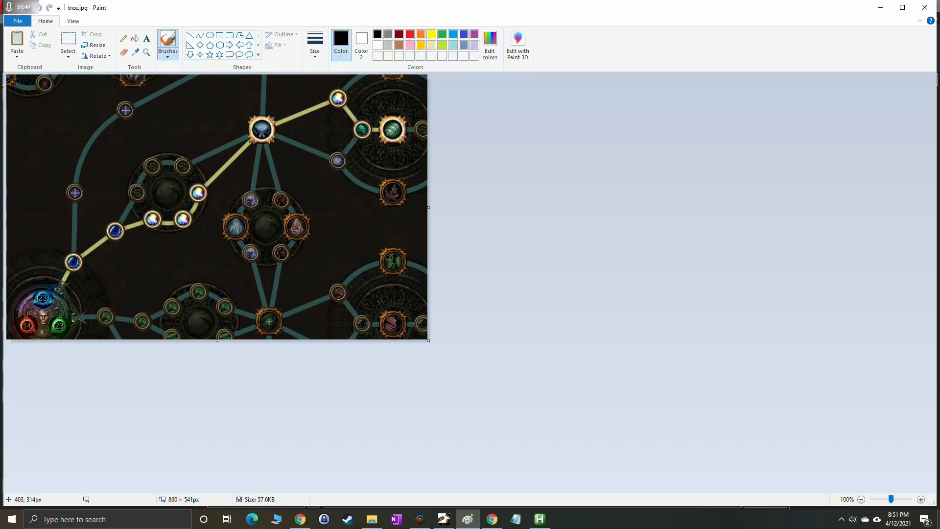
{"action": "left_click", "coordinate": [924, 7]}
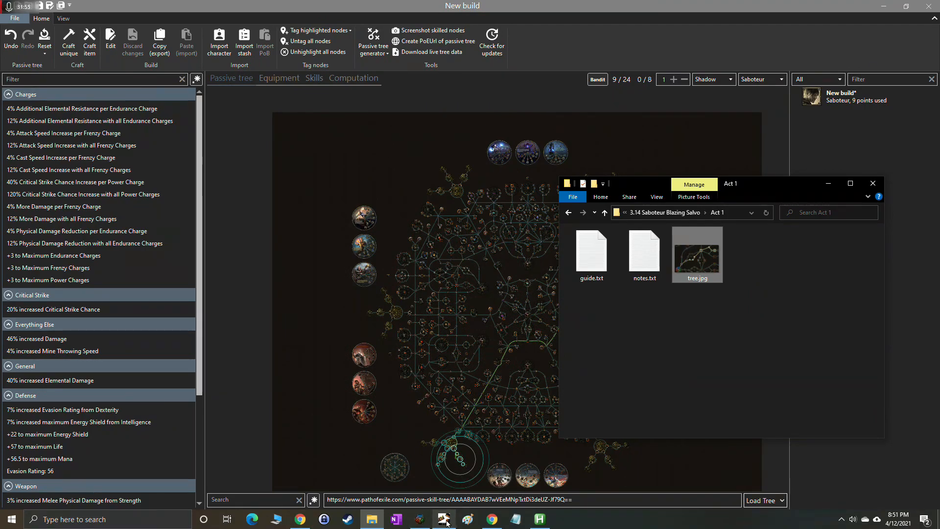
Snip the allocated Brutus path from the Path of Building tree and paste it into a blank Paint picture.
{"action": "left_click", "coordinate": [445, 520]}
{"action": "left_click", "coordinate": [529, 275]}
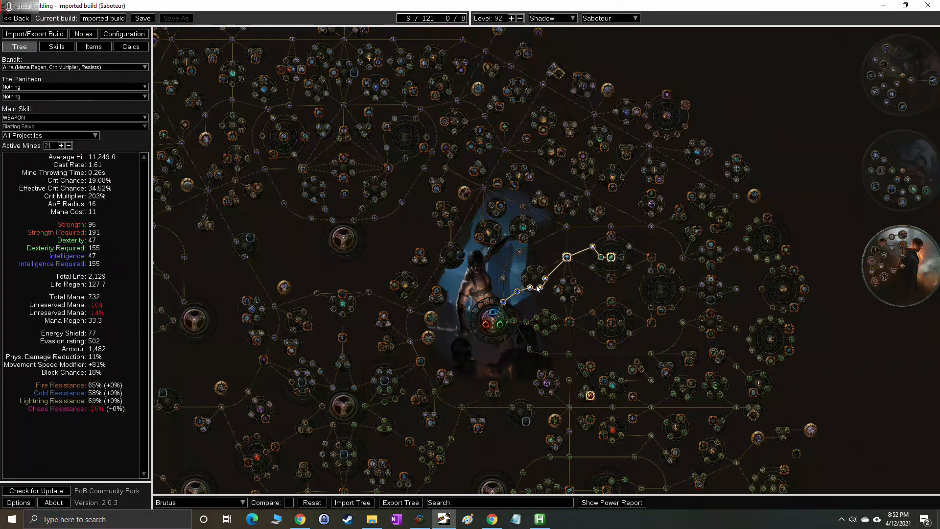
{"action": "key", "text": "super+shift+s"}
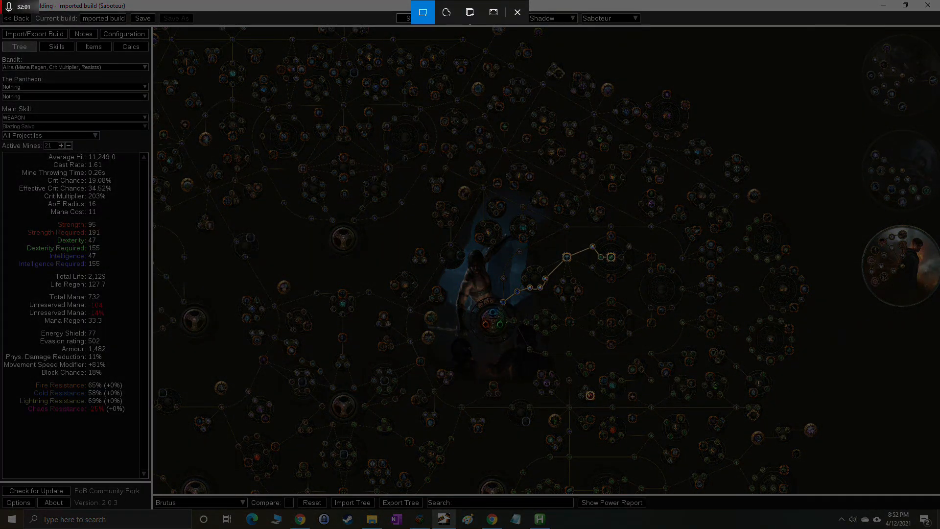
{"action": "left_click_drag", "start_coordinate": [490, 324], "coordinate": [636, 226]}
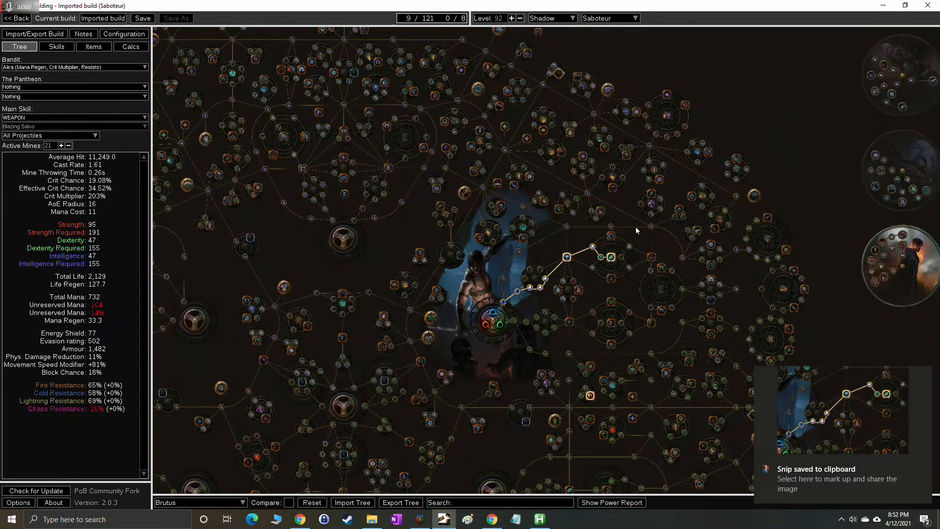
{"action": "left_click", "coordinate": [467, 518]}
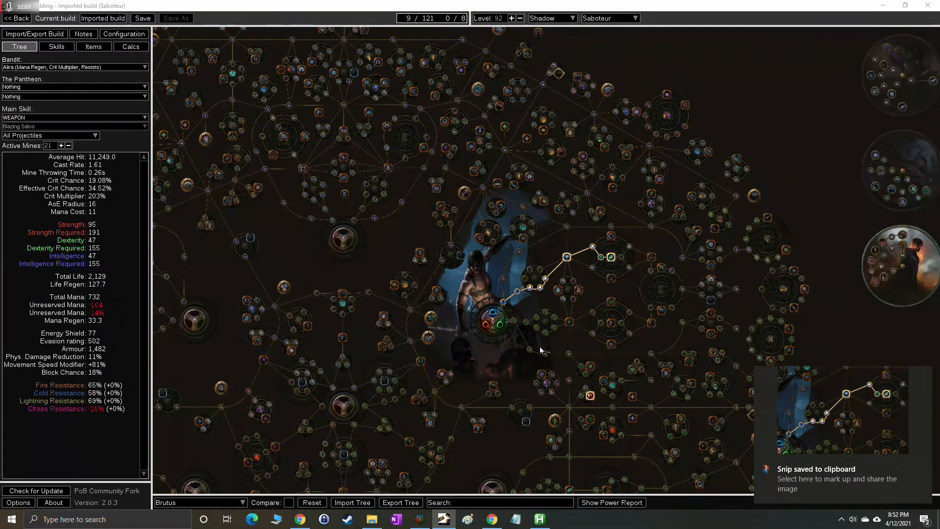
{"action": "key", "text": "ctrl+v"}
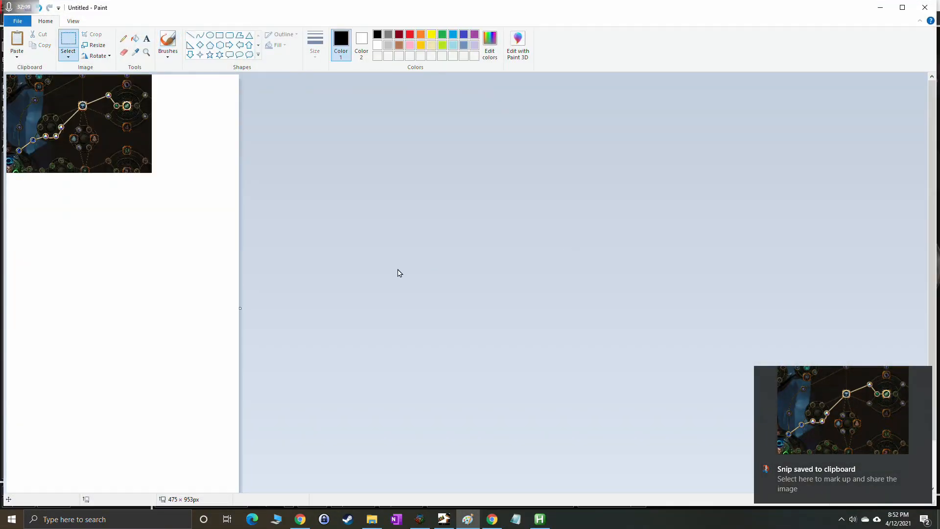
Shrink the Paint canvas to about 139 × 198 px and paste the snip again so the canvas fits it exactly.
{"action": "left_click_drag", "start_coordinate": [241, 310], "coordinate": [154, 283]}
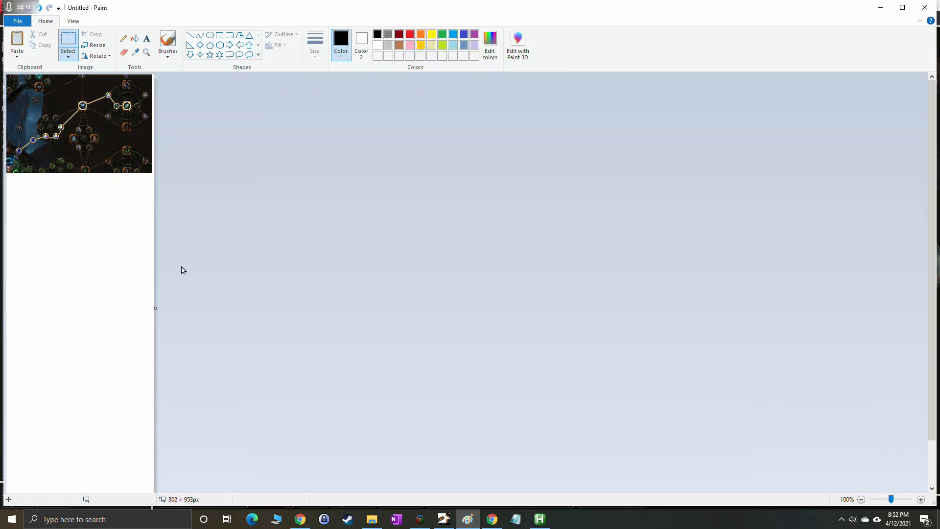
{"action": "scroll", "coordinate": [207, 281], "scroll_direction": "down", "scroll_amount": 2}
{"action": "left_click_drag", "start_coordinate": [81, 492], "coordinate": [86, 127]}
{"action": "left_click_drag", "start_coordinate": [81, 184], "coordinate": [79, 172]}
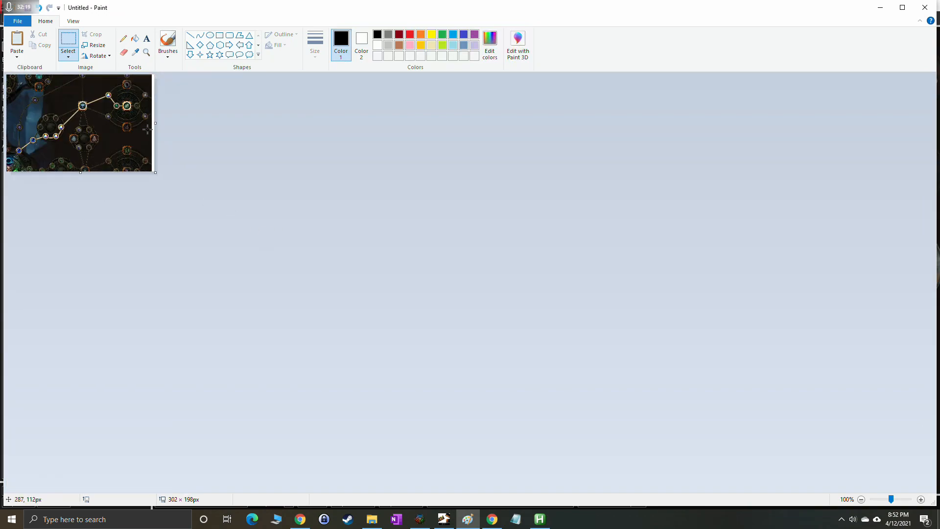
{"action": "left_click_drag", "start_coordinate": [155, 125], "coordinate": [74, 125]}
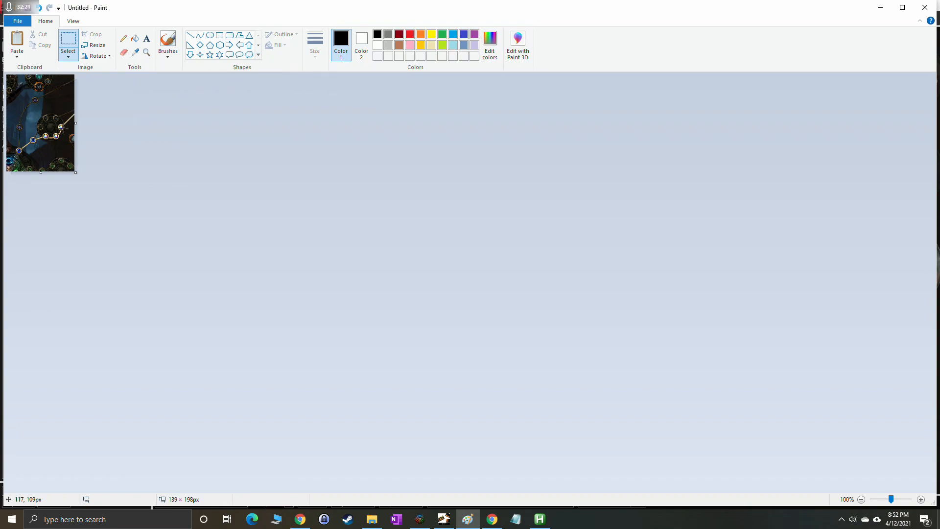
{"action": "key", "text": "ctrl+v"}
{"action": "left_click", "coordinate": [260, 175]}
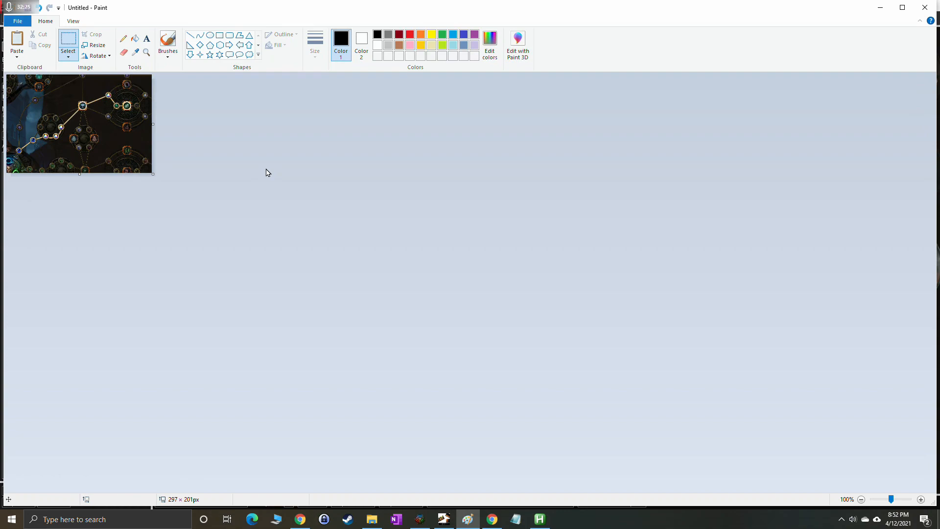
Start saving the Paint picture and go to the Act 1 folder of the 3.14 Saboteur Blazing Salvo build.
{"action": "left_click", "coordinate": [19, 22]}
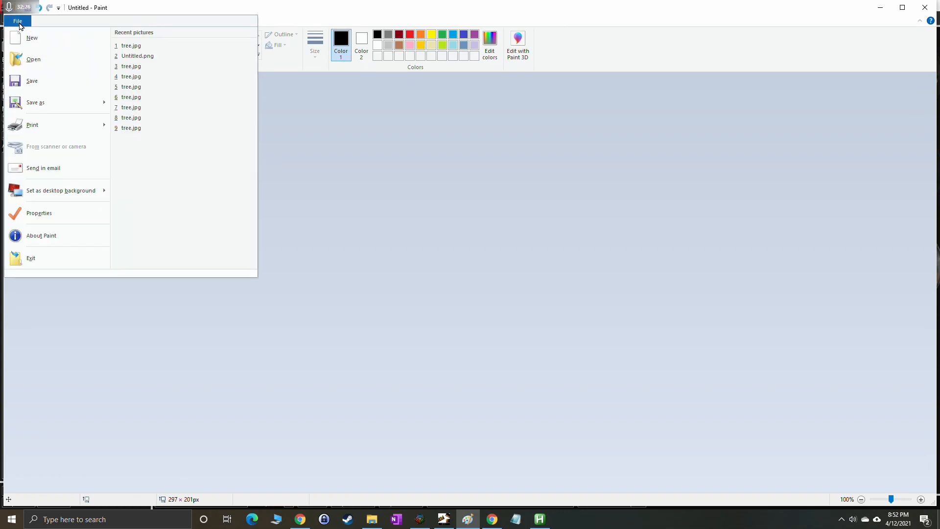
{"action": "left_click", "coordinate": [67, 84]}
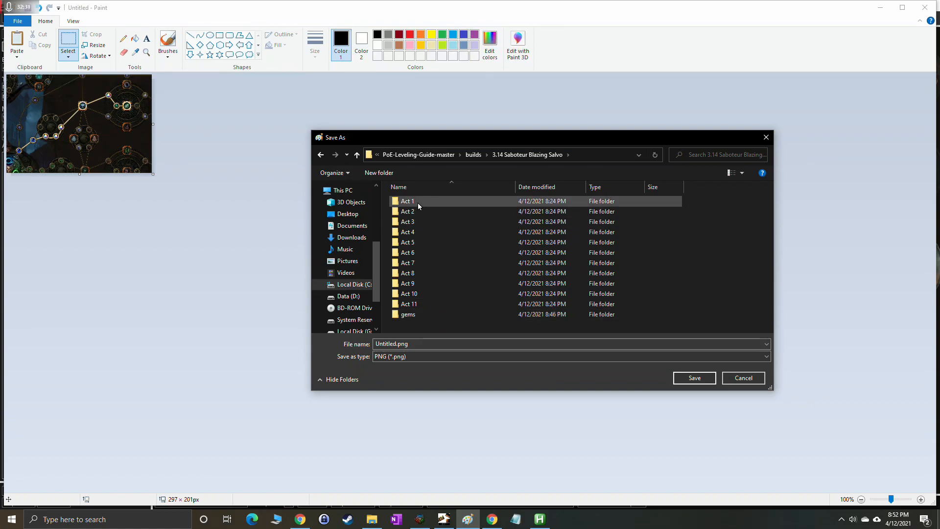
{"action": "double_click", "coordinate": [418, 202]}
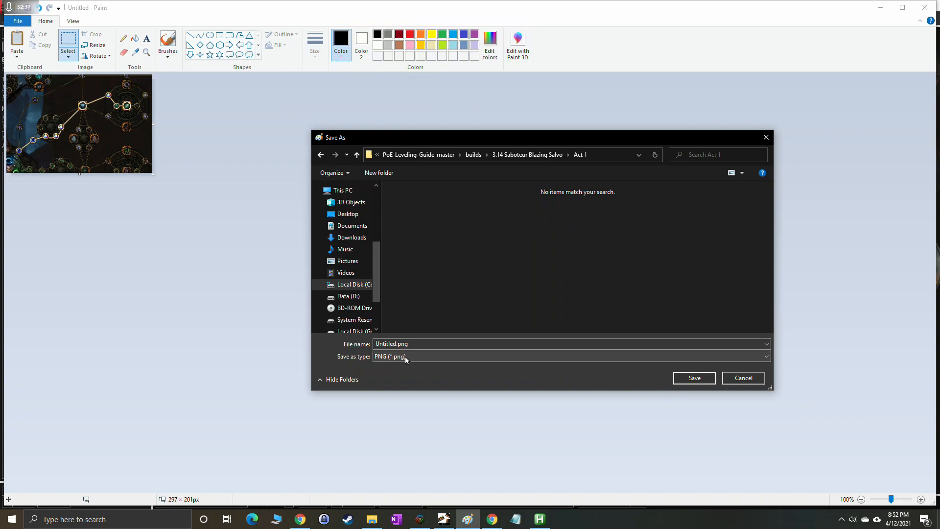
Check the Tree File Name in the PoE Leveling Guide settings and return to Paint's save dialog.
{"action": "key", "text": "F10"}
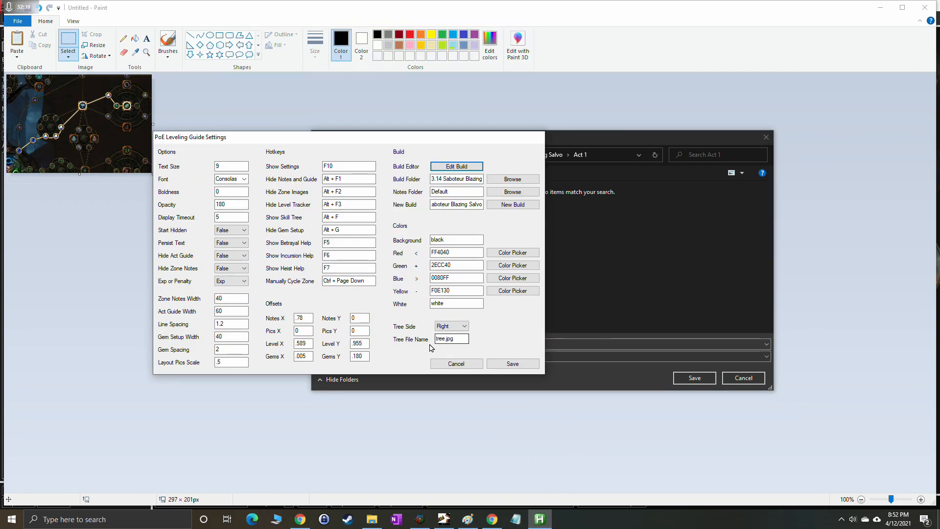
{"action": "double_click", "coordinate": [460, 339]}
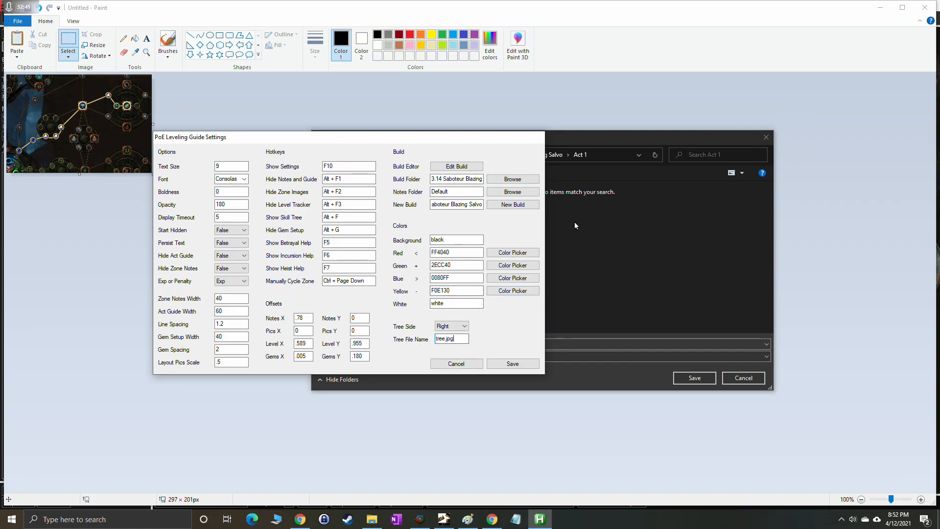
{"action": "left_click", "coordinate": [690, 270]}
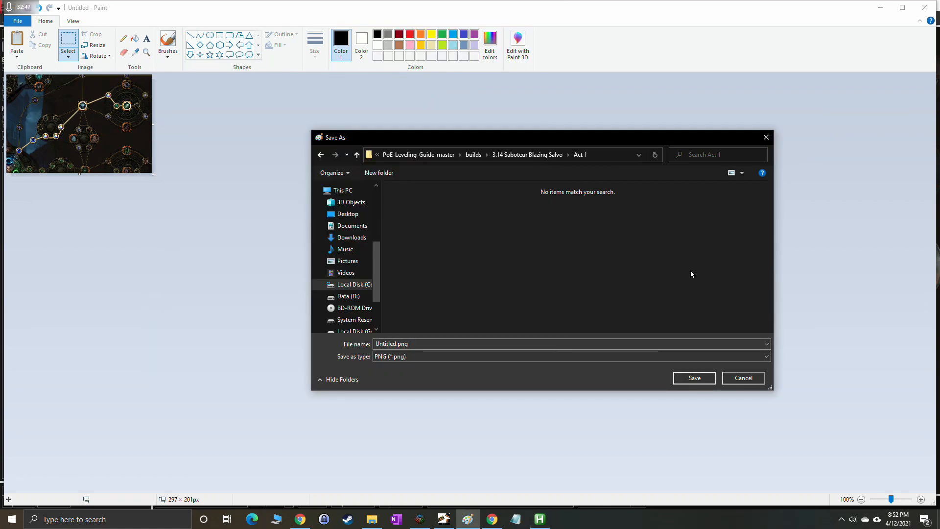
Save the snip in JPEG format over the existing tree.jpg in the Act 1 folder.
{"action": "left_click", "coordinate": [432, 356]}
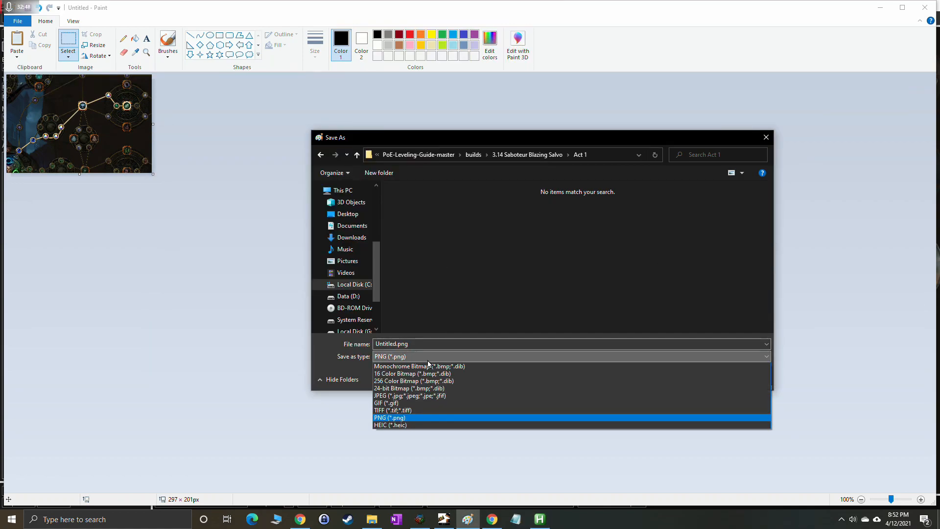
{"action": "left_click", "coordinate": [413, 395]}
{"action": "left_click", "coordinate": [417, 202]}
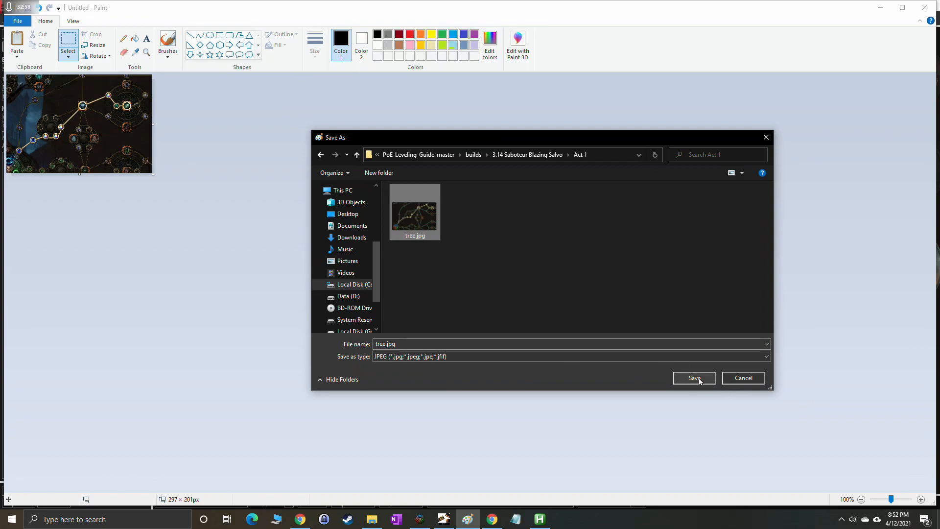
{"action": "left_click", "coordinate": [372, 519]}
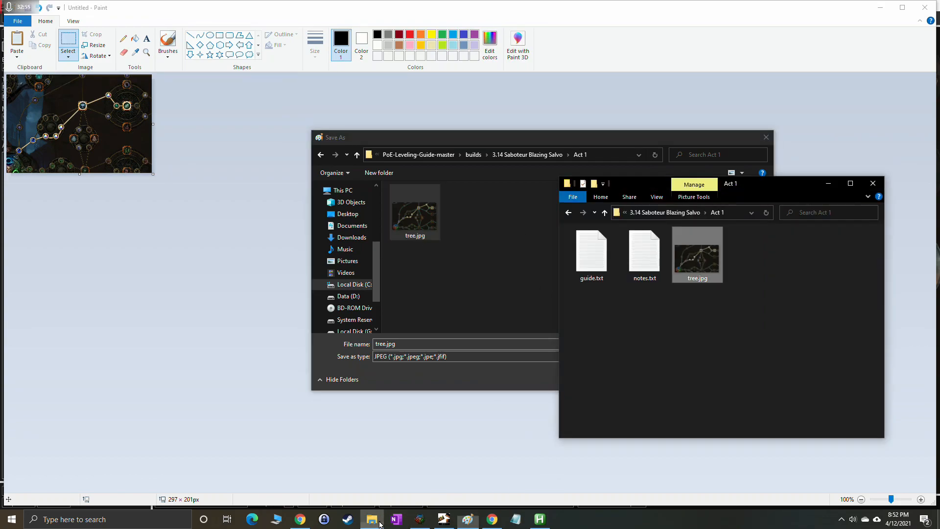
{"action": "mouse_move", "coordinate": [697, 260]}
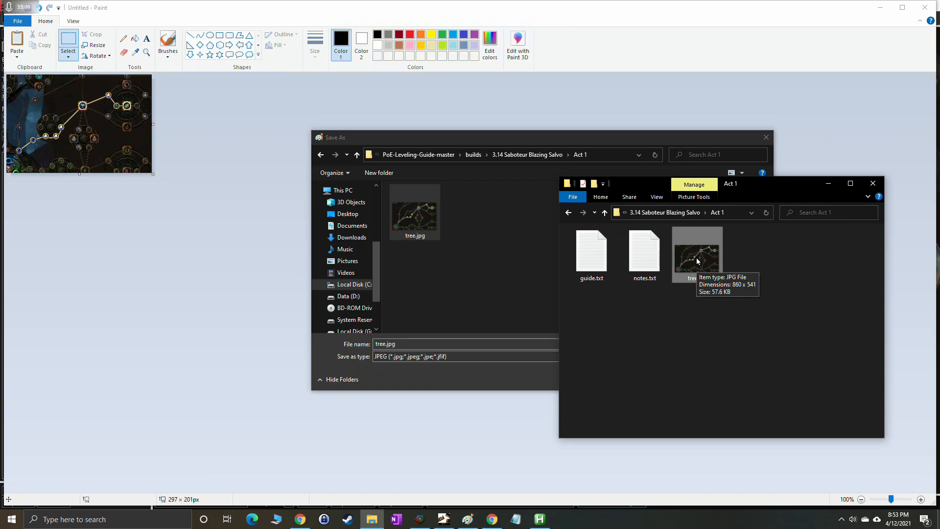
{"action": "left_click", "coordinate": [462, 380]}
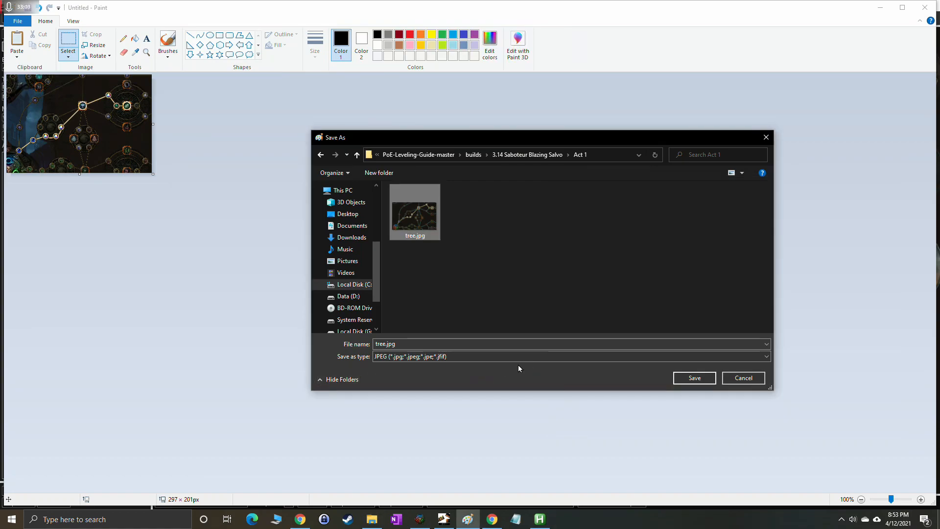
{"action": "left_click", "coordinate": [695, 378]}
{"action": "left_click", "coordinate": [494, 260]}
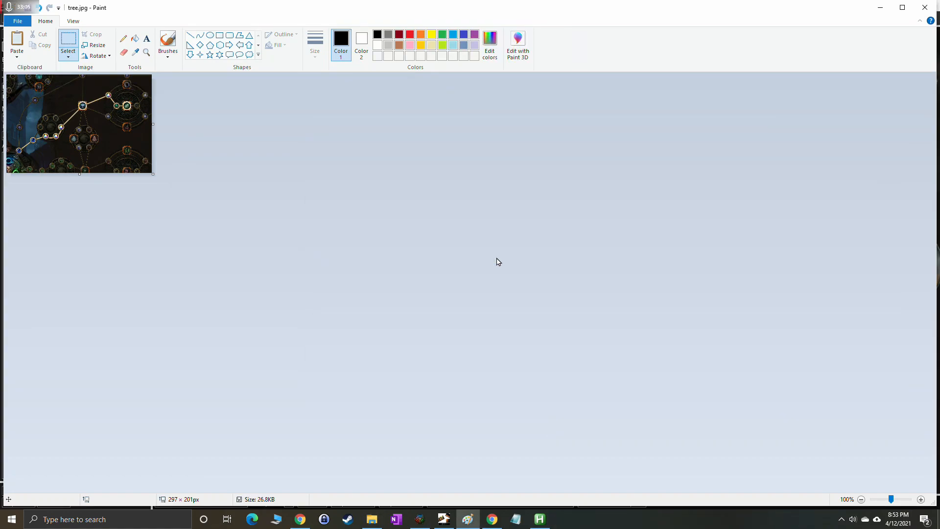
Examine the replaced tree.jpg in the Act 1 folder and close the Paint windows.
{"action": "left_click", "coordinate": [384, 518]}
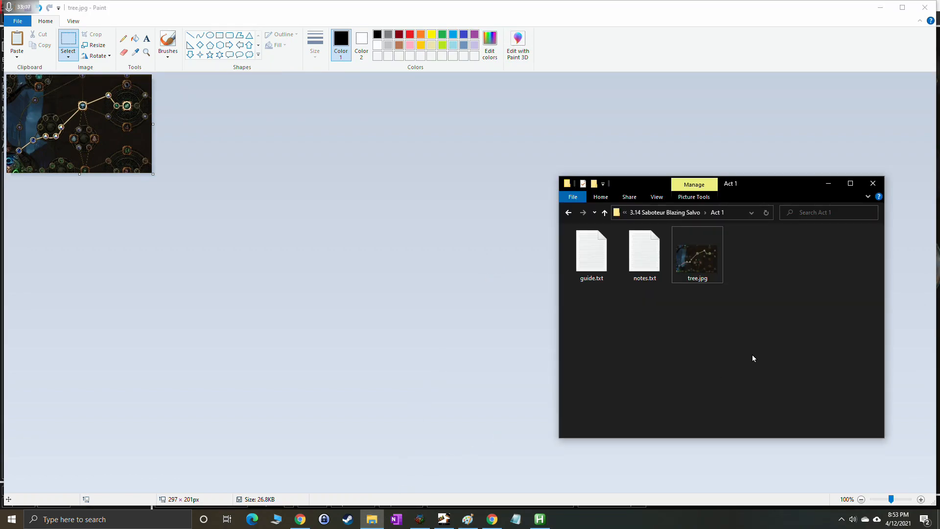
{"action": "mouse_move", "coordinate": [707, 261]}
{"action": "double_click", "coordinate": [698, 261]}
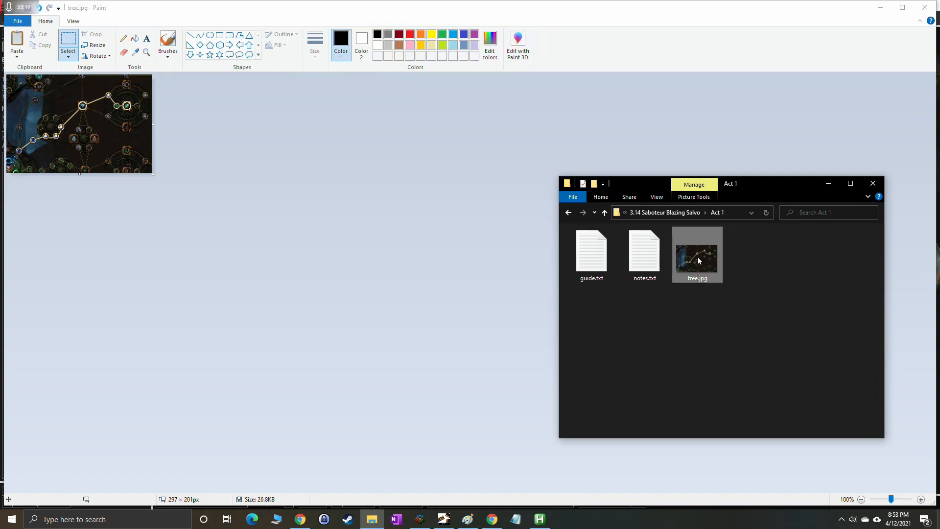
{"action": "left_click", "coordinate": [925, 7]}
{"action": "mouse_move", "coordinate": [710, 259]}
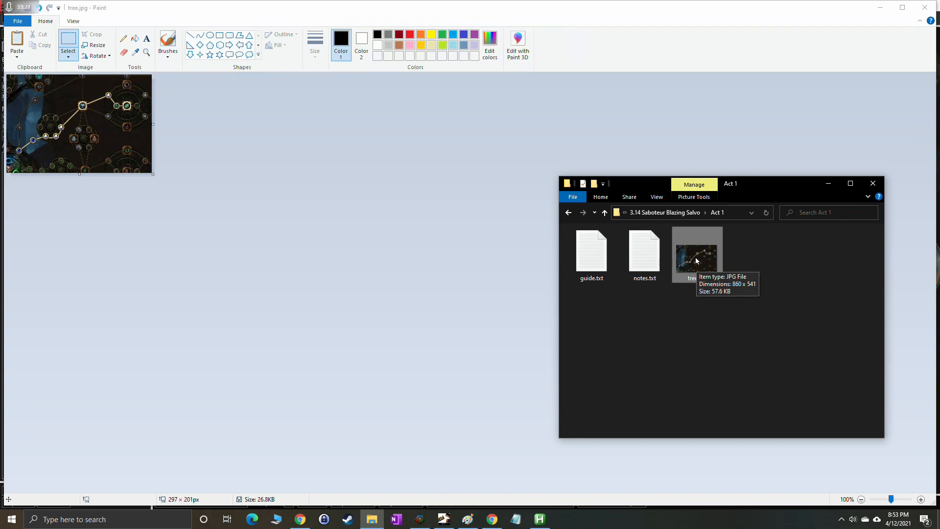
{"action": "left_click", "coordinate": [925, 7]}
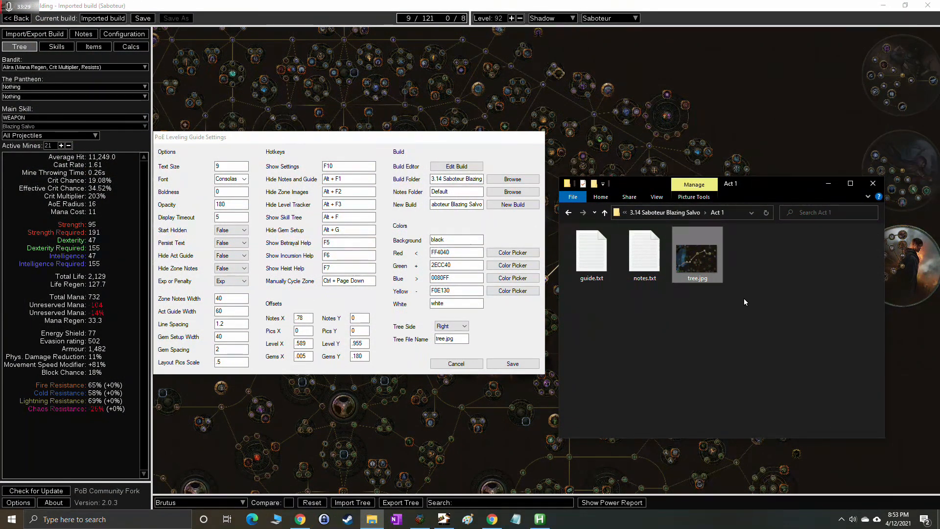
Switch to Path of Building, load the Merveil passive tree and snip the area around its allocated path.
{"action": "left_click", "coordinate": [758, 104]}
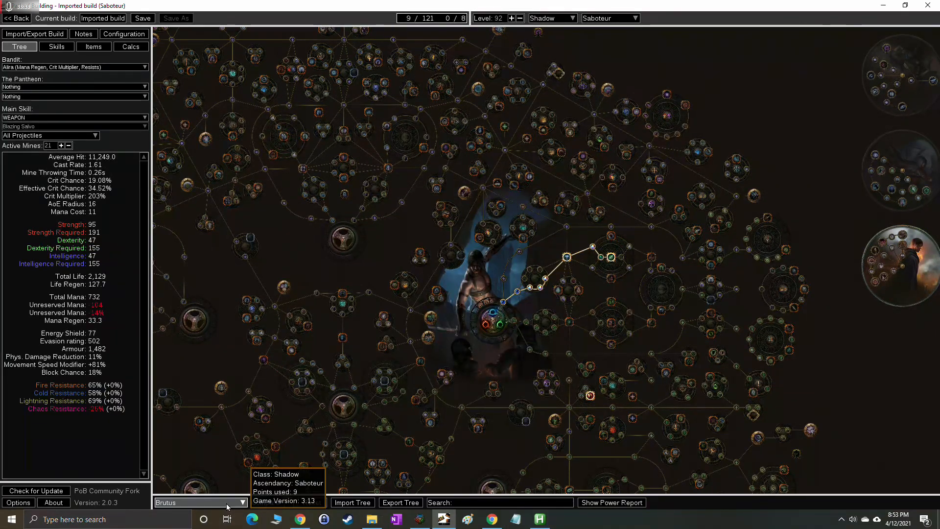
{"action": "left_click", "coordinate": [226, 503]}
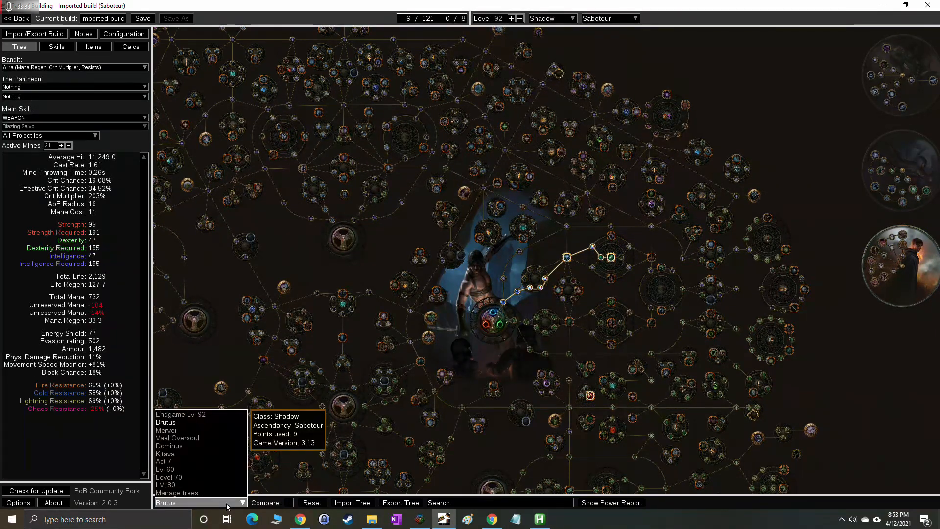
{"action": "left_click", "coordinate": [214, 430]}
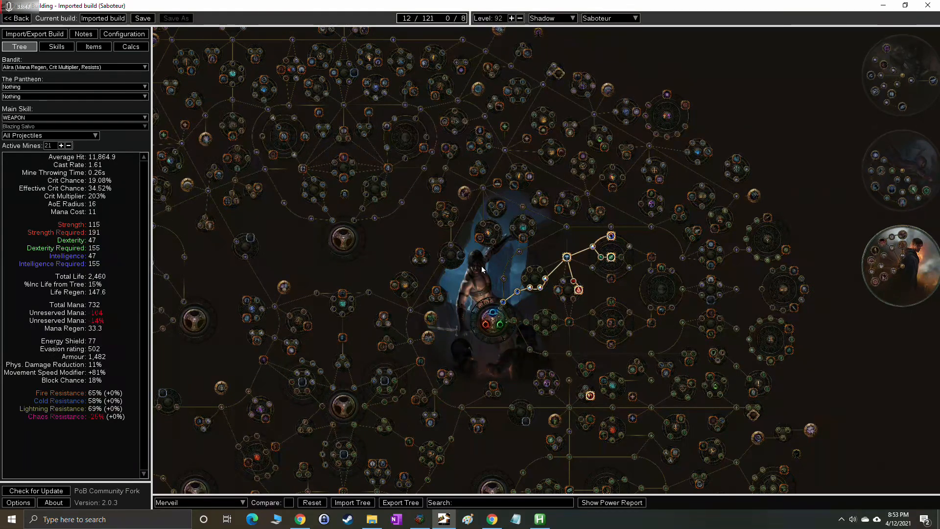
{"action": "key", "text": "super+shift+s"}
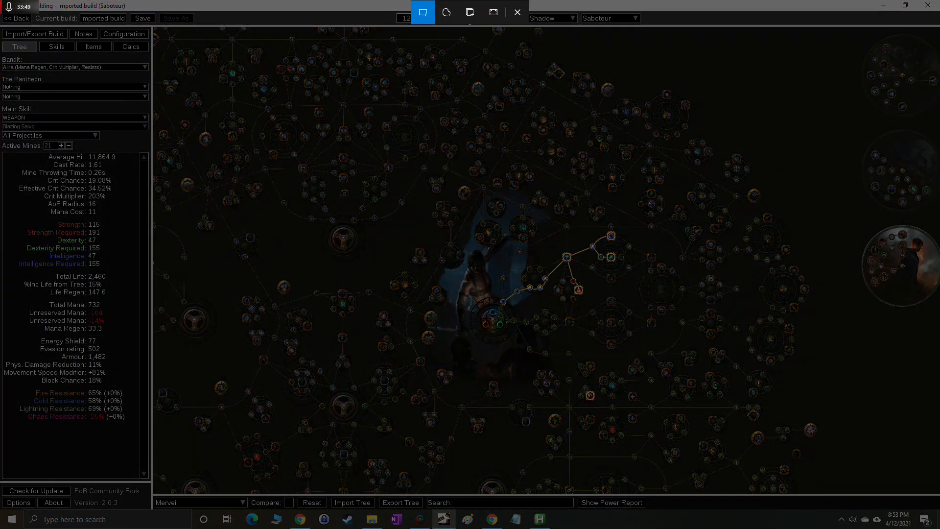
{"action": "left_click_drag", "start_coordinate": [488, 323], "coordinate": [635, 217]}
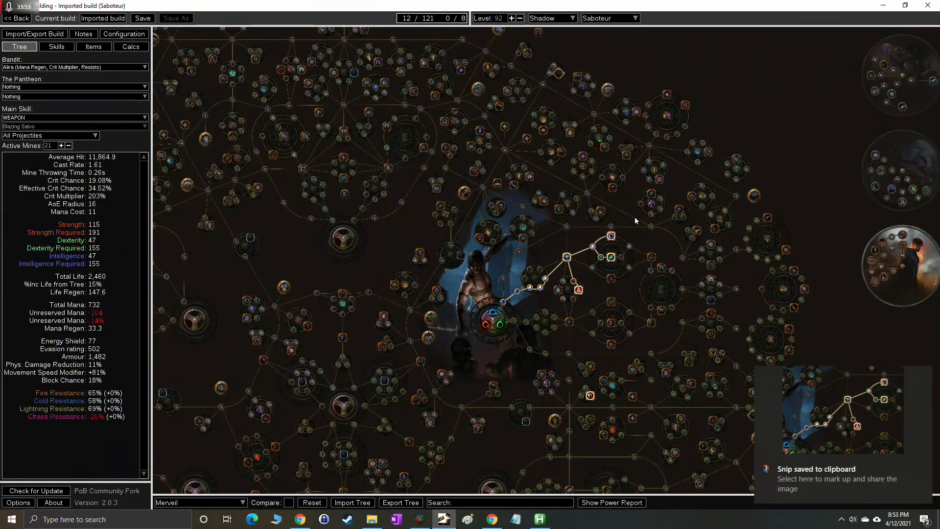
Paste the Merveil snip into Paint, save it as JPEG over tree.jpg in the Act 1 folder, and check the file in File Explorer.
{"action": "left_click", "coordinate": [469, 520]}
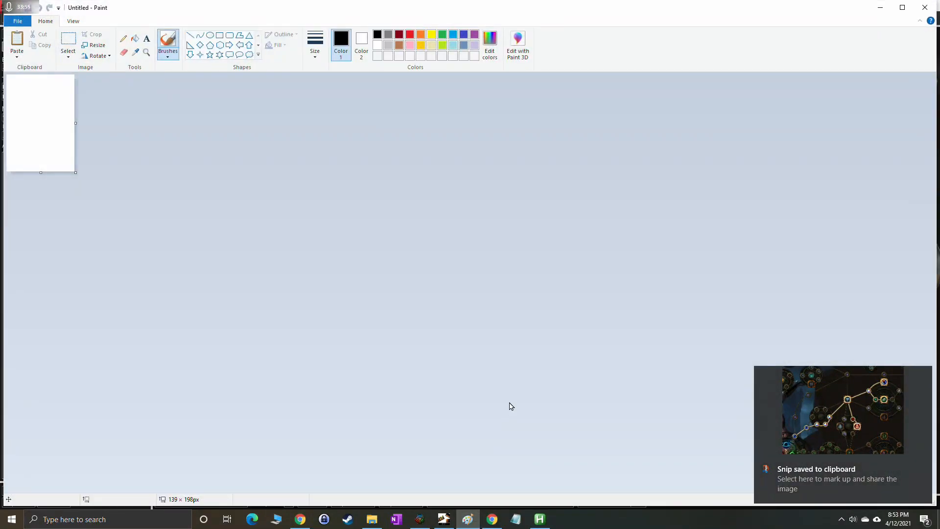
{"action": "key", "text": "ctrl+v"}
{"action": "left_click", "coordinate": [17, 21]}
{"action": "left_click", "coordinate": [47, 78]}
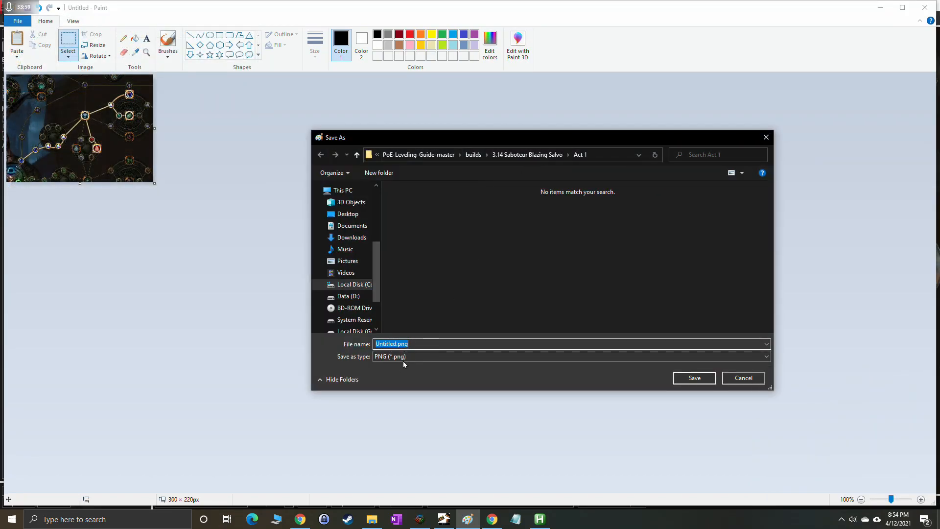
{"action": "left_click", "coordinate": [405, 357]}
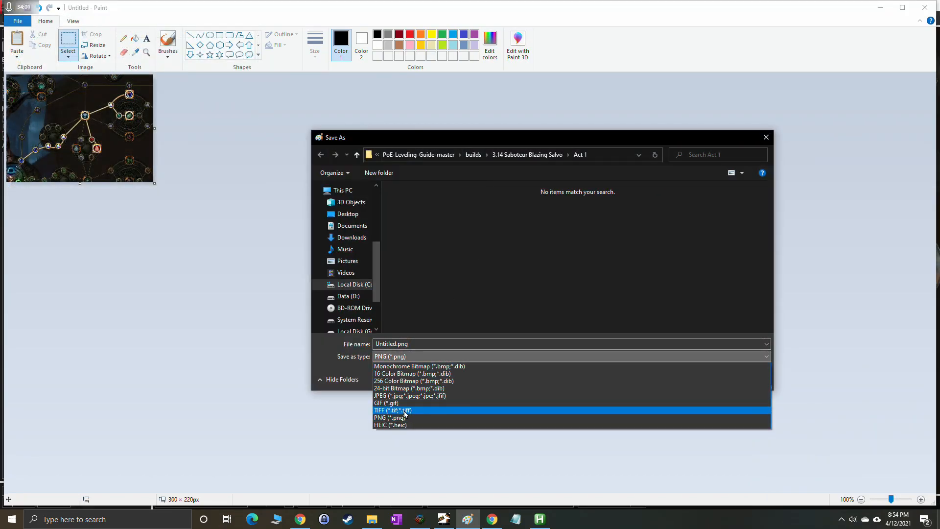
{"action": "left_click", "coordinate": [412, 396]}
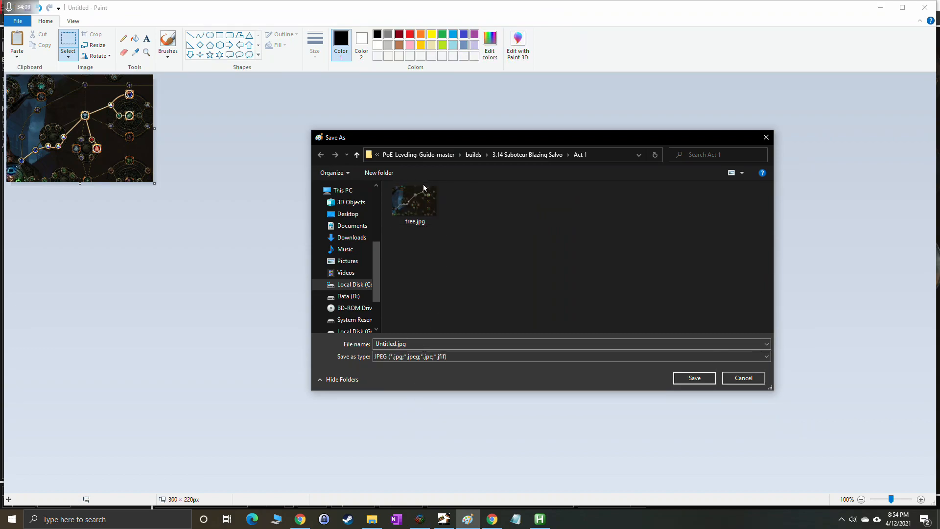
{"action": "left_click", "coordinate": [412, 205]}
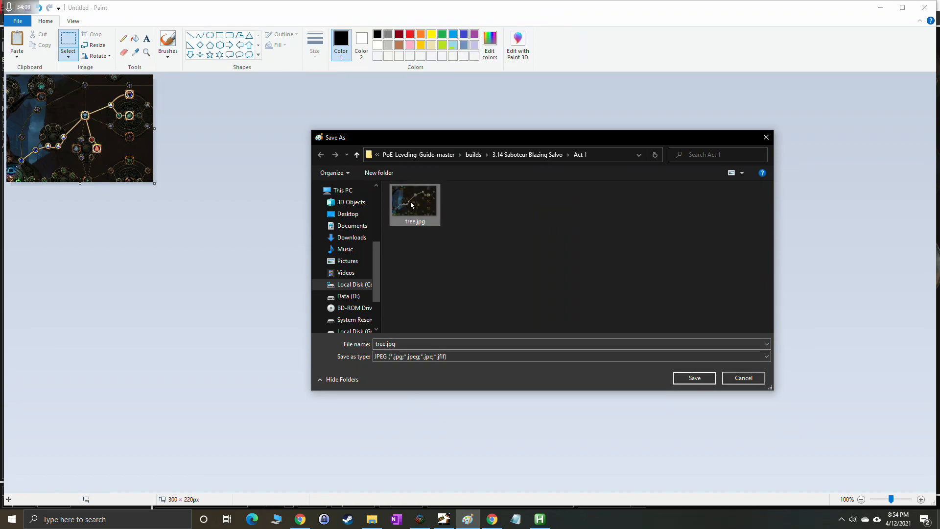
{"action": "left_click", "coordinate": [688, 381]}
{"action": "left_click", "coordinate": [543, 260]}
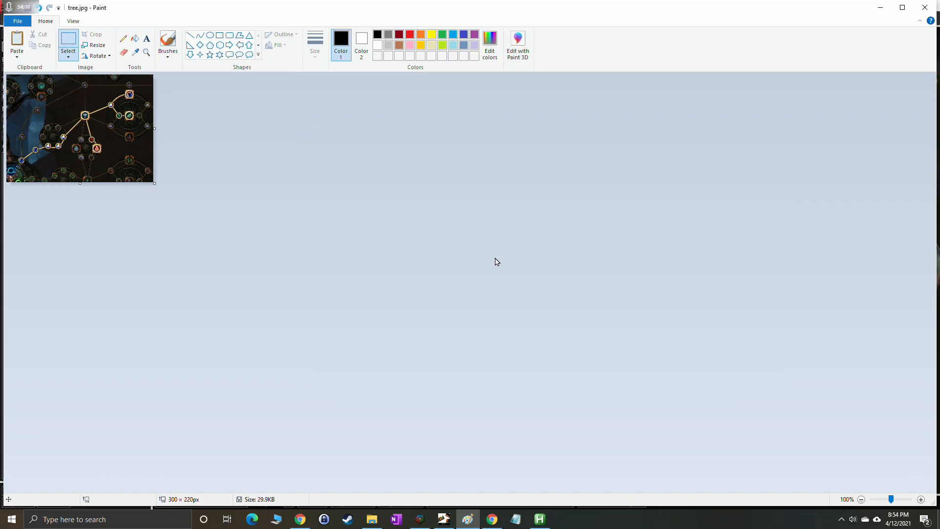
{"action": "left_click", "coordinate": [372, 518]}
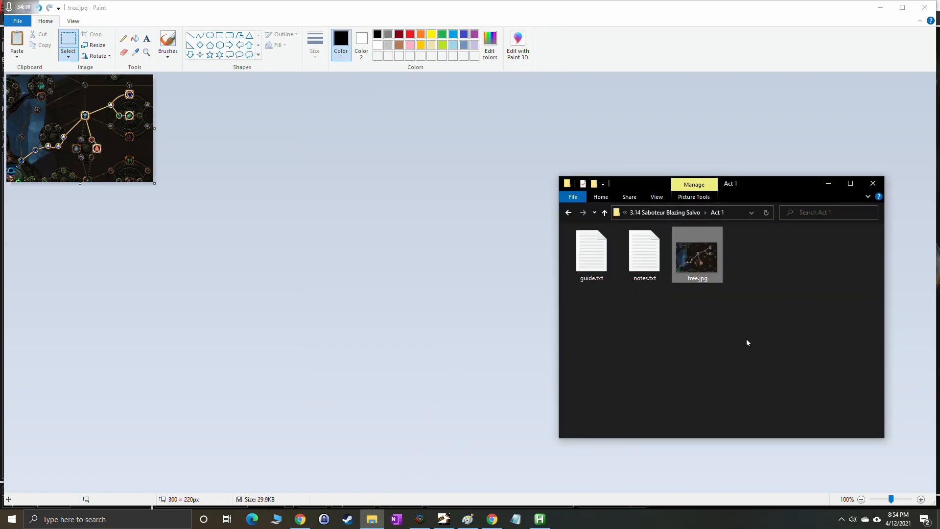
{"action": "mouse_move", "coordinate": [703, 257]}
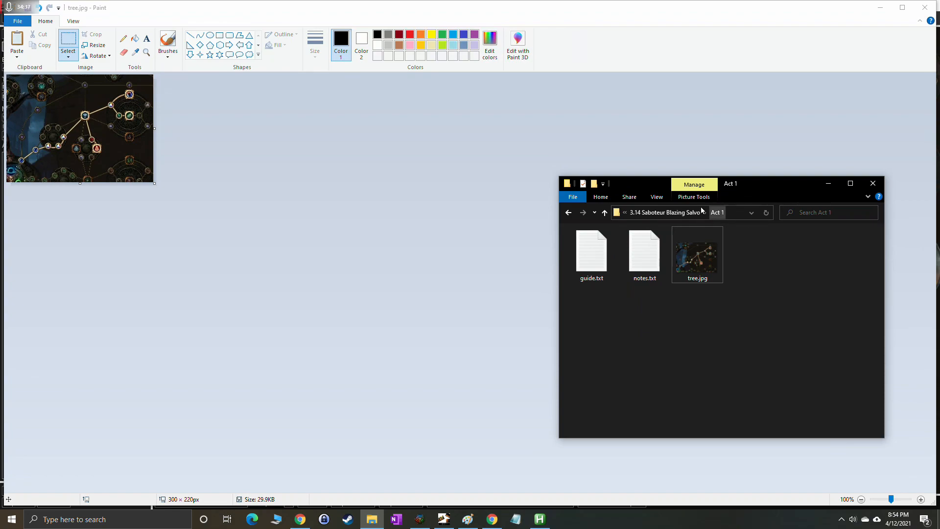
Switch to Path of Building, load the Vaal Oversoul passive tree and snip the area covering its whole allocated path.
{"action": "left_click", "coordinate": [444, 519]}
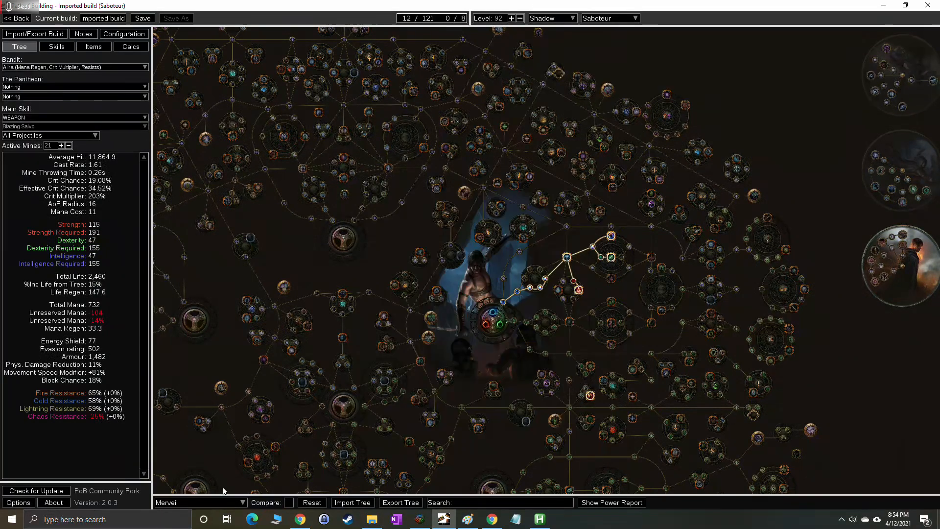
{"action": "left_click", "coordinate": [200, 502]}
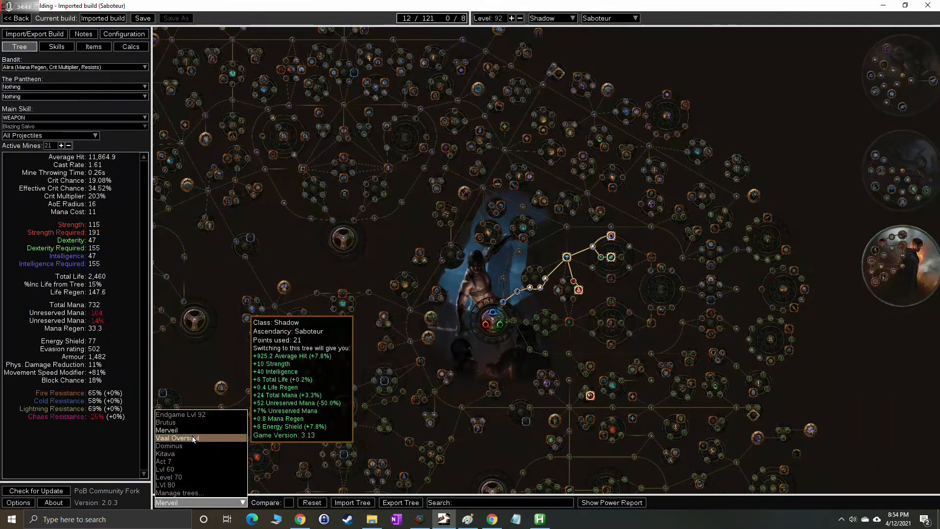
{"action": "left_click", "coordinate": [193, 438]}
{"action": "left_click_drag", "start_coordinate": [415, 222], "coordinate": [384, 287]}
{"action": "left_click", "coordinate": [183, 501]}
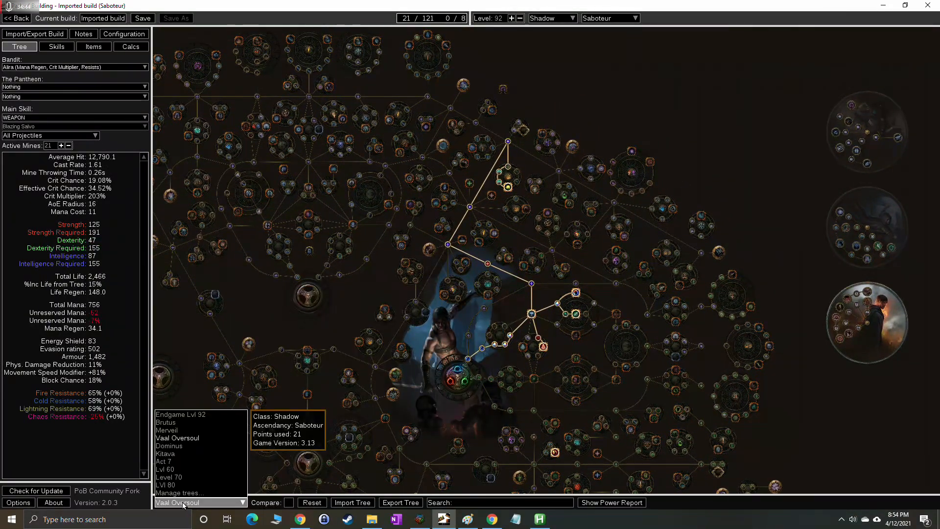
{"action": "left_click", "coordinate": [195, 437]}
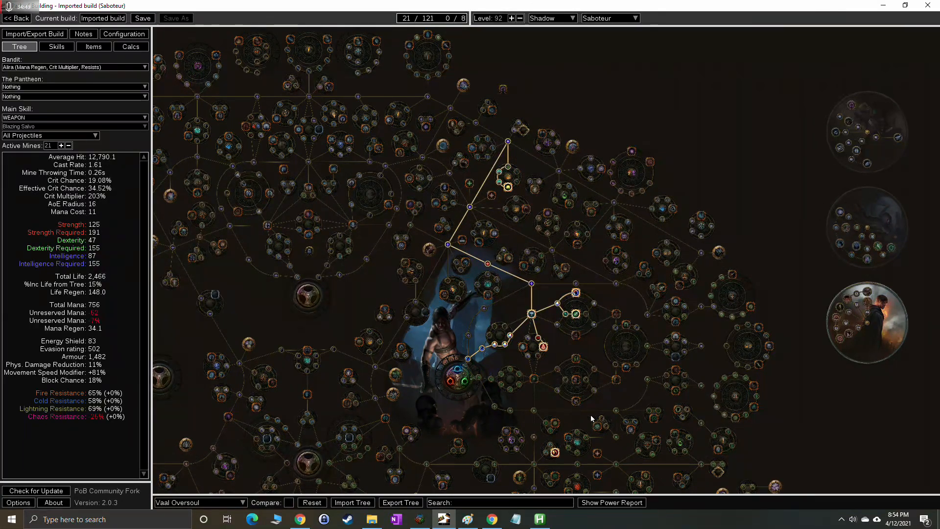
{"action": "key", "text": "super+shift+s"}
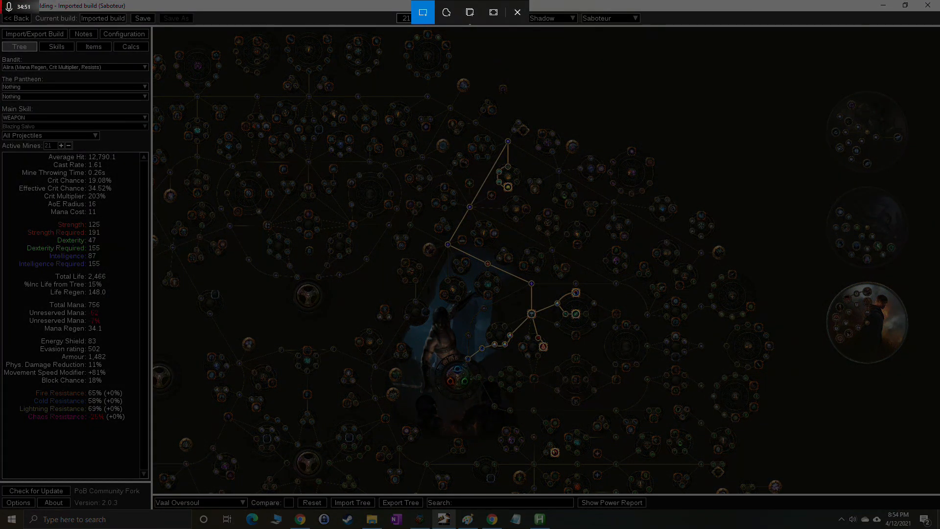
{"action": "left_click_drag", "start_coordinate": [433, 396], "coordinate": [603, 116]}
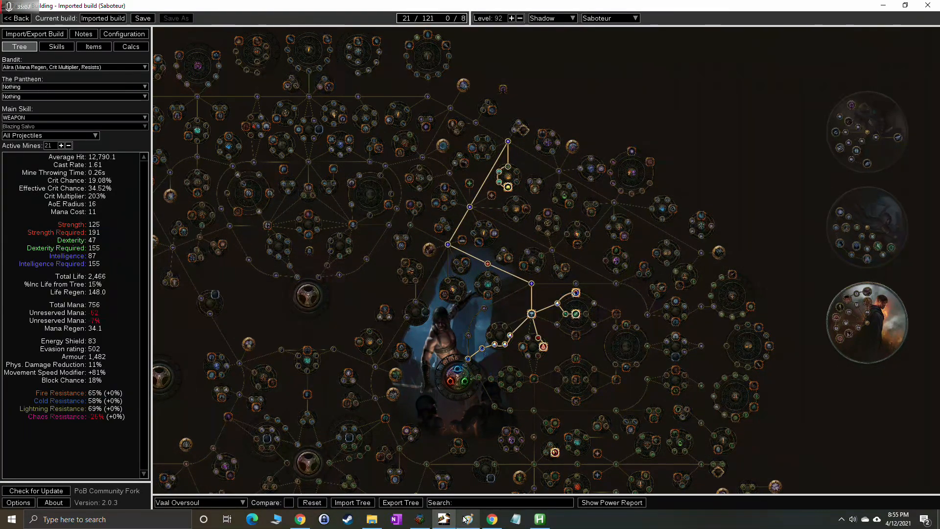
Paste the Vaal Oversoul snip into Paint and save it over tree.jpg in the build's Act 2 folder.
{"action": "mouse_move", "coordinate": [464, 518]}
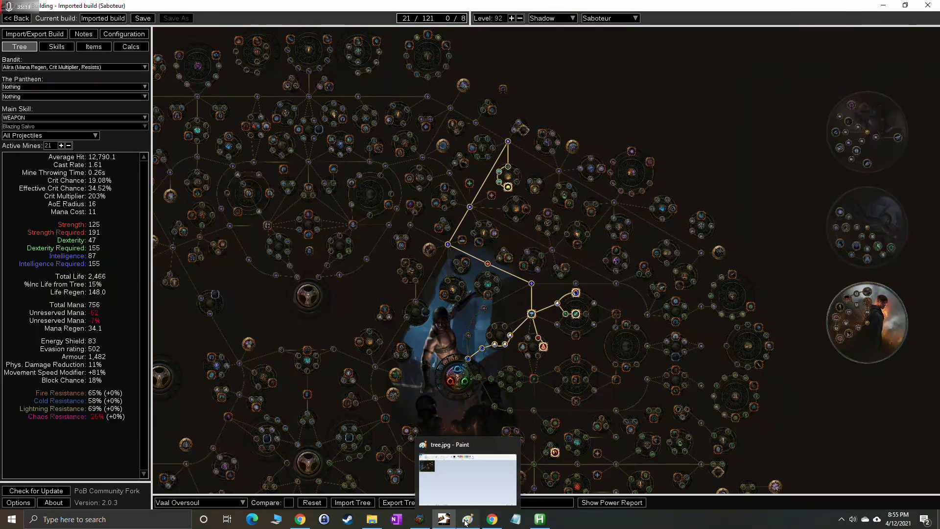
{"action": "left_click", "coordinate": [465, 521]}
{"action": "key", "text": "ctrl+v"}
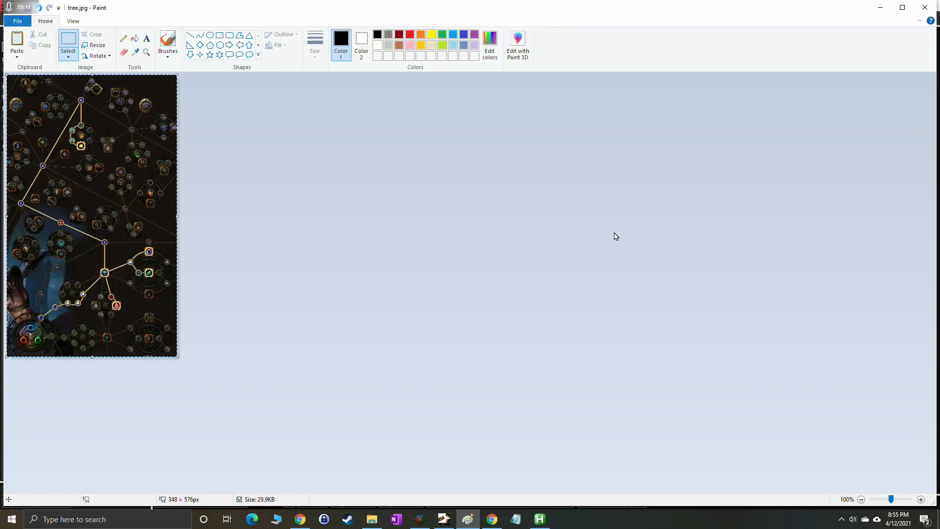
{"action": "left_click", "coordinate": [18, 21]}
{"action": "left_click", "coordinate": [30, 99]}
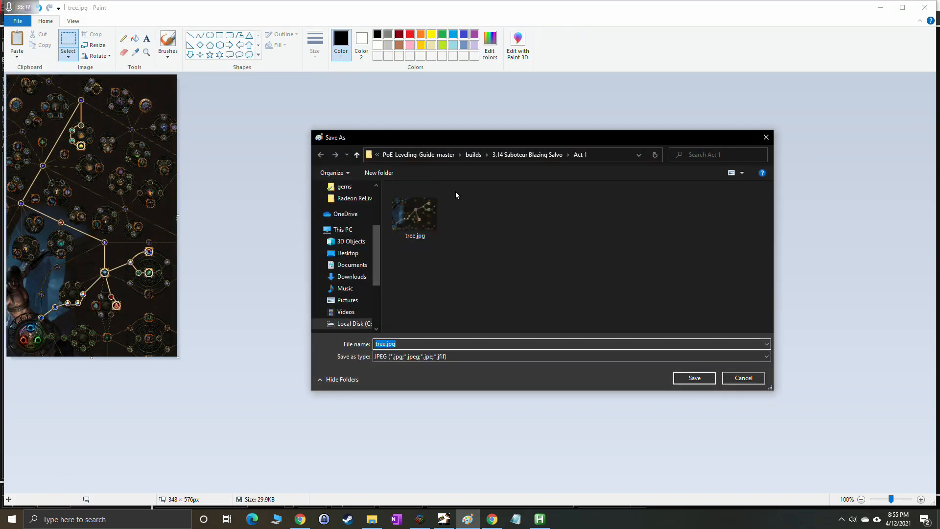
{"action": "left_click", "coordinate": [527, 154]}
{"action": "double_click", "coordinate": [406, 212]}
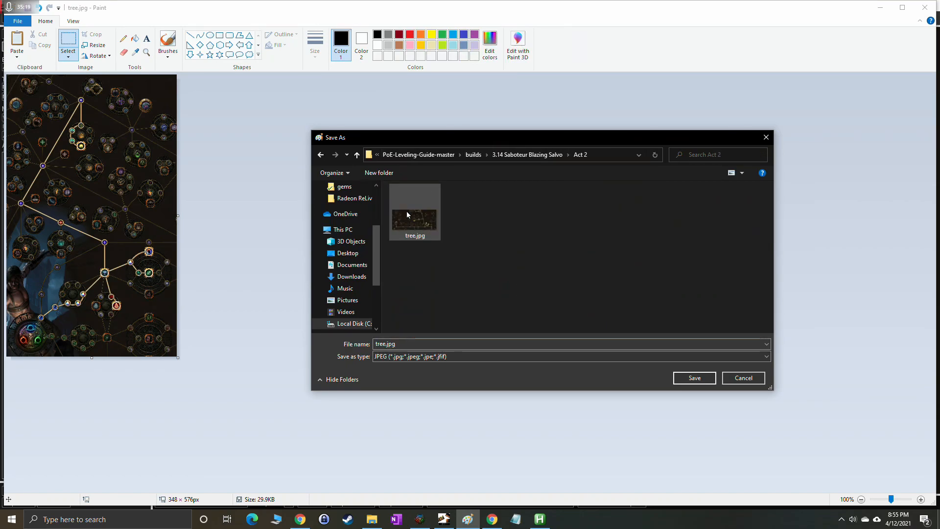
{"action": "left_click", "coordinate": [694, 378]}
{"action": "left_click", "coordinate": [493, 261]}
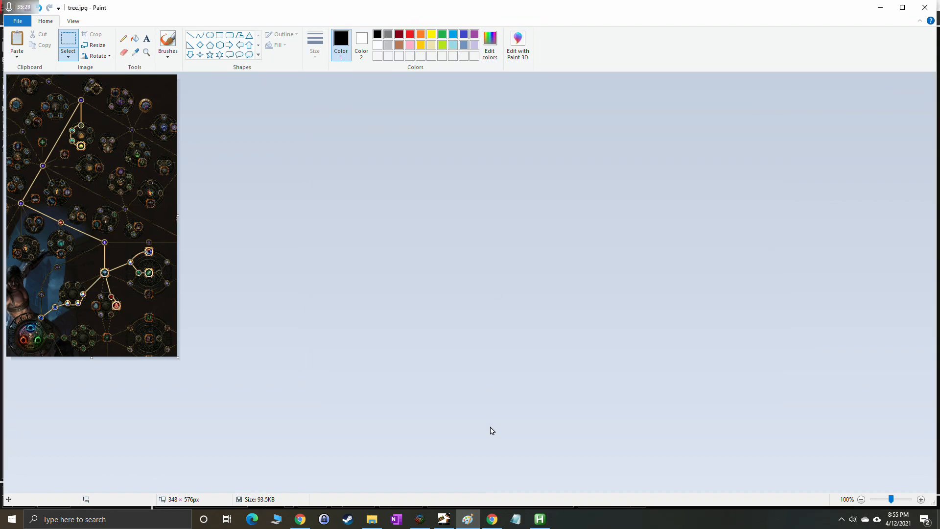
Return to Path of Building, load the Dominus passive tree and snip the area covering its whole allocated path.
{"action": "left_click", "coordinate": [444, 519]}
{"action": "left_click", "coordinate": [199, 504]}
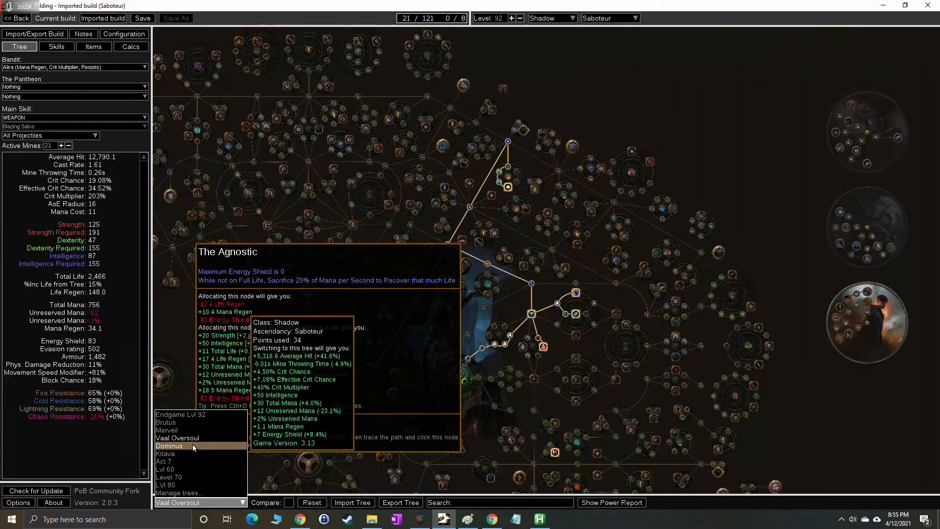
{"action": "left_click", "coordinate": [192, 444]}
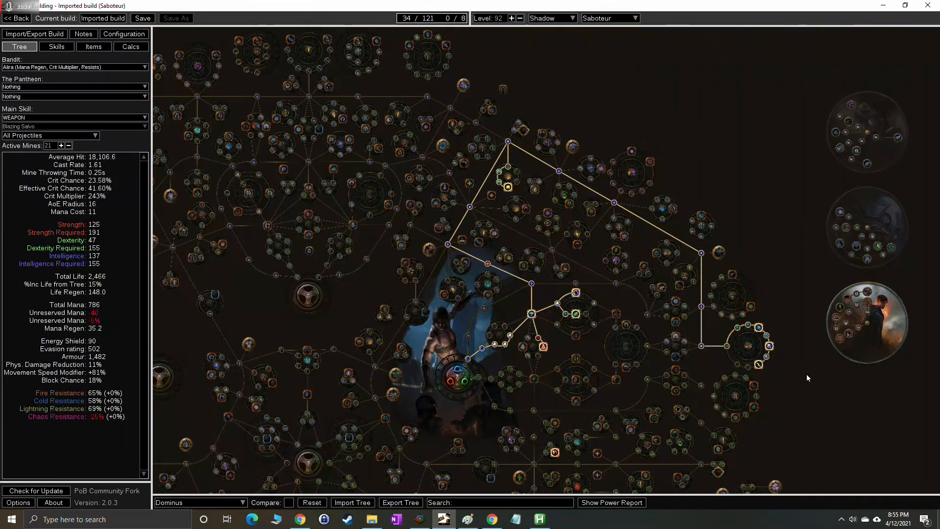
{"action": "key", "text": "super+shift+s"}
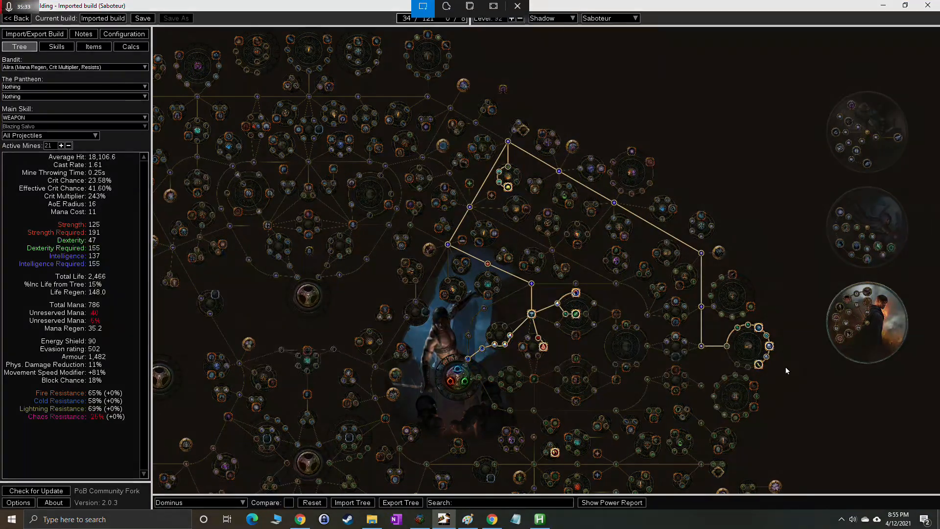
{"action": "left_click_drag", "start_coordinate": [435, 399], "coordinate": [785, 126]}
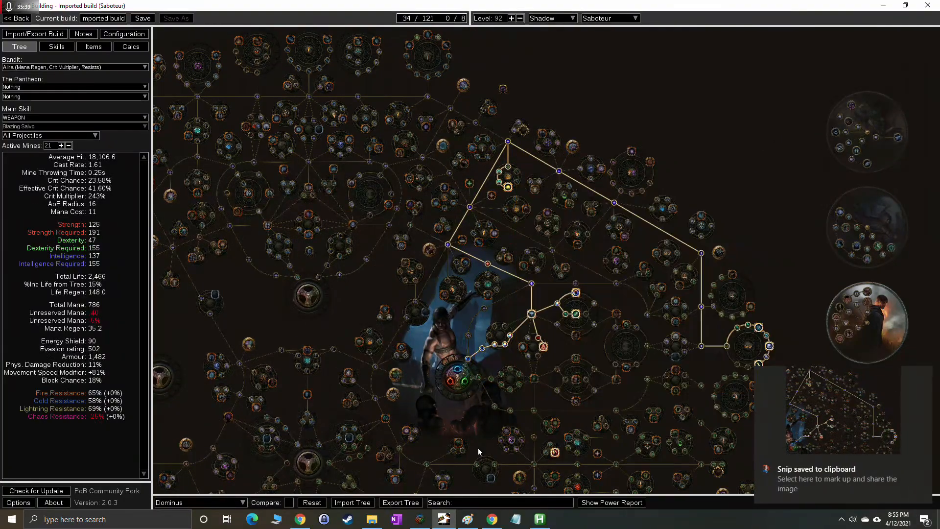
Paste the Dominus snip into Paint and fit the canvas to it, removing the leftover strip along its lower edge.
{"action": "left_click", "coordinate": [468, 519]}
{"action": "key", "text": "ctrl+v"}
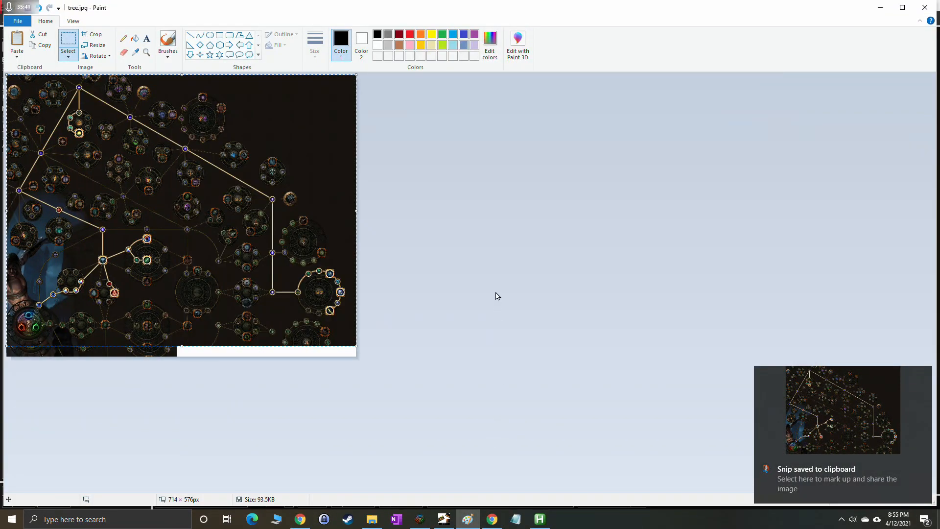
{"action": "left_click_drag", "start_coordinate": [183, 360], "coordinate": [183, 343]}
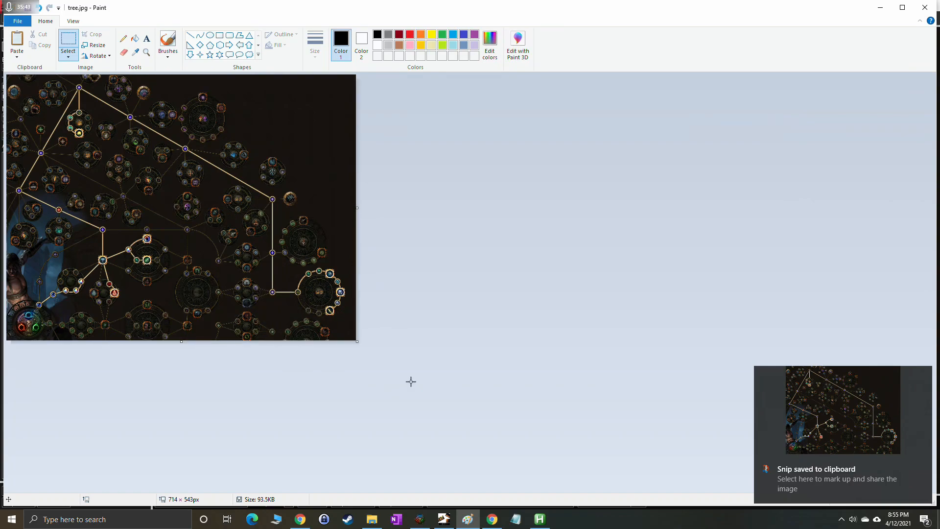
{"action": "key", "text": "ctrl+v"}
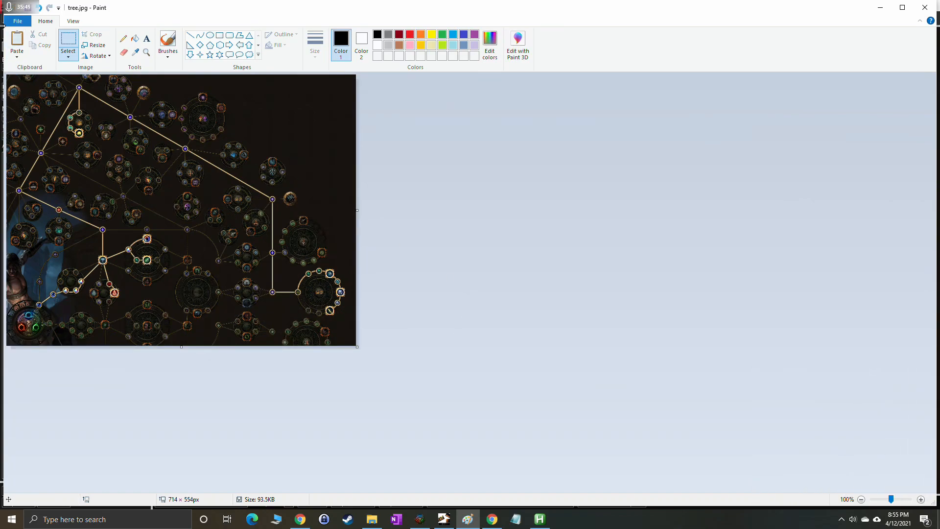
Save the Dominus tree picture as tree.jpg in the build's Act 3 folder, replacing the existing file.
{"action": "left_click", "coordinate": [17, 21]}
{"action": "left_click", "coordinate": [25, 99]}
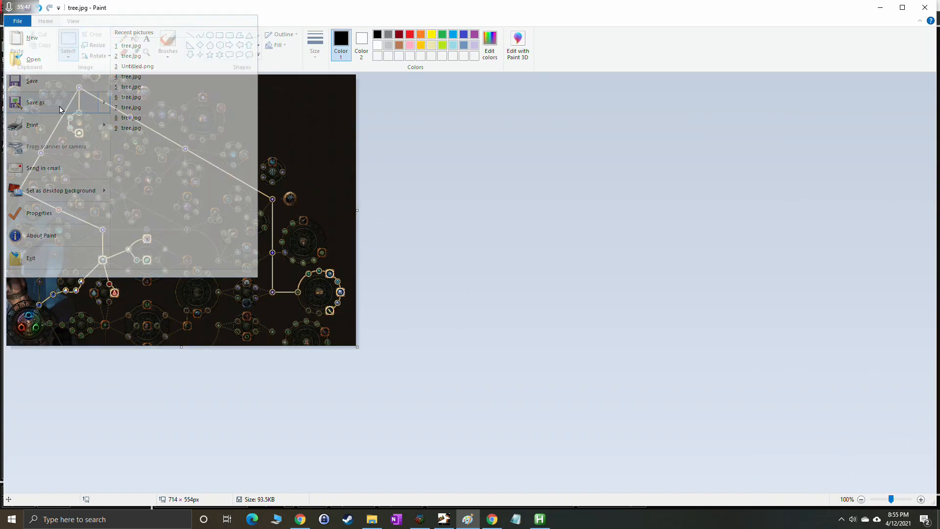
{"action": "left_click", "coordinate": [537, 155]}
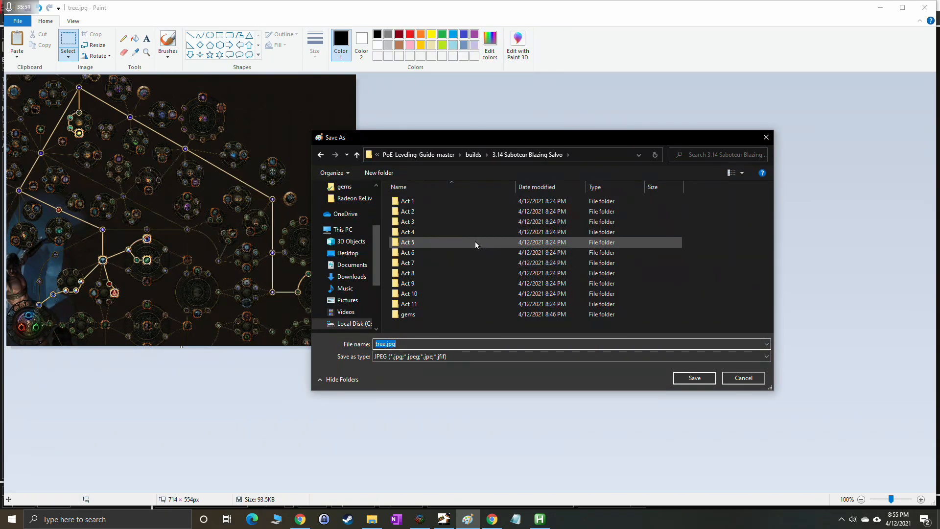
{"action": "double_click", "coordinate": [436, 222]}
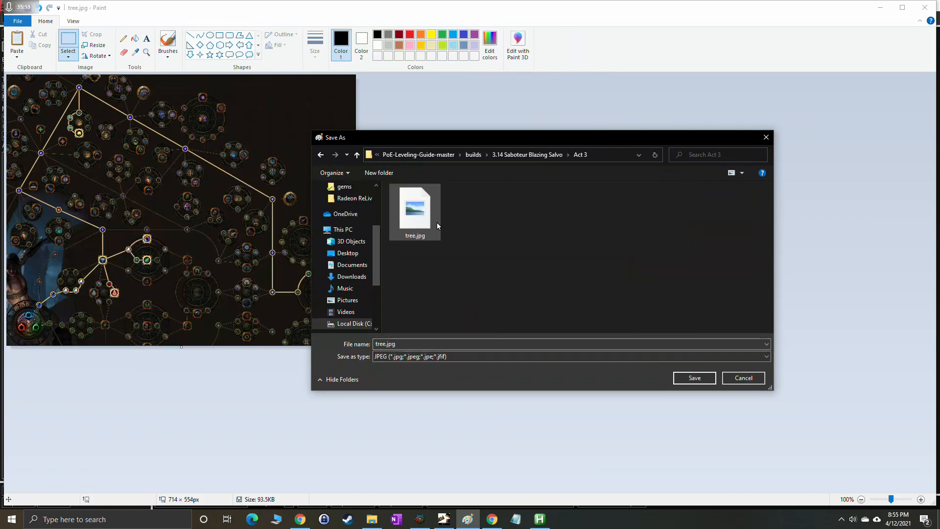
{"action": "left_click", "coordinate": [419, 220]}
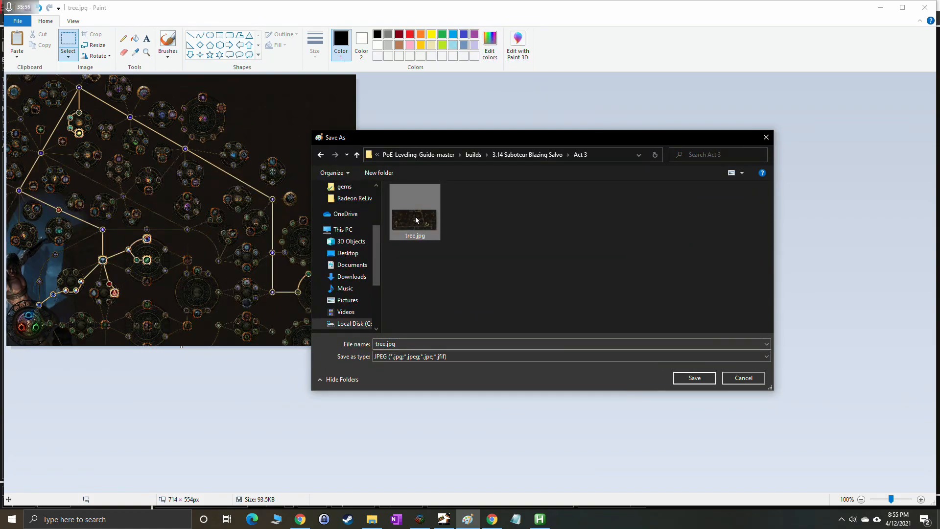
{"action": "left_click", "coordinate": [694, 377]}
{"action": "left_click", "coordinate": [492, 260]}
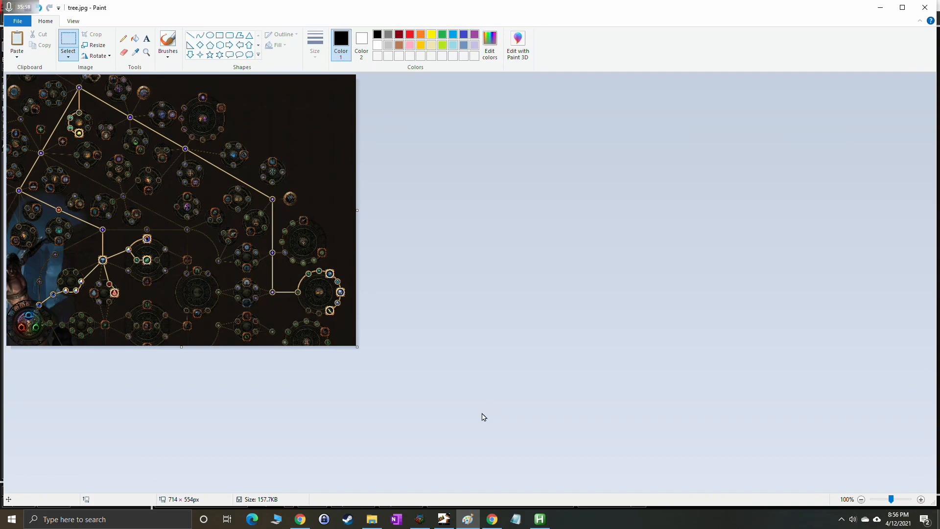
Switch to Path of Building, load the Kitava passive tree and snip the area covering its whole allocated path.
{"action": "left_click", "coordinate": [443, 519]}
{"action": "left_click", "coordinate": [215, 503]}
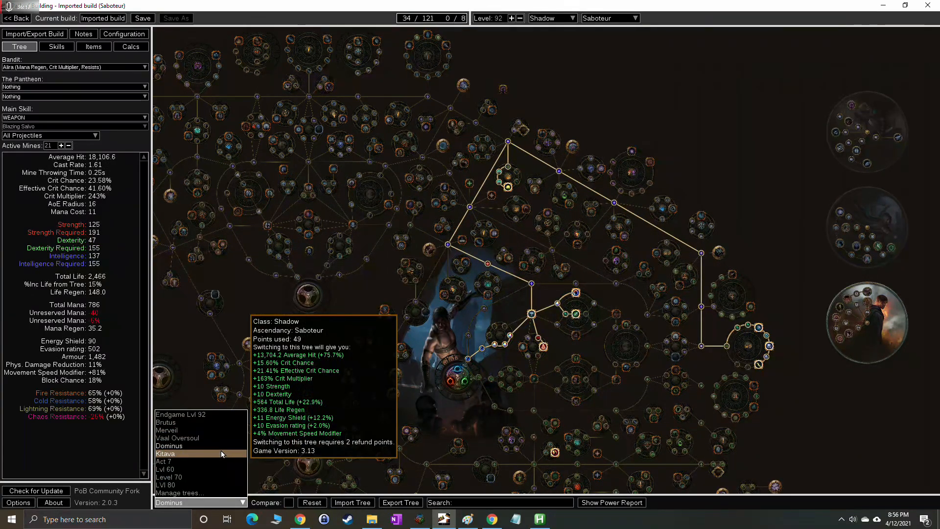
{"action": "left_click", "coordinate": [221, 453]}
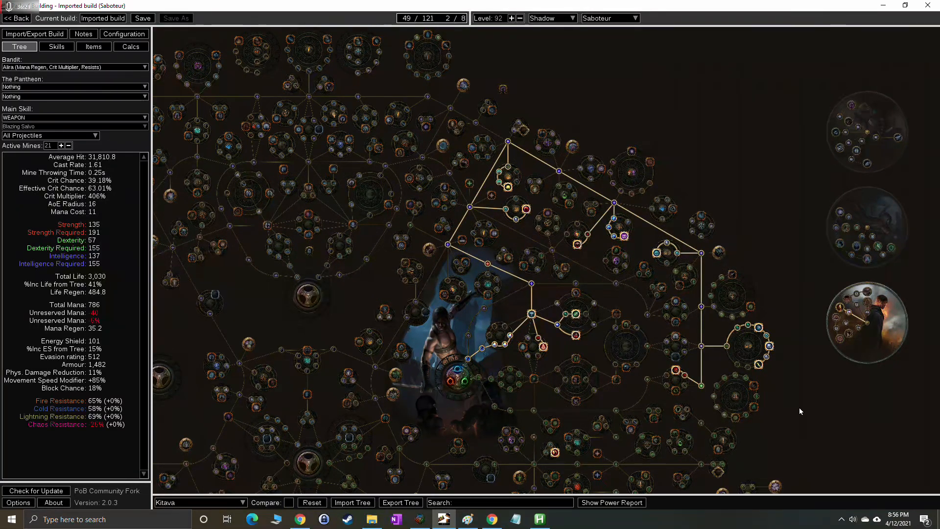
{"action": "key", "text": "super+shift+s"}
{"action": "mouse_move", "coordinate": [785, 420]}
{"action": "left_mouse_down"}
{"action": "mouse_move", "coordinate": [612, 361]}
{"action": "mouse_move", "coordinate": [455, 269]}
{"action": "mouse_move", "coordinate": [428, 166]}
{"action": "mouse_move", "coordinate": [428, 122]}
{"action": "left_mouse_up"}
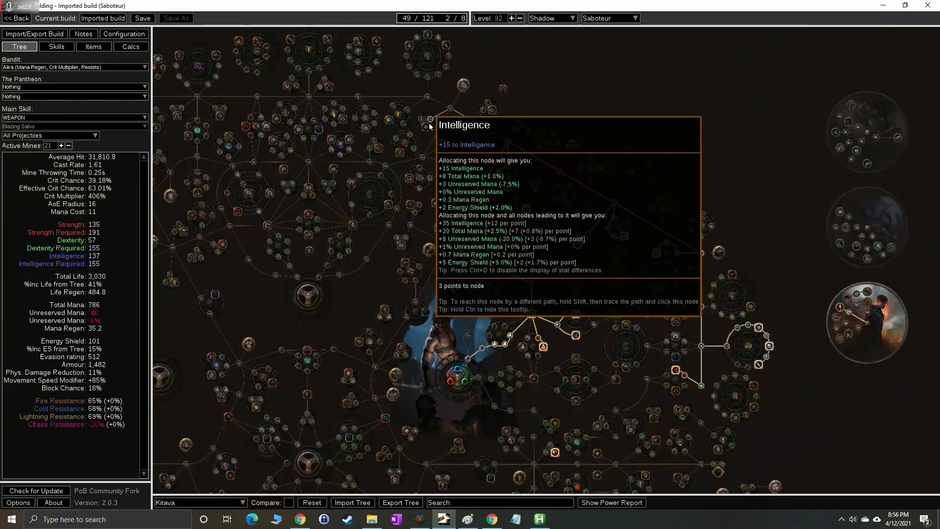
Paste the Kitava snip into Paint and save it over tree.jpg in the build's Act 4 folder.
{"action": "left_click", "coordinate": [468, 518]}
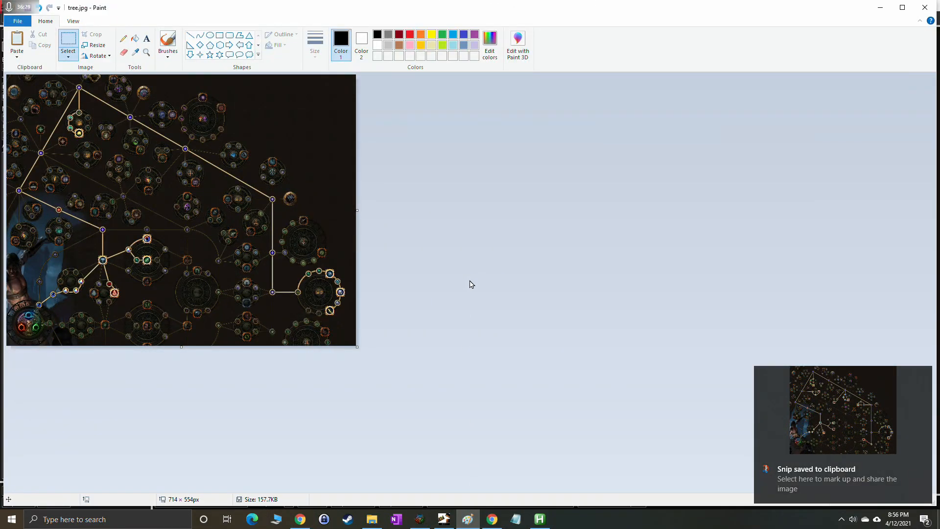
{"action": "key", "text": "ctrl+v"}
{"action": "left_click", "coordinate": [18, 20]}
{"action": "left_click", "coordinate": [69, 100]}
{"action": "left_click", "coordinate": [526, 154]}
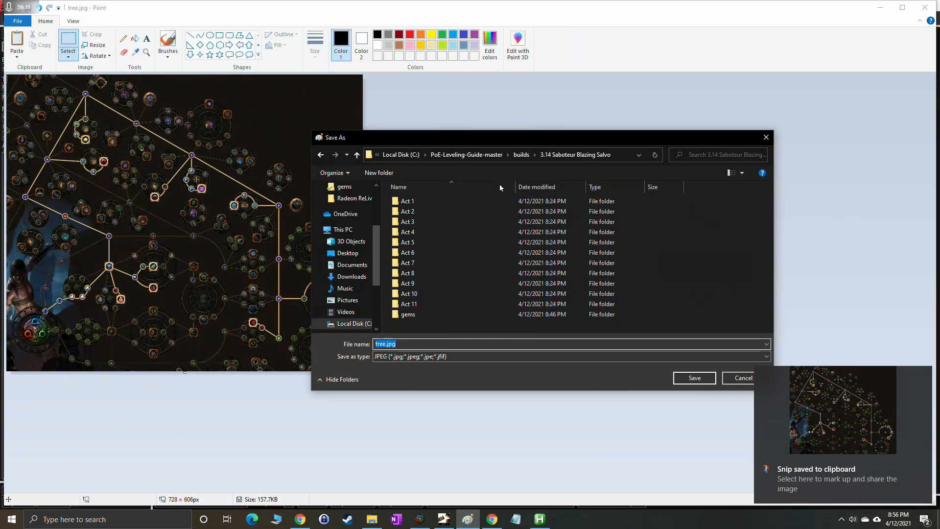
{"action": "double_click", "coordinate": [412, 232]}
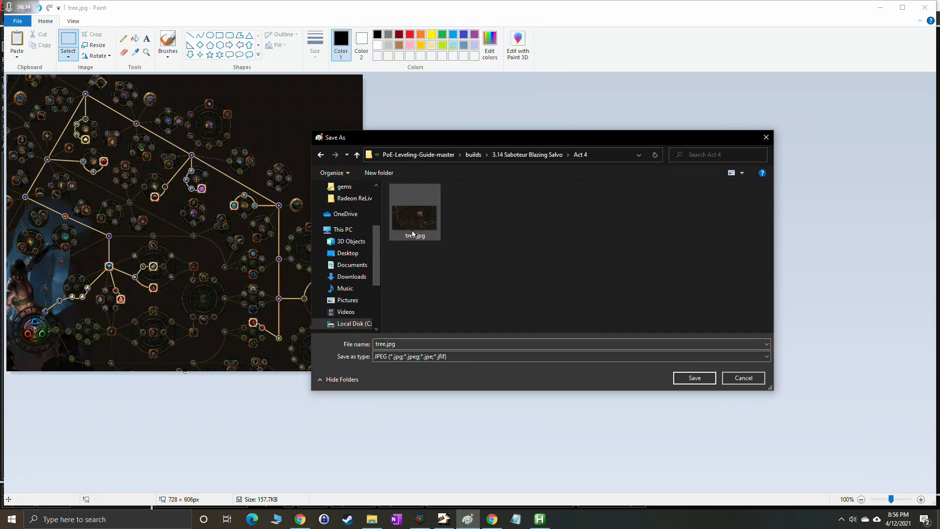
{"action": "left_click", "coordinate": [695, 379]}
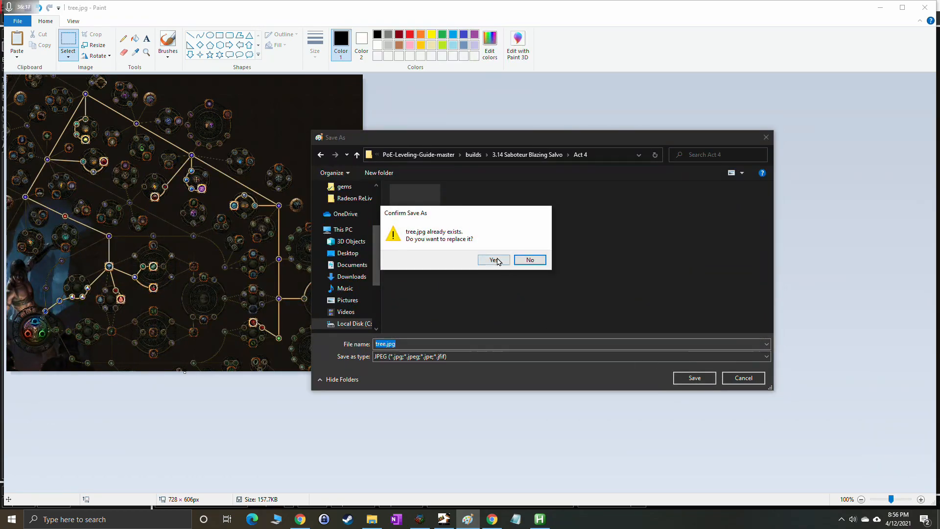
{"action": "left_click", "coordinate": [495, 261]}
In File Explorer, copy tree.jpg from the build's Act 4 folder into its Act 5 folder, replacing the file there.
{"action": "mouse_move", "coordinate": [371, 514]}
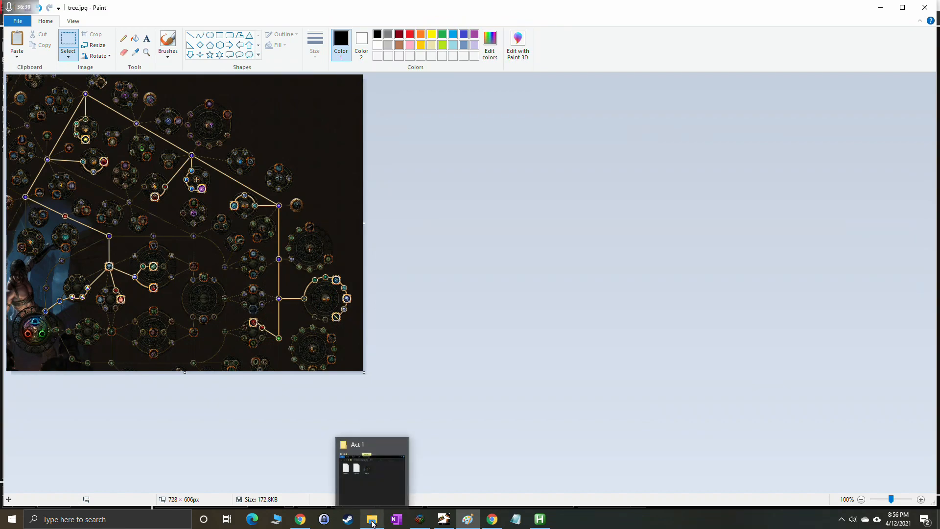
{"action": "left_click", "coordinate": [372, 521]}
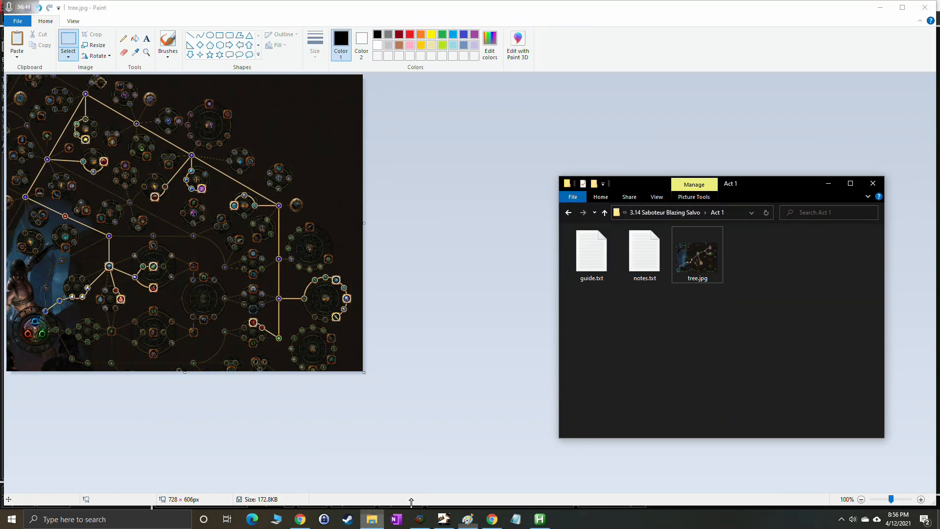
{"action": "left_click", "coordinate": [734, 212]}
{"action": "double_click", "coordinate": [587, 274]}
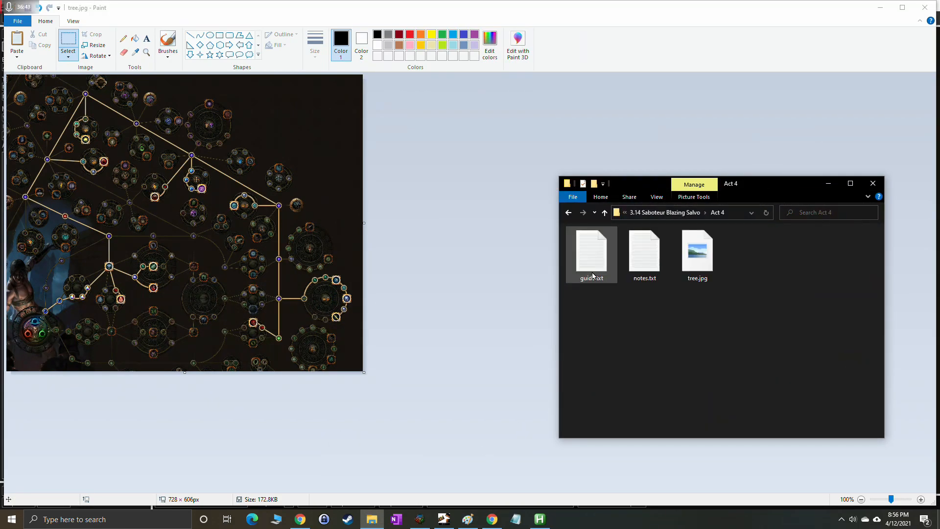
{"action": "left_click", "coordinate": [675, 212]}
{"action": "double_click", "coordinate": [632, 285]}
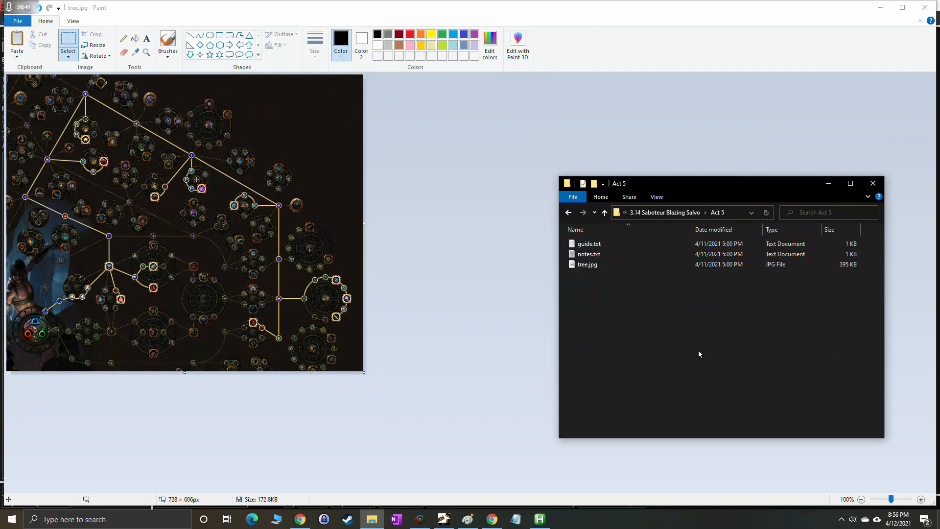
{"action": "key", "text": "ctrl+v"}
{"action": "left_click", "coordinate": [482, 183]}
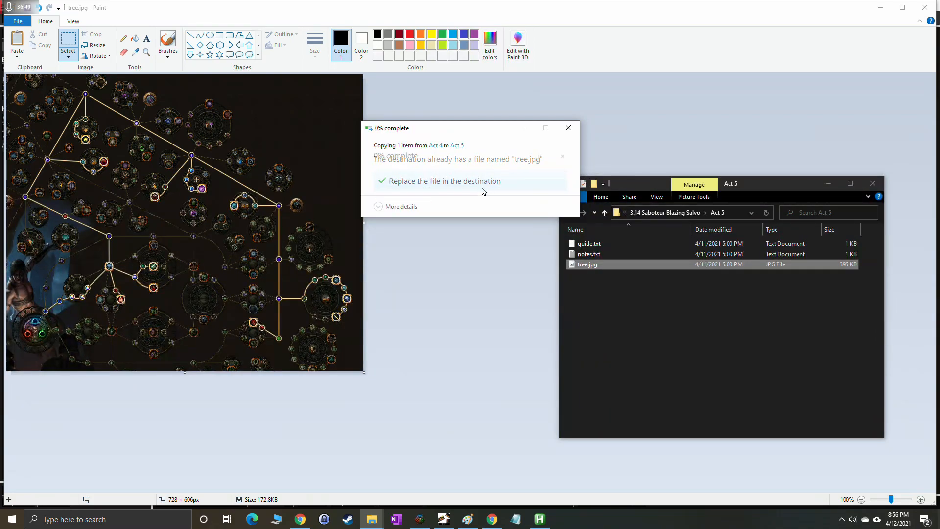
{"action": "left_click", "coordinate": [674, 347]}
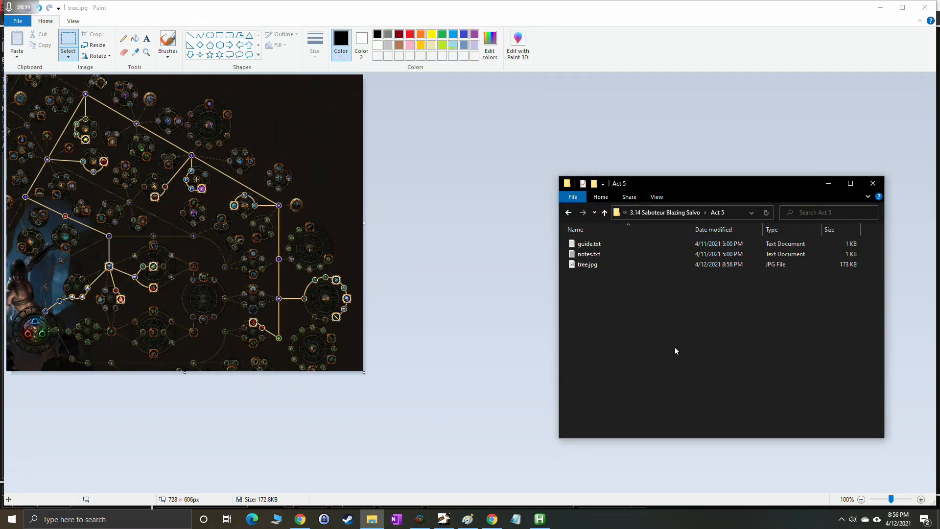
Switch to Path of Building, load the Act 7 passive tree and snip the area covering its whole allocated path.
{"action": "left_click", "coordinate": [444, 519]}
{"action": "left_click", "coordinate": [213, 503]}
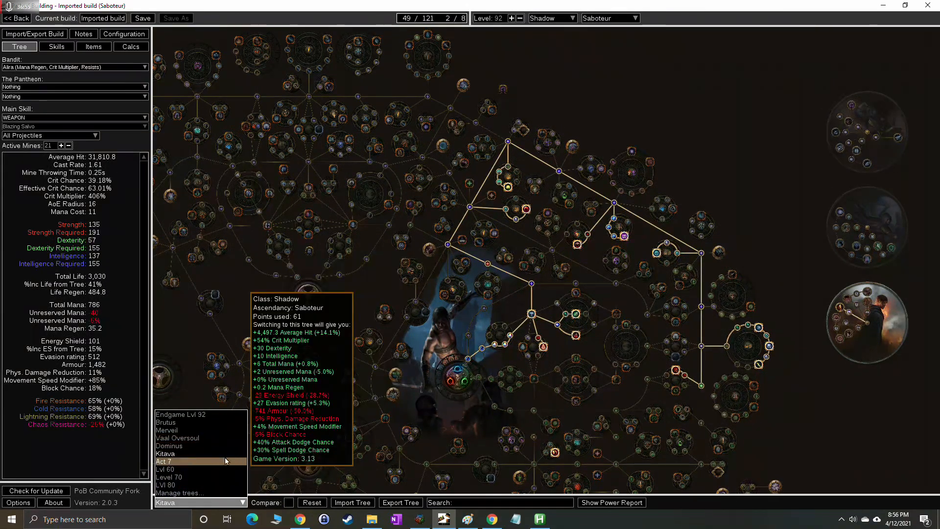
{"action": "left_click", "coordinate": [210, 462]}
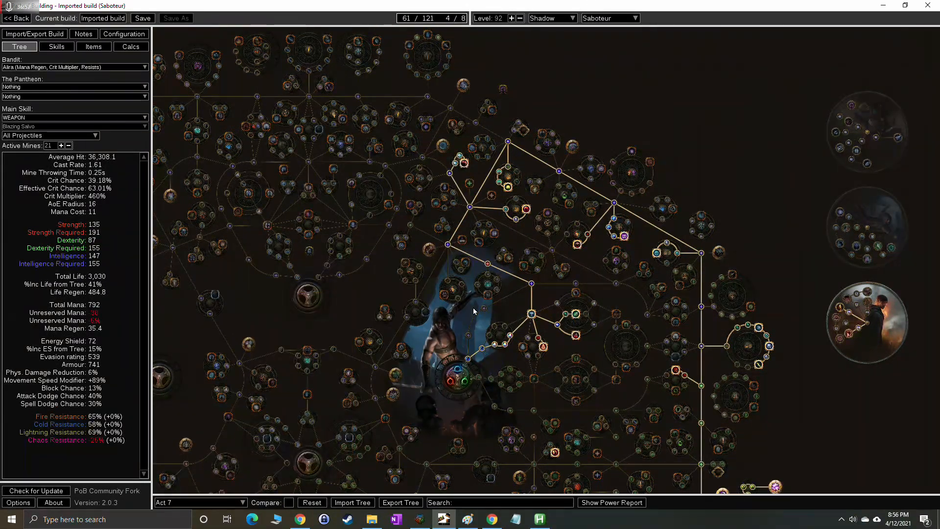
{"action": "left_click_drag", "start_coordinate": [786, 299], "coordinate": [718, 198]}
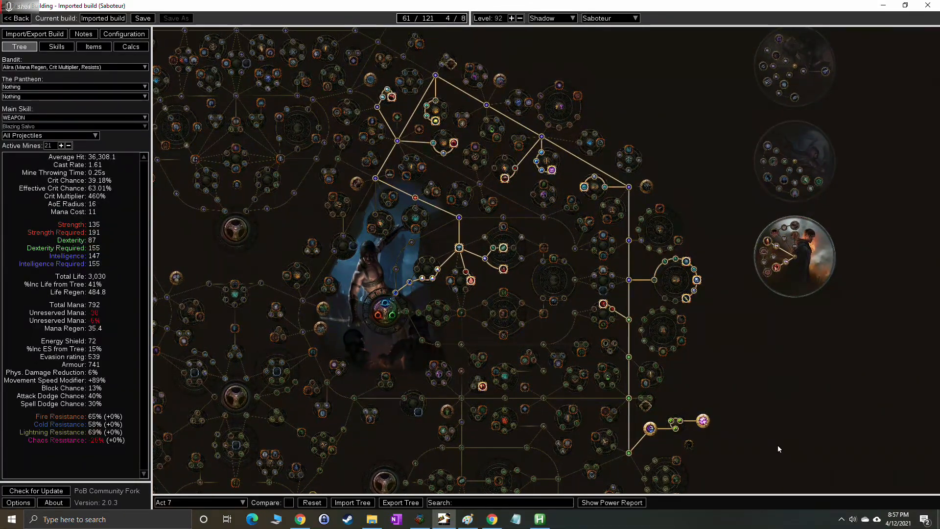
{"action": "key", "text": "super+shift+s"}
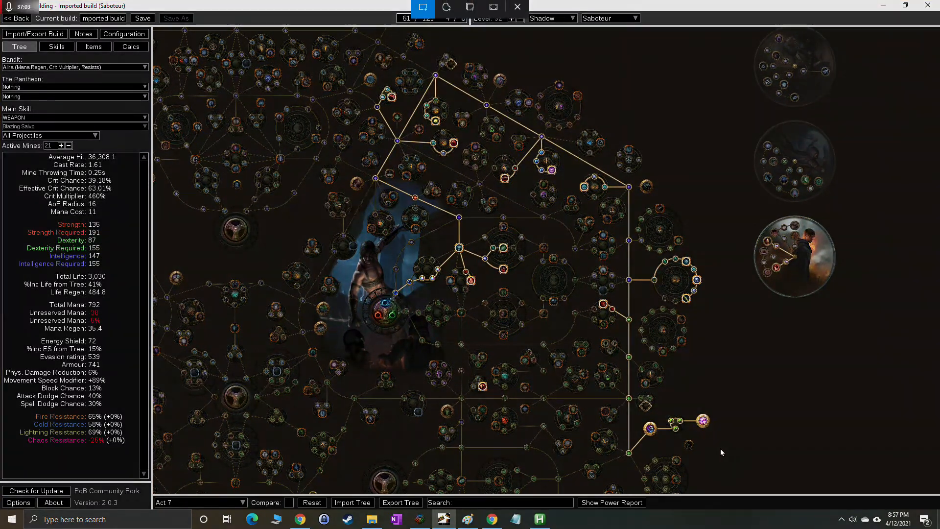
{"action": "mouse_move", "coordinate": [720, 478]}
{"action": "left_mouse_down"}
{"action": "mouse_move", "coordinate": [464, 236]}
{"action": "mouse_move", "coordinate": [350, 93]}
{"action": "mouse_move", "coordinate": [348, 62]}
{"action": "mouse_move", "coordinate": [358, 56]}
{"action": "left_mouse_up"}
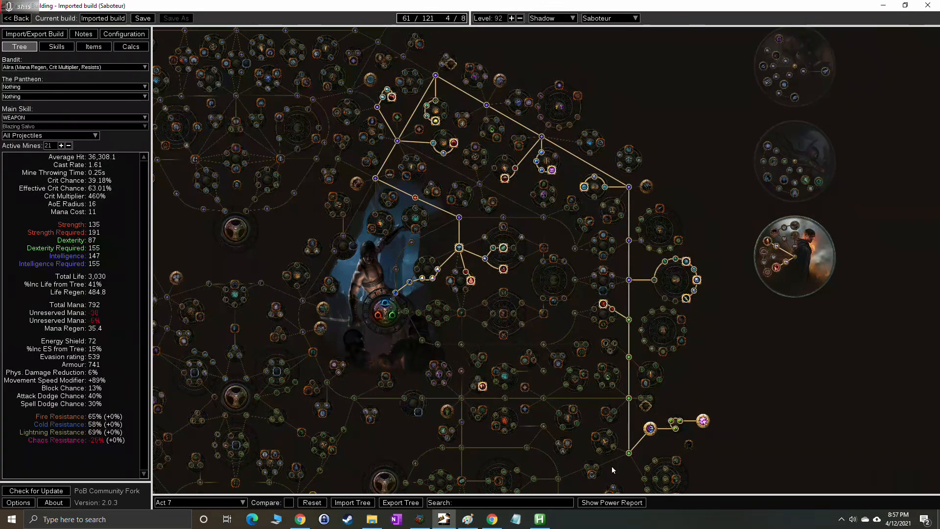
Paste the Act 7 tree snip into Paint and save it over tree.jpg in the build's Act 6 folder.
{"action": "left_click", "coordinate": [468, 519]}
{"action": "key", "text": "ctrl+v"}
{"action": "left_click", "coordinate": [538, 337]}
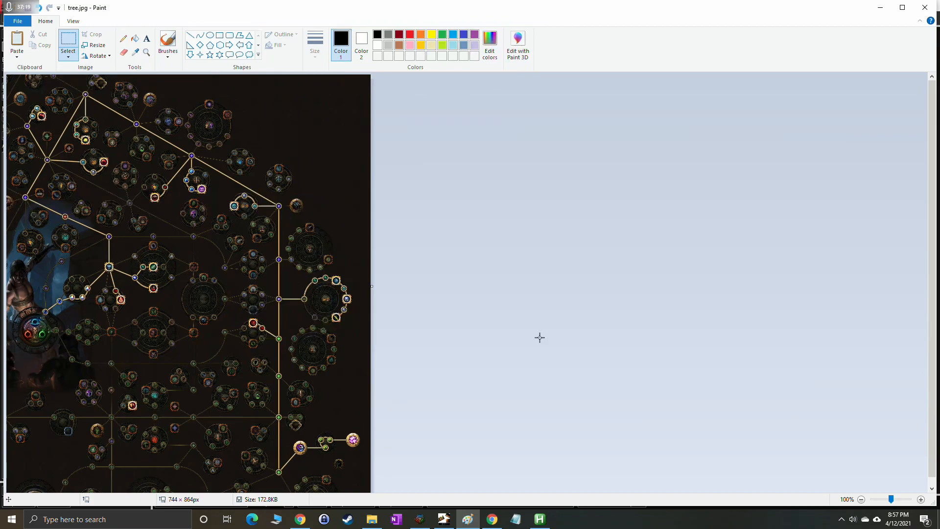
{"action": "scroll", "coordinate": [533, 353], "scroll_direction": "down", "scroll_amount": 1}
{"action": "scroll", "coordinate": [401, 418], "scroll_direction": "up", "scroll_amount": 1}
{"action": "left_click", "coordinate": [17, 21]}
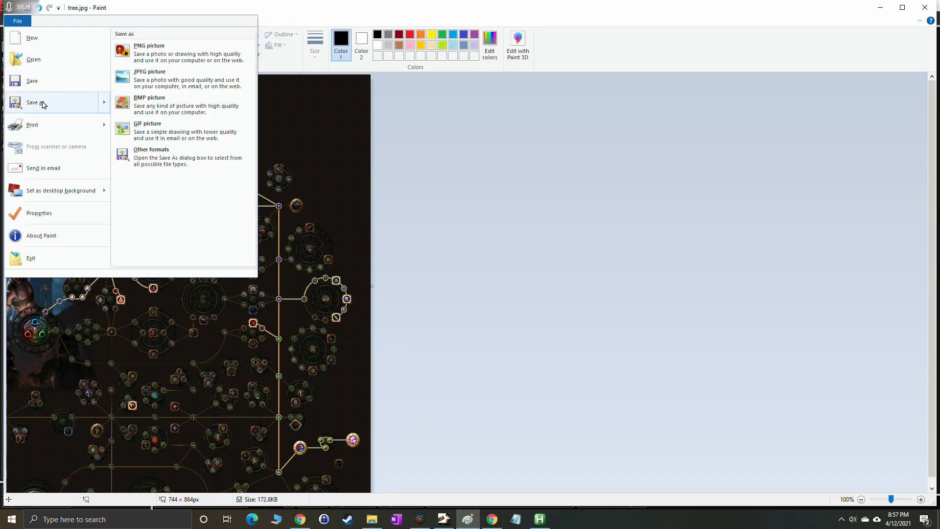
{"action": "left_click", "coordinate": [43, 104]}
{"action": "left_click", "coordinate": [538, 154]}
{"action": "double_click", "coordinate": [408, 253]}
{"action": "left_click", "coordinate": [693, 378]}
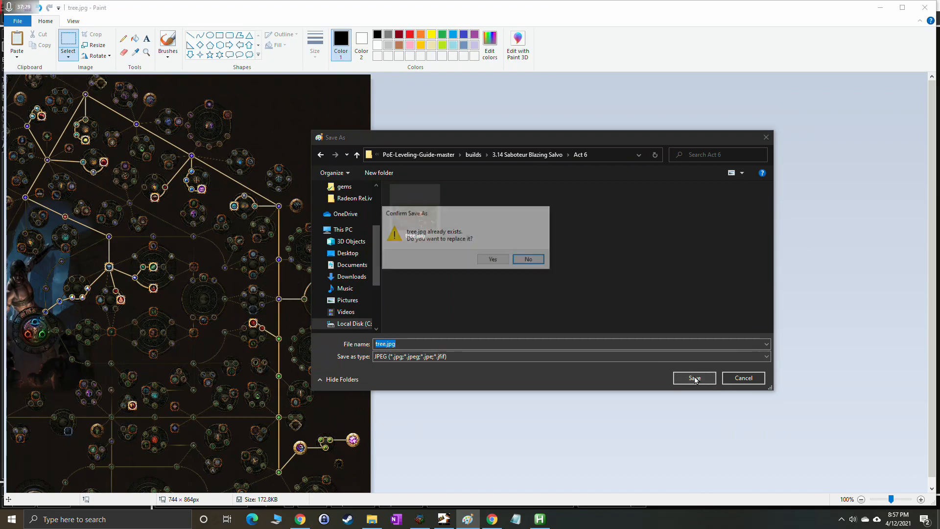
{"action": "left_click", "coordinate": [489, 259]}
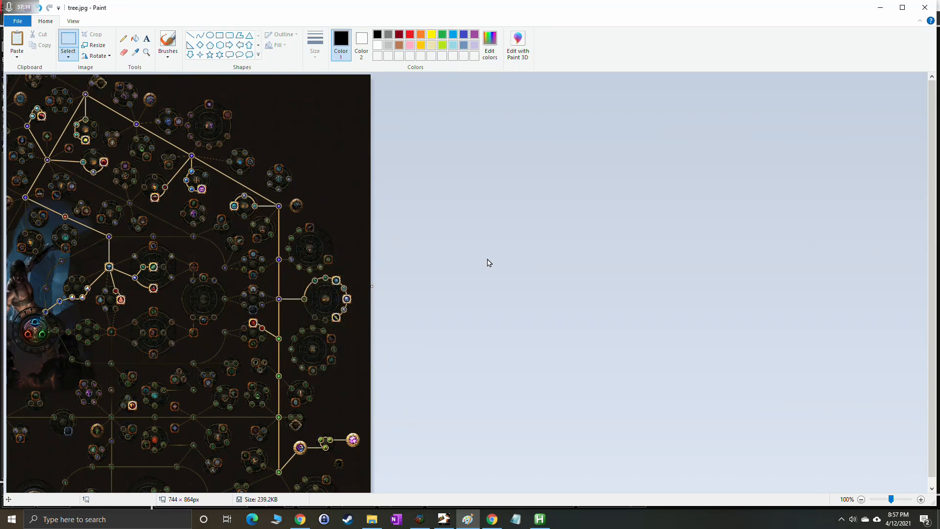
Save the same picture over tree.jpg in the build's Act 7 folder as well.
{"action": "left_click", "coordinate": [17, 20]}
{"action": "left_click", "coordinate": [39, 100]}
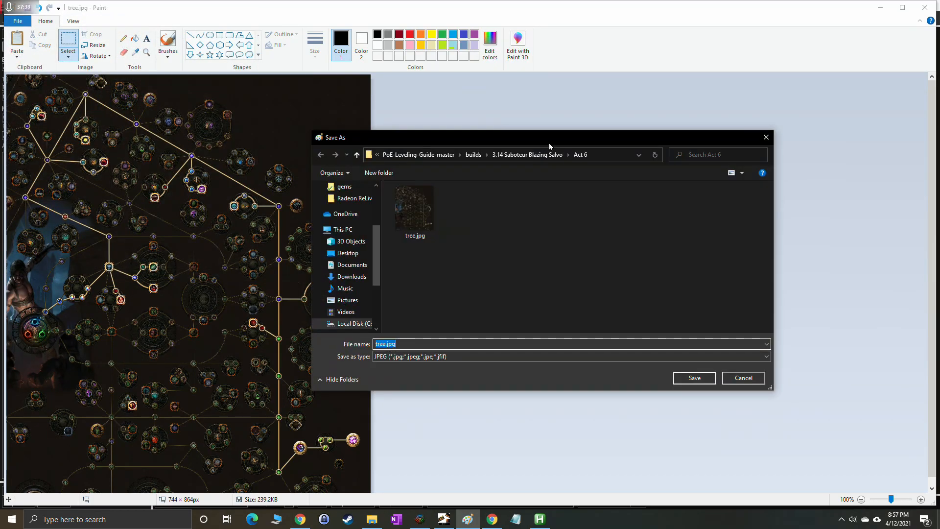
{"action": "left_click", "coordinate": [539, 156]}
{"action": "double_click", "coordinate": [419, 262]}
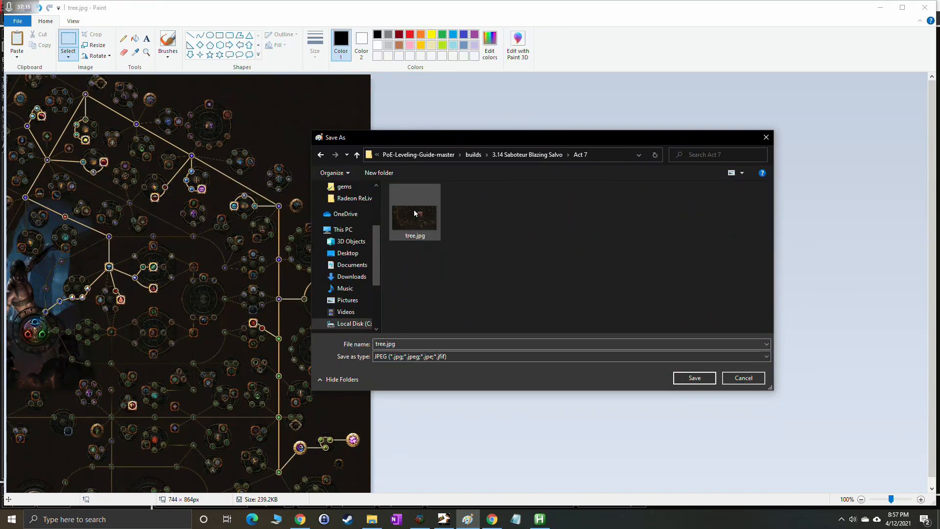
{"action": "left_click", "coordinate": [693, 379]}
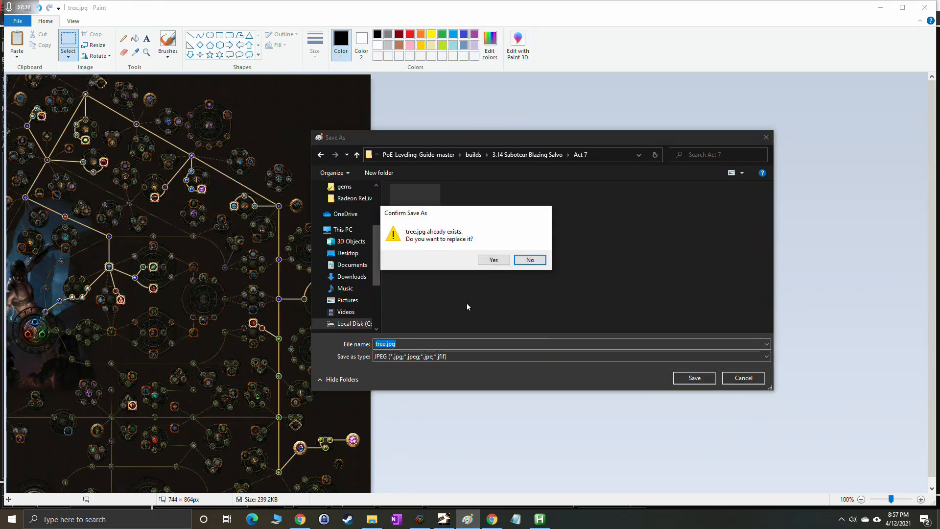
{"action": "left_click", "coordinate": [489, 259]}
Return to Path of Building and load the Lvl 60 passive tree.
{"action": "left_click", "coordinate": [444, 519]}
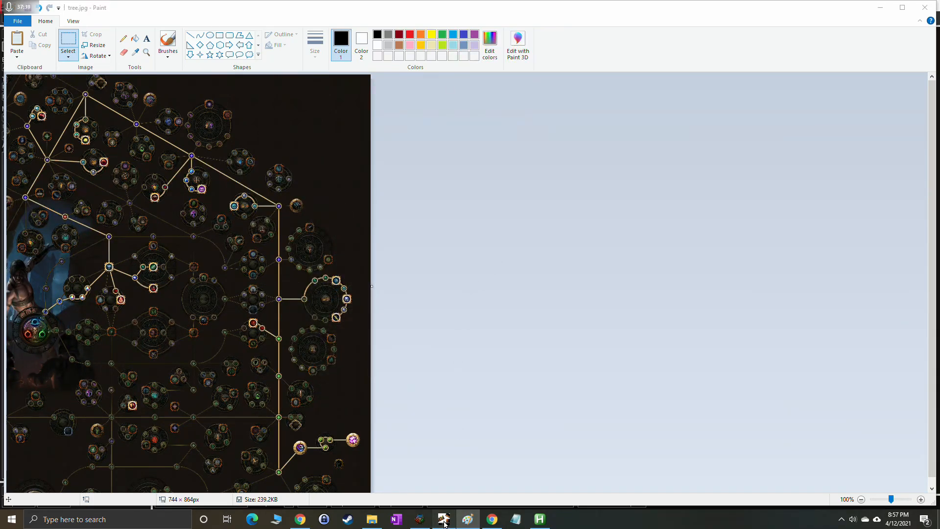
{"action": "left_click", "coordinate": [226, 501]}
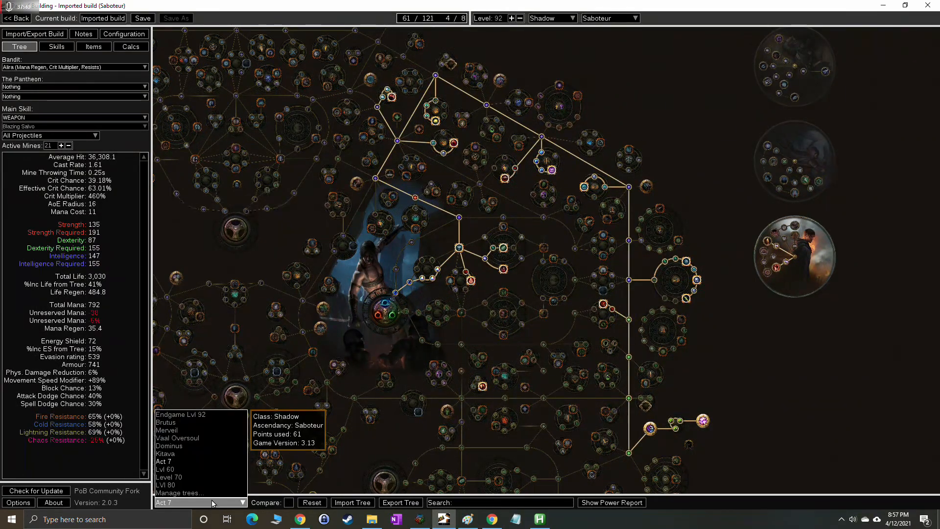
{"action": "left_click", "coordinate": [188, 471]}
{"action": "left_click_drag", "start_coordinate": [753, 327], "coordinate": [841, 330]}
{"action": "left_click_drag", "start_coordinate": [376, 242], "coordinate": [441, 249]}
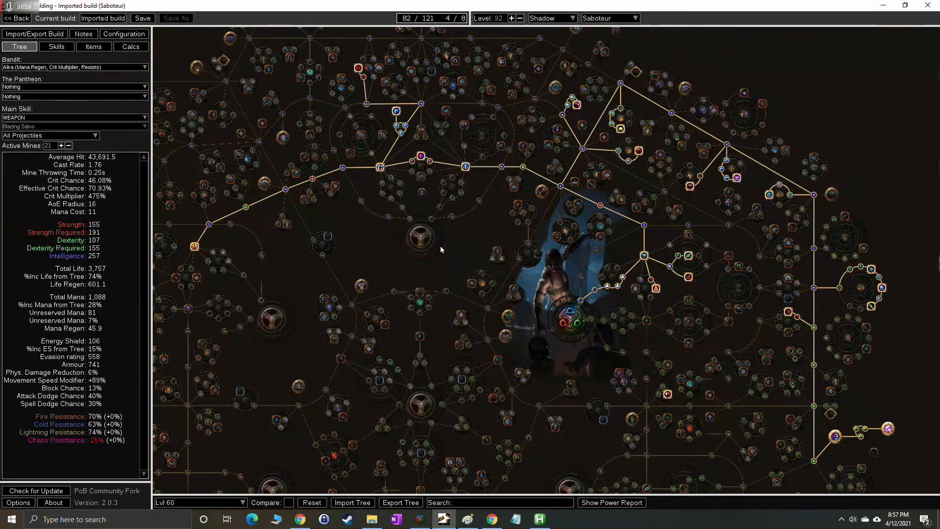
Switch to Paint and check which act folder the last tree.jpg was saved in.
{"action": "mouse_move", "coordinate": [370, 523]}
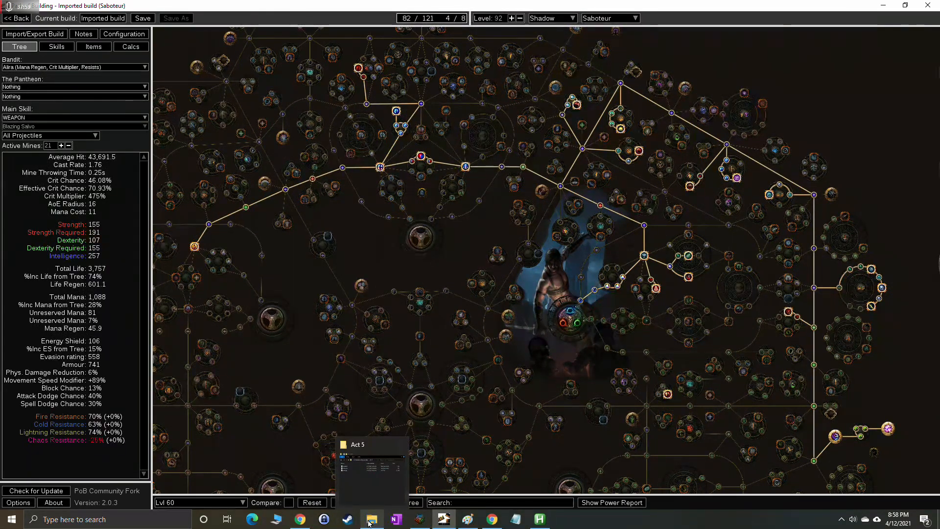
{"action": "left_click", "coordinate": [462, 519]}
{"action": "left_click", "coordinate": [17, 20]}
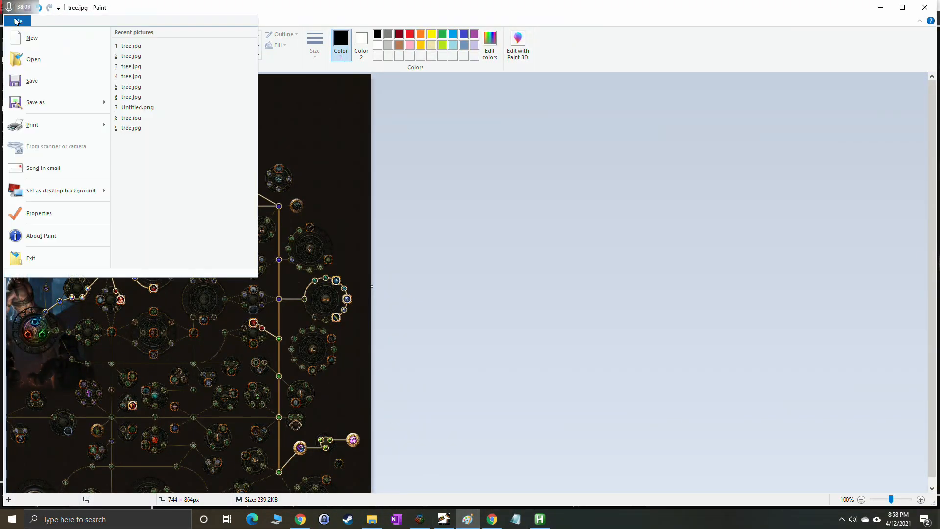
{"action": "left_click", "coordinate": [32, 82]}
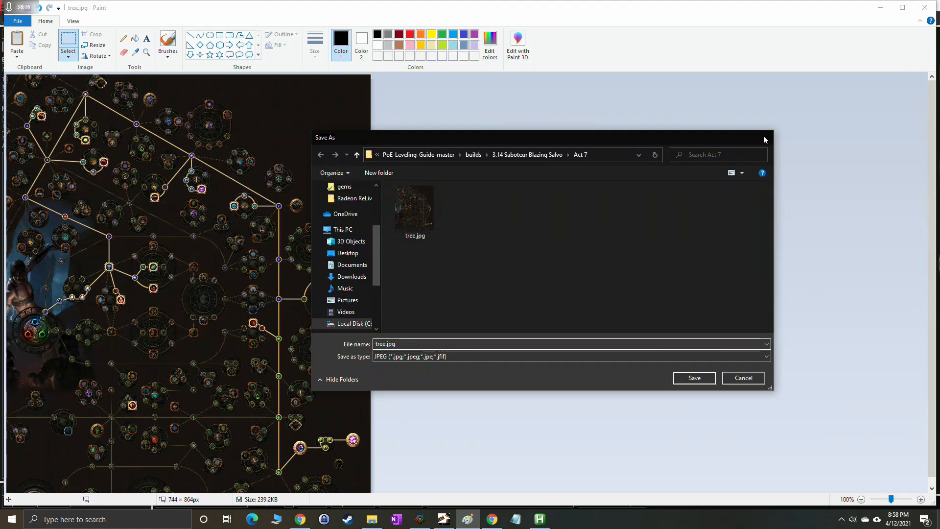
{"action": "left_click", "coordinate": [765, 138]}
Return to Path of Building and snip the area covering the Lvl 60 tree's whole allocated path.
{"action": "left_click", "coordinate": [443, 518]}
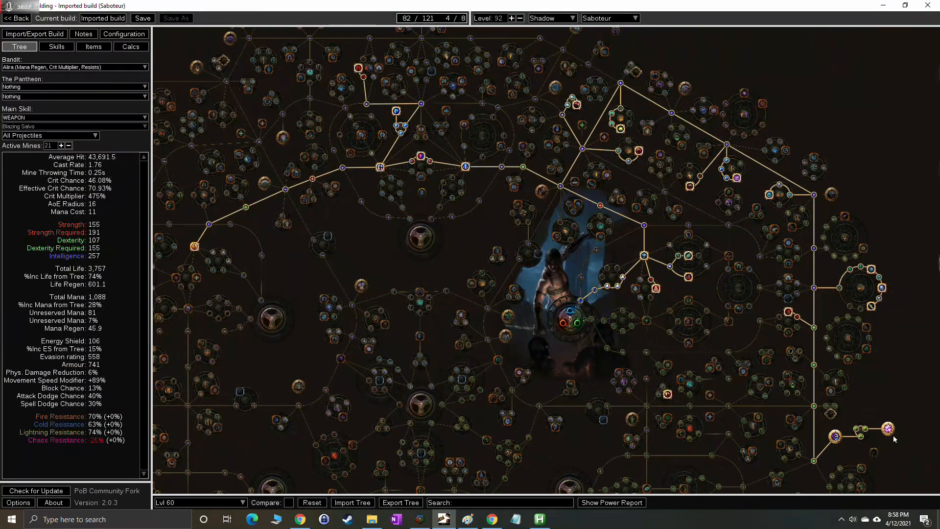
{"action": "key", "text": "super+shift+s"}
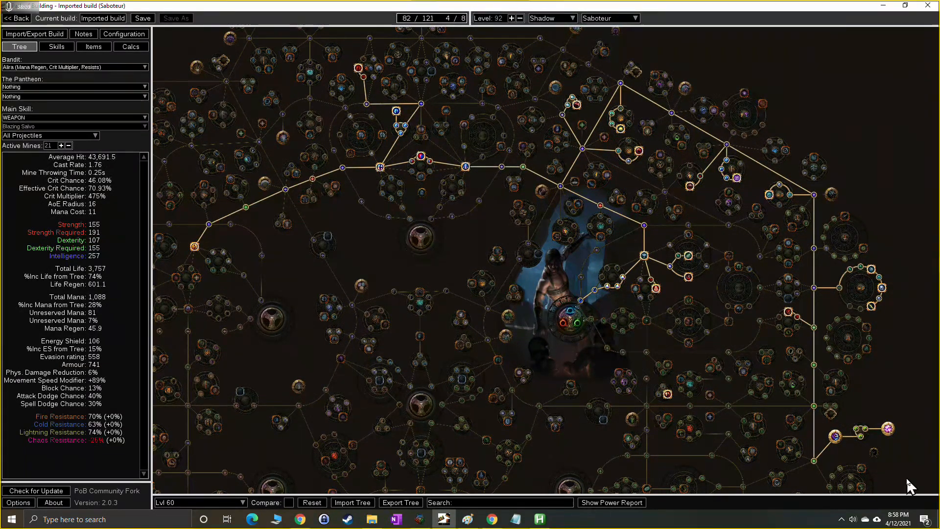
{"action": "mouse_move", "coordinate": [905, 485]}
{"action": "left_mouse_down"}
{"action": "mouse_move", "coordinate": [788, 428]}
{"action": "mouse_move", "coordinate": [606, 247]}
{"action": "mouse_move", "coordinate": [305, 70]}
{"action": "mouse_move", "coordinate": [180, 55]}
{"action": "left_mouse_up"}
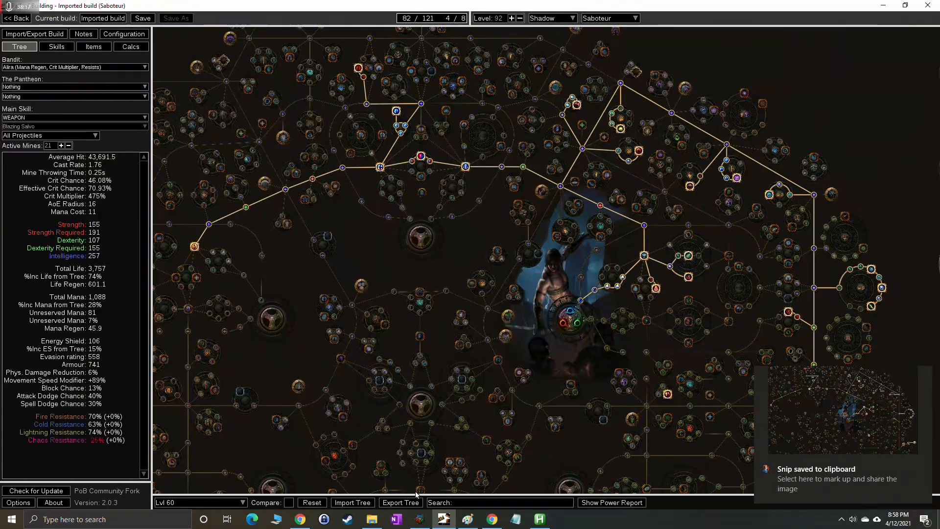
Paste the Lvl 60 tree snip into Paint and save it over tree.jpg in the build's Act 8 folder.
{"action": "left_click", "coordinate": [467, 519]}
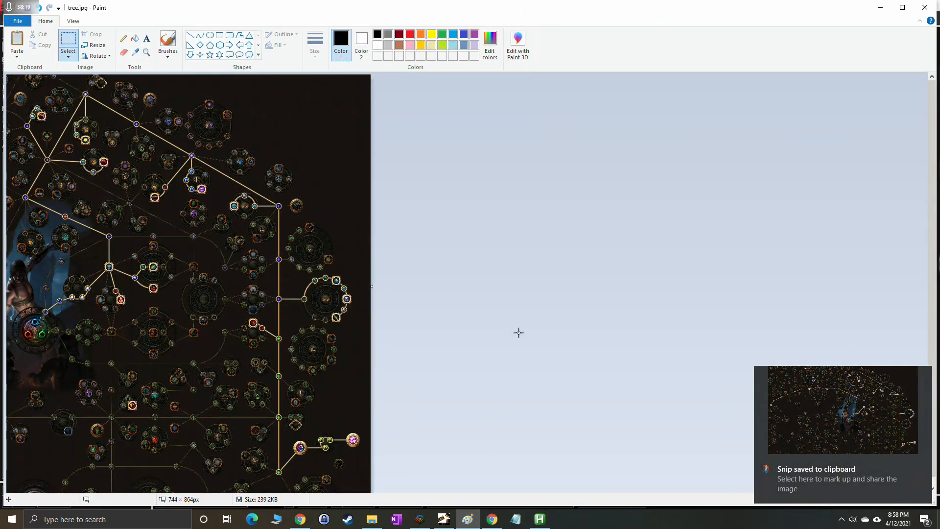
{"action": "key", "text": "ctrl+v"}
{"action": "scroll", "coordinate": [528, 323], "scroll_direction": "down", "scroll_amount": 1}
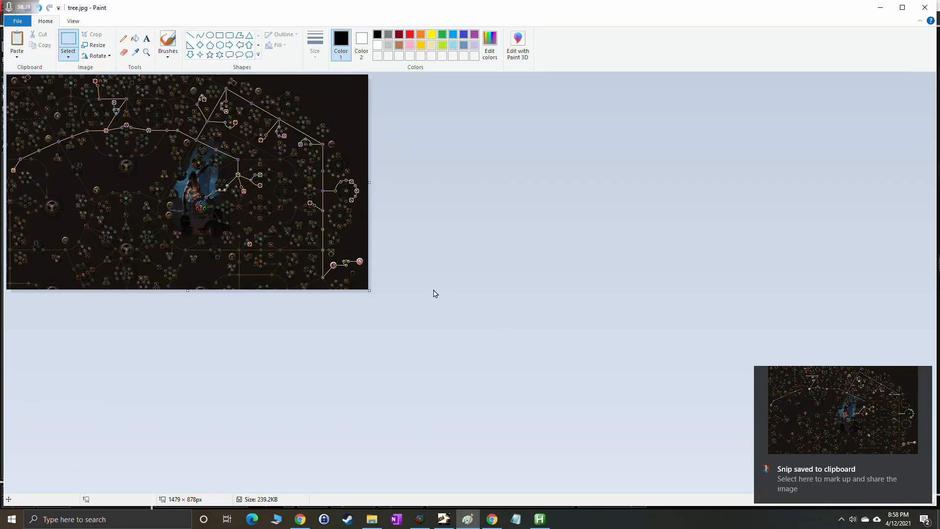
{"action": "left_click", "coordinate": [17, 21]}
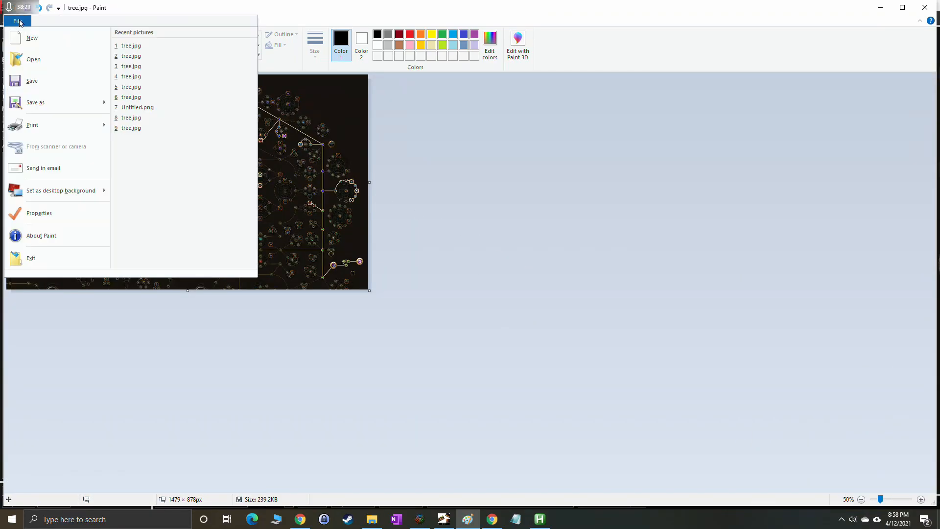
{"action": "left_click", "coordinate": [30, 101]}
{"action": "left_click", "coordinate": [532, 154]}
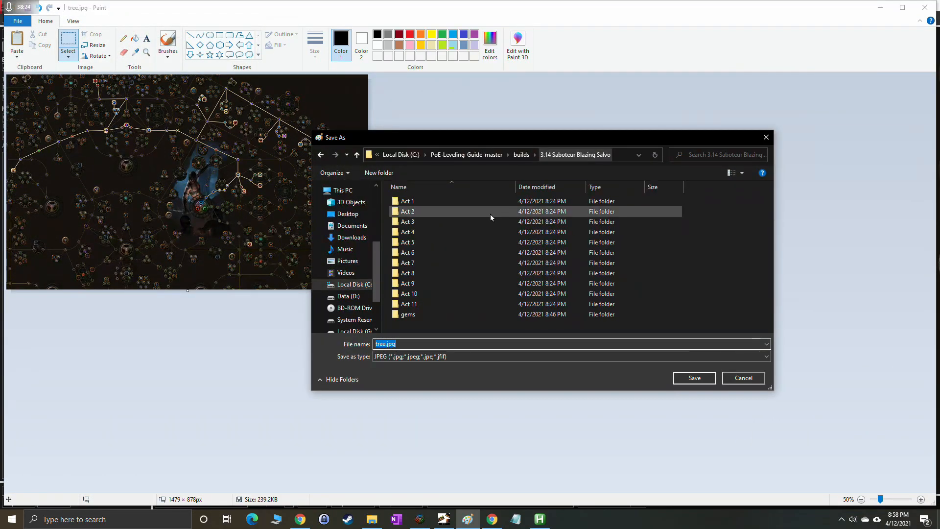
{"action": "double_click", "coordinate": [416, 276]}
{"action": "left_click", "coordinate": [695, 377]}
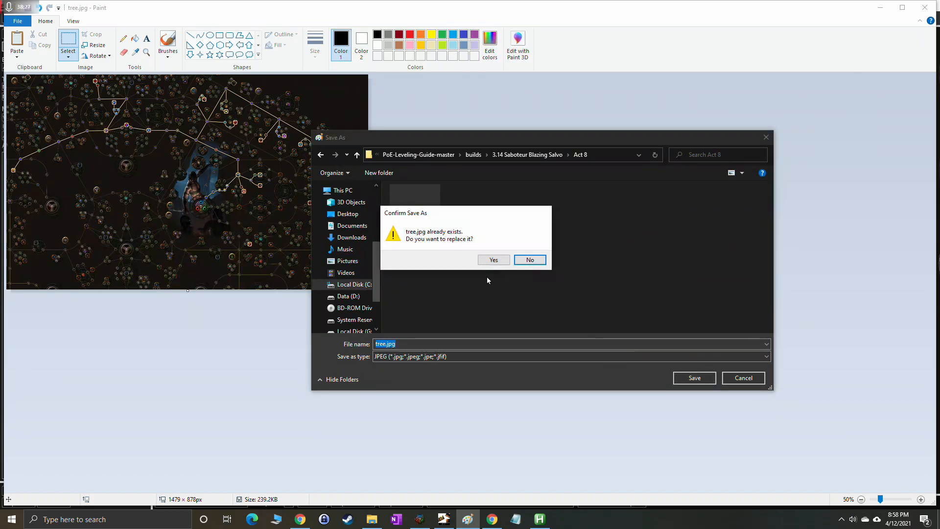
{"action": "left_click", "coordinate": [490, 260]}
Save the same picture over tree.jpg in the build's Act 9 folder as well.
{"action": "left_click", "coordinate": [18, 21]}
{"action": "left_click", "coordinate": [32, 99]}
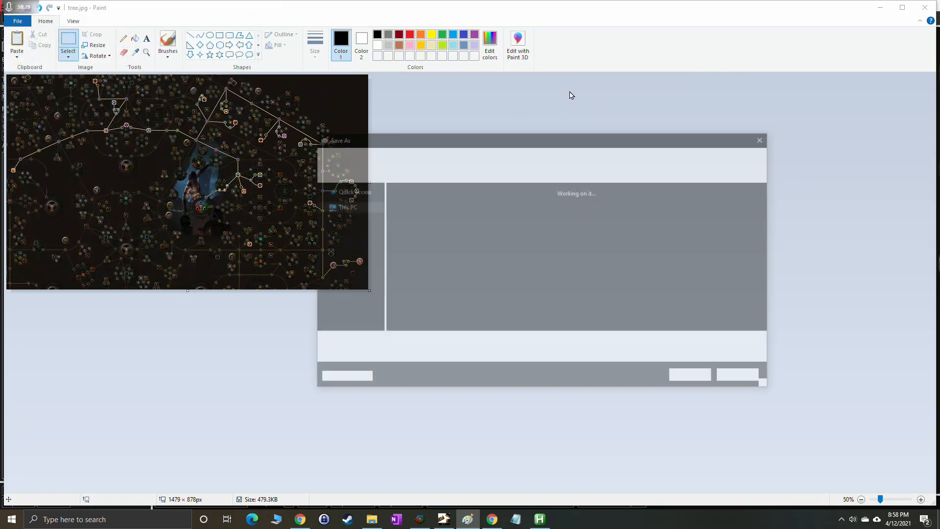
{"action": "left_click", "coordinate": [524, 155]}
{"action": "double_click", "coordinate": [426, 287]}
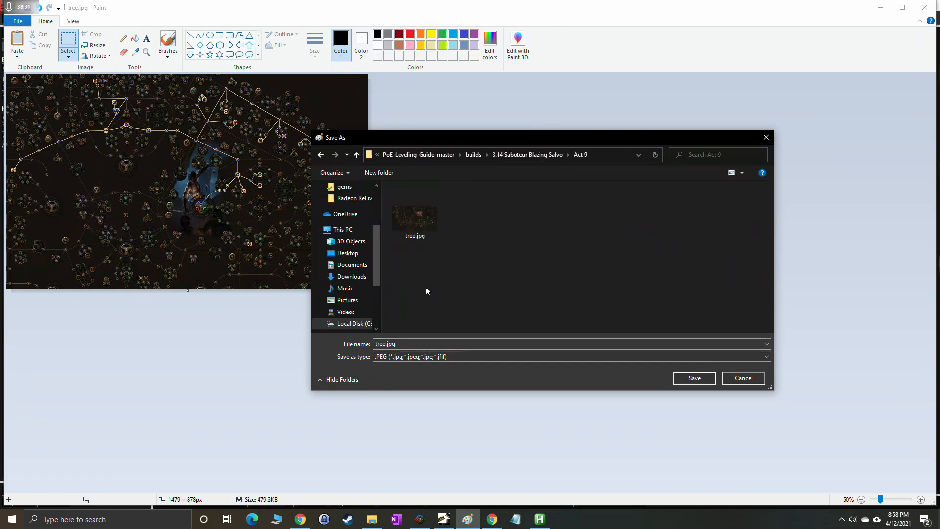
{"action": "left_click", "coordinate": [695, 377]}
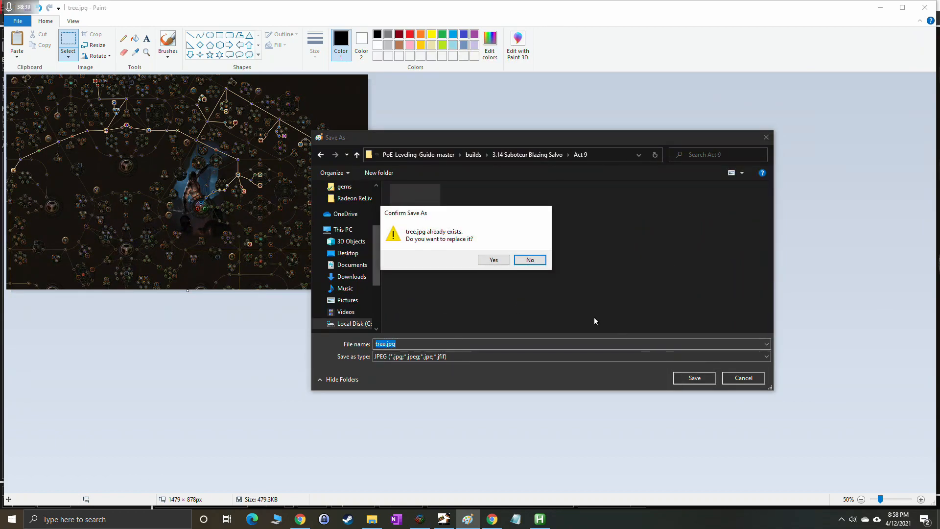
{"action": "left_click", "coordinate": [490, 260]}
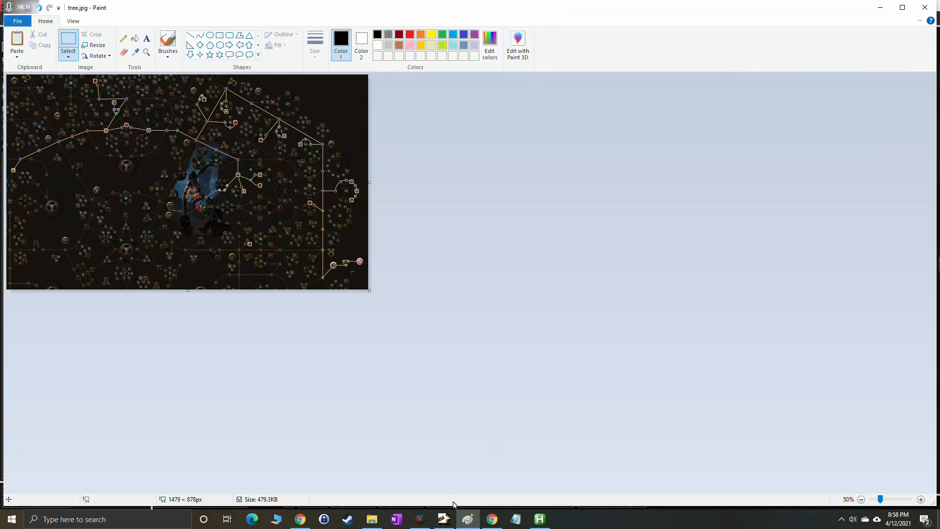
Switch to Path of Building, load the Level 70 passive tree and snip the area covering its whole allocated path.
{"action": "left_click", "coordinate": [444, 518]}
{"action": "left_click", "coordinate": [200, 502]}
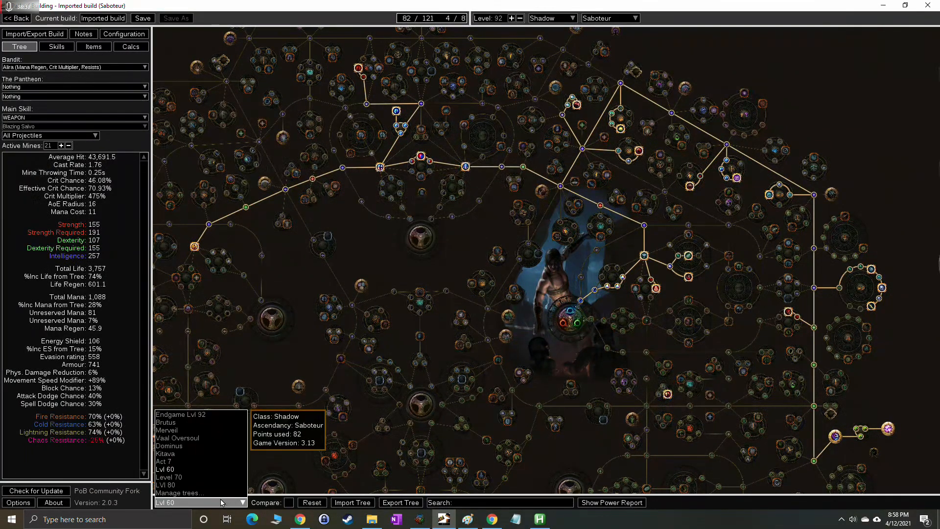
{"action": "left_click", "coordinate": [203, 478]}
{"action": "left_click_drag", "start_coordinate": [383, 248], "coordinate": [417, 246]}
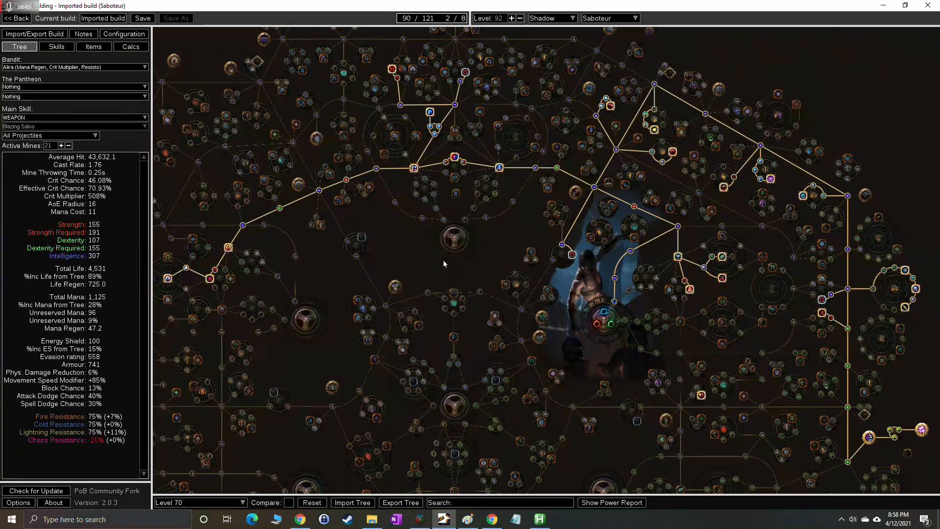
{"action": "key", "text": "super+shift+s"}
{"action": "mouse_move", "coordinate": [933, 488]}
{"action": "left_mouse_down"}
{"action": "mouse_move", "coordinate": [793, 384]}
{"action": "mouse_move", "coordinate": [694, 181]}
{"action": "mouse_move", "coordinate": [367, 77]}
{"action": "mouse_move", "coordinate": [184, 70]}
{"action": "mouse_move", "coordinate": [157, 55]}
{"action": "left_mouse_up"}
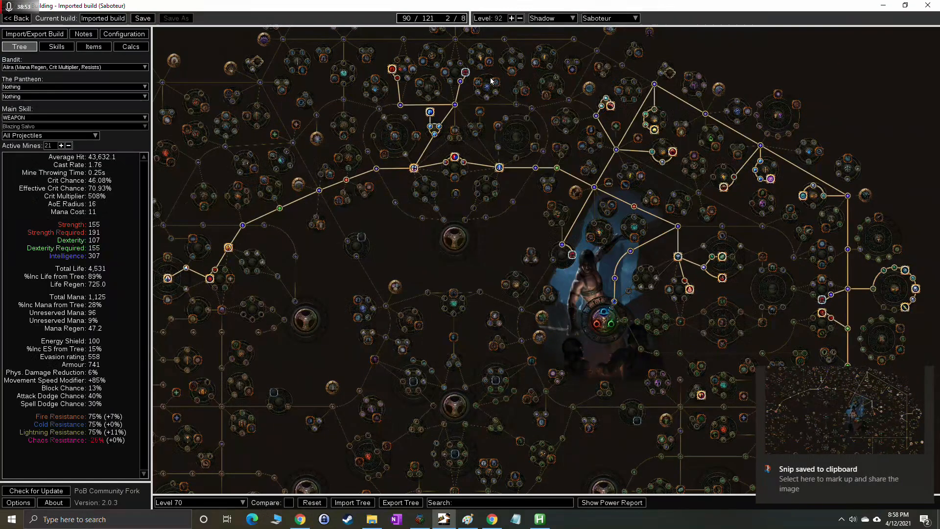
{"action": "mouse_move", "coordinate": [467, 80]}
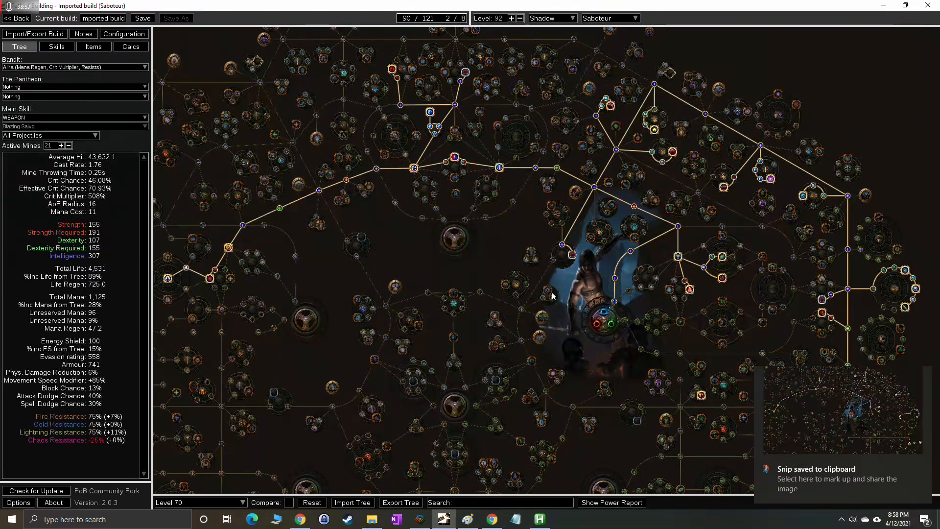
Paste the Level 70 tree snip into Paint and save it over tree.jpg in the build's Act 10 folder.
{"action": "left_click", "coordinate": [468, 518]}
{"action": "key", "text": "ctrl+v"}
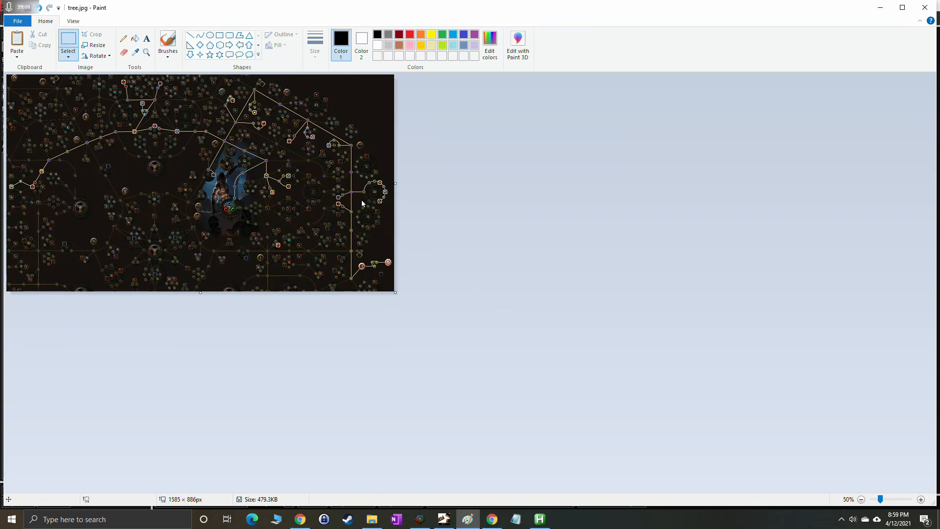
{"action": "left_click", "coordinate": [18, 21]}
{"action": "left_click", "coordinate": [35, 101]}
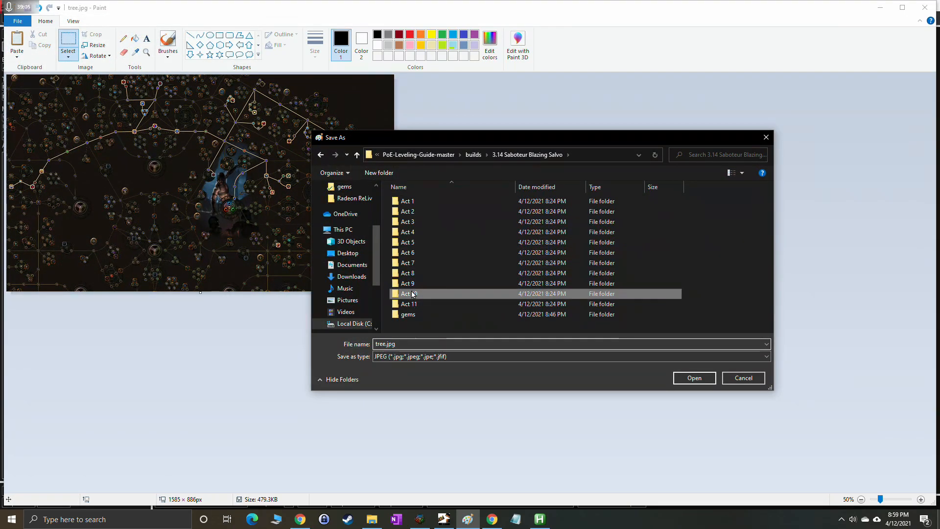
{"action": "double_click", "coordinate": [408, 294]}
{"action": "left_click", "coordinate": [695, 379]}
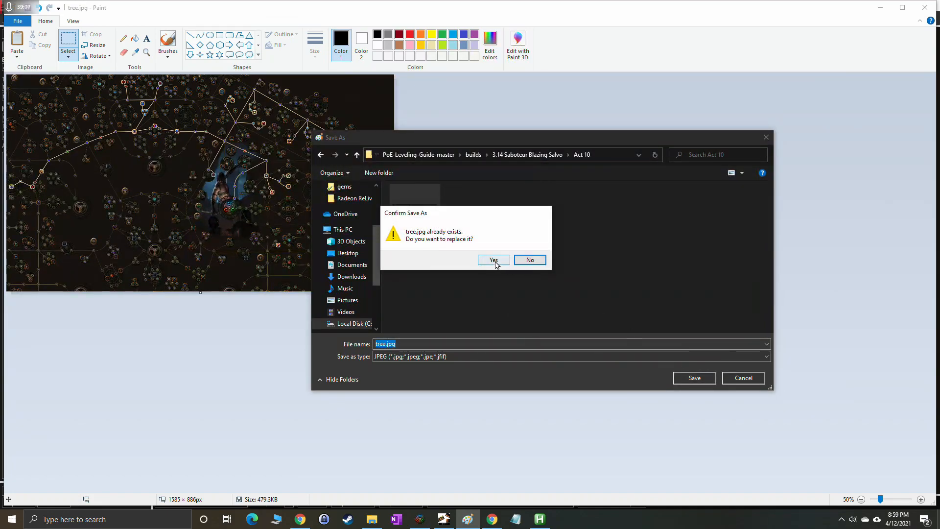
{"action": "left_click", "coordinate": [495, 262]}
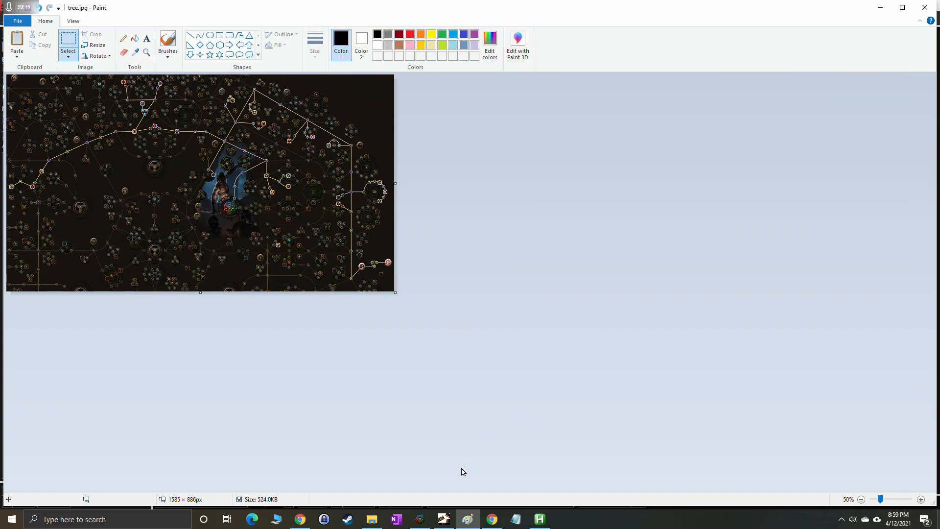
Switch to Path of Building, load the Endgame Lvl 92 passive tree and snip the area covering its whole allocated path.
{"action": "left_click", "coordinate": [444, 517]}
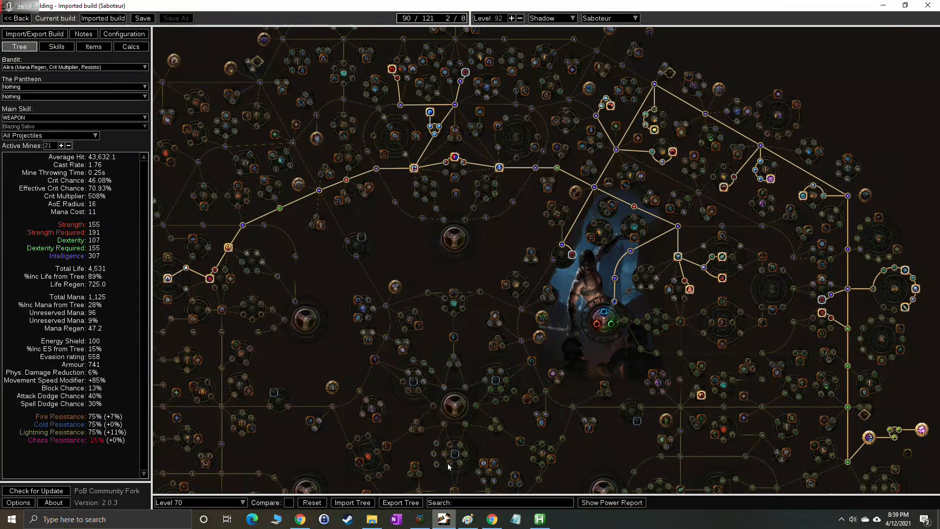
{"action": "left_click", "coordinate": [191, 503]}
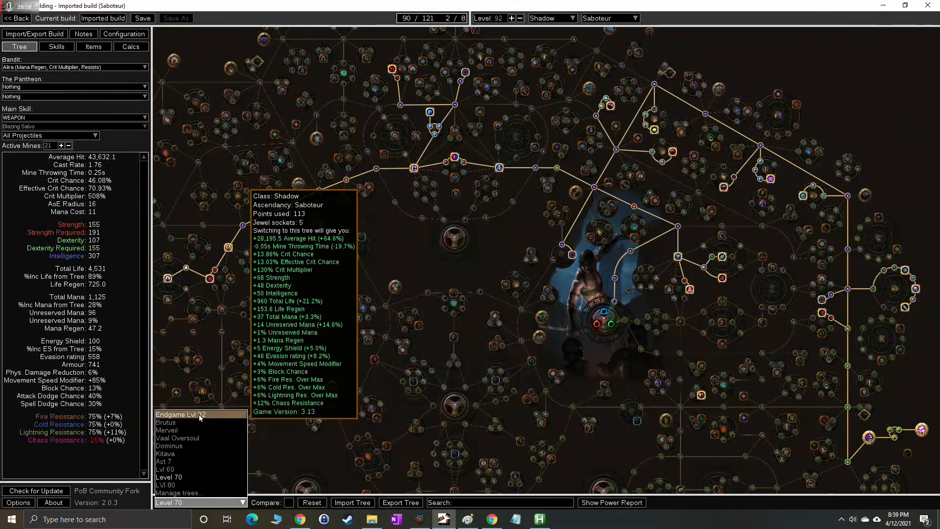
{"action": "left_click", "coordinate": [199, 414]}
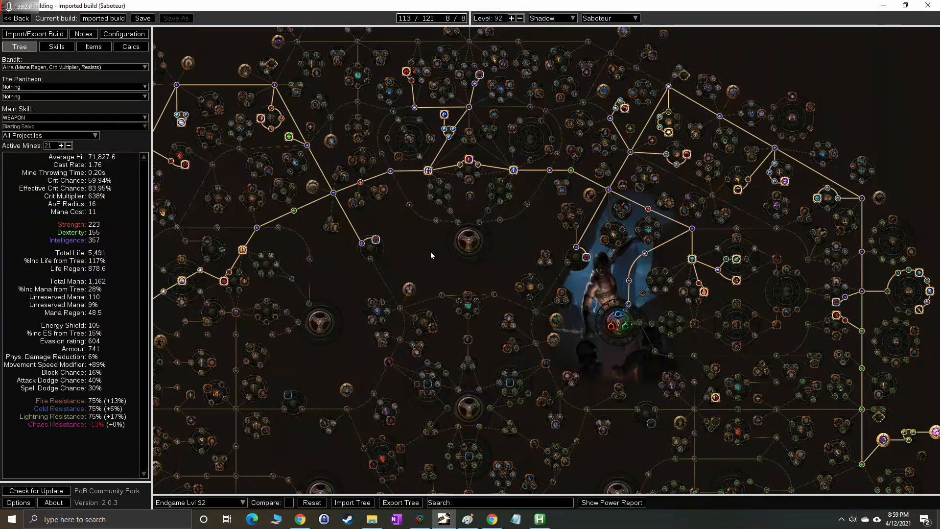
{"action": "scroll", "coordinate": [431, 252], "scroll_direction": "down", "scroll_amount": 1}
{"action": "left_click_drag", "start_coordinate": [432, 252], "coordinate": [465, 256]}
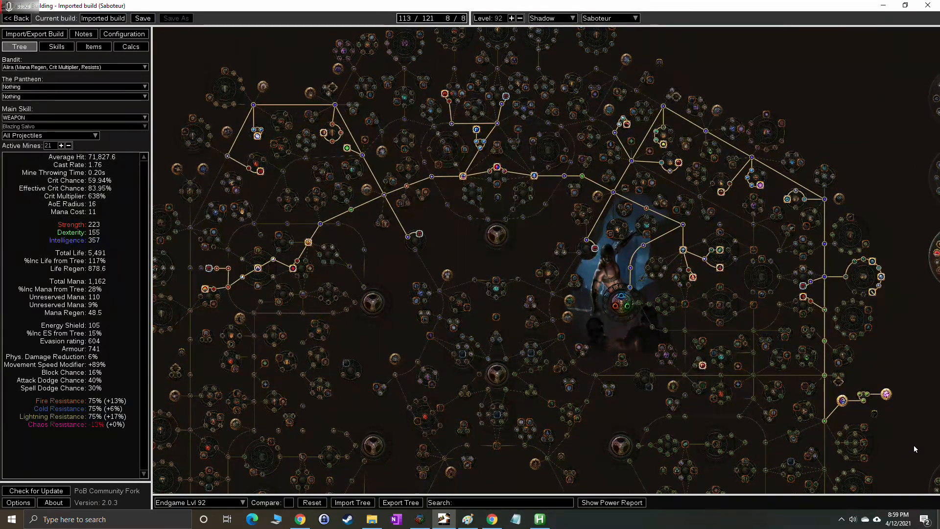
{"action": "key", "text": "super+shift+s"}
{"action": "mouse_move", "coordinate": [899, 449]}
{"action": "left_mouse_down"}
{"action": "mouse_move", "coordinate": [590, 230]}
{"action": "mouse_move", "coordinate": [329, 92]}
{"action": "mouse_move", "coordinate": [201, 79]}
{"action": "mouse_move", "coordinate": [188, 68]}
{"action": "left_mouse_up"}
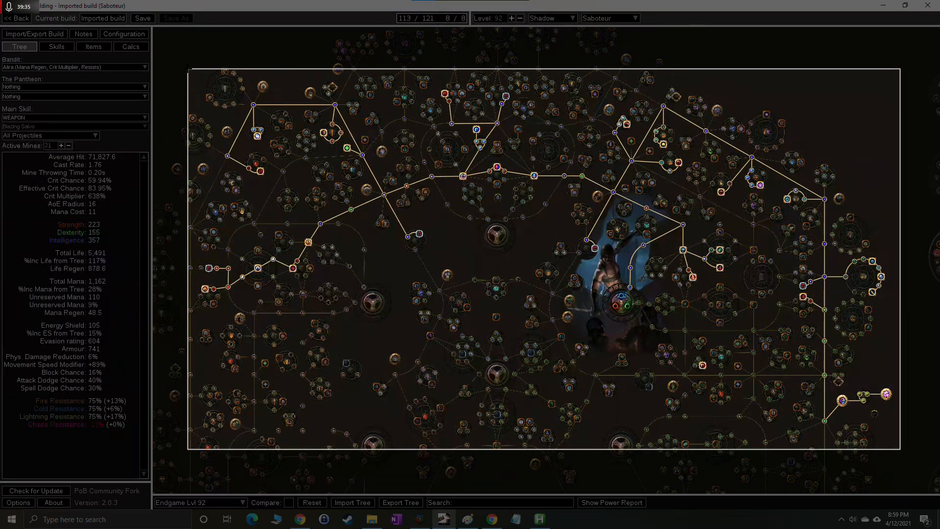
{"action": "left_click_drag", "start_coordinate": [187, 69], "coordinate": [188, 81]}
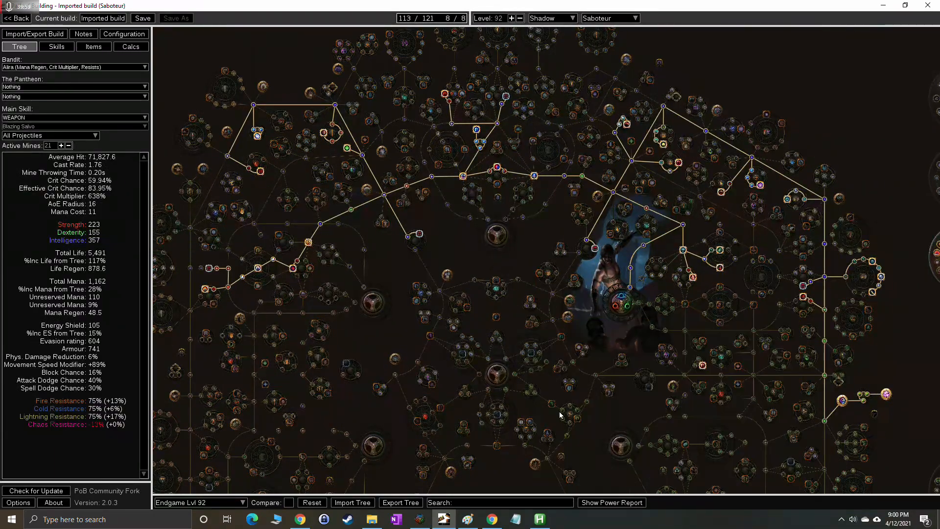
Paste the Endgame Lvl 92 snip into Paint, shrink the canvas below the snip's size and paste again so the canvas fits it.
{"action": "left_click", "coordinate": [467, 519]}
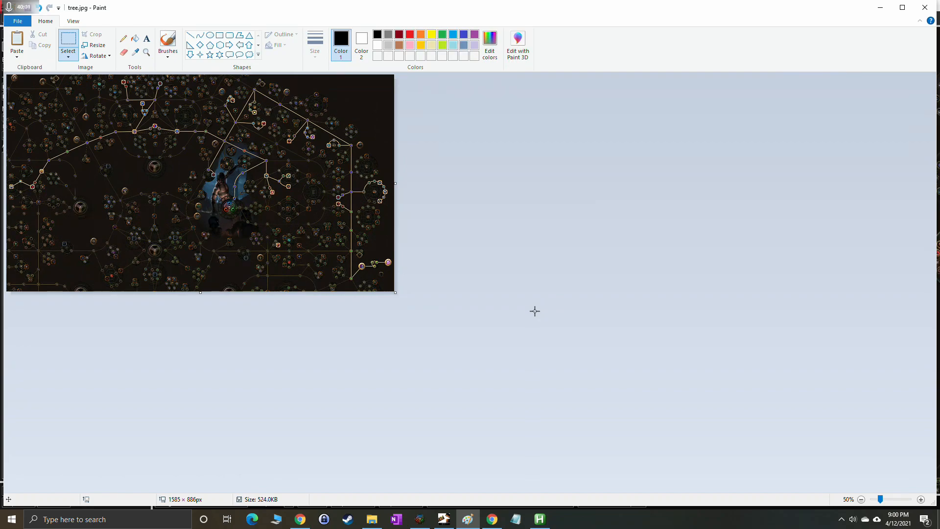
{"action": "key", "text": "ctrl+v"}
{"action": "left_click_drag", "start_coordinate": [397, 181], "coordinate": [316, 182]}
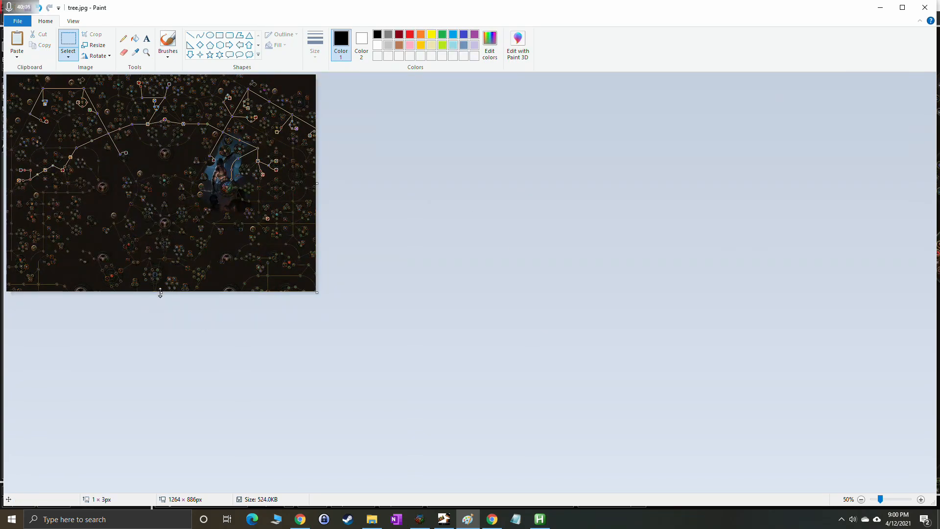
{"action": "left_click_drag", "start_coordinate": [160, 293], "coordinate": [156, 199]}
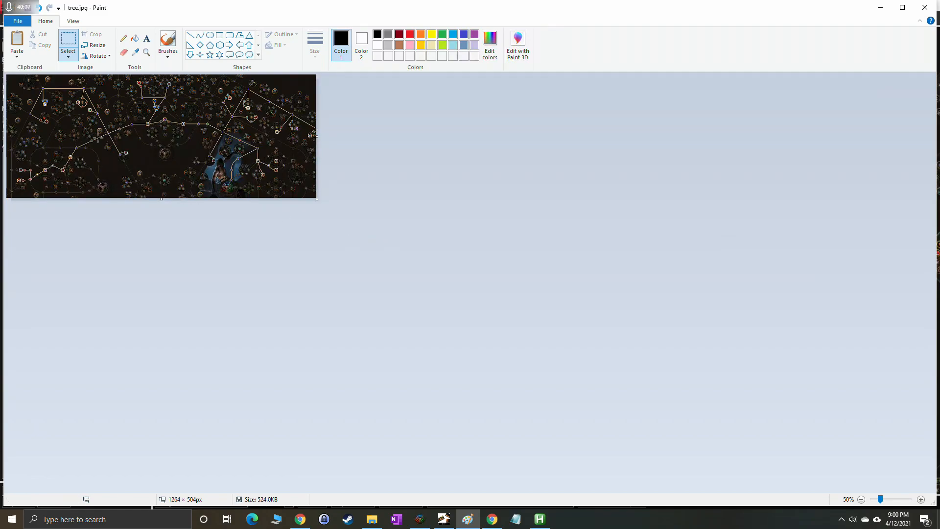
{"action": "key", "text": "ctrl+v"}
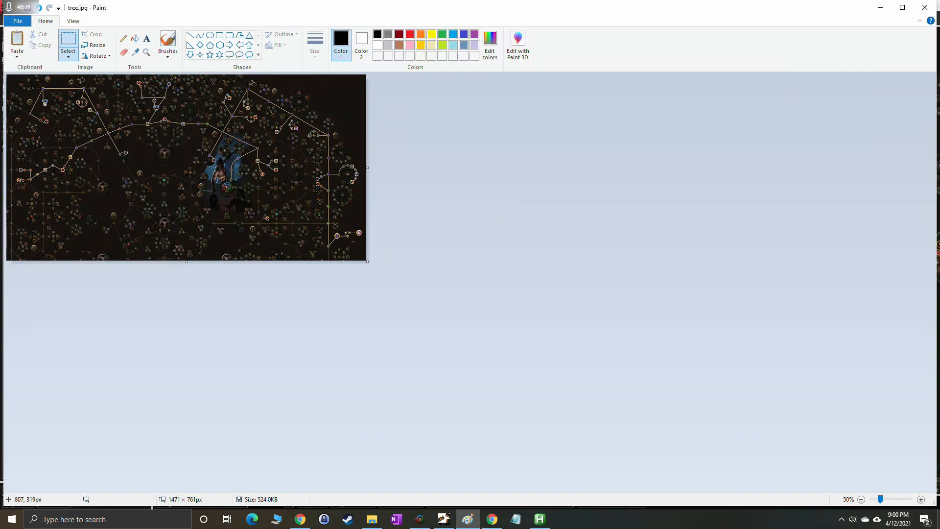
Save the Endgame Lvl 92 tree snip over tree.jpg in the build's Act 11 folder.
{"action": "key", "text": "alt"}
{"action": "key", "text": "f"}
{"action": "key", "text": "a"}
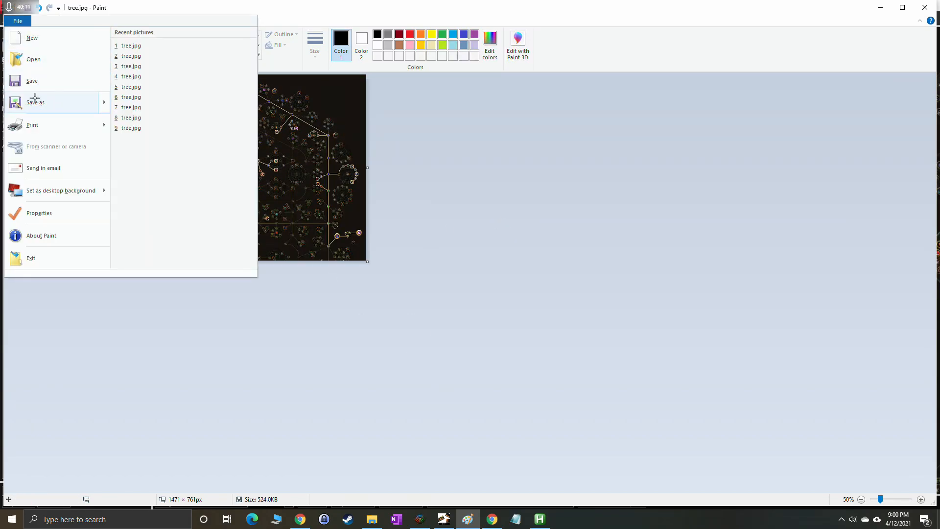
{"action": "left_click", "coordinate": [556, 155]}
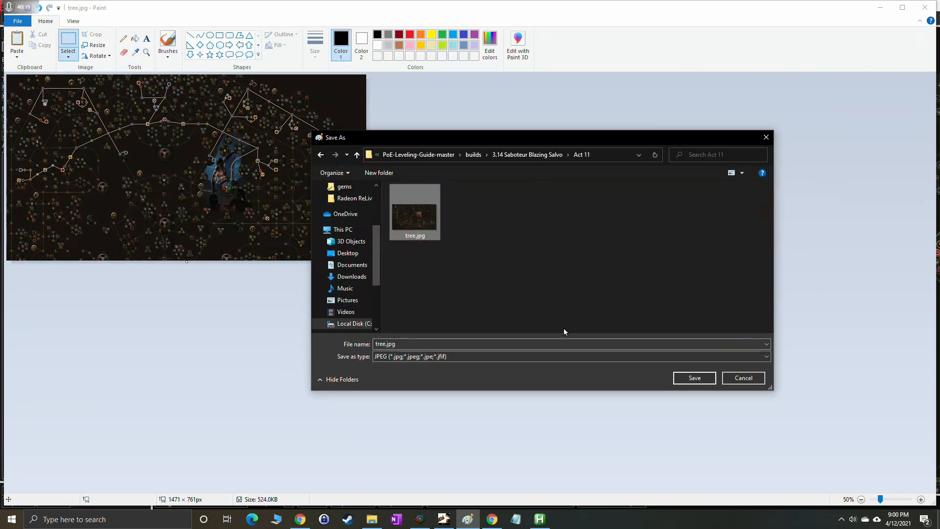
{"action": "left_click", "coordinate": [679, 377]}
{"action": "left_click", "coordinate": [485, 260]}
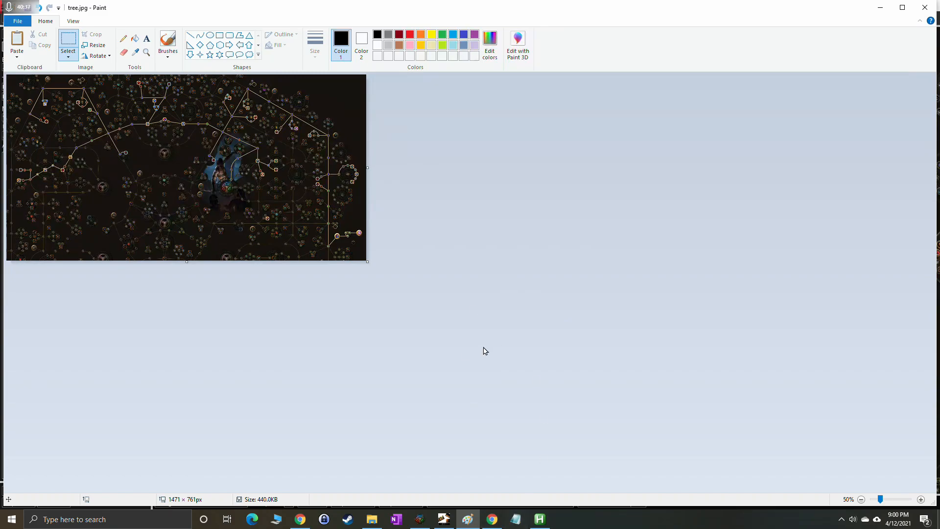
Open ascendancy.txt from the 3.14 Saboteur Blazing Salvo build folder.
{"action": "left_click", "coordinate": [372, 518]}
{"action": "left_click", "coordinate": [675, 212]}
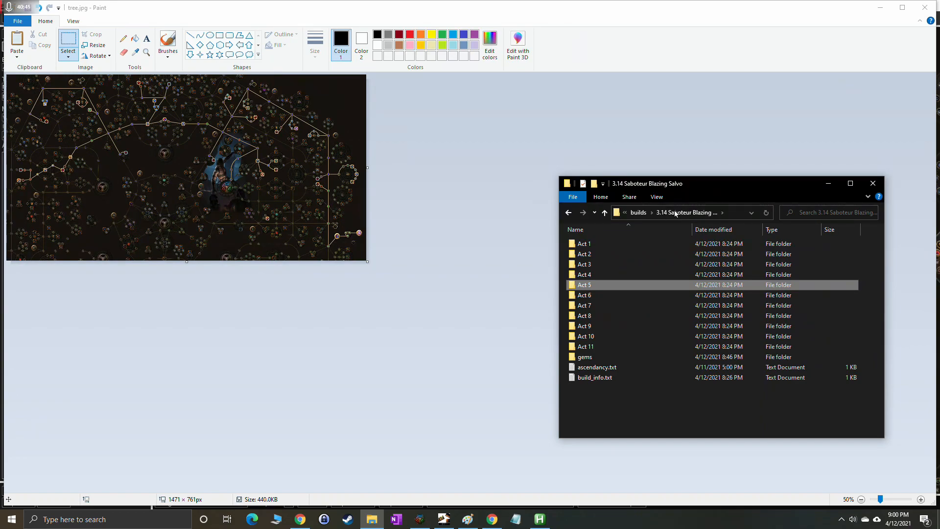
{"action": "double_click", "coordinate": [595, 368]}
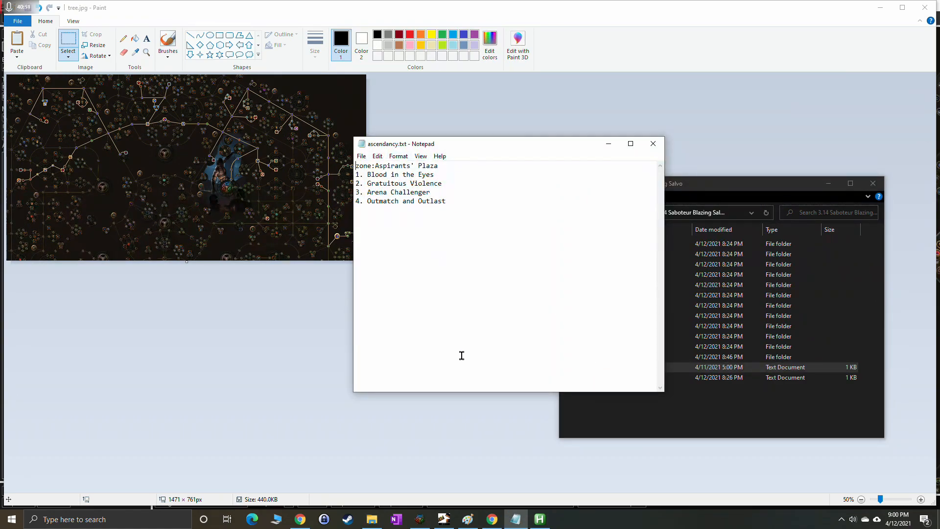
Switch to Path of Building and go through the Brutus, Vaal Oversoul, Dominus and Kitava trees to identify the first allocated ascendancy node.
{"action": "left_click", "coordinate": [444, 518]}
{"action": "scroll", "coordinate": [641, 341], "scroll_direction": "up", "scroll_amount": 2}
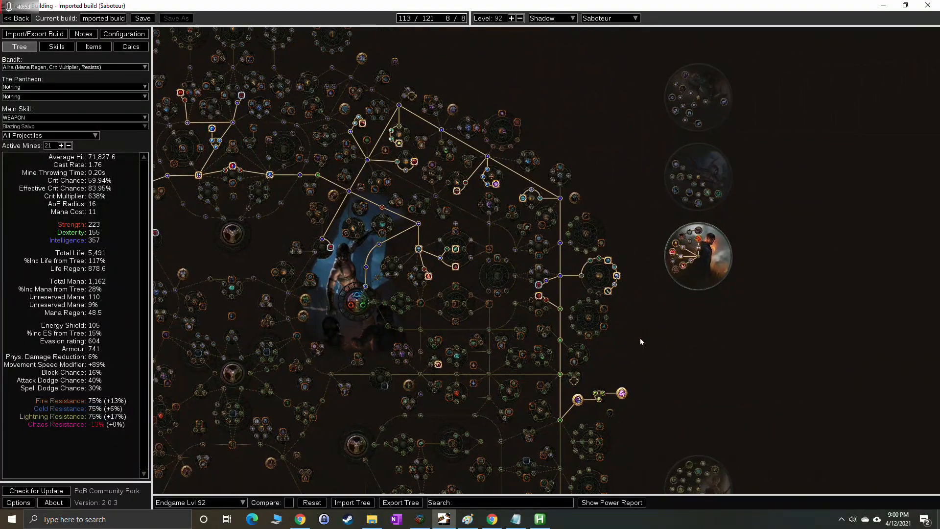
{"action": "left_click", "coordinate": [209, 501]}
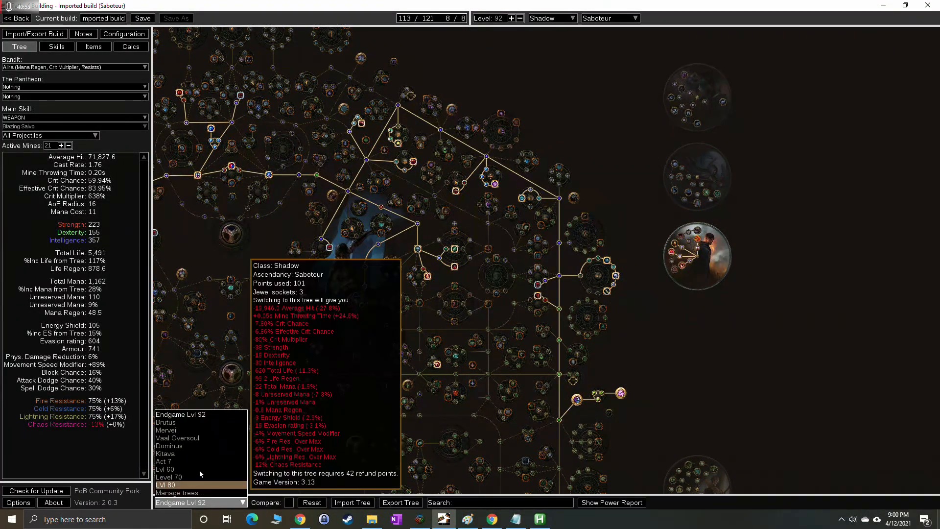
{"action": "left_click", "coordinate": [201, 424]}
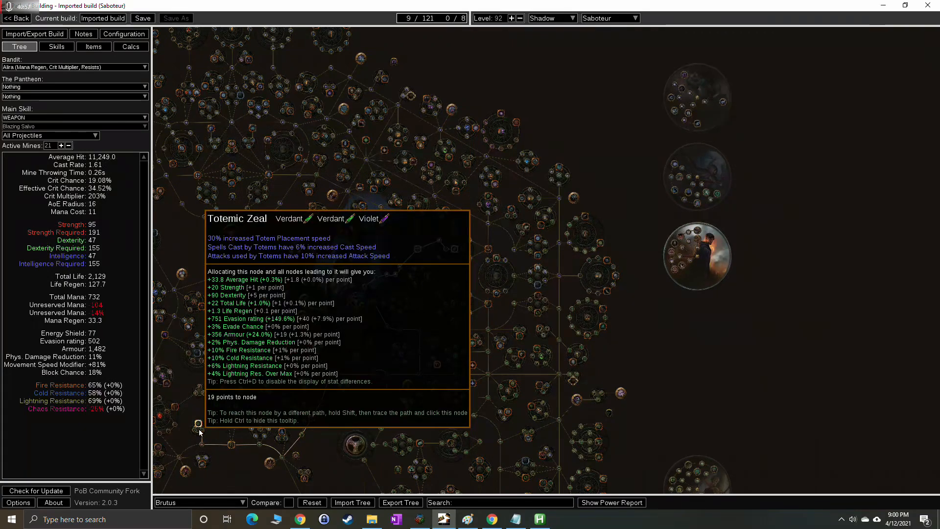
{"action": "left_click", "coordinate": [176, 501]}
{"action": "left_click", "coordinate": [183, 439]}
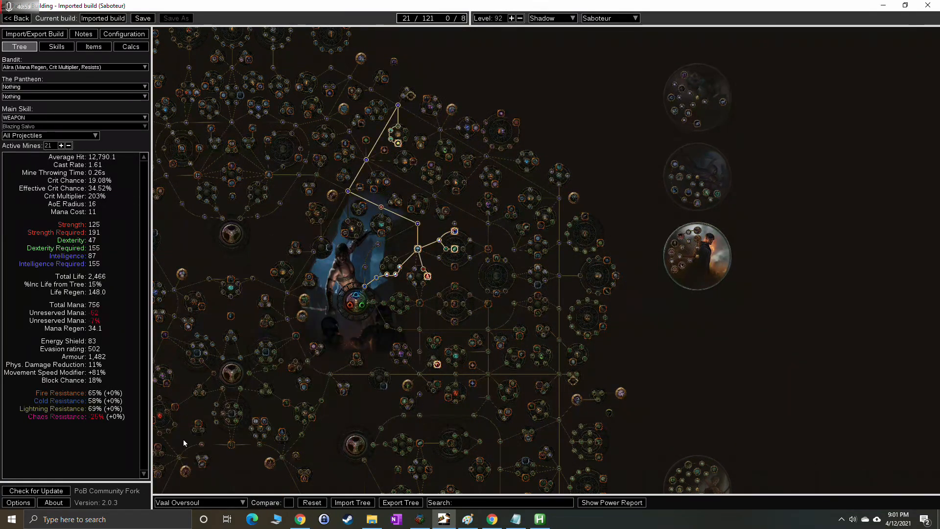
{"action": "left_click", "coordinate": [176, 501]}
{"action": "left_click", "coordinate": [177, 448]}
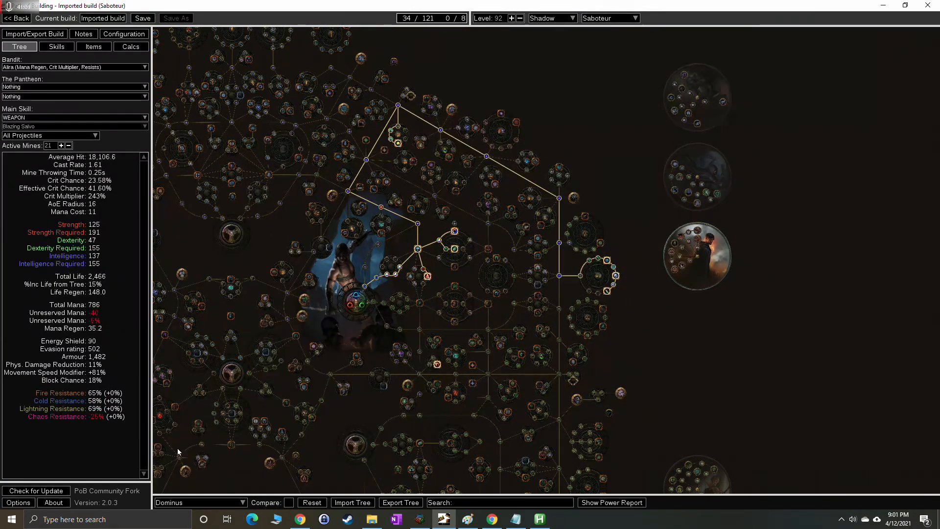
{"action": "left_click", "coordinate": [176, 501]}
{"action": "left_click", "coordinate": [172, 456]}
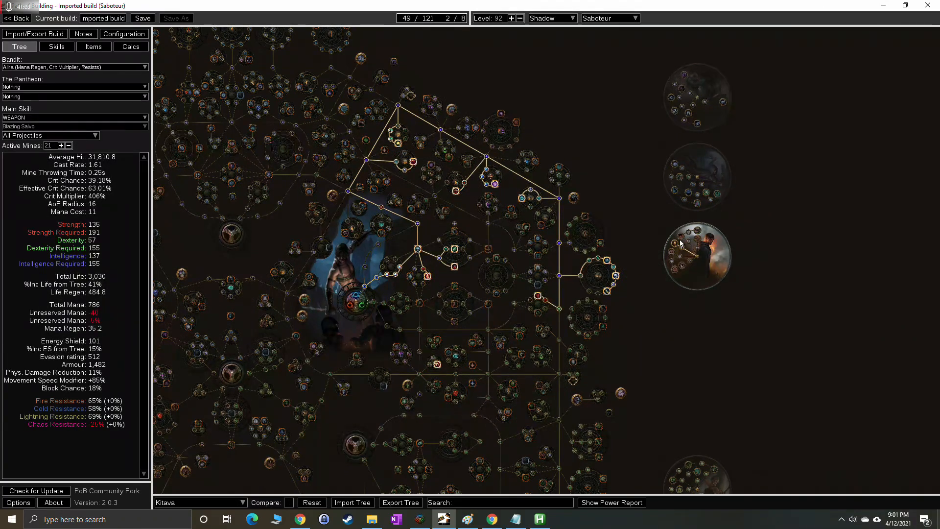
{"action": "mouse_move", "coordinate": [674, 245]}
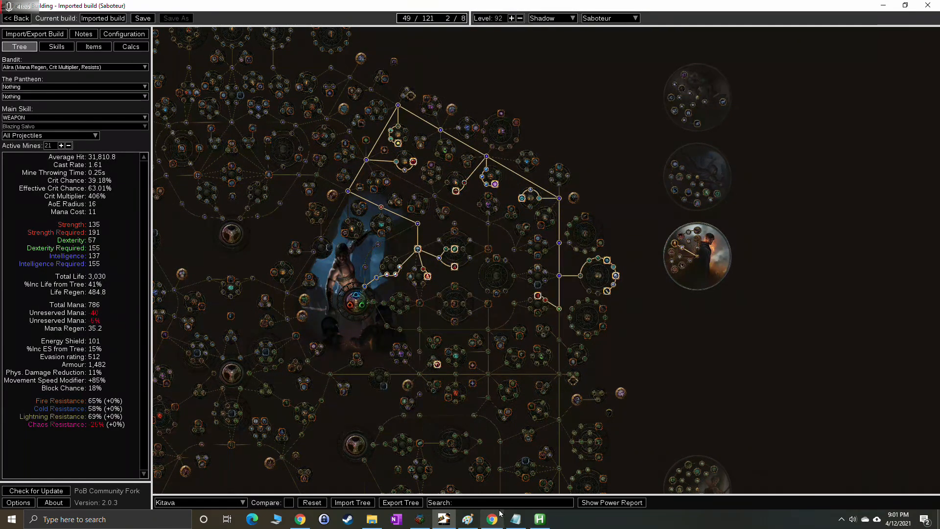
Replace Blood in the Eyes with Pyromaniac as entry 1 in ascendancy.txt and check the name against the Path of Building node.
{"action": "left_click", "coordinate": [515, 519]}
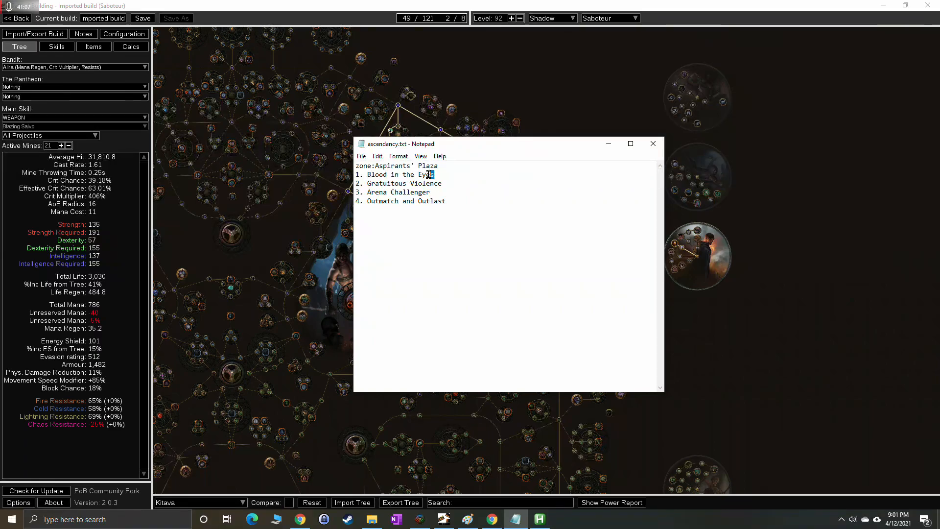
{"action": "left_click_drag", "start_coordinate": [434, 174], "coordinate": [367, 175]}
{"action": "type", "text": "P"}
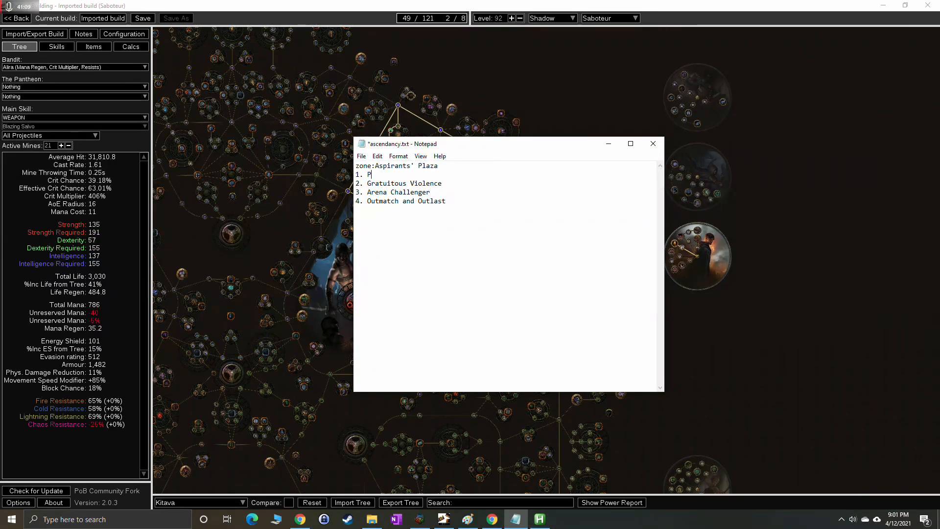
{"action": "type", "text": "yromaniac"}
{"action": "left_click", "coordinate": [685, 275]}
{"action": "mouse_move", "coordinate": [675, 246]}
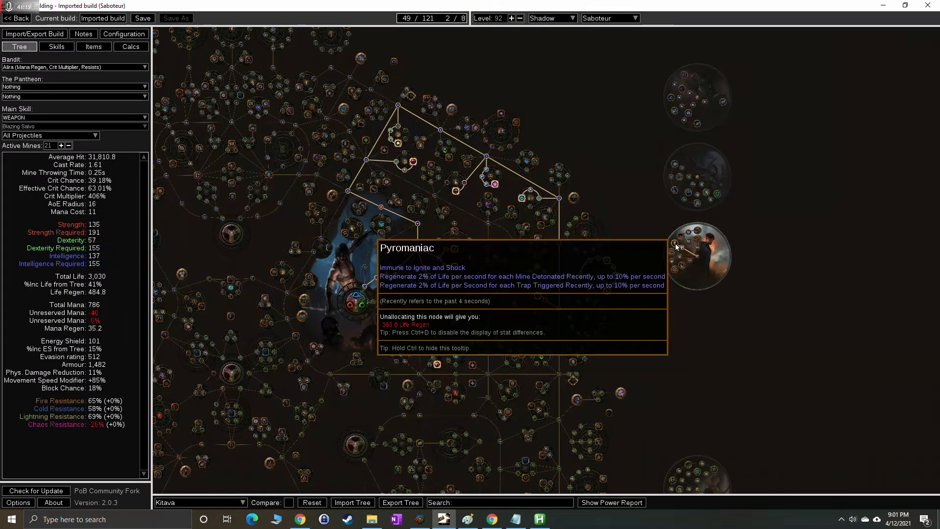
{"action": "left_click", "coordinate": [517, 520]}
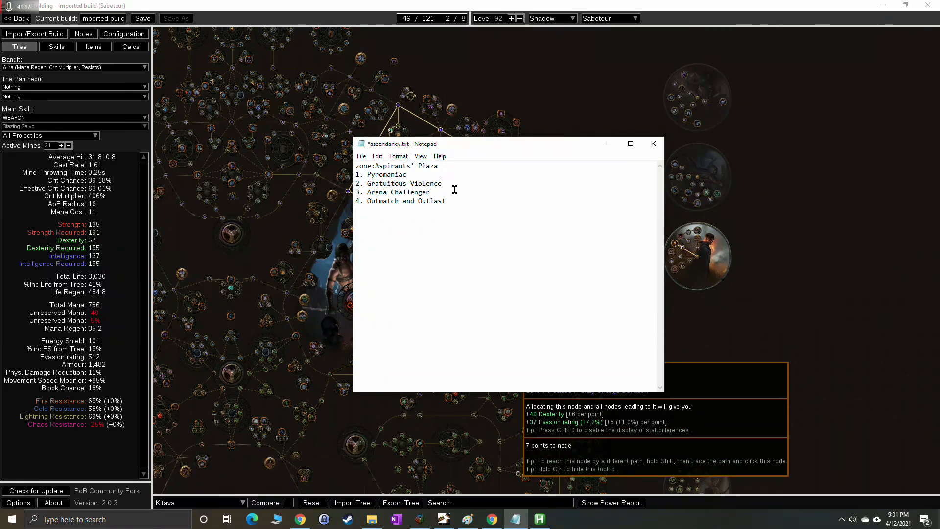
Look up the second ascendancy node in the Act 7 tree and replace Gratuitous Violence with Born in the Shadows in ascendancy.txt.
{"action": "left_click", "coordinate": [687, 342]}
{"action": "left_click", "coordinate": [196, 502]}
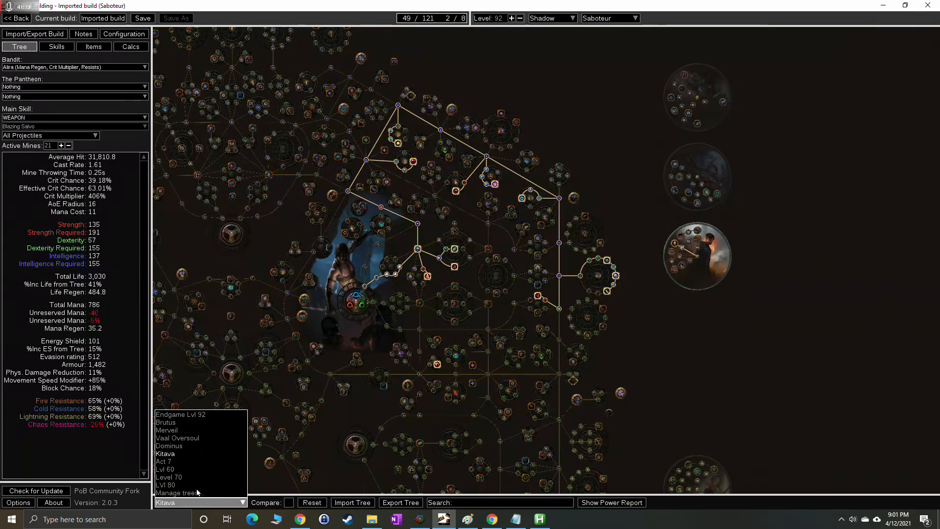
{"action": "left_click", "coordinate": [183, 462]}
{"action": "mouse_move", "coordinate": [683, 268]}
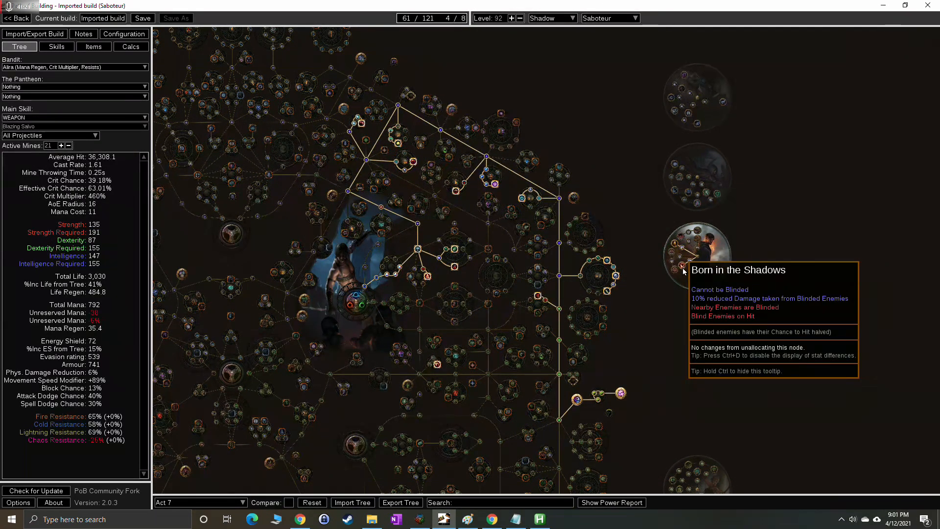
{"action": "left_click", "coordinate": [515, 519]}
{"action": "left_click_drag", "start_coordinate": [443, 184], "coordinate": [367, 184]}
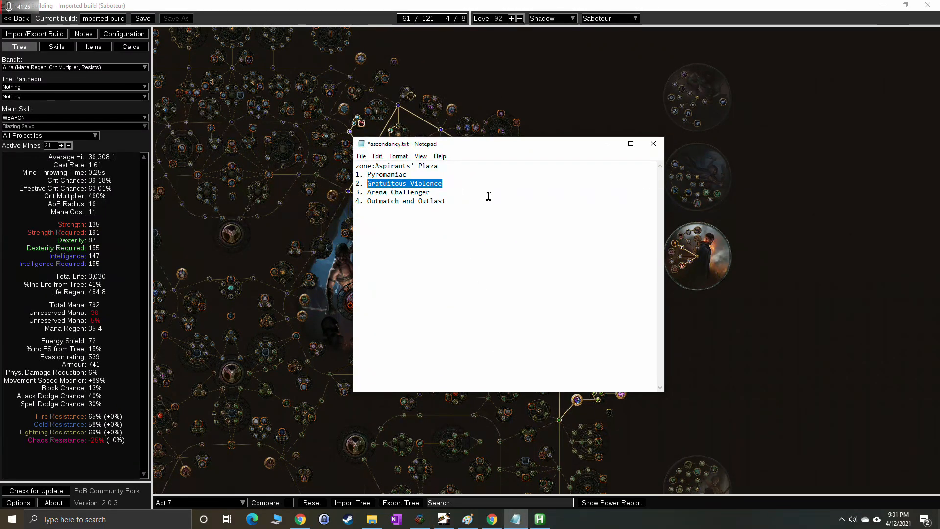
{"action": "type", "text": "Born in the Shadows"}
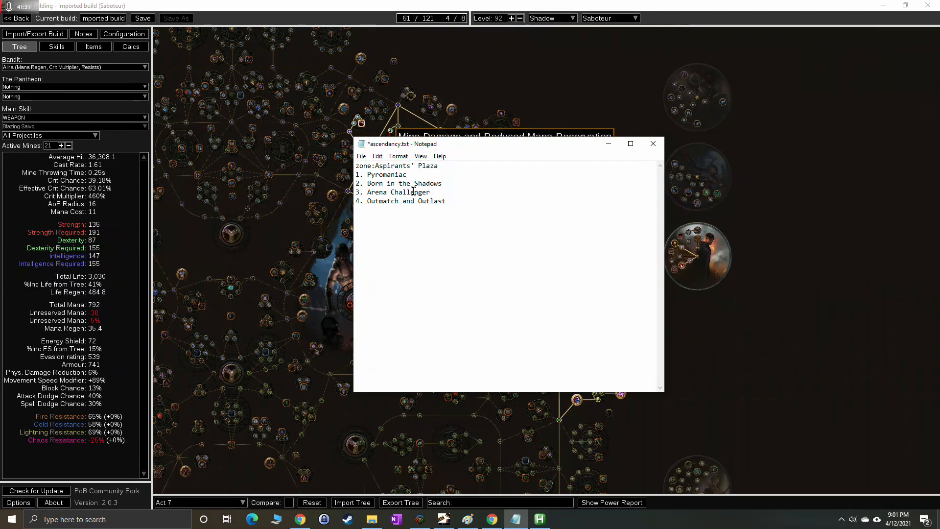
Go through the Lvl 60, Level 70, LVl 80 and Endgame Lvl 92 trees in Path of Building and examine the remaining allocated ascendancy nodes.
{"action": "left_click", "coordinate": [767, 281]}
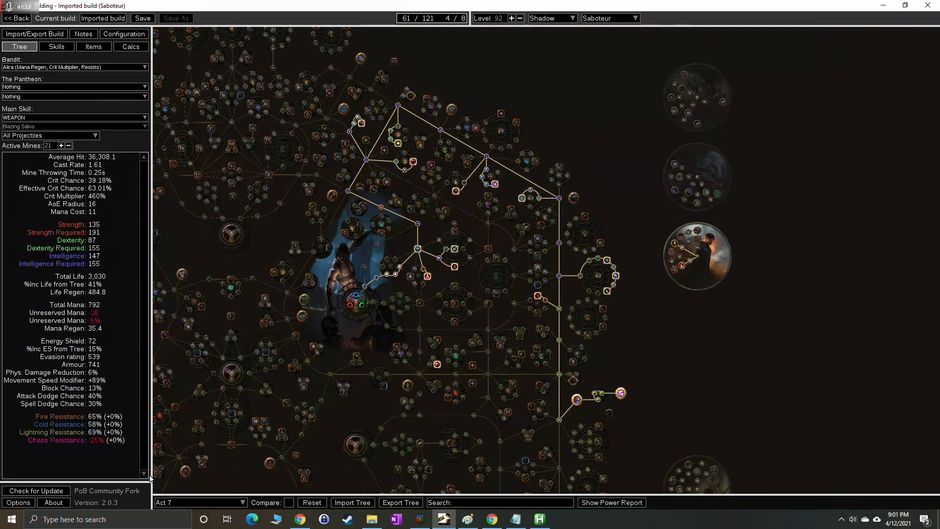
{"action": "left_click", "coordinate": [166, 502]}
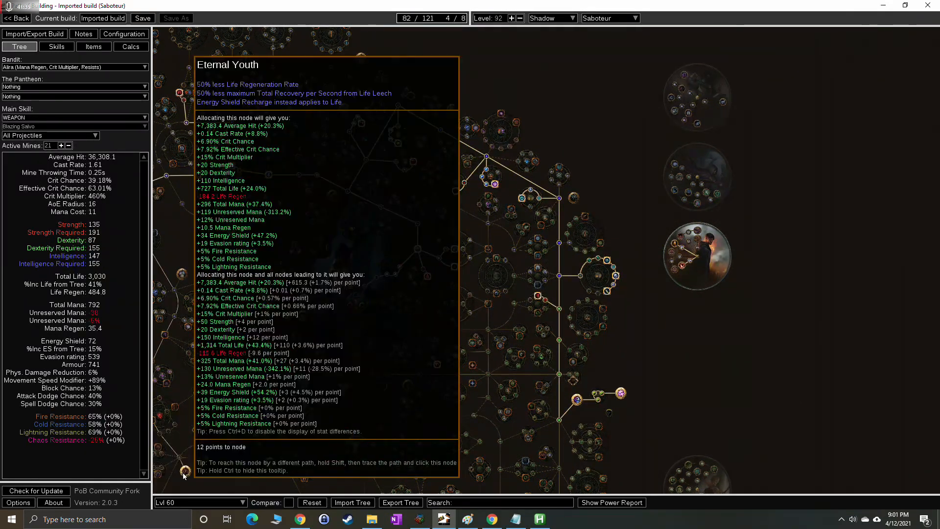
{"action": "left_click", "coordinate": [172, 490]}
{"action": "left_click", "coordinate": [173, 502]}
{"action": "left_click", "coordinate": [181, 476]}
{"action": "left_click", "coordinate": [188, 503]}
{"action": "left_click", "coordinate": [176, 485]}
{"action": "left_click", "coordinate": [184, 501]}
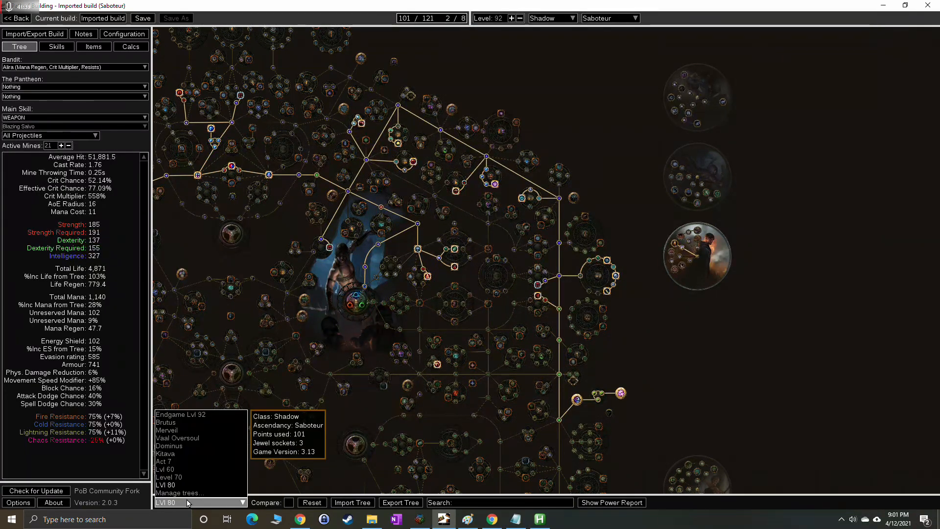
{"action": "left_click", "coordinate": [192, 416]}
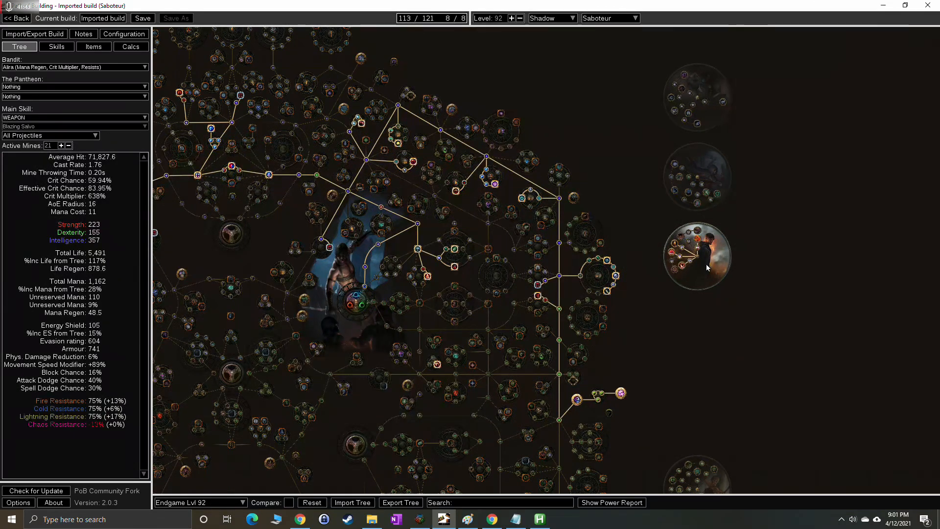
{"action": "scroll", "coordinate": [701, 267], "scroll_direction": "up", "scroll_amount": 4}
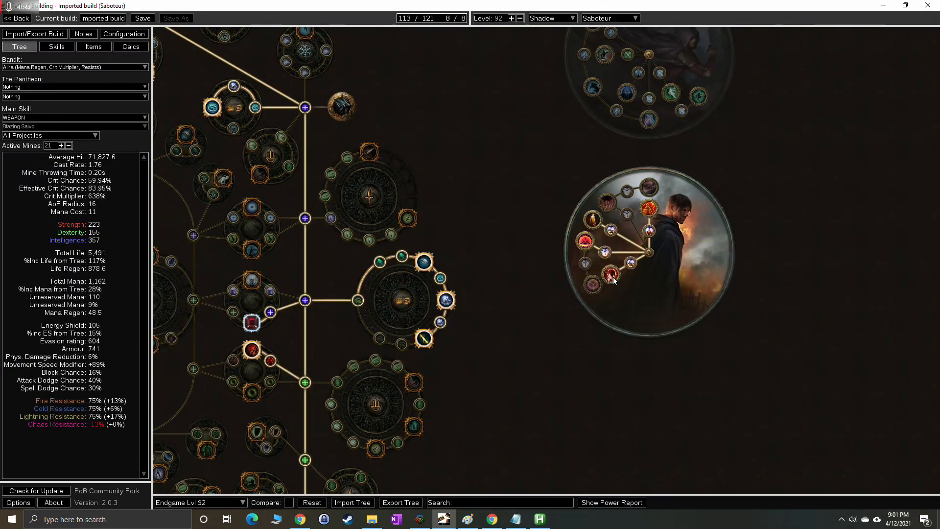
{"action": "mouse_move", "coordinate": [589, 240]}
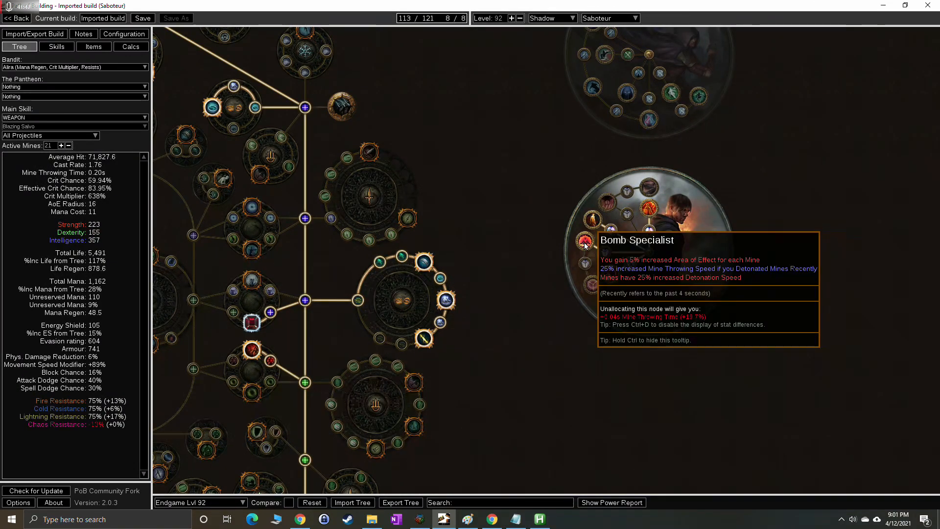
{"action": "mouse_move", "coordinate": [649, 211]}
Replace Arena Challenger with Bomb Specialist as entry 3 in ascendancy.txt.
{"action": "left_click", "coordinate": [515, 519]}
{"action": "left_click_drag", "start_coordinate": [431, 192], "coordinate": [372, 192]}
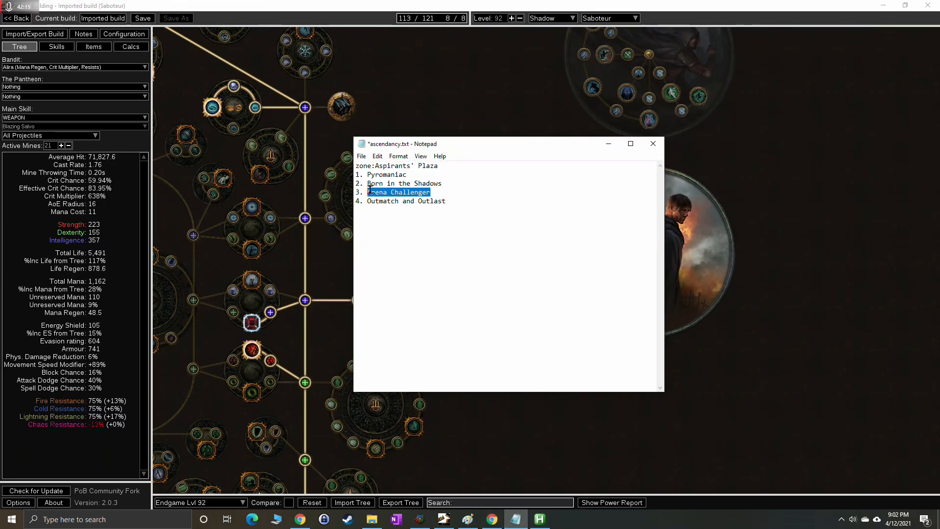
{"action": "type", "text": "Bomb"}
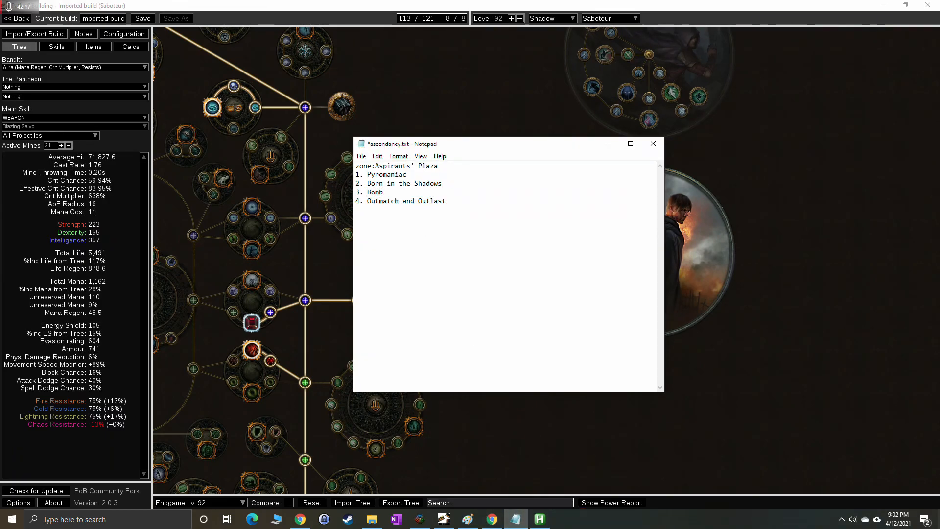
{"action": "type", "text": " Specialist"}
Replace Outmatch and Outlast with Explosives Expert as entry 4, then close ascendancy.txt and save the changes.
{"action": "left_click_drag", "start_coordinate": [371, 200], "coordinate": [457, 197]}
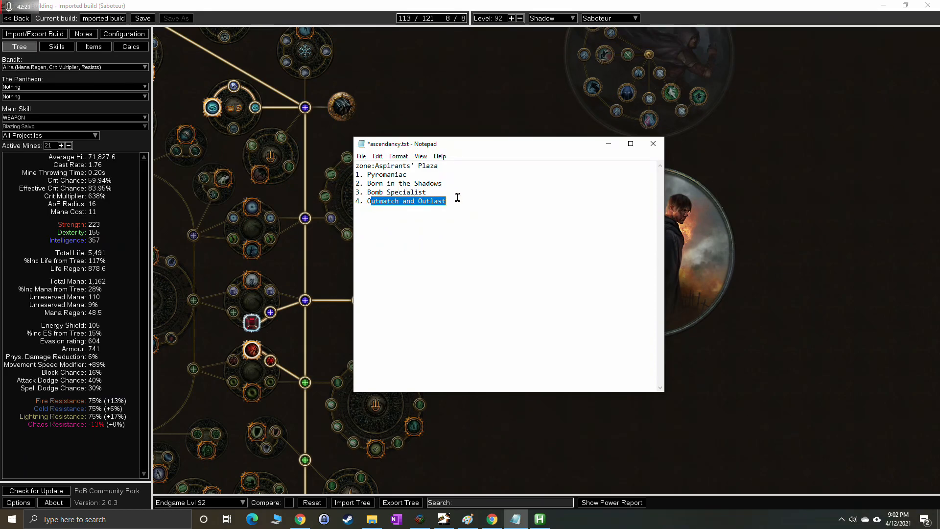
{"action": "key", "text": "BackSpace"}
{"action": "key", "text": "BackSpace"}
{"action": "type", "text": "Explosives Expoert"}
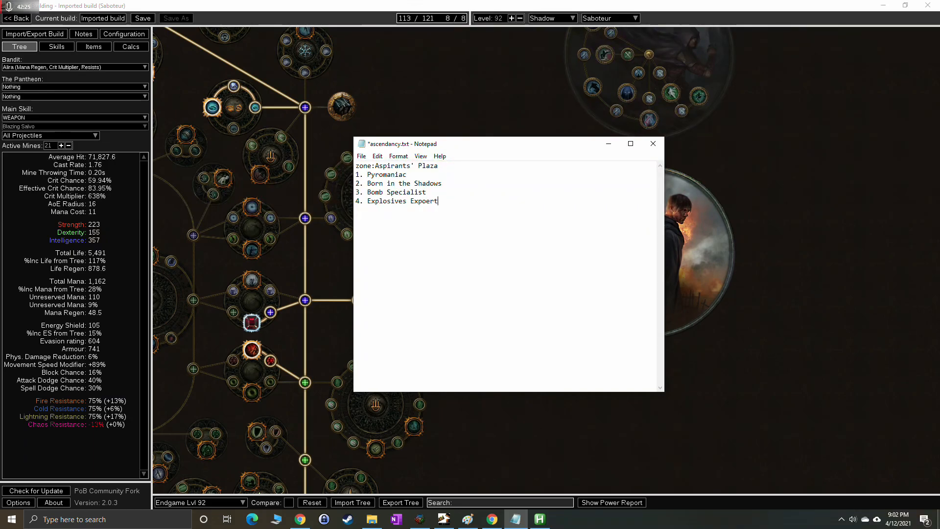
{"action": "key", "text": "BackSpace"}
{"action": "key", "text": "BackSpace"}
{"action": "type", "text": "ert"}
{"action": "left_click", "coordinate": [652, 144]}
{"action": "left_click", "coordinate": [442, 270]}
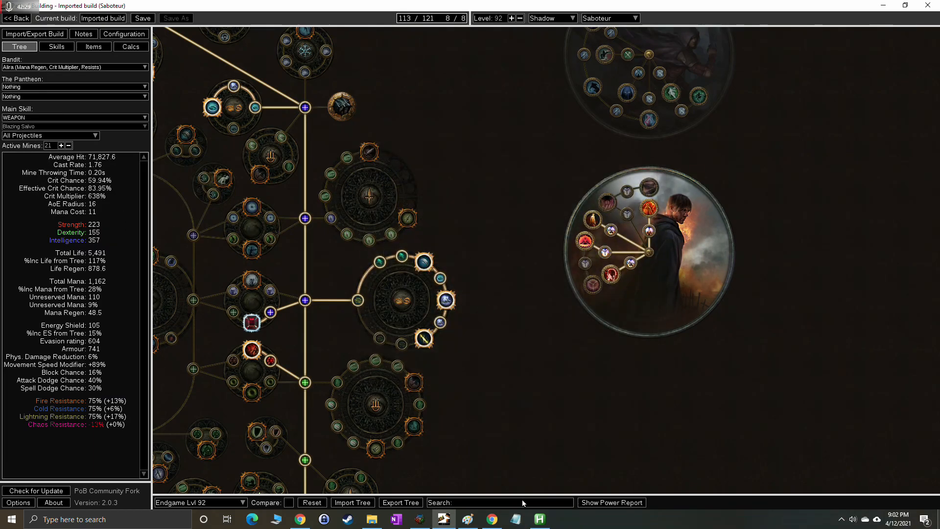
Review the contents of the build's Act 1 and gems folders in File Explorer and return to the build folder.
{"action": "left_click", "coordinate": [372, 518]}
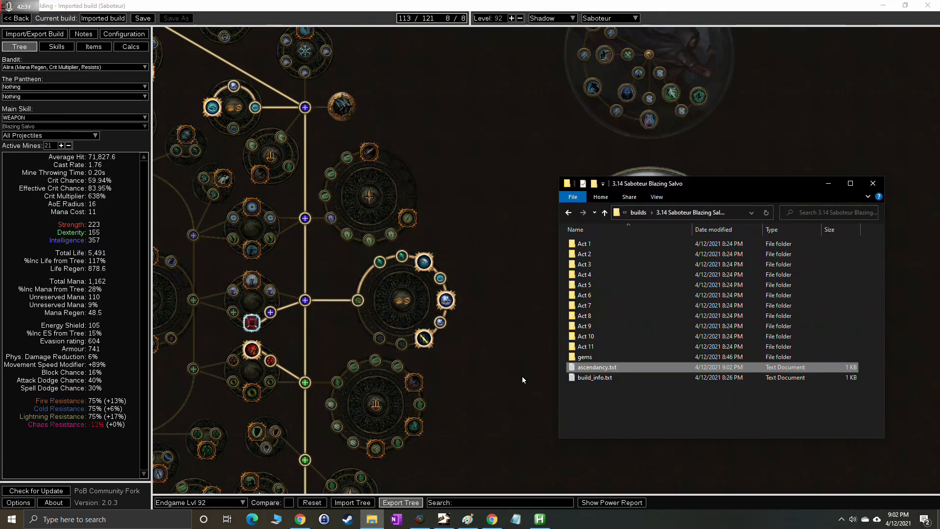
{"action": "double_click", "coordinate": [630, 243]}
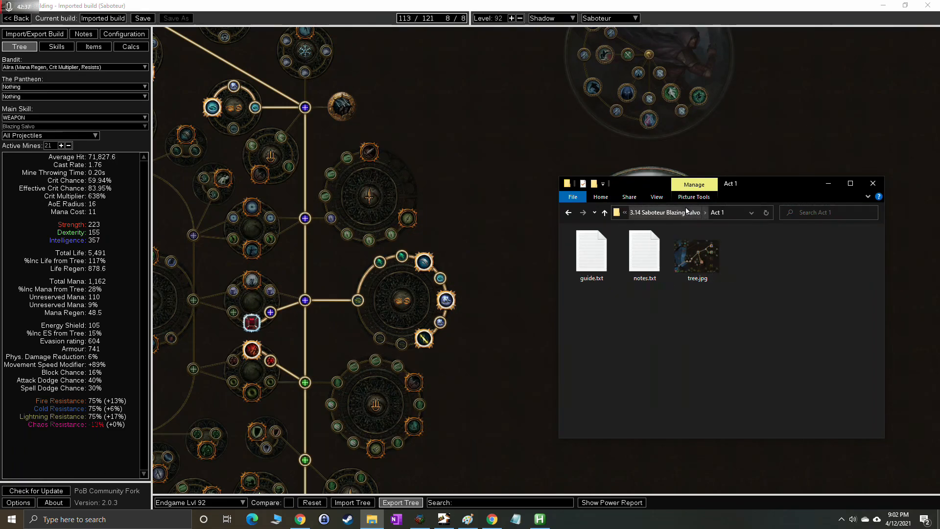
{"action": "left_click", "coordinate": [683, 214]}
{"action": "double_click", "coordinate": [665, 356]}
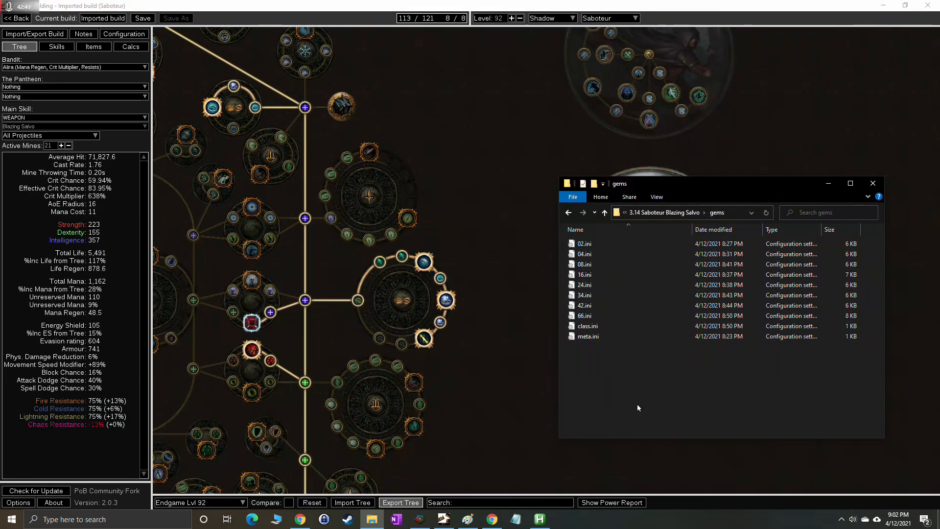
{"action": "left_click", "coordinate": [686, 214]}
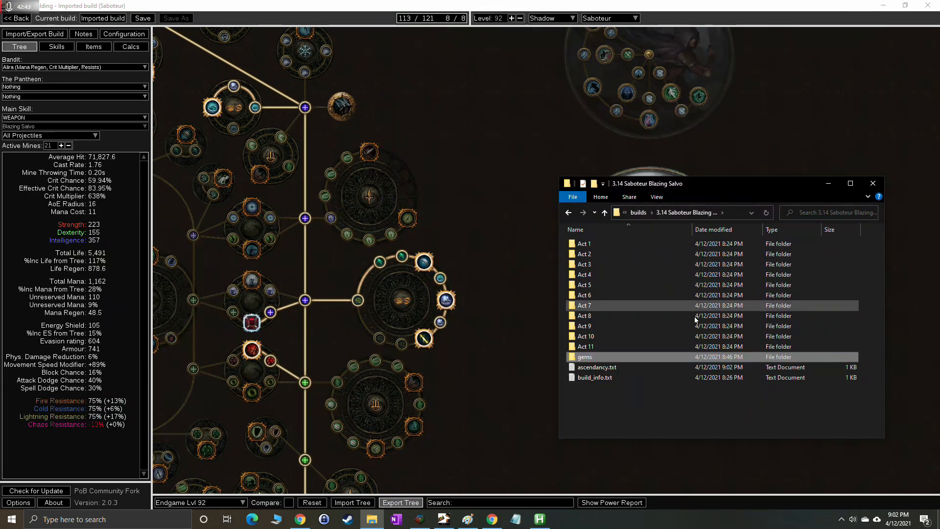
{"action": "left_click", "coordinate": [591, 403]}
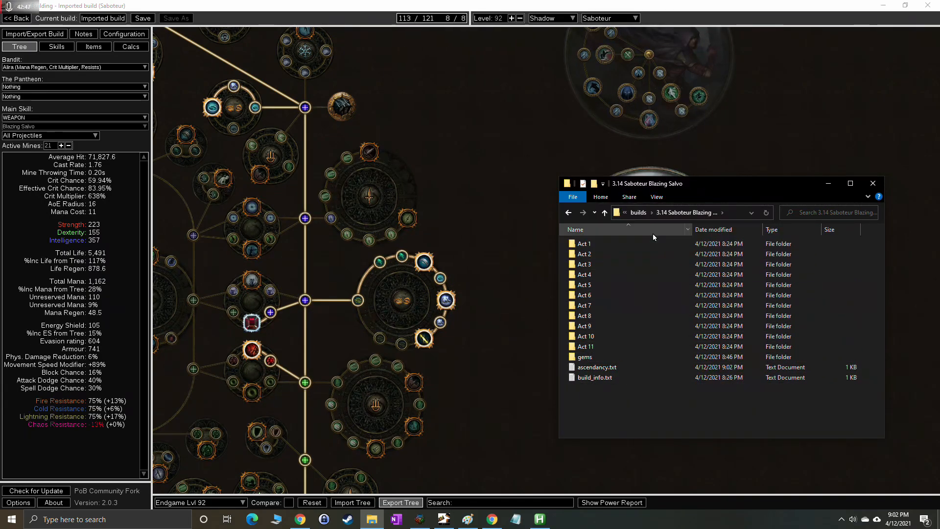
Compress the 3.14 Saboteur Blazing Salvo folder into a zip file inside the builds folder.
{"action": "left_click", "coordinate": [638, 212]}
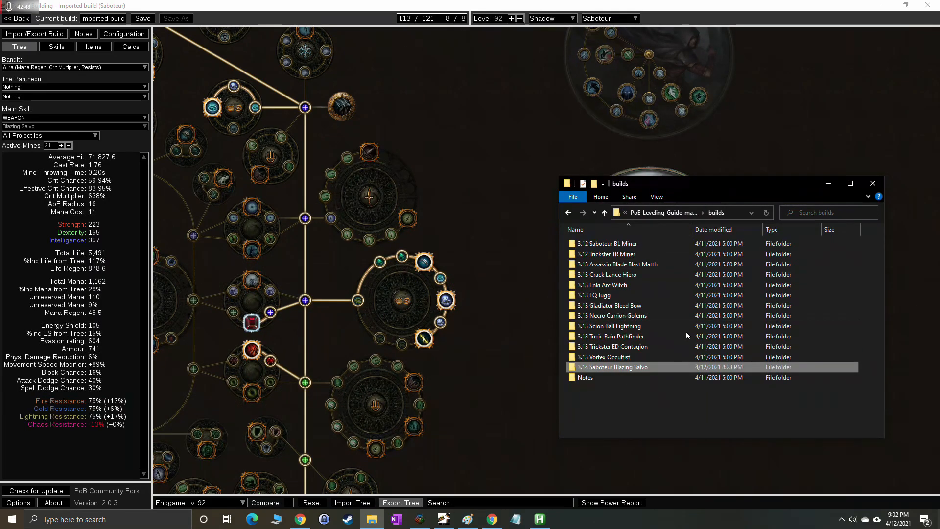
{"action": "right_click", "coordinate": [617, 367]}
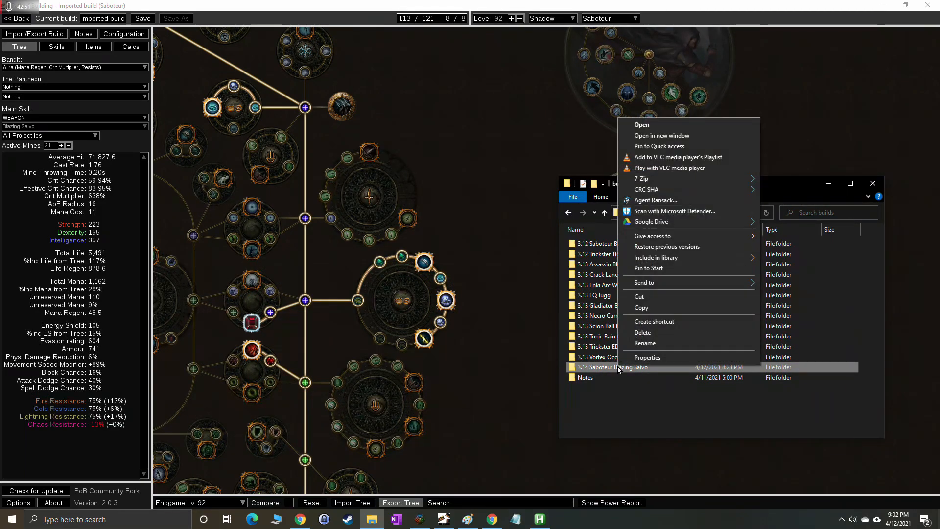
{"action": "mouse_move", "coordinate": [656, 288]}
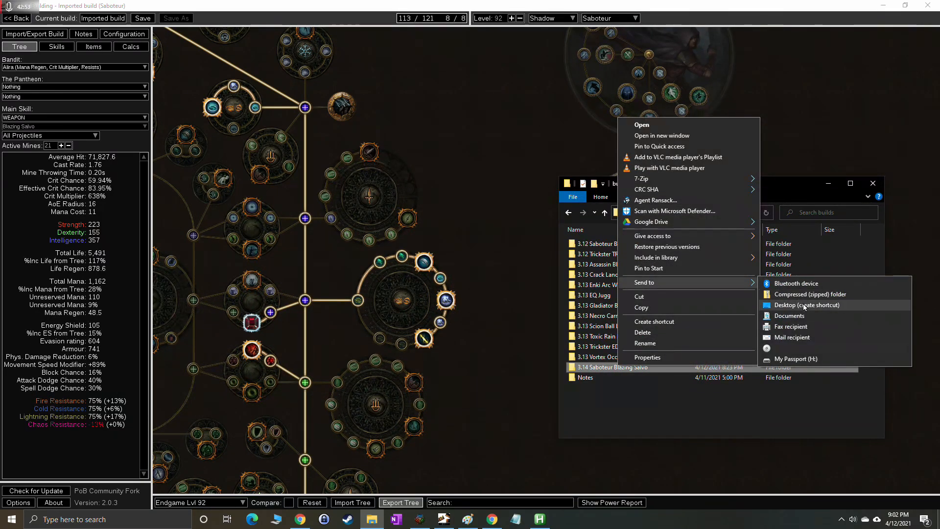
{"action": "left_click", "coordinate": [823, 295]}
{"action": "left_click", "coordinate": [698, 414]}
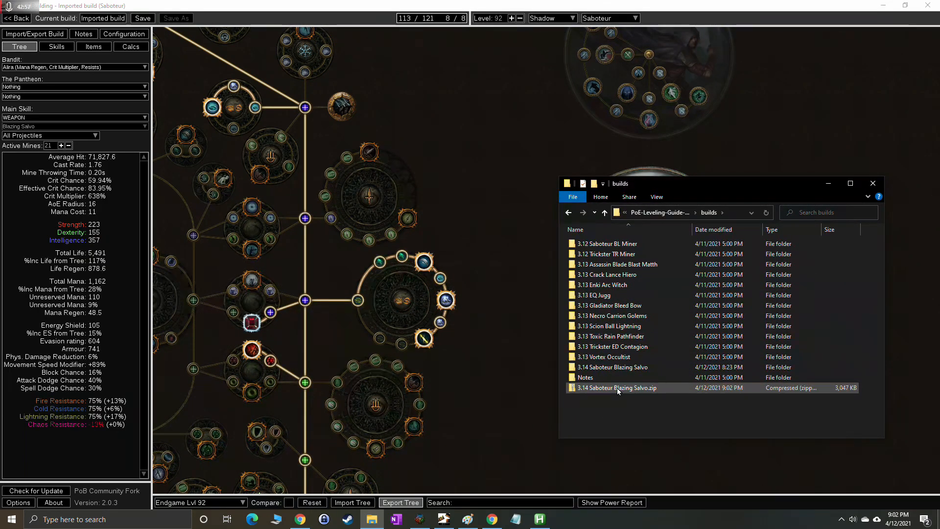